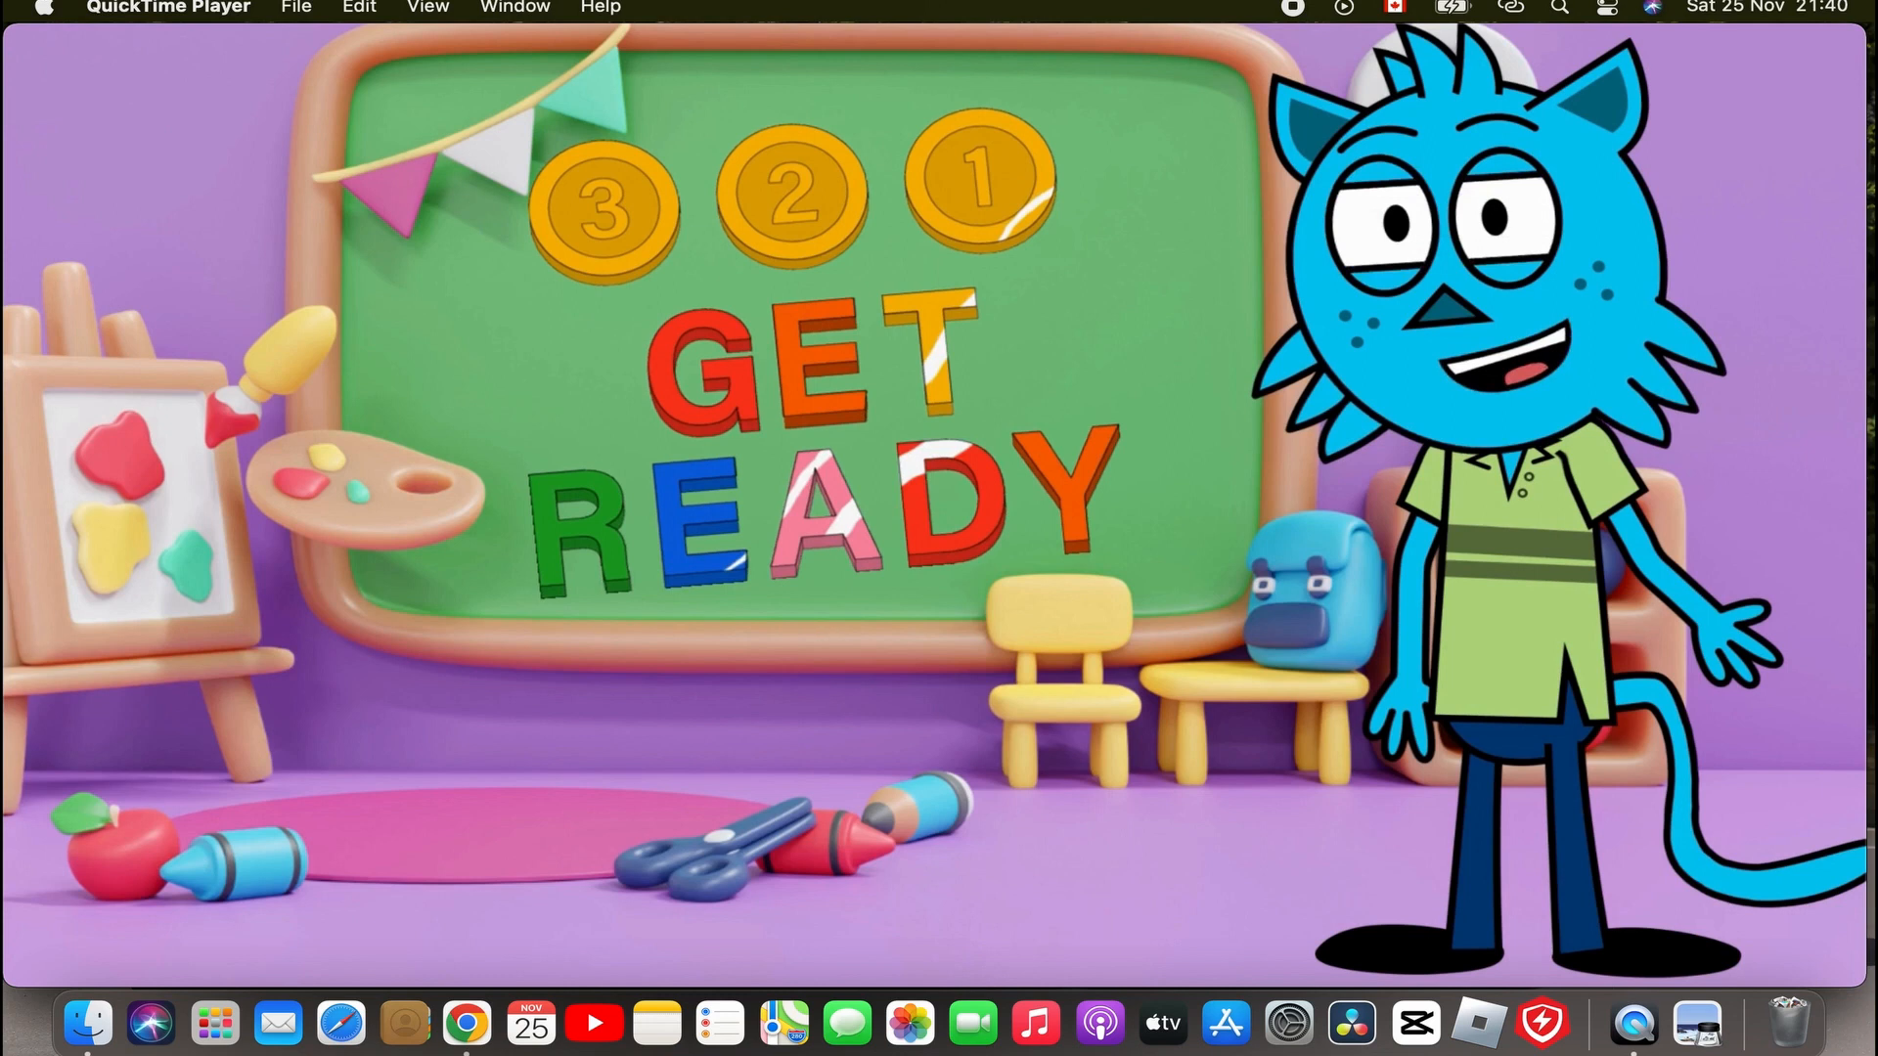
Step: Switch to Chrome and look through the Busy Beavers channel's popular videos on YouTube, including the numbers counting collection
{"action": "left_click", "coordinate": [456, 1003]}
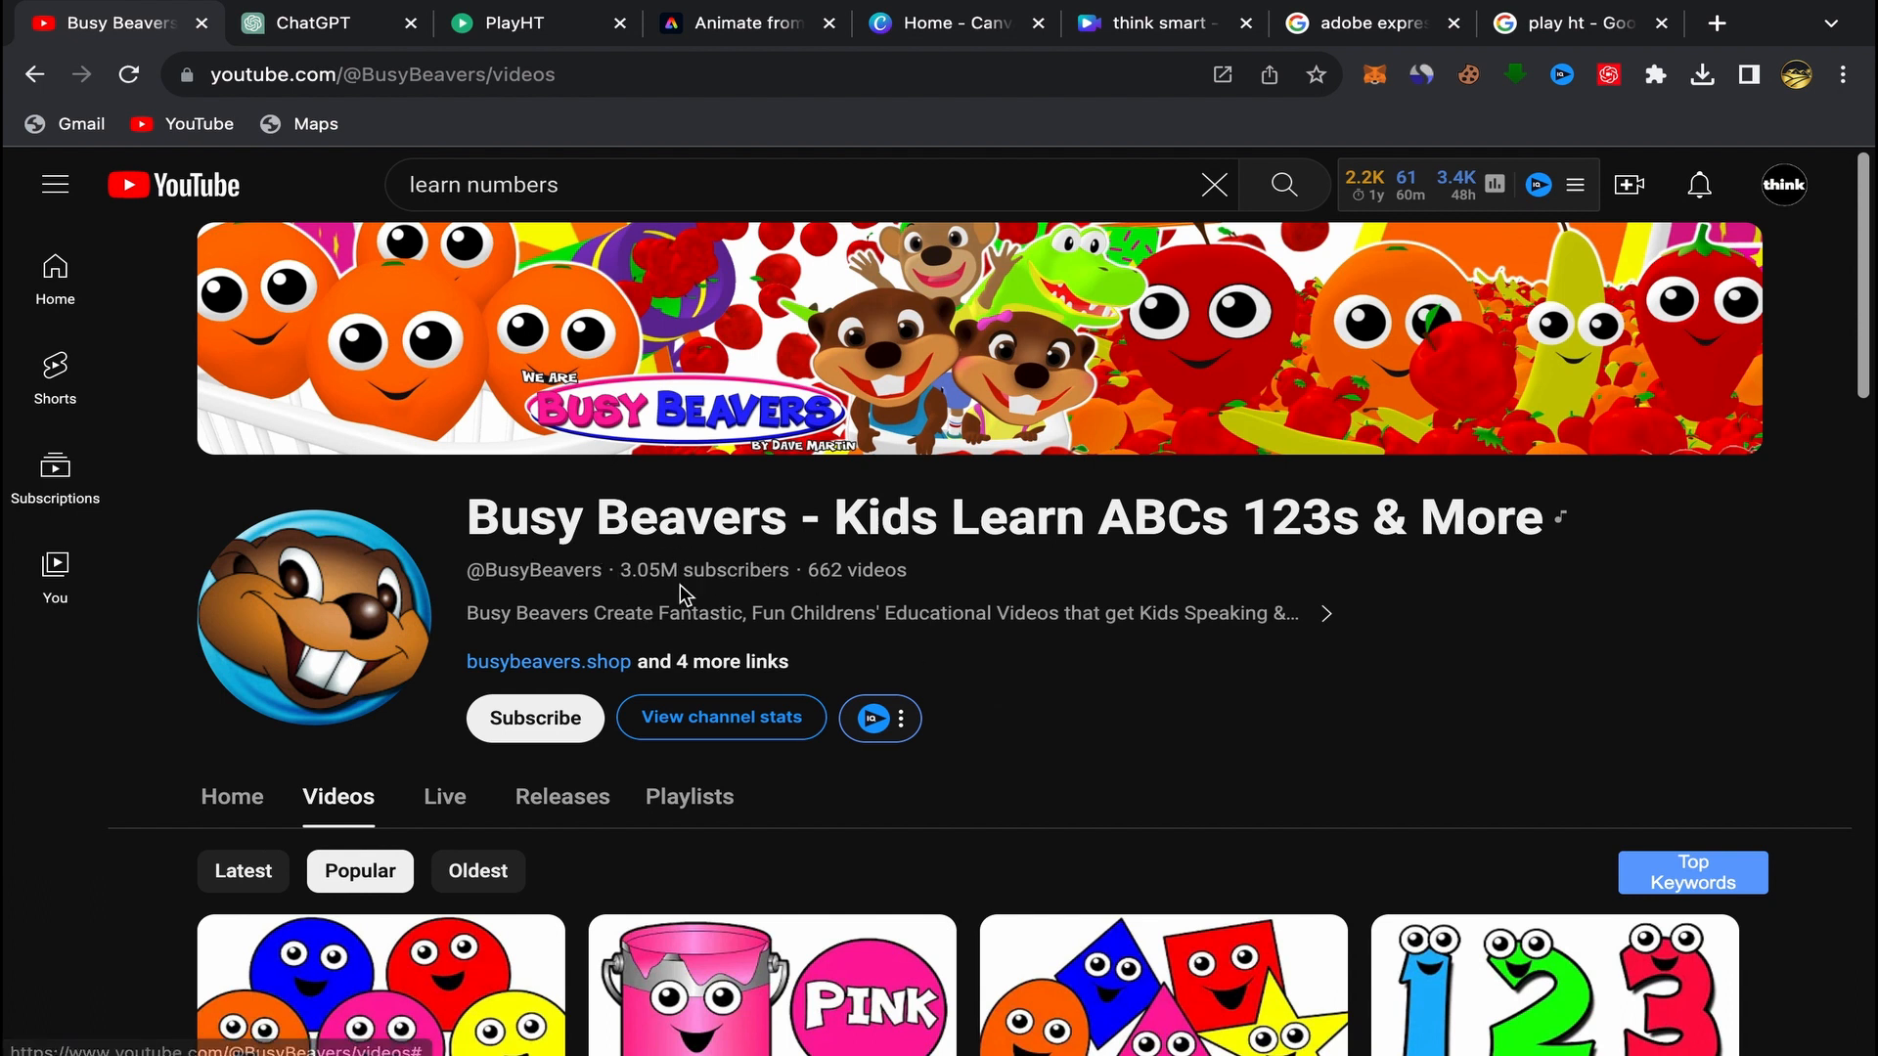
{"action": "scroll", "coordinate": [967, 649], "scroll_direction": "down", "scroll_amount": 6}
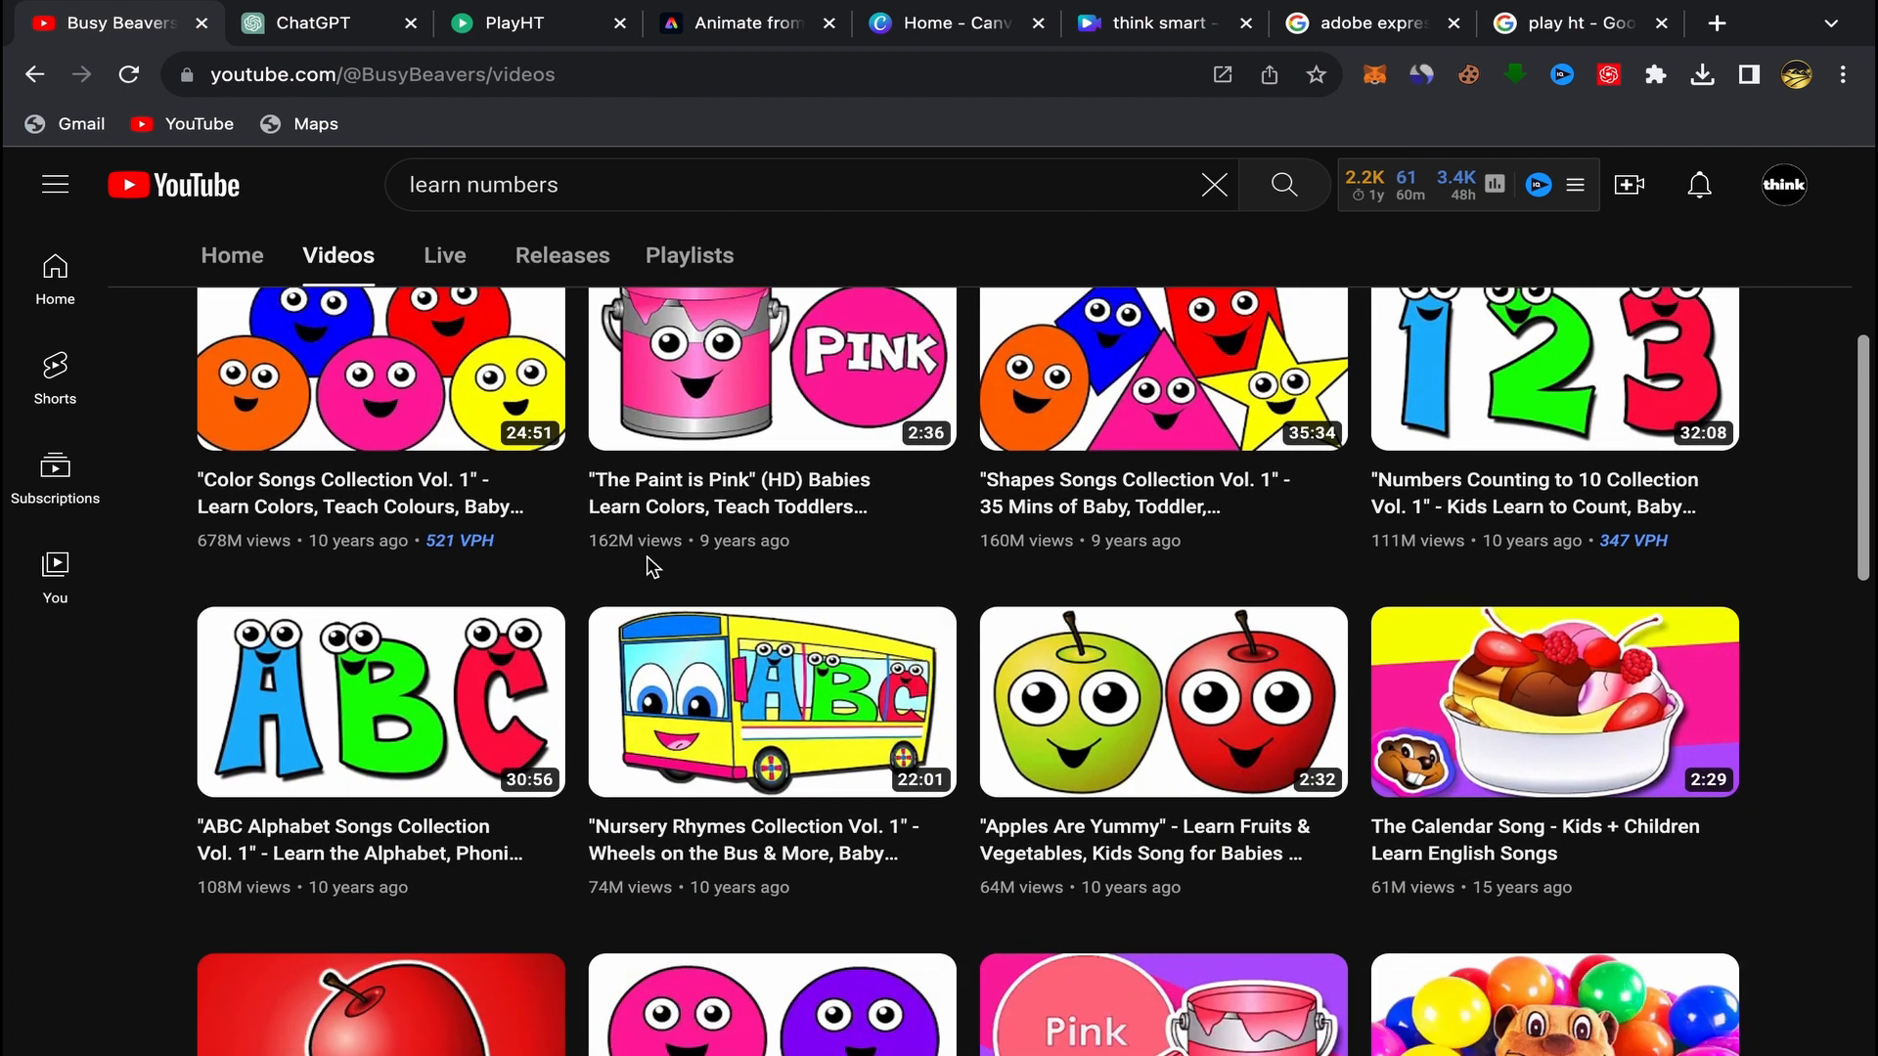
{"action": "mouse_move", "coordinate": [479, 557]}
{"action": "scroll", "coordinate": [1806, 511], "scroll_direction": "up", "scroll_amount": 2}
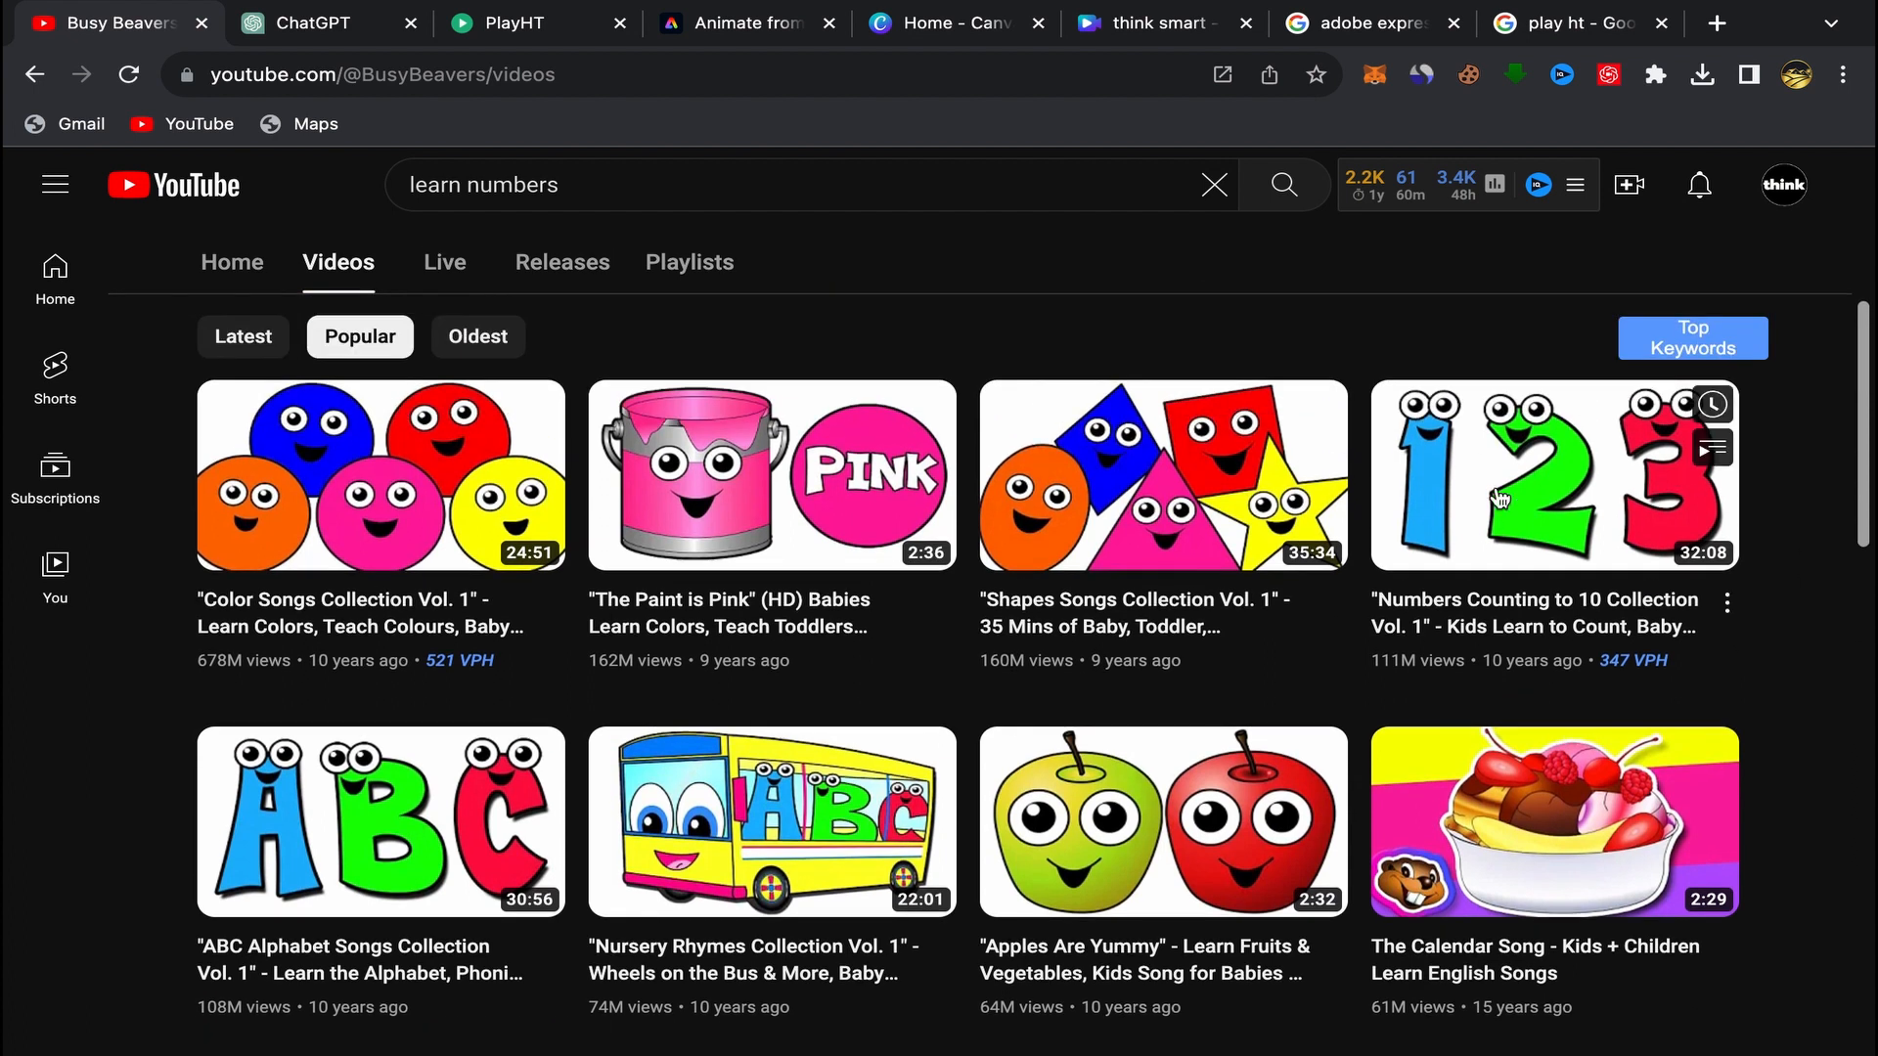
{"action": "mouse_move", "coordinate": [1500, 499]}
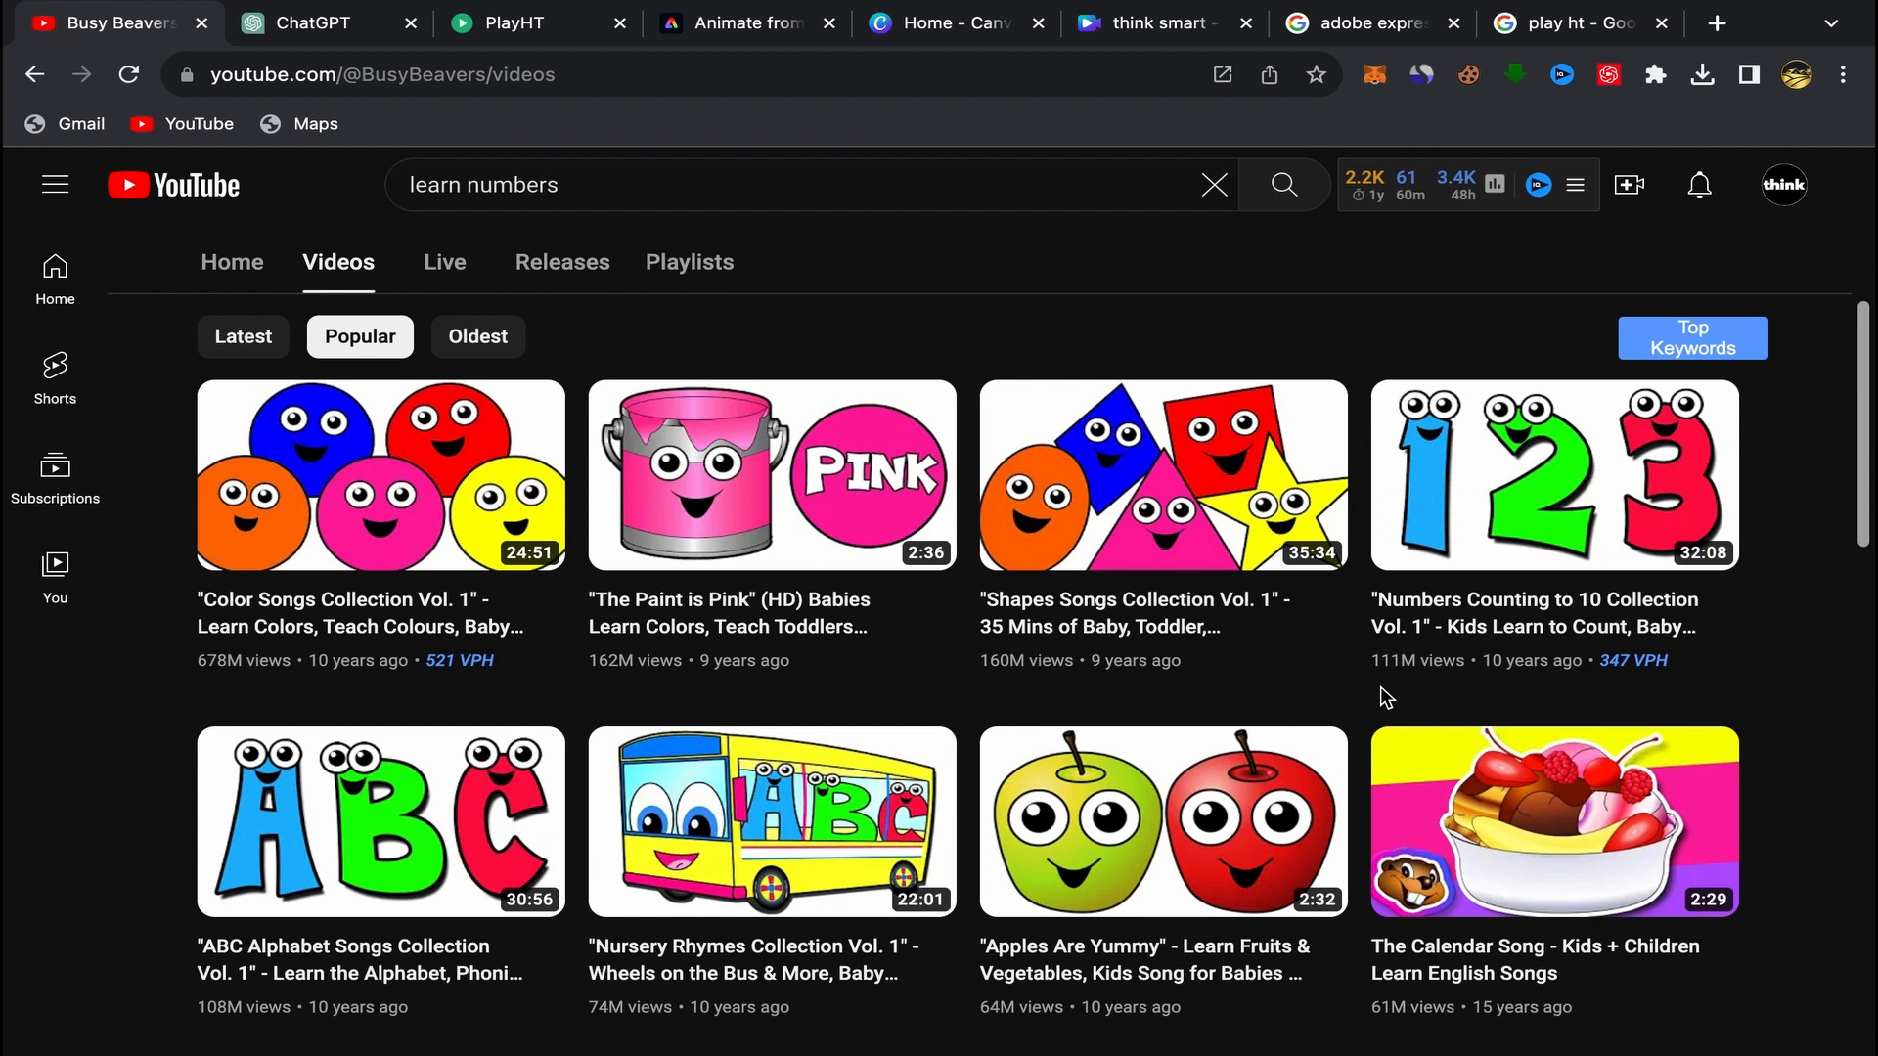
{"action": "mouse_move", "coordinate": [1572, 600]}
Step: In ChatGPT, submit the prompt "imagine yourself as a teacher and write an easy and funny youtube script teaching kids to count up to number 5"
{"action": "left_click", "coordinate": [335, 30]}
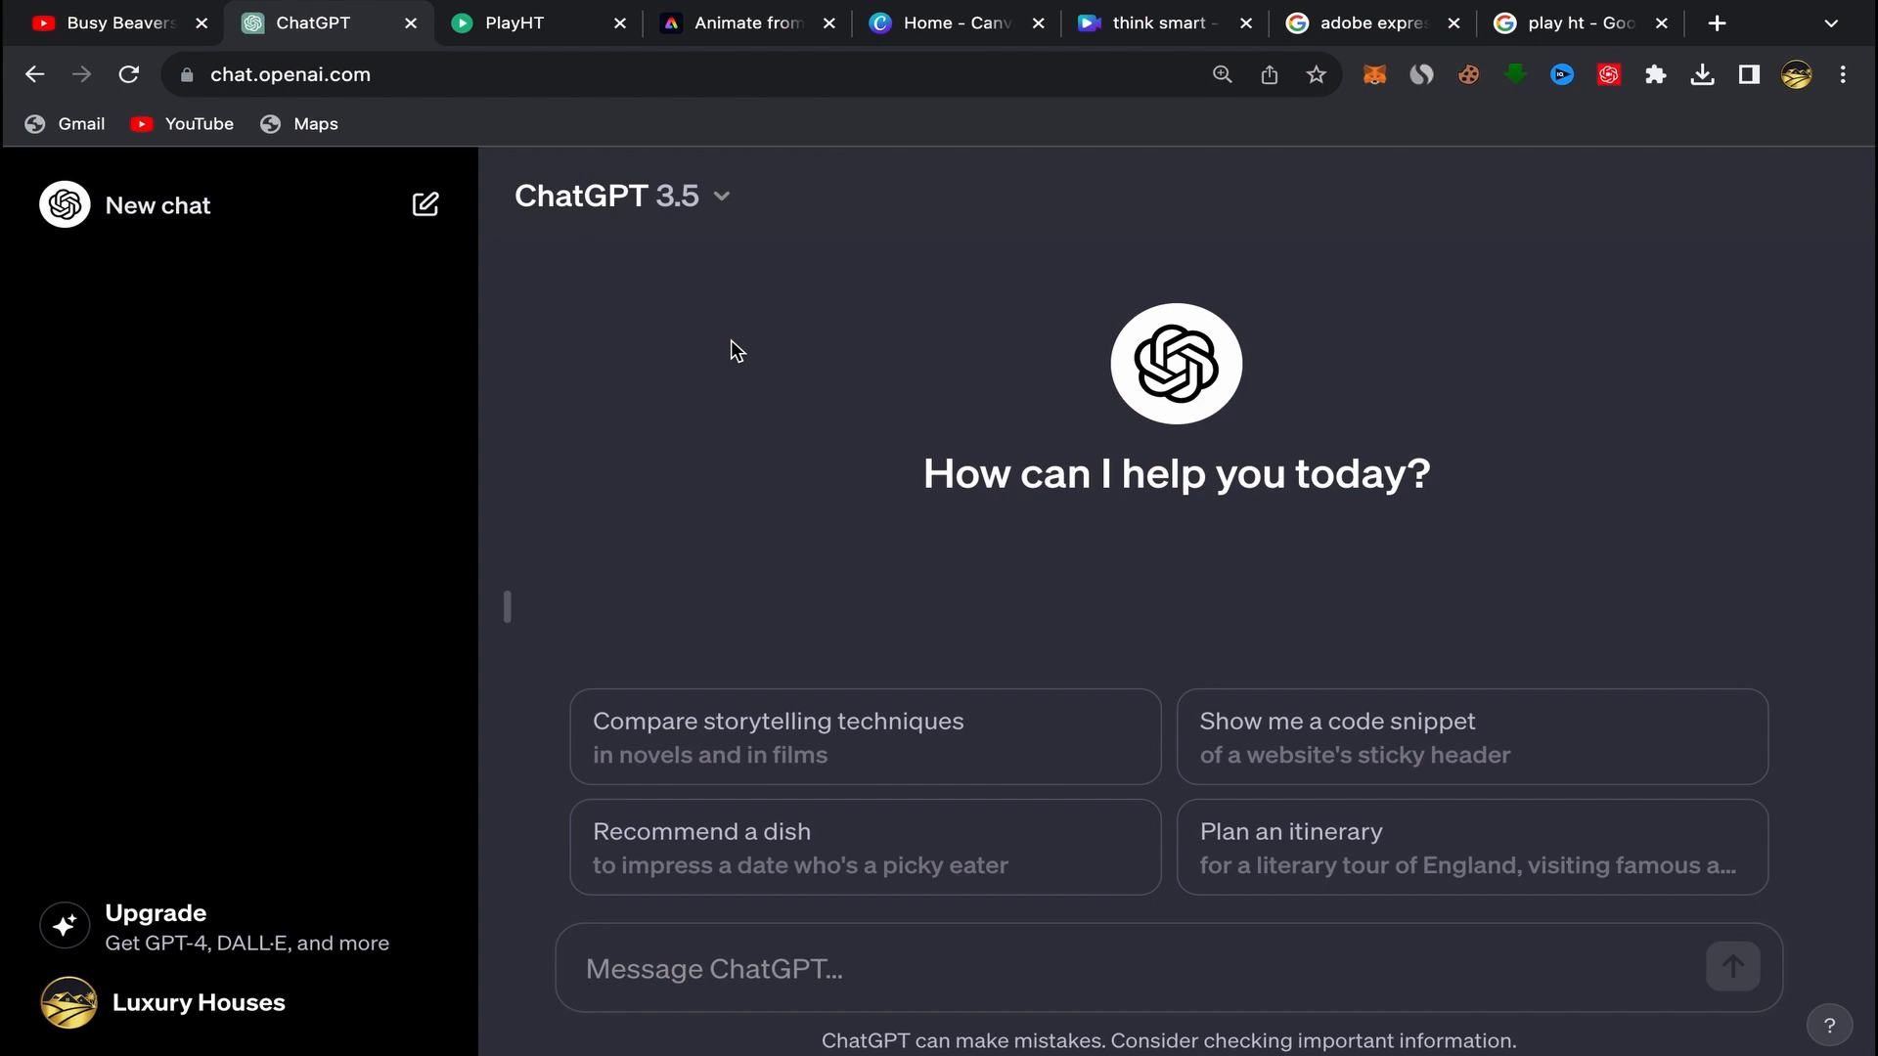
{"action": "left_click", "coordinate": [714, 206]}
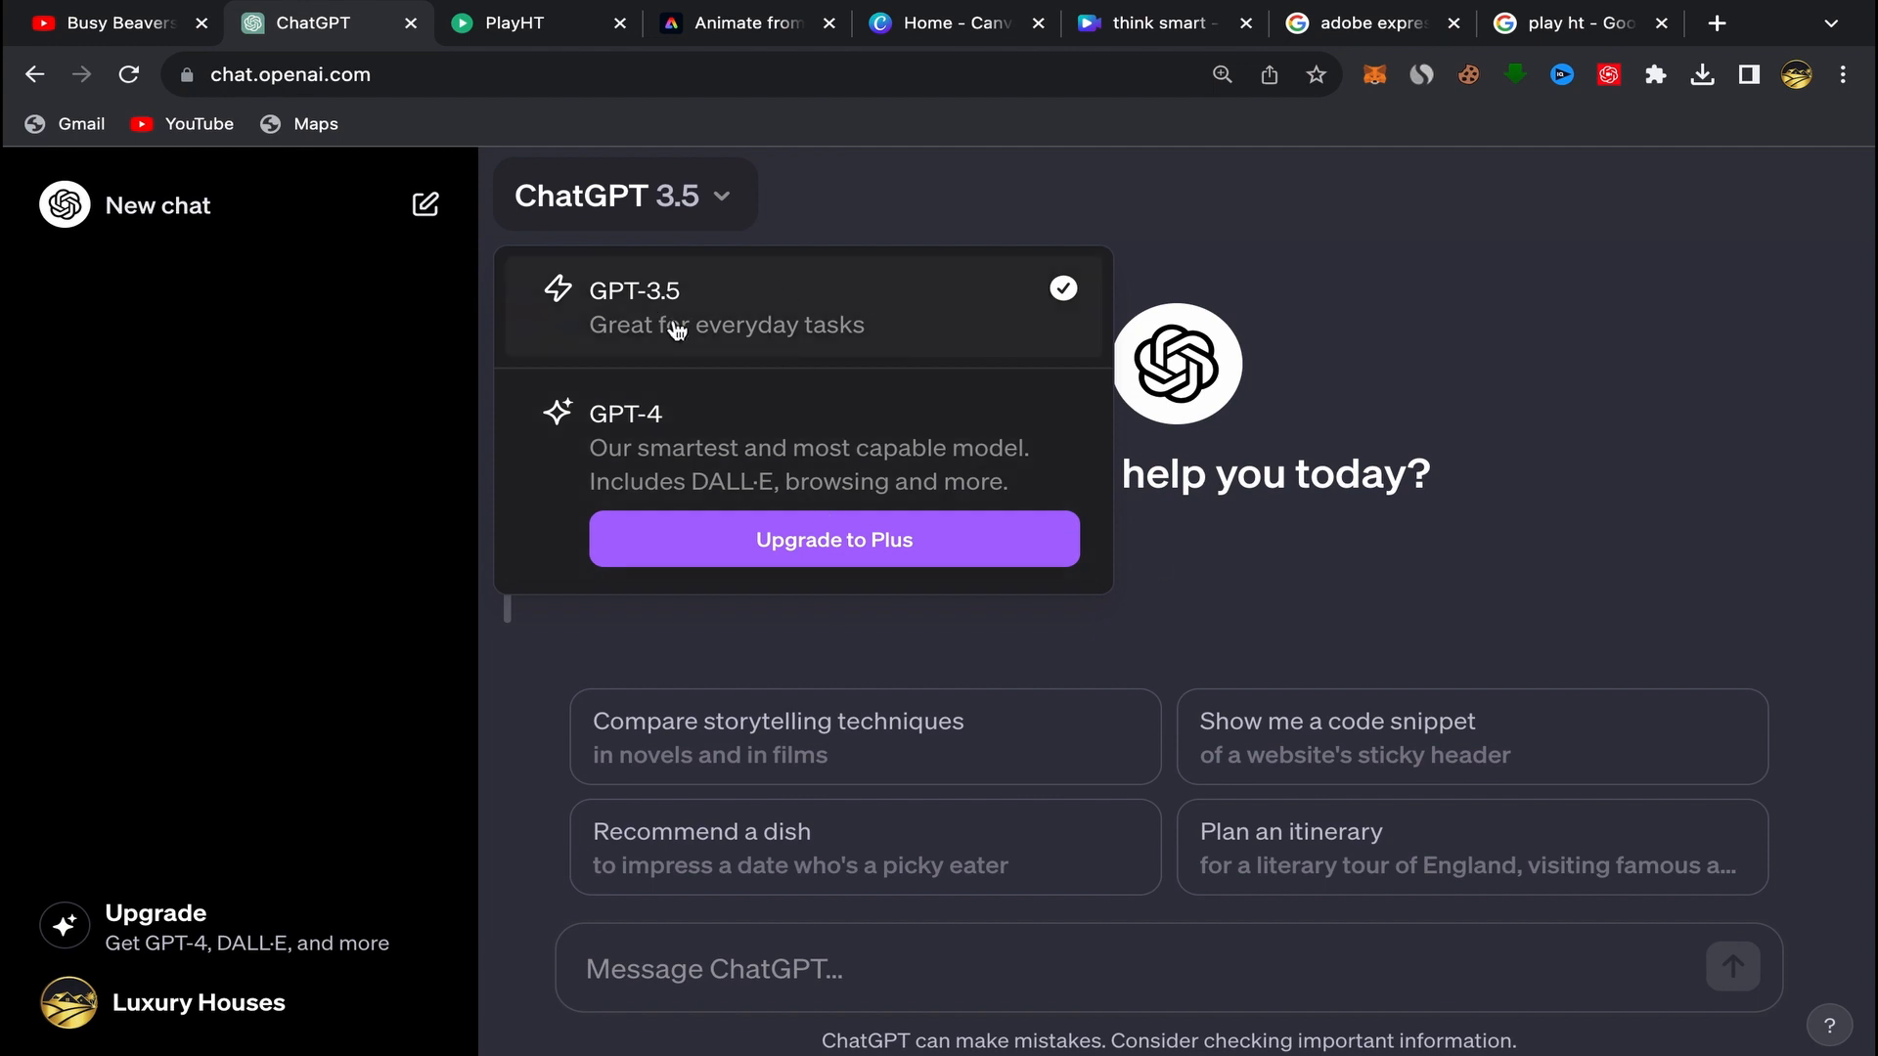
{"action": "left_click", "coordinate": [834, 215]}
{"action": "left_click", "coordinate": [613, 968]}
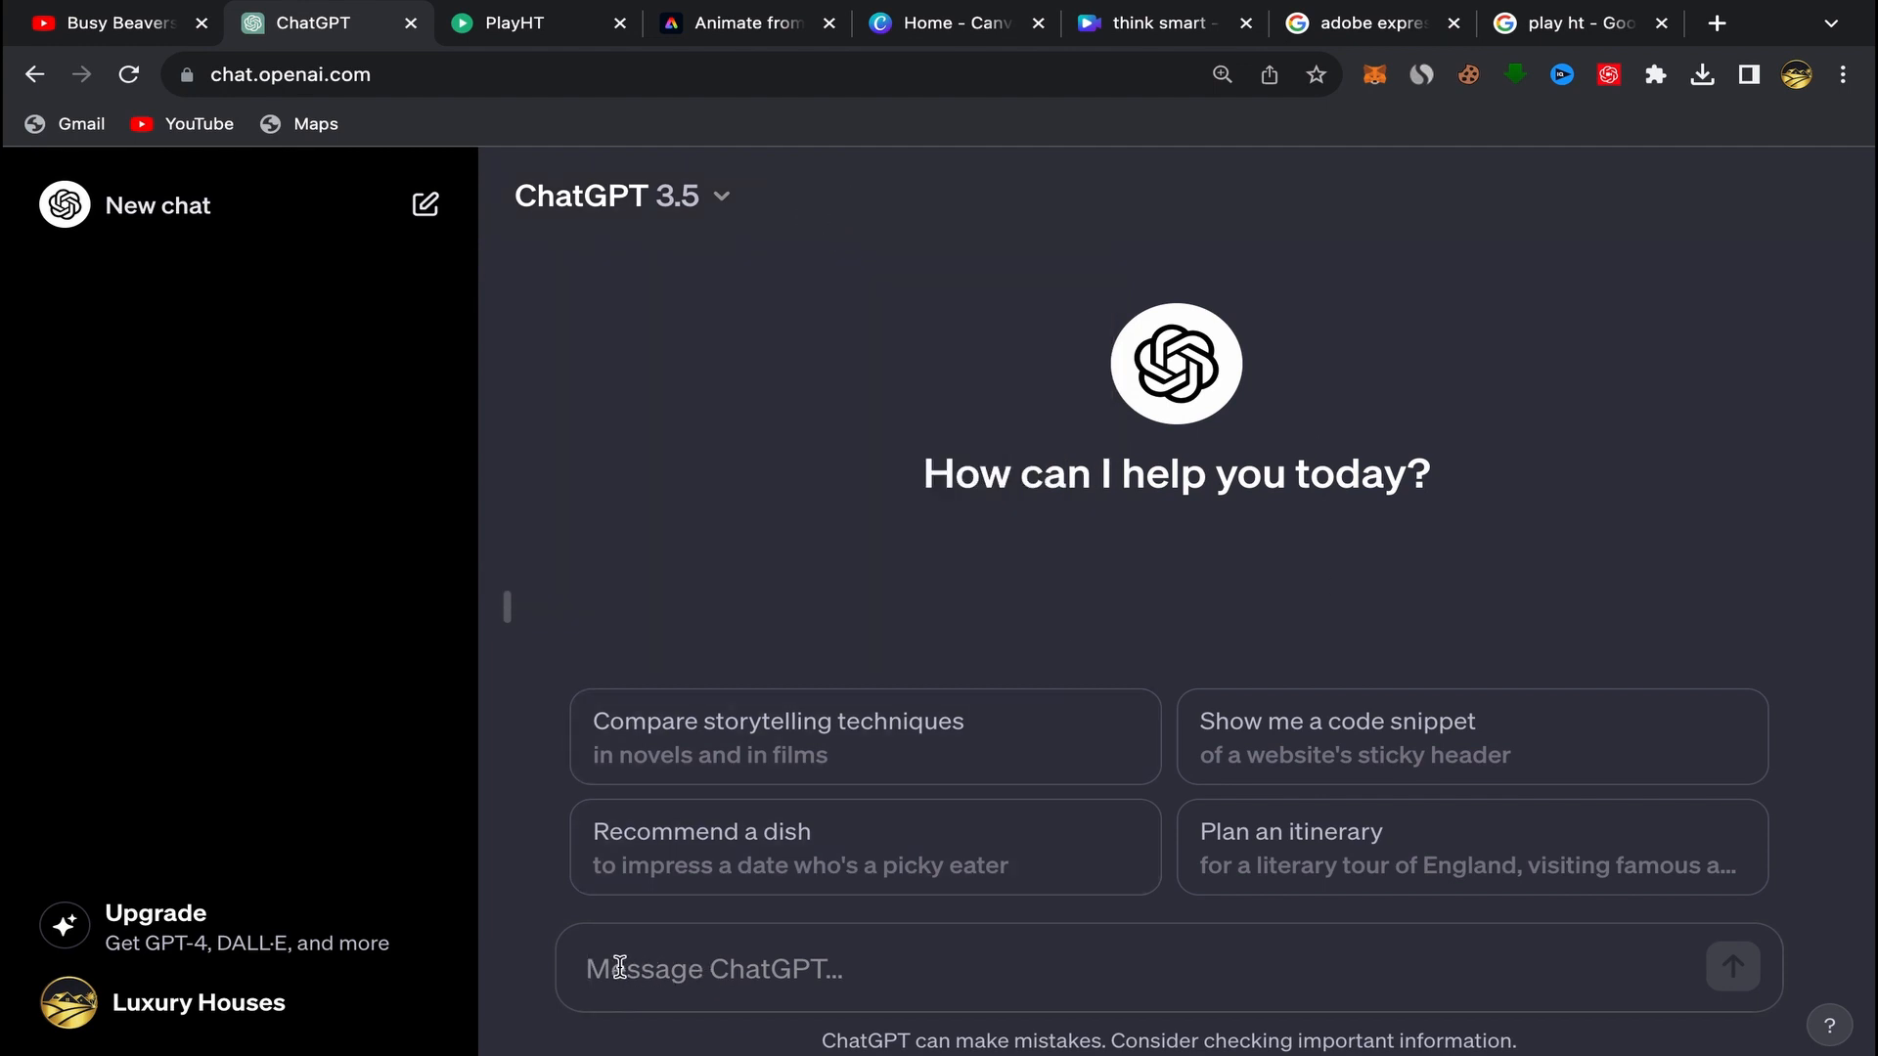
{"action": "right_click", "coordinate": [616, 969]}
{"action": "left_click", "coordinate": [683, 861]}
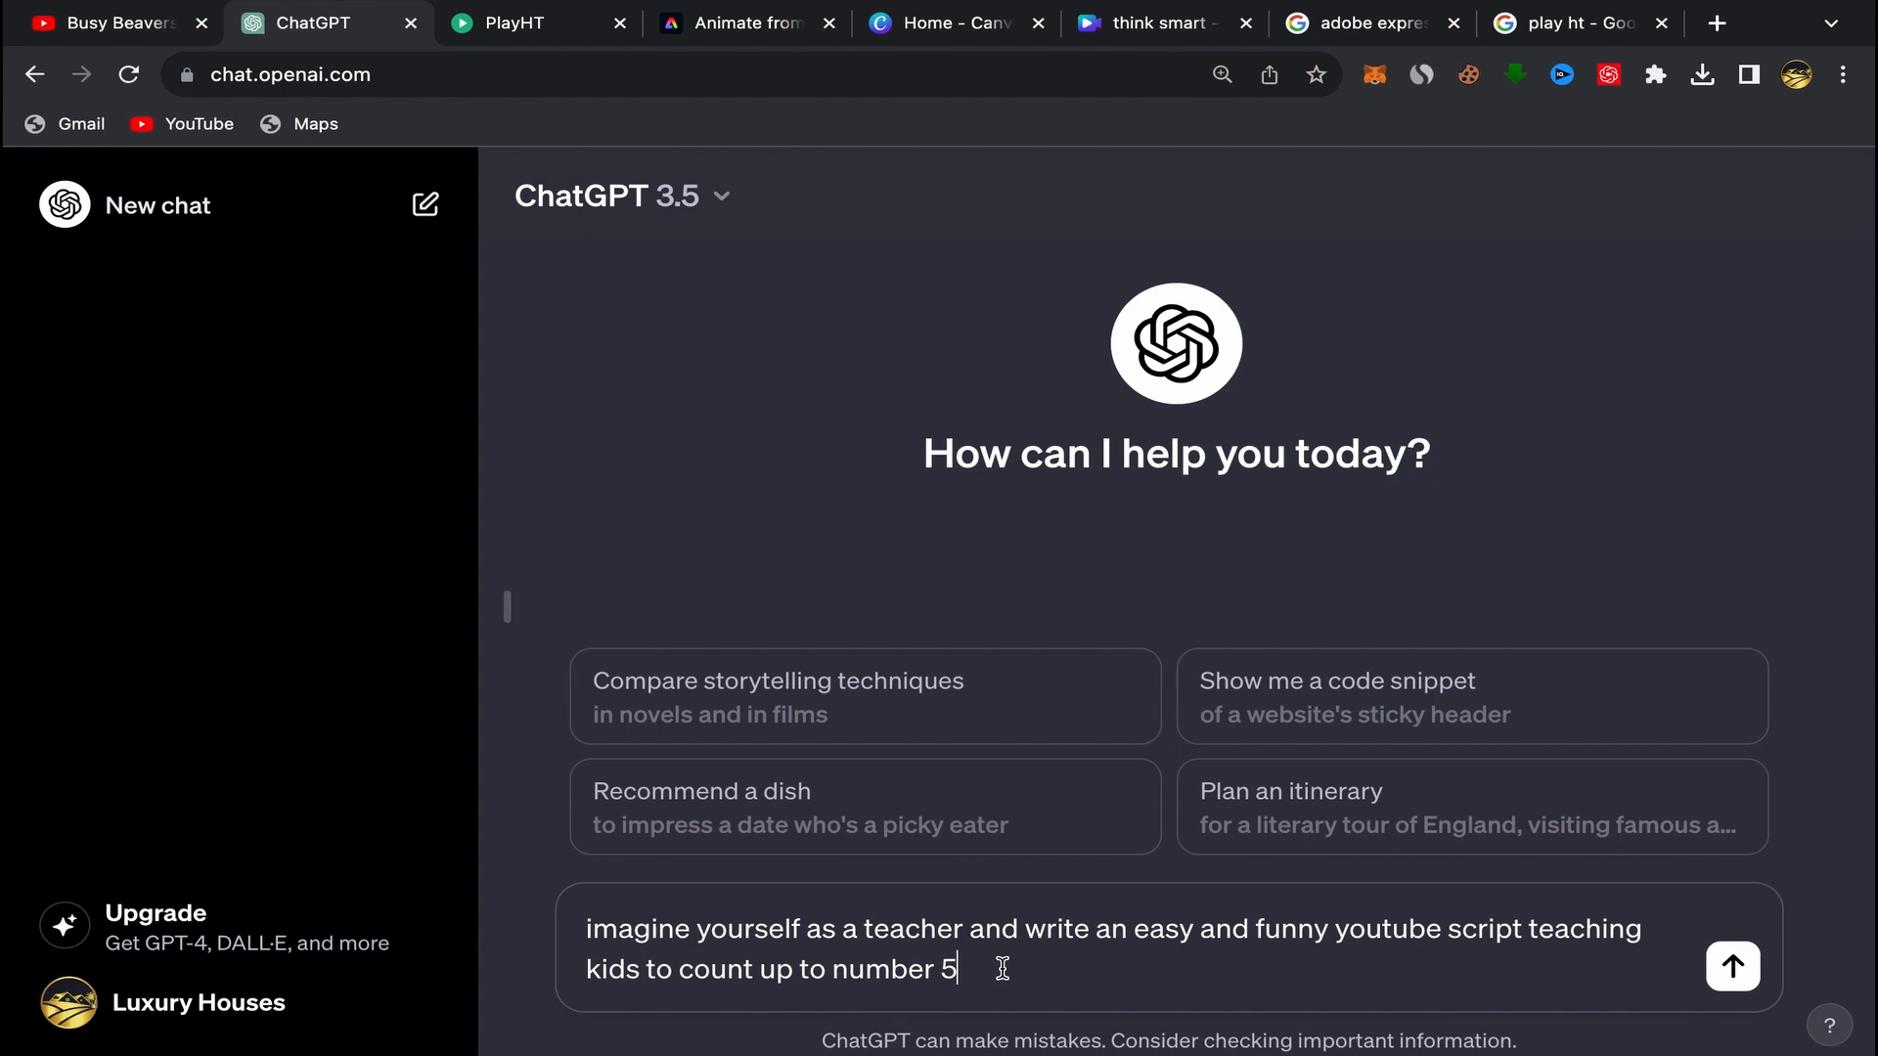
{"action": "left_click", "coordinate": [1733, 966]}
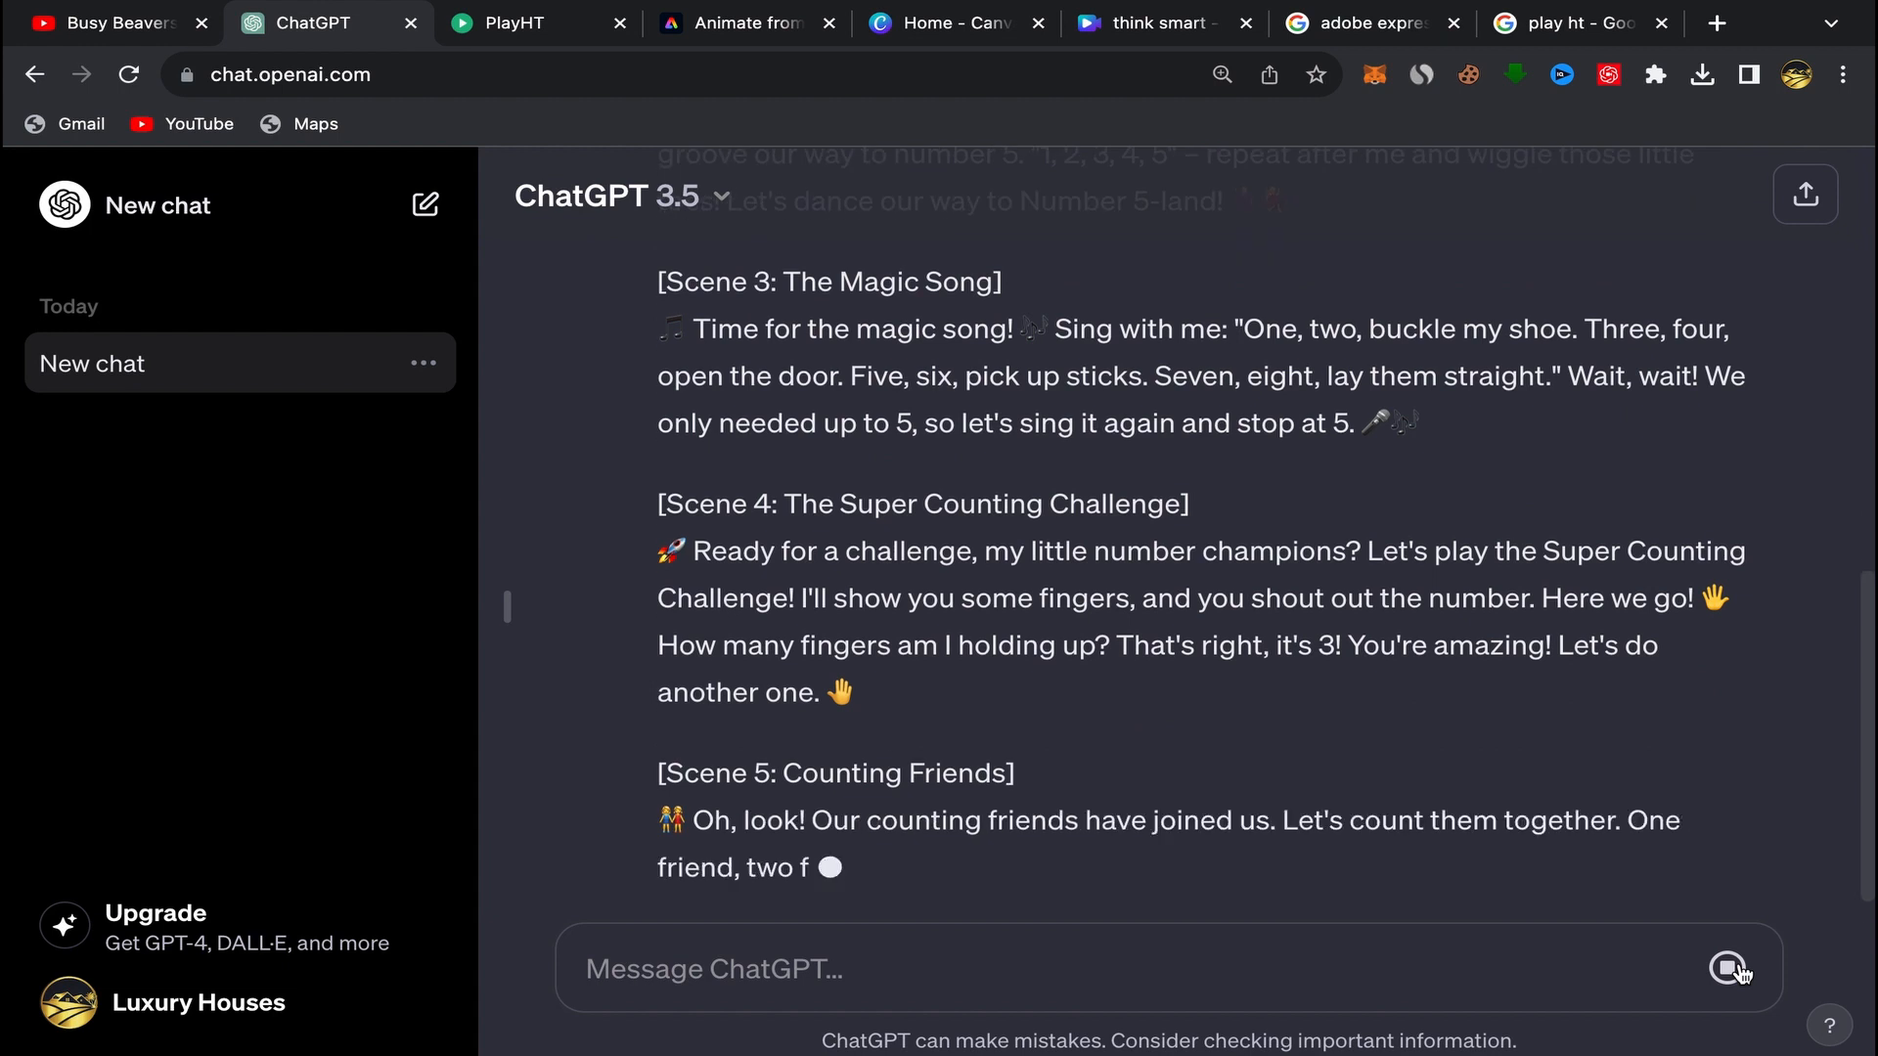
{"action": "left_click", "coordinate": [1731, 968]}
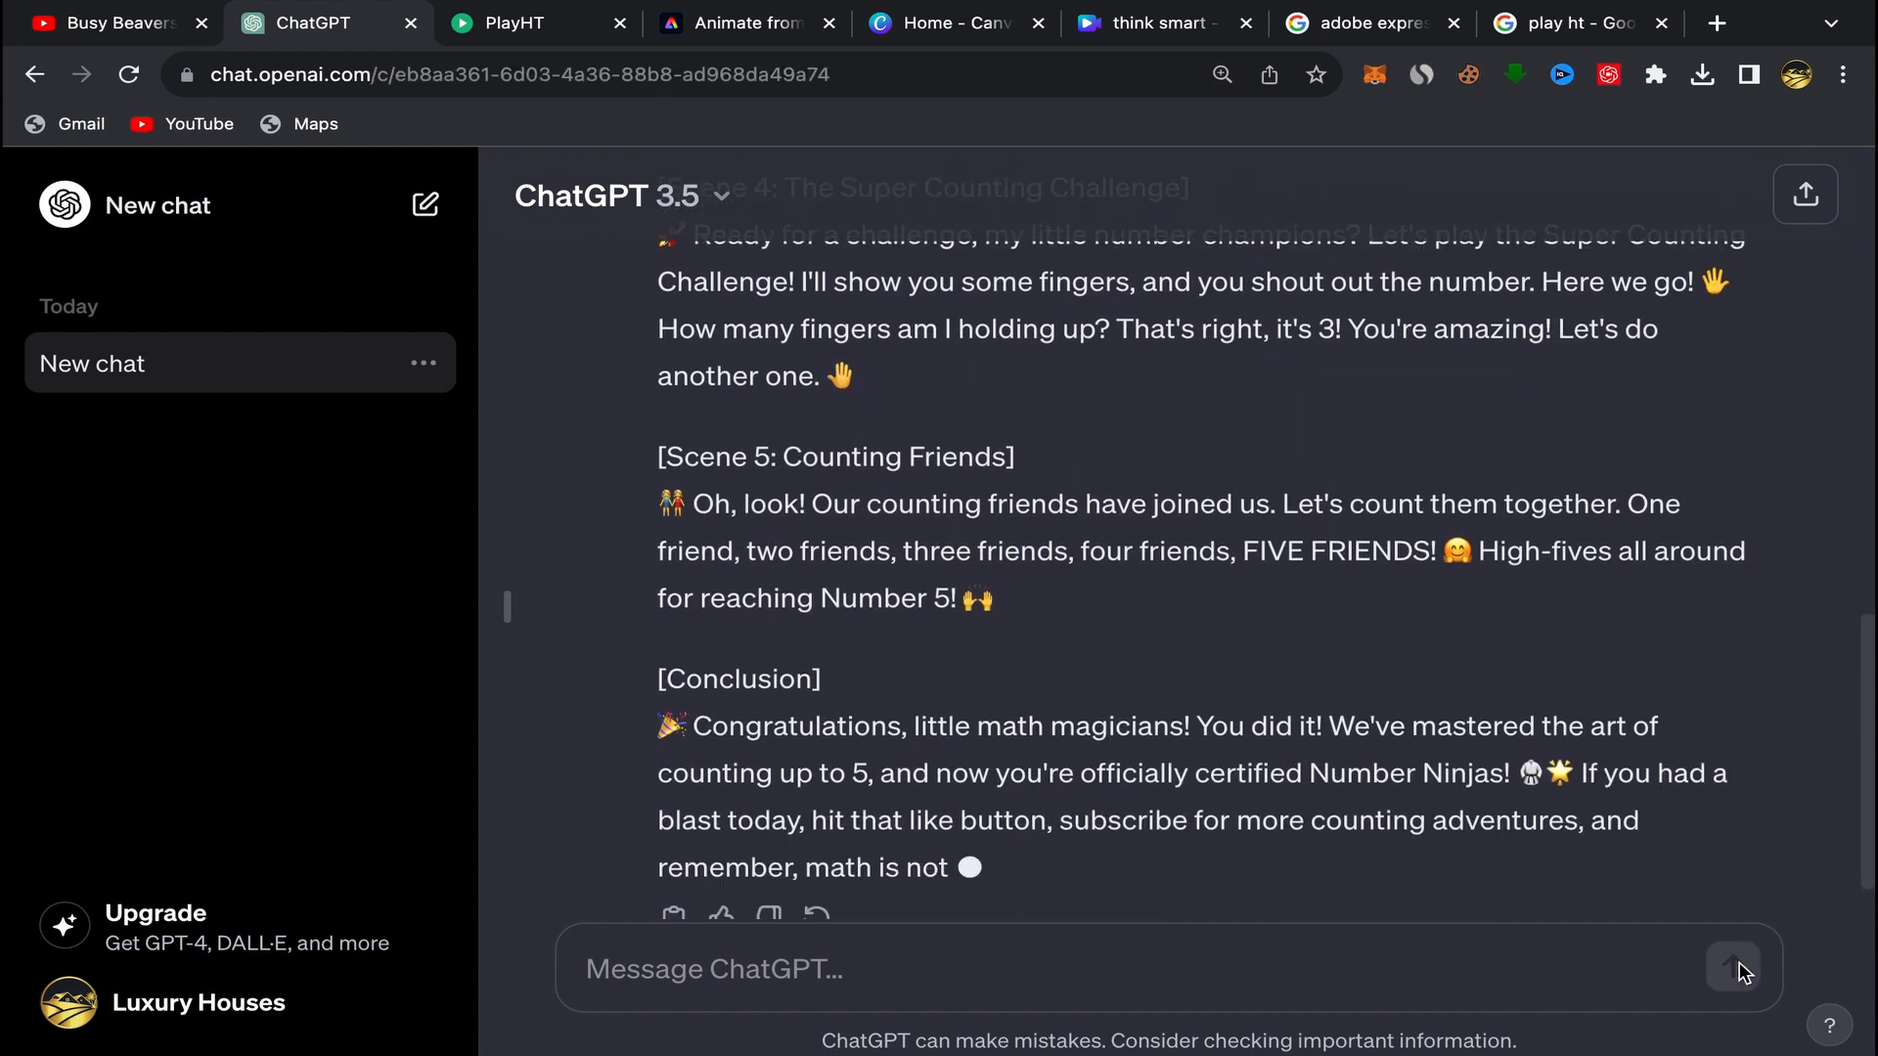
Step: Copy the Scene 1 narration of the generated script, from "Alright, my little number detectives" to "number world"
{"action": "scroll", "coordinate": [1329, 655], "scroll_direction": "up", "scroll_amount": 15}
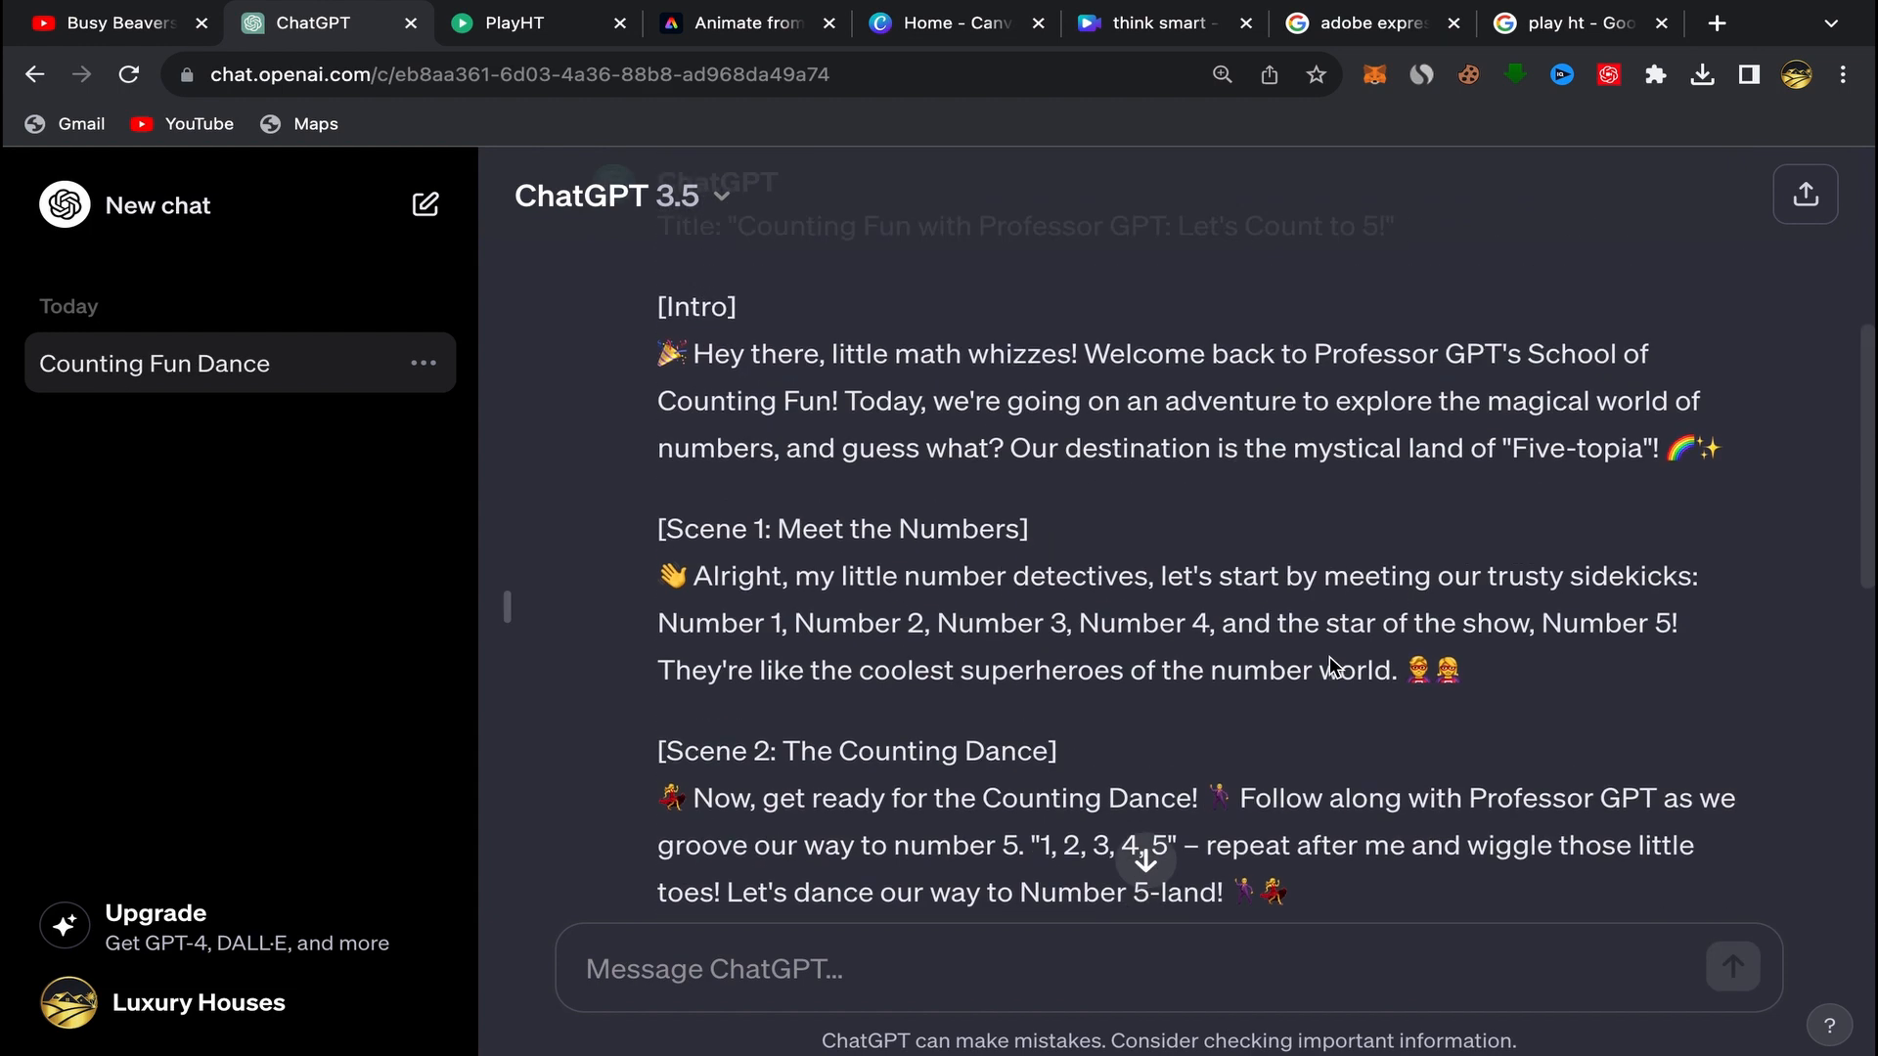
{"action": "scroll", "coordinate": [1330, 656], "scroll_direction": "up", "scroll_amount": 3}
{"action": "scroll", "coordinate": [1062, 575], "scroll_direction": "down", "scroll_amount": 2}
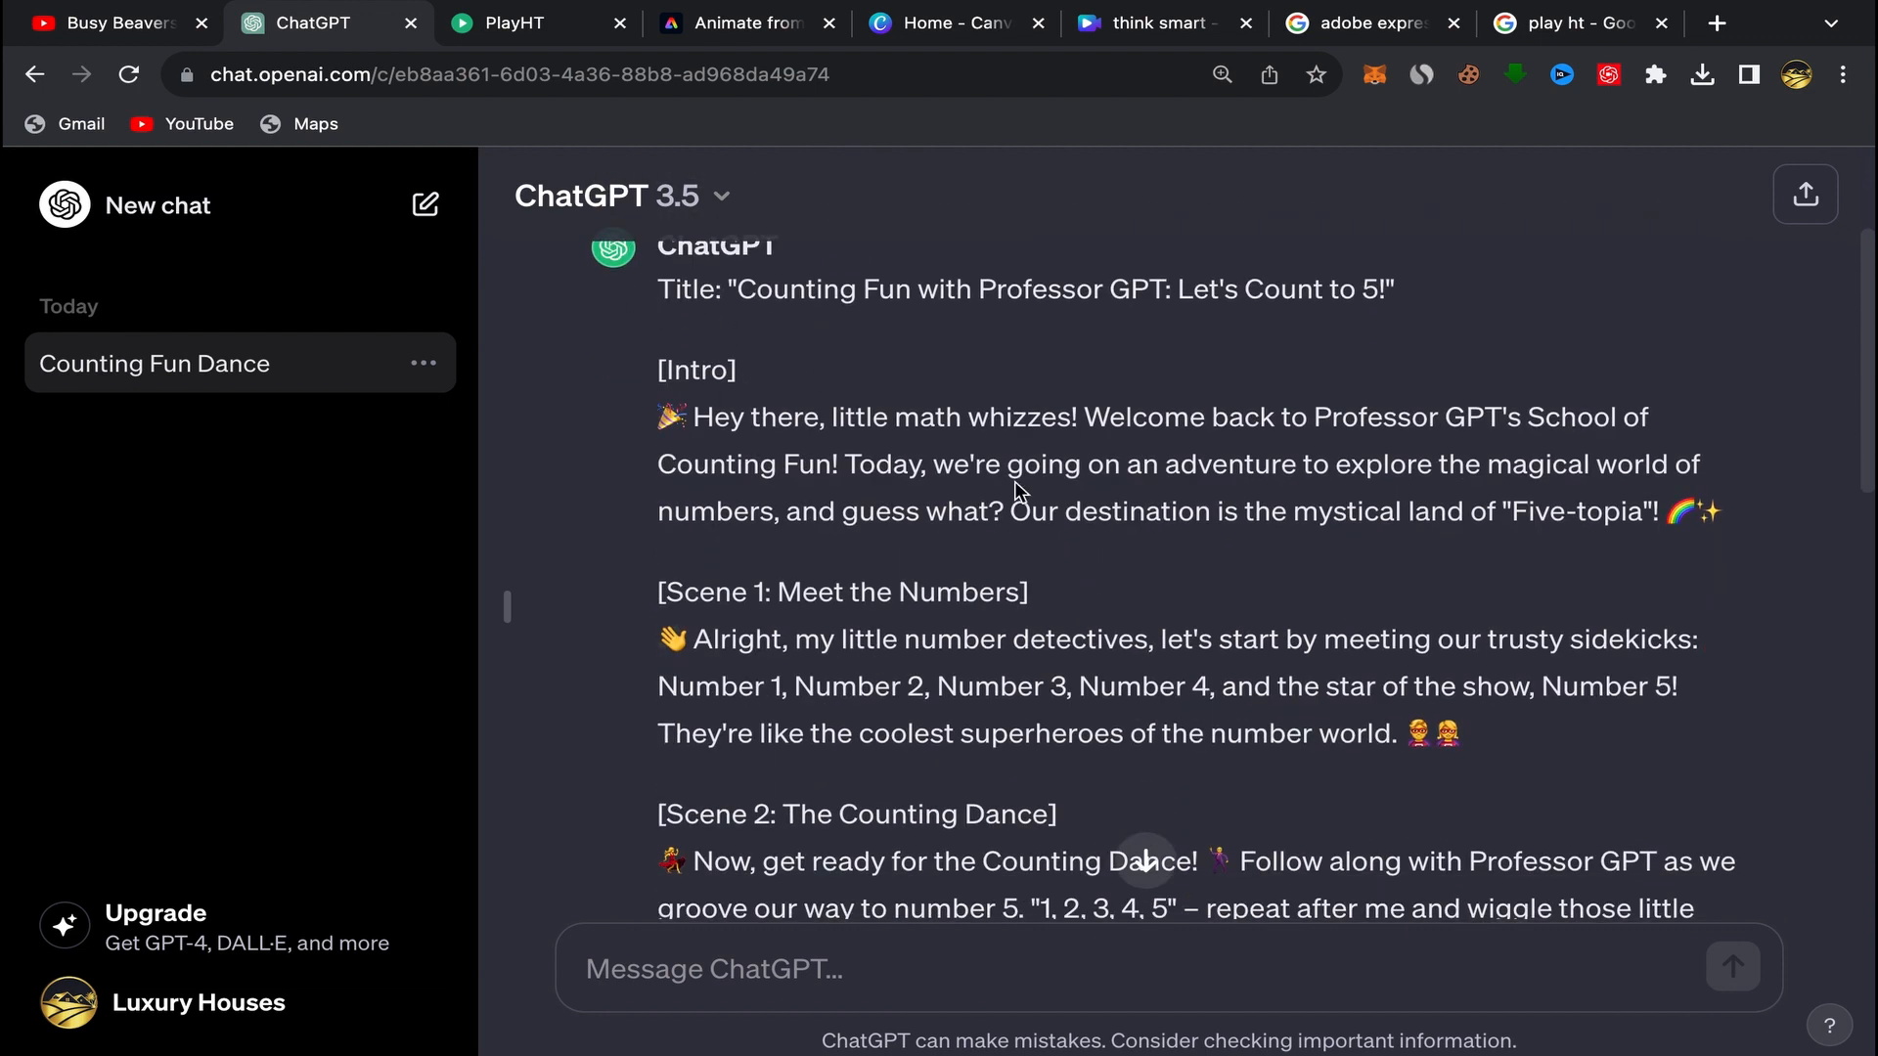
{"action": "scroll", "coordinate": [1017, 486], "scroll_direction": "down", "scroll_amount": 2}
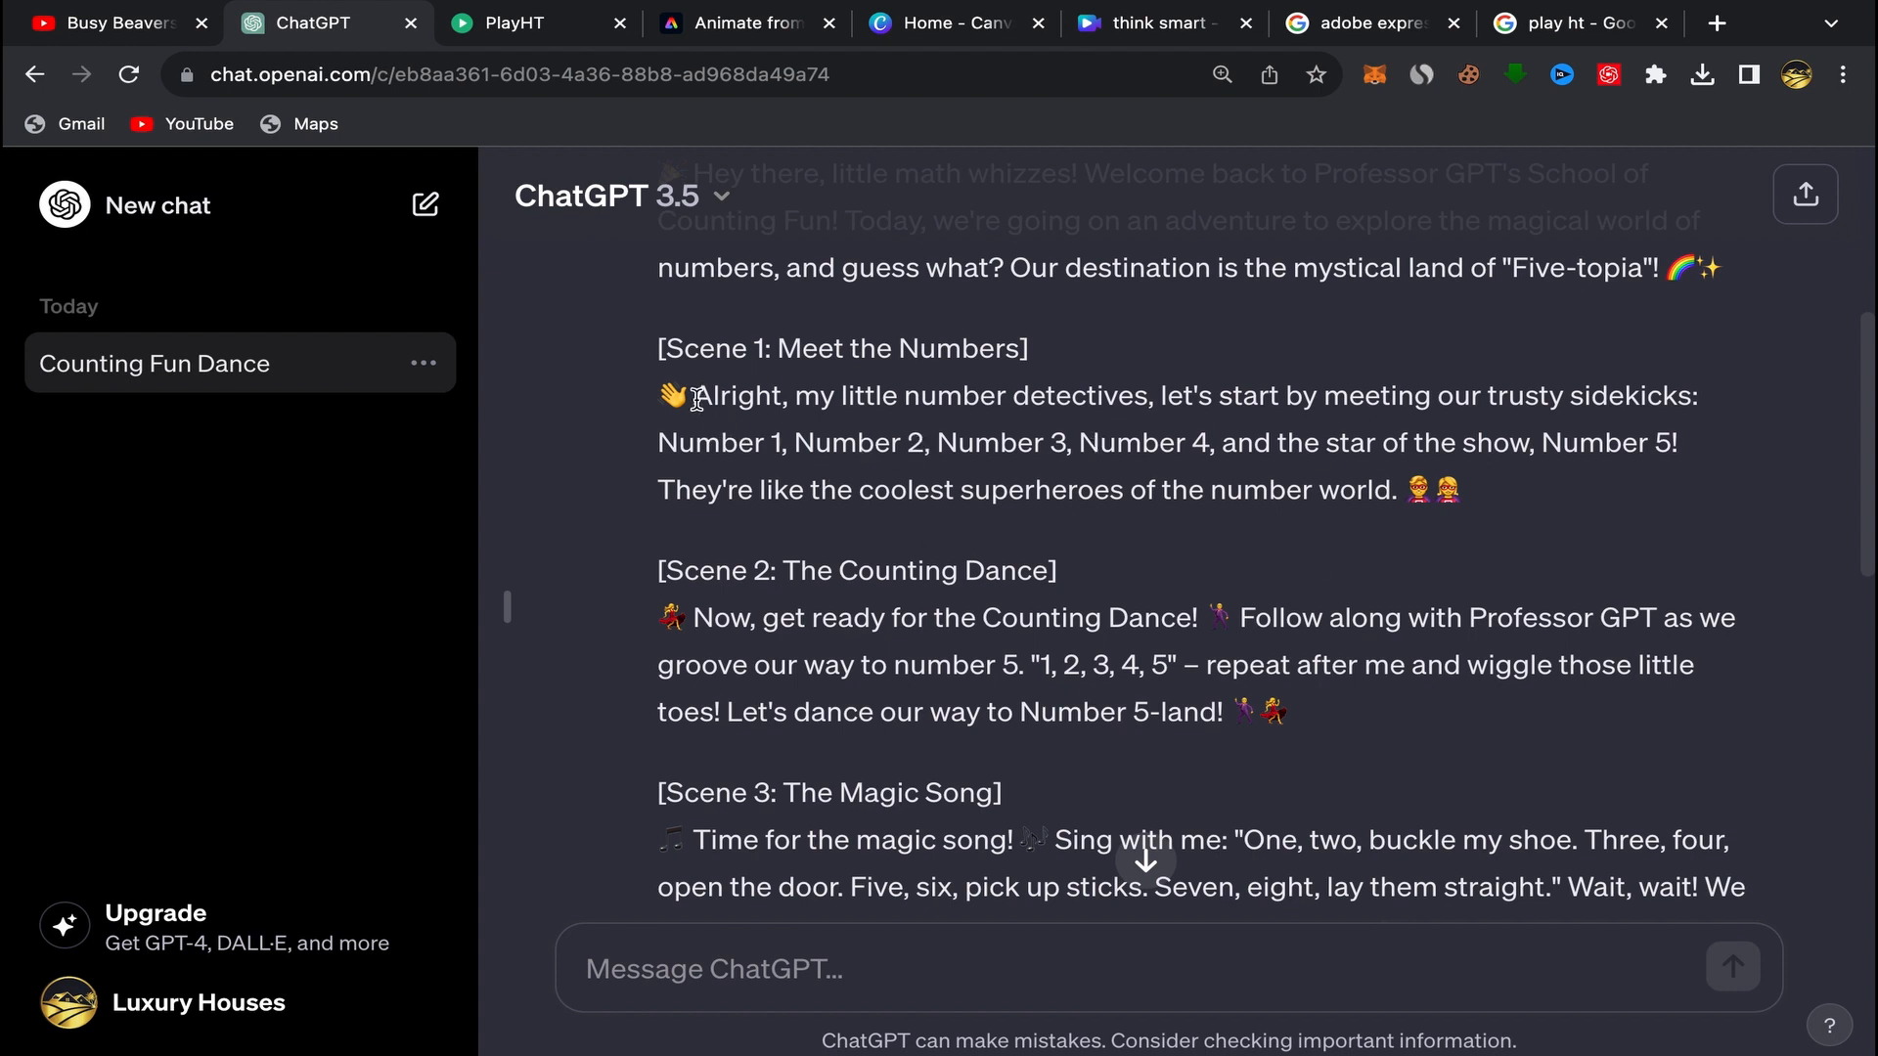
{"action": "left_click_drag", "start_coordinate": [694, 396], "coordinate": [1393, 492]}
{"action": "right_click", "coordinate": [1330, 491]}
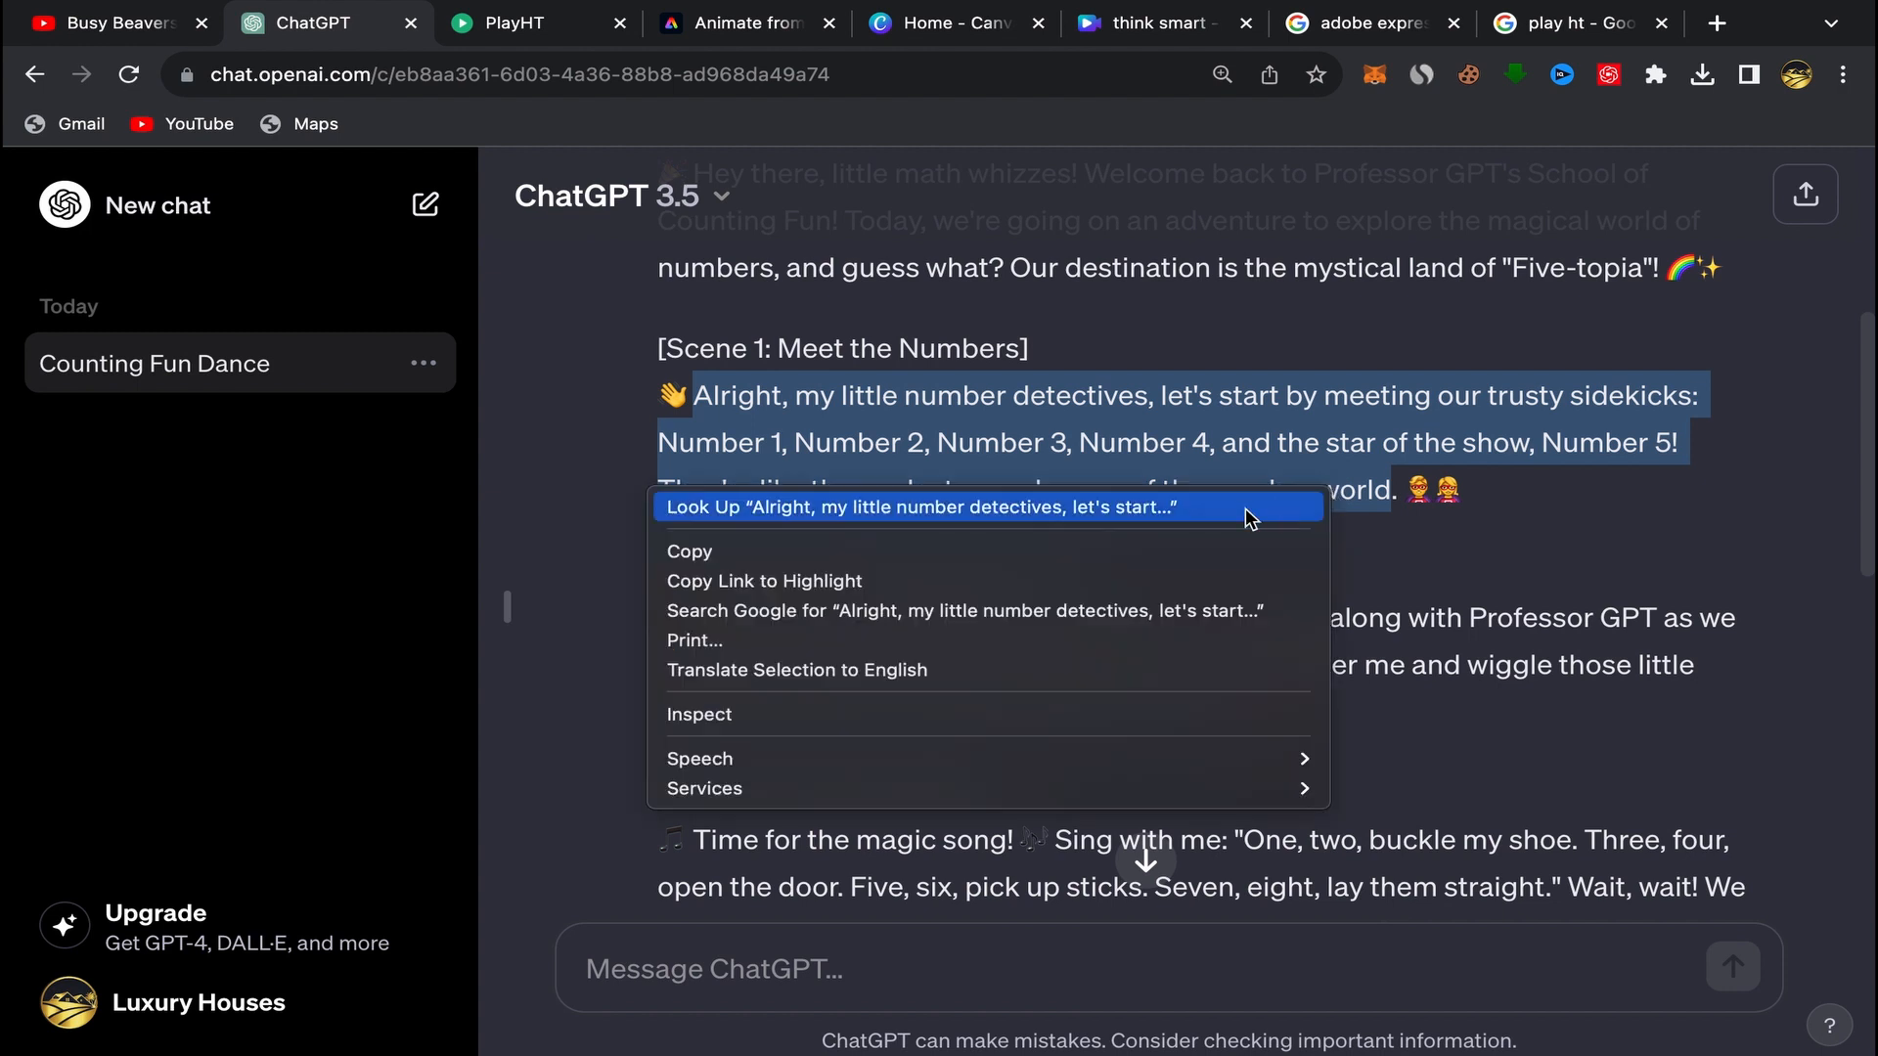
{"action": "left_click", "coordinate": [1140, 553]}
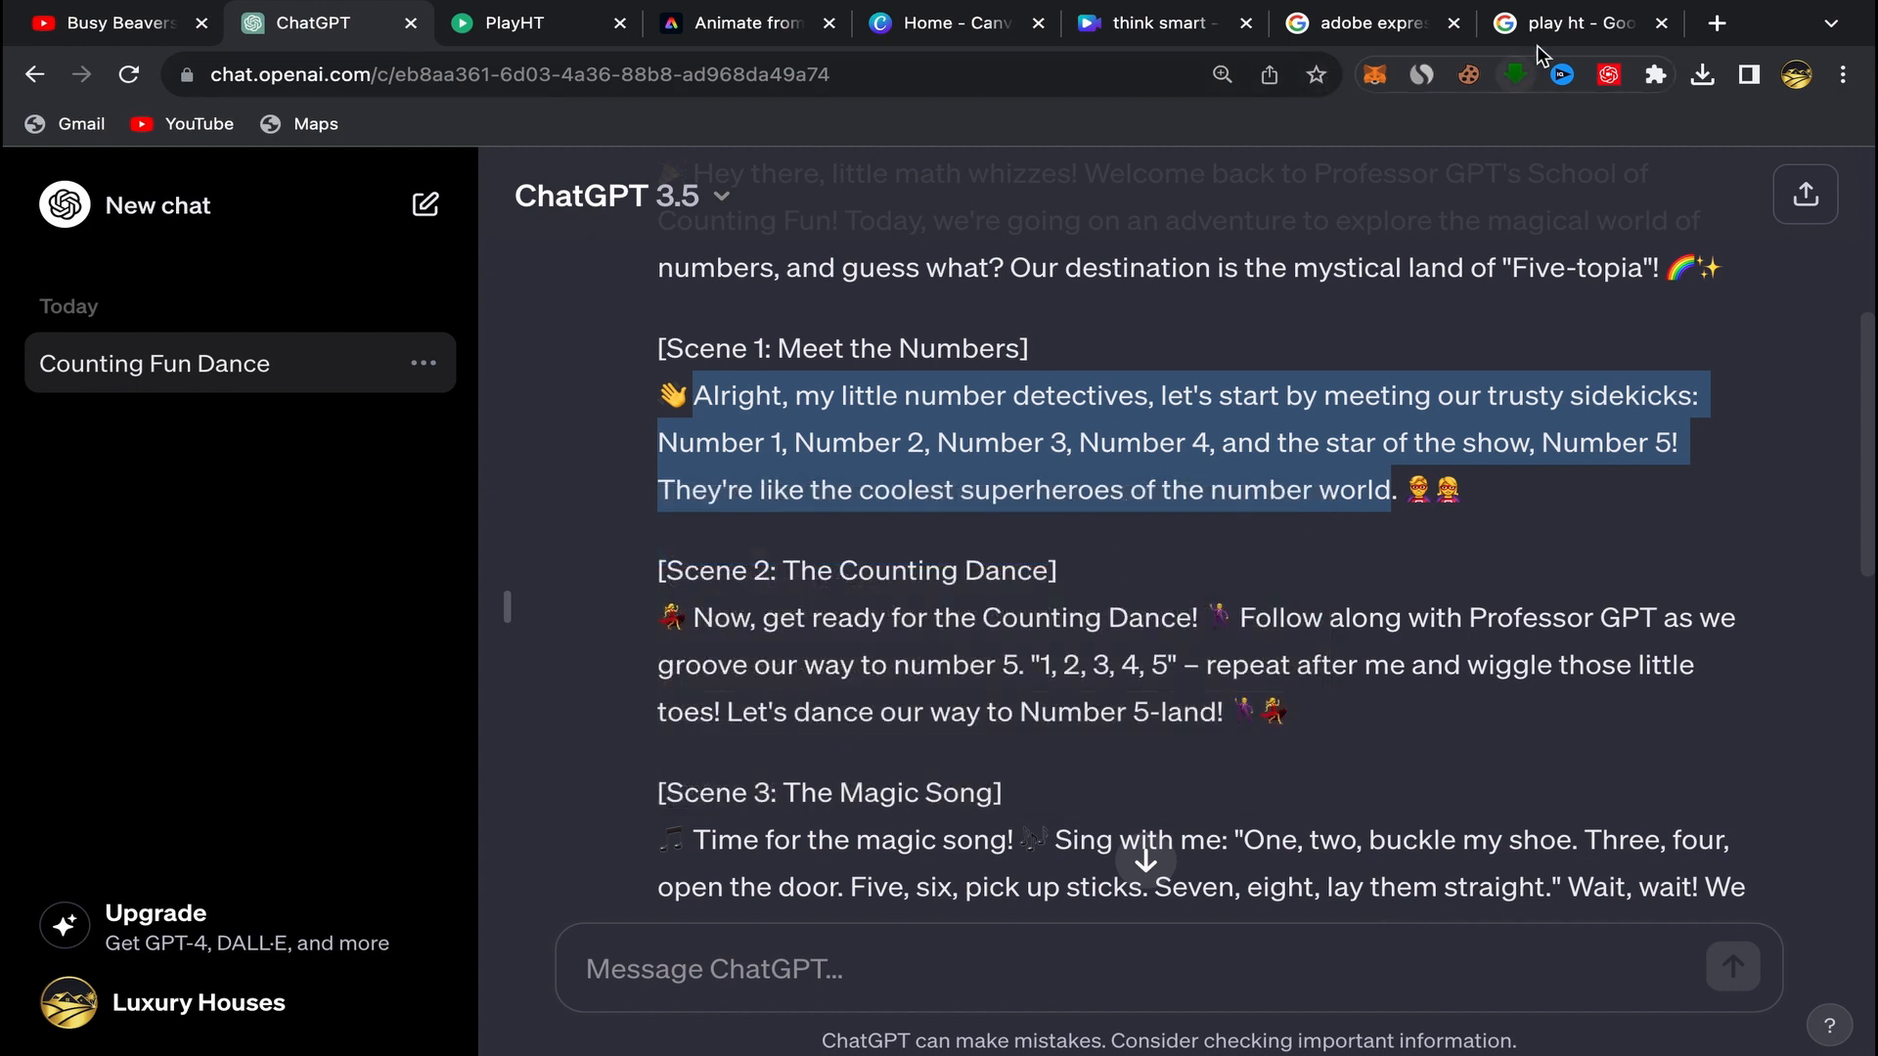
Step: Switch to the PlayHT studio and open the voice selection for the empty paragraph
{"action": "left_click", "coordinate": [1554, 24]}
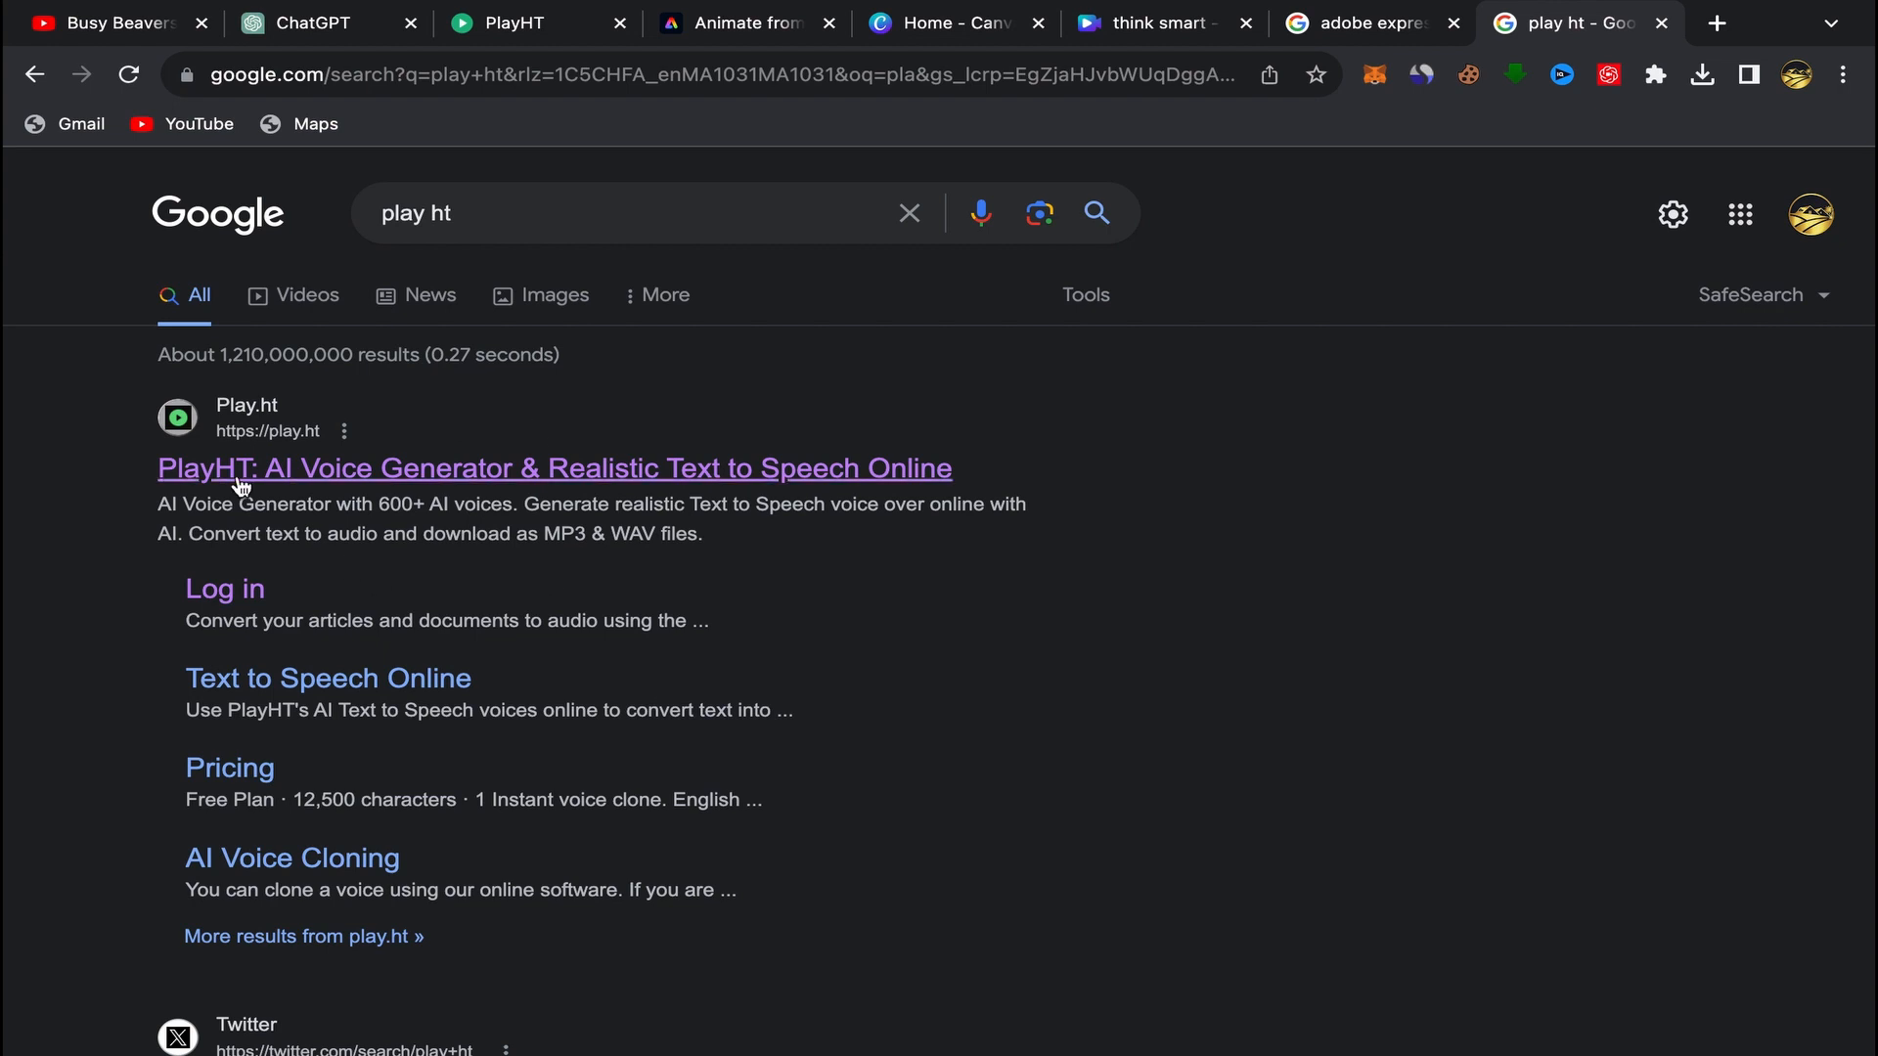
{"action": "left_click", "coordinate": [524, 32]}
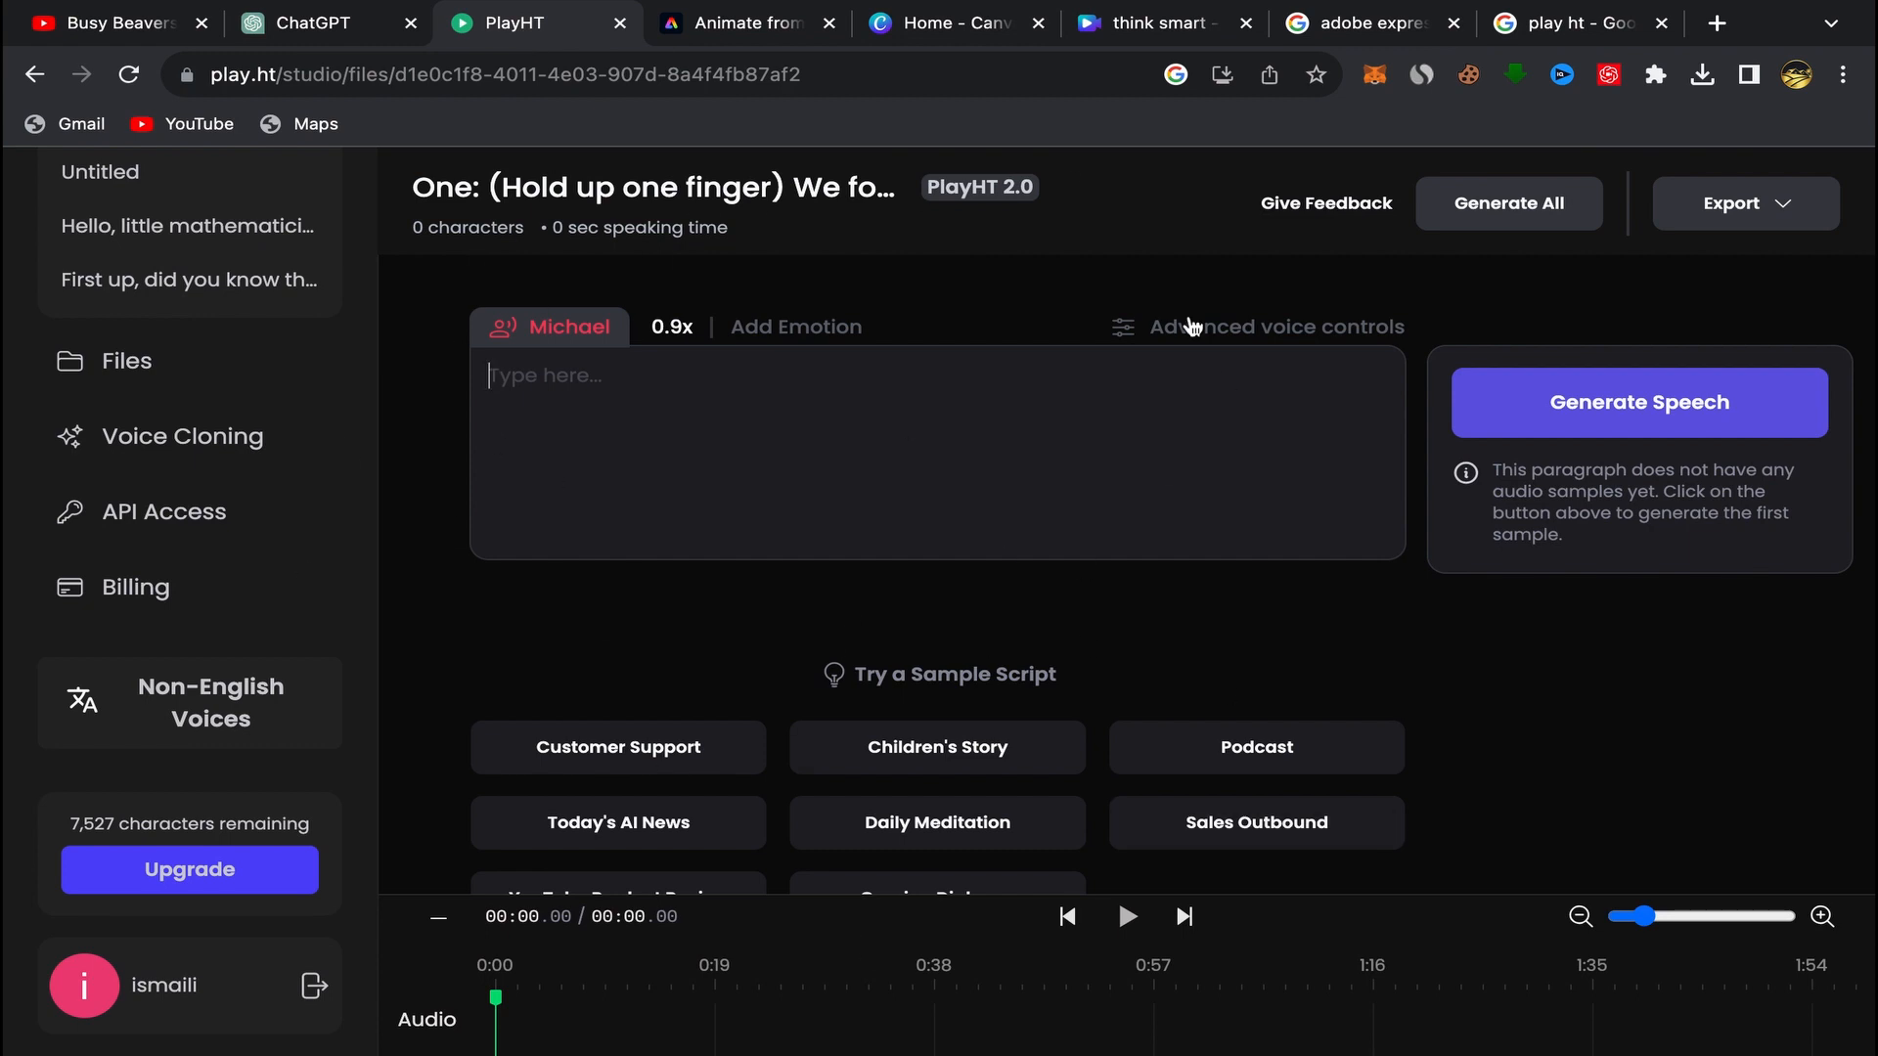
{"action": "scroll", "coordinate": [962, 645], "scroll_direction": "down", "scroll_amount": 1}
{"action": "scroll", "coordinate": [965, 646], "scroll_direction": "up", "scroll_amount": 1}
{"action": "left_click", "coordinate": [570, 334]}
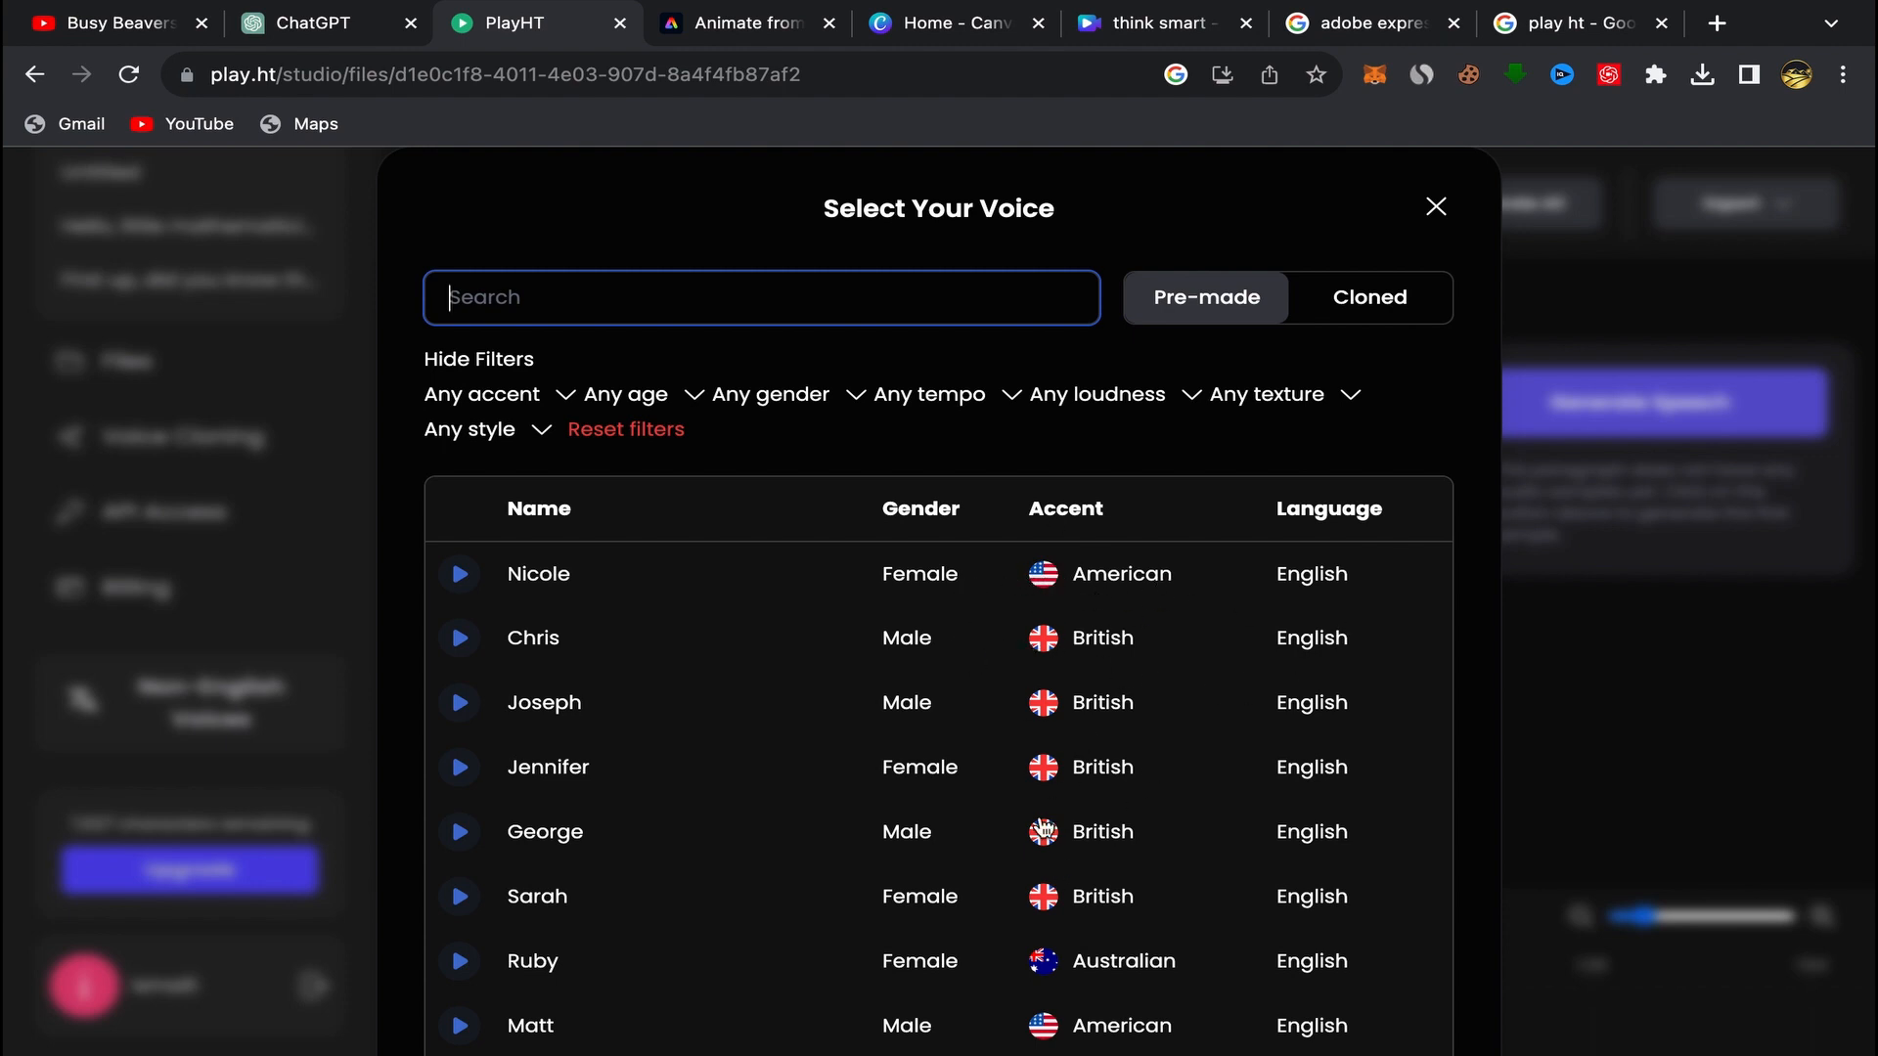
Step: Browse the pre-made voices and choose the American male voice Michael for the paragraph
{"action": "scroll", "coordinate": [1043, 827], "scroll_direction": "down", "scroll_amount": 1}
{"action": "scroll", "coordinate": [1044, 827], "scroll_direction": "down", "scroll_amount": 3}
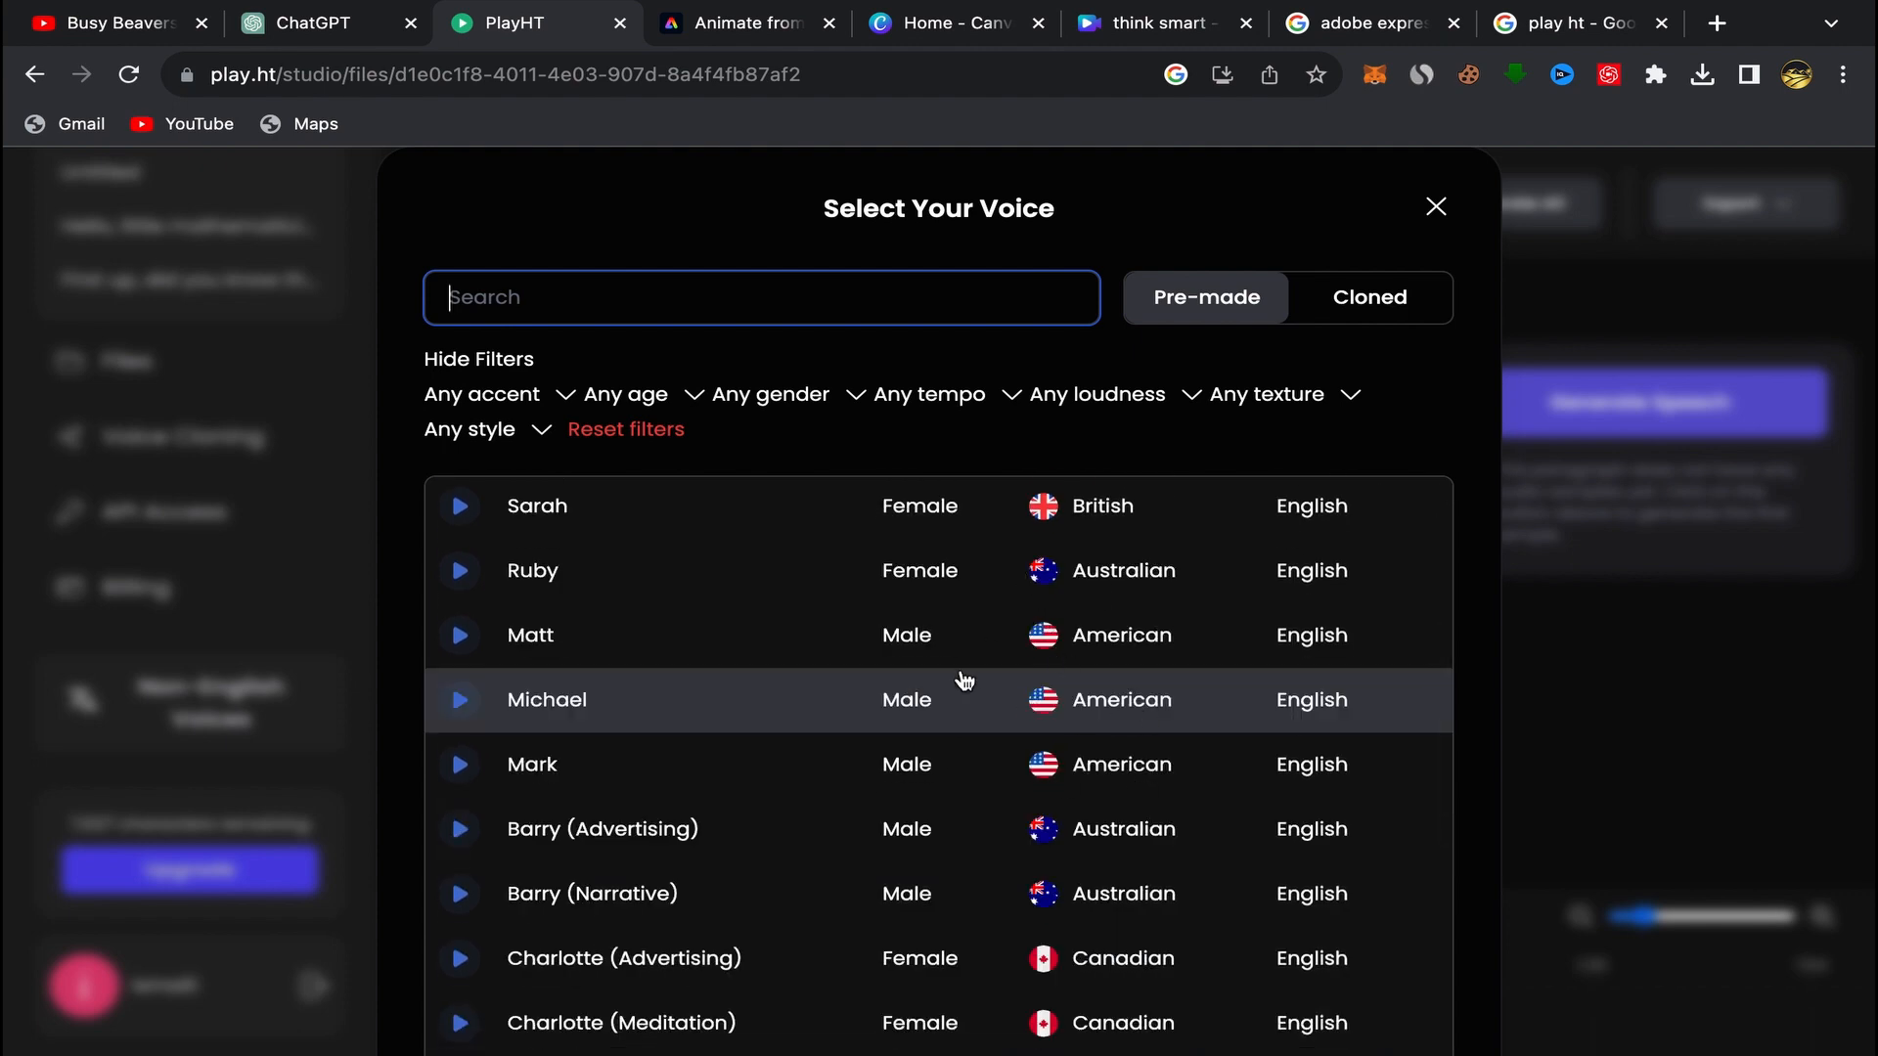
{"action": "scroll", "coordinate": [963, 682], "scroll_direction": "down", "scroll_amount": 1}
{"action": "scroll", "coordinate": [1040, 768], "scroll_direction": "down", "scroll_amount": 5}
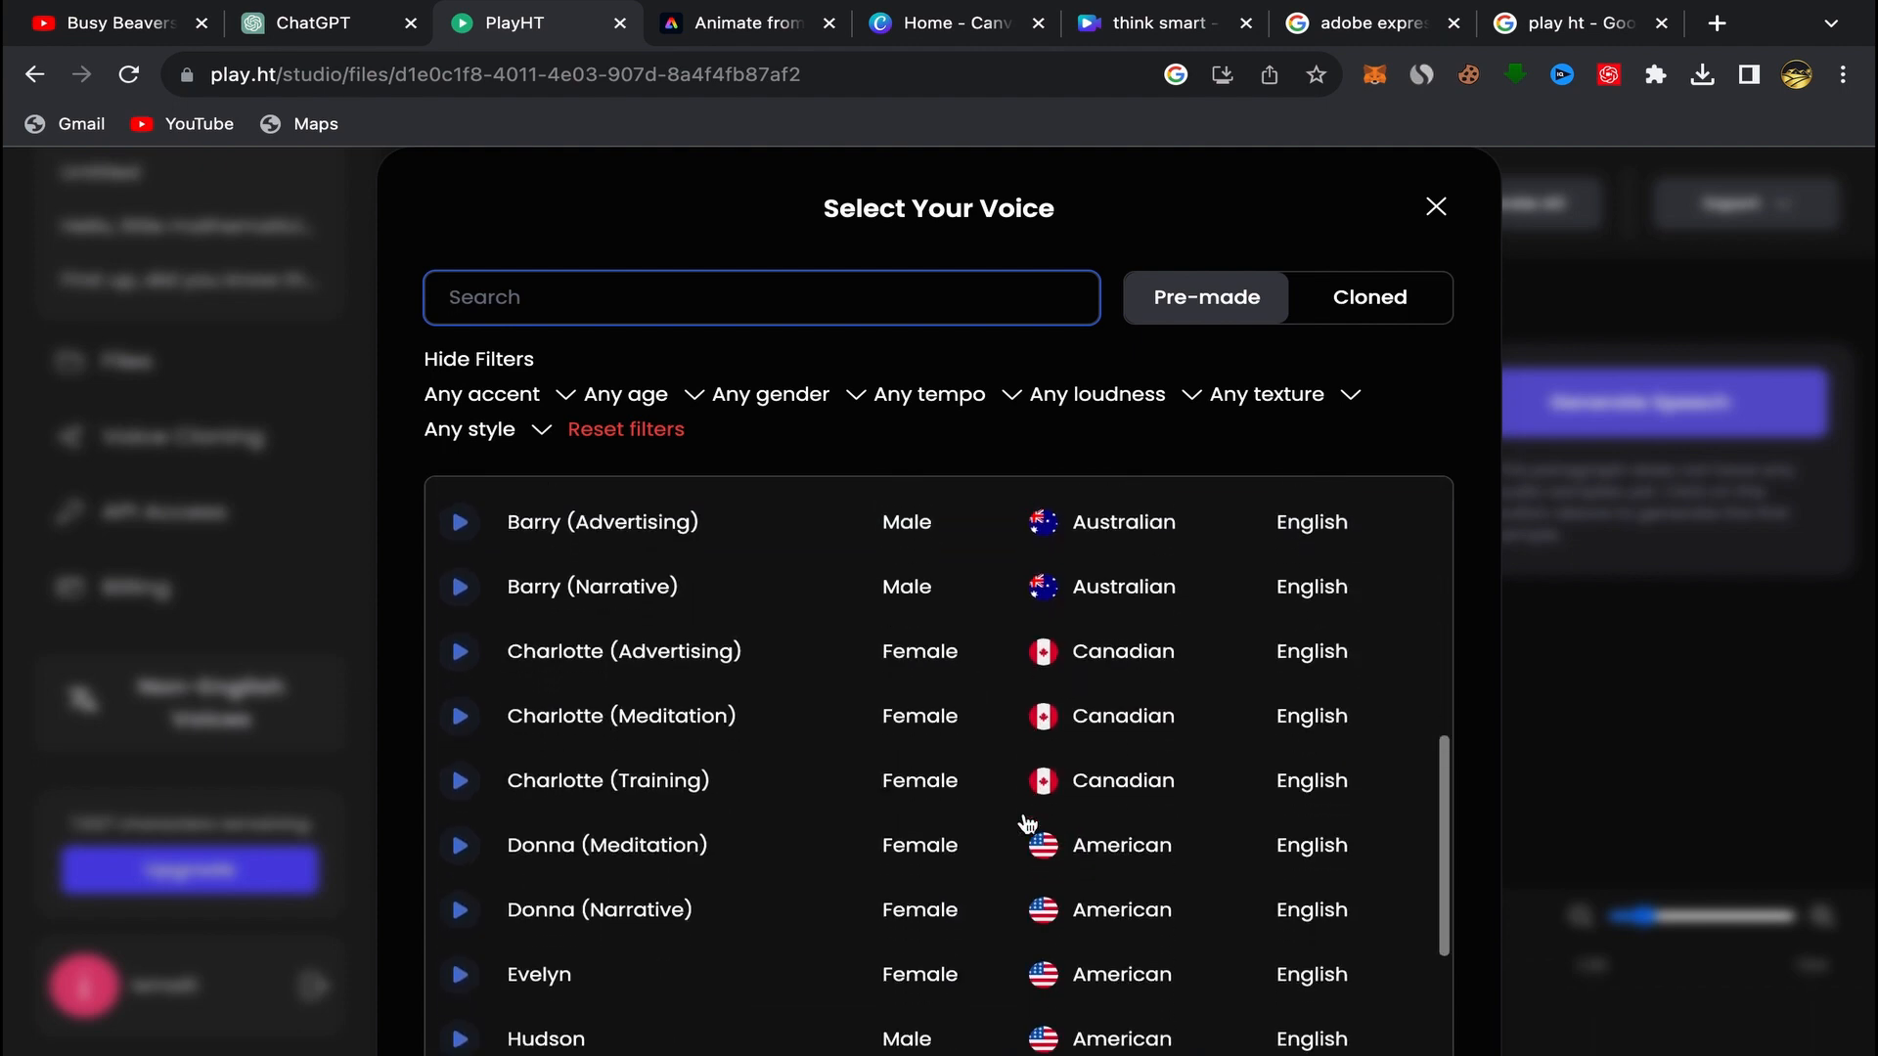
{"action": "scroll", "coordinate": [1023, 883], "scroll_direction": "down", "scroll_amount": 2}
{"action": "scroll", "coordinate": [997, 796], "scroll_direction": "up", "scroll_amount": 10}
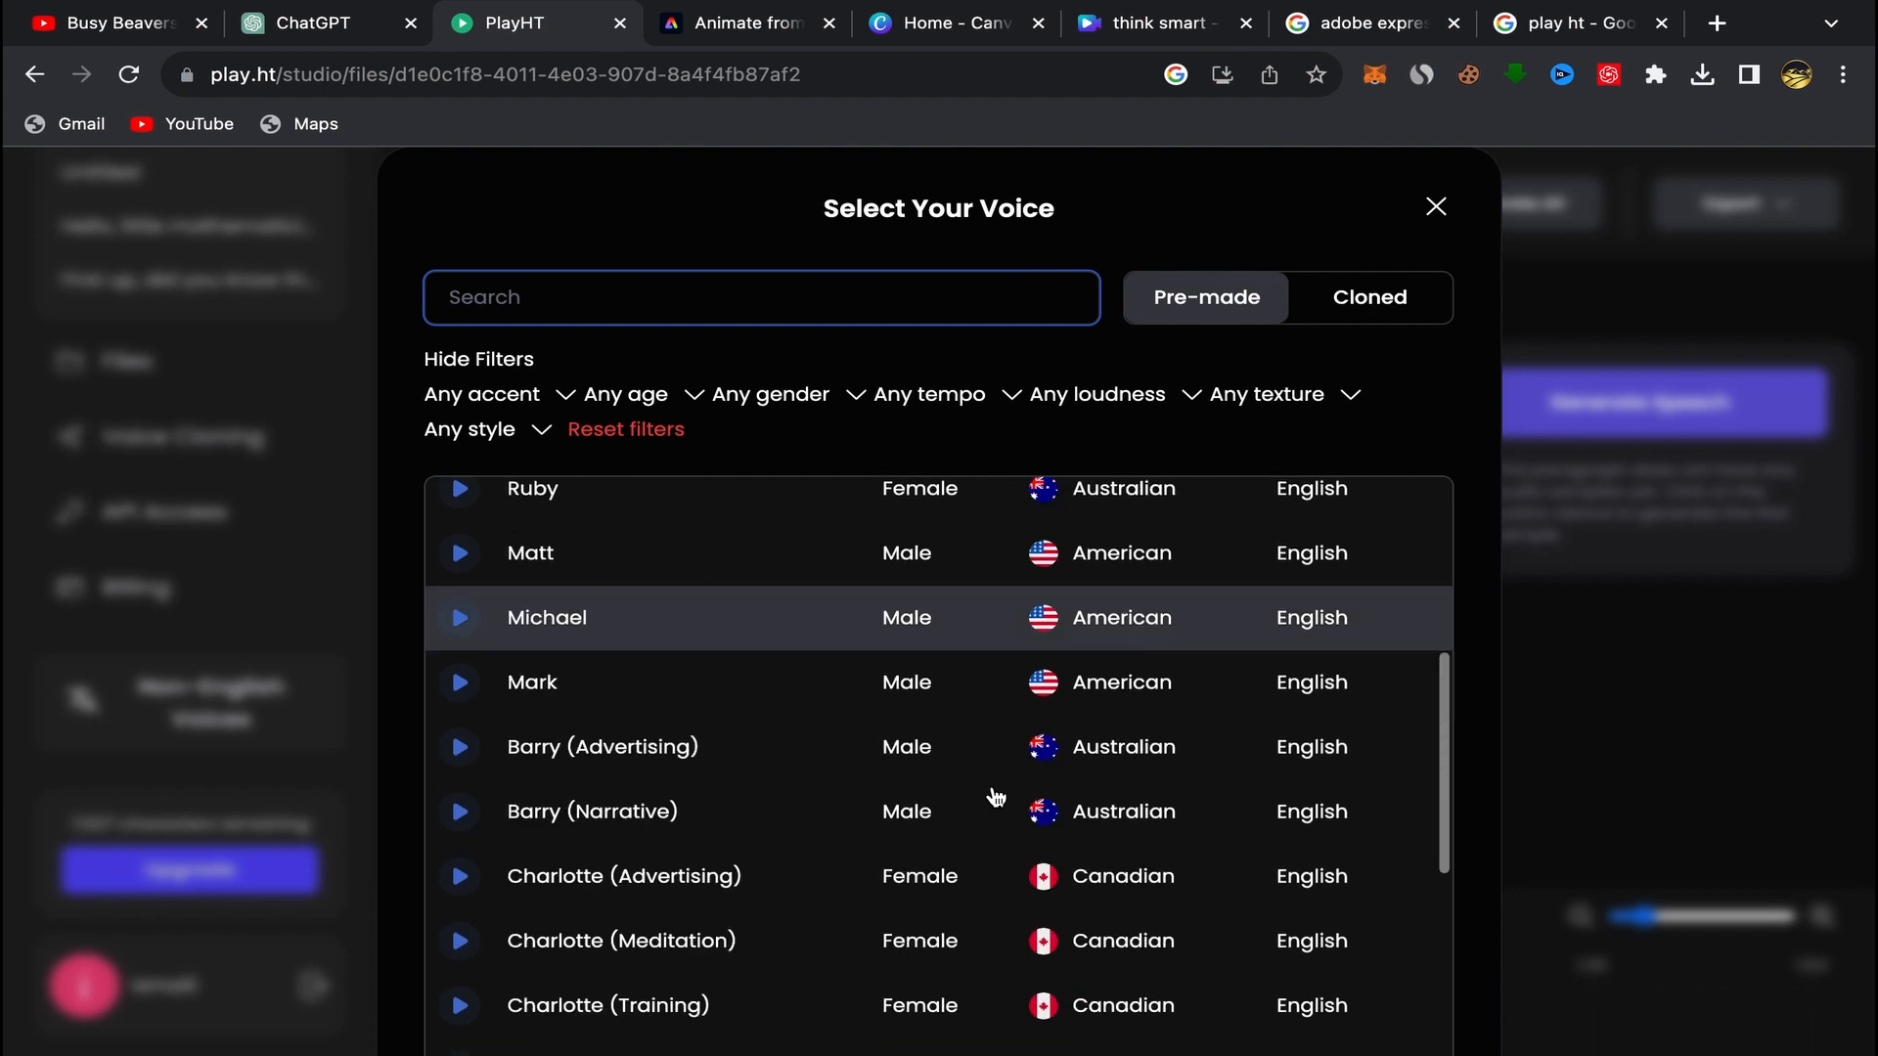
{"action": "scroll", "coordinate": [995, 797], "scroll_direction": "down", "scroll_amount": 4}
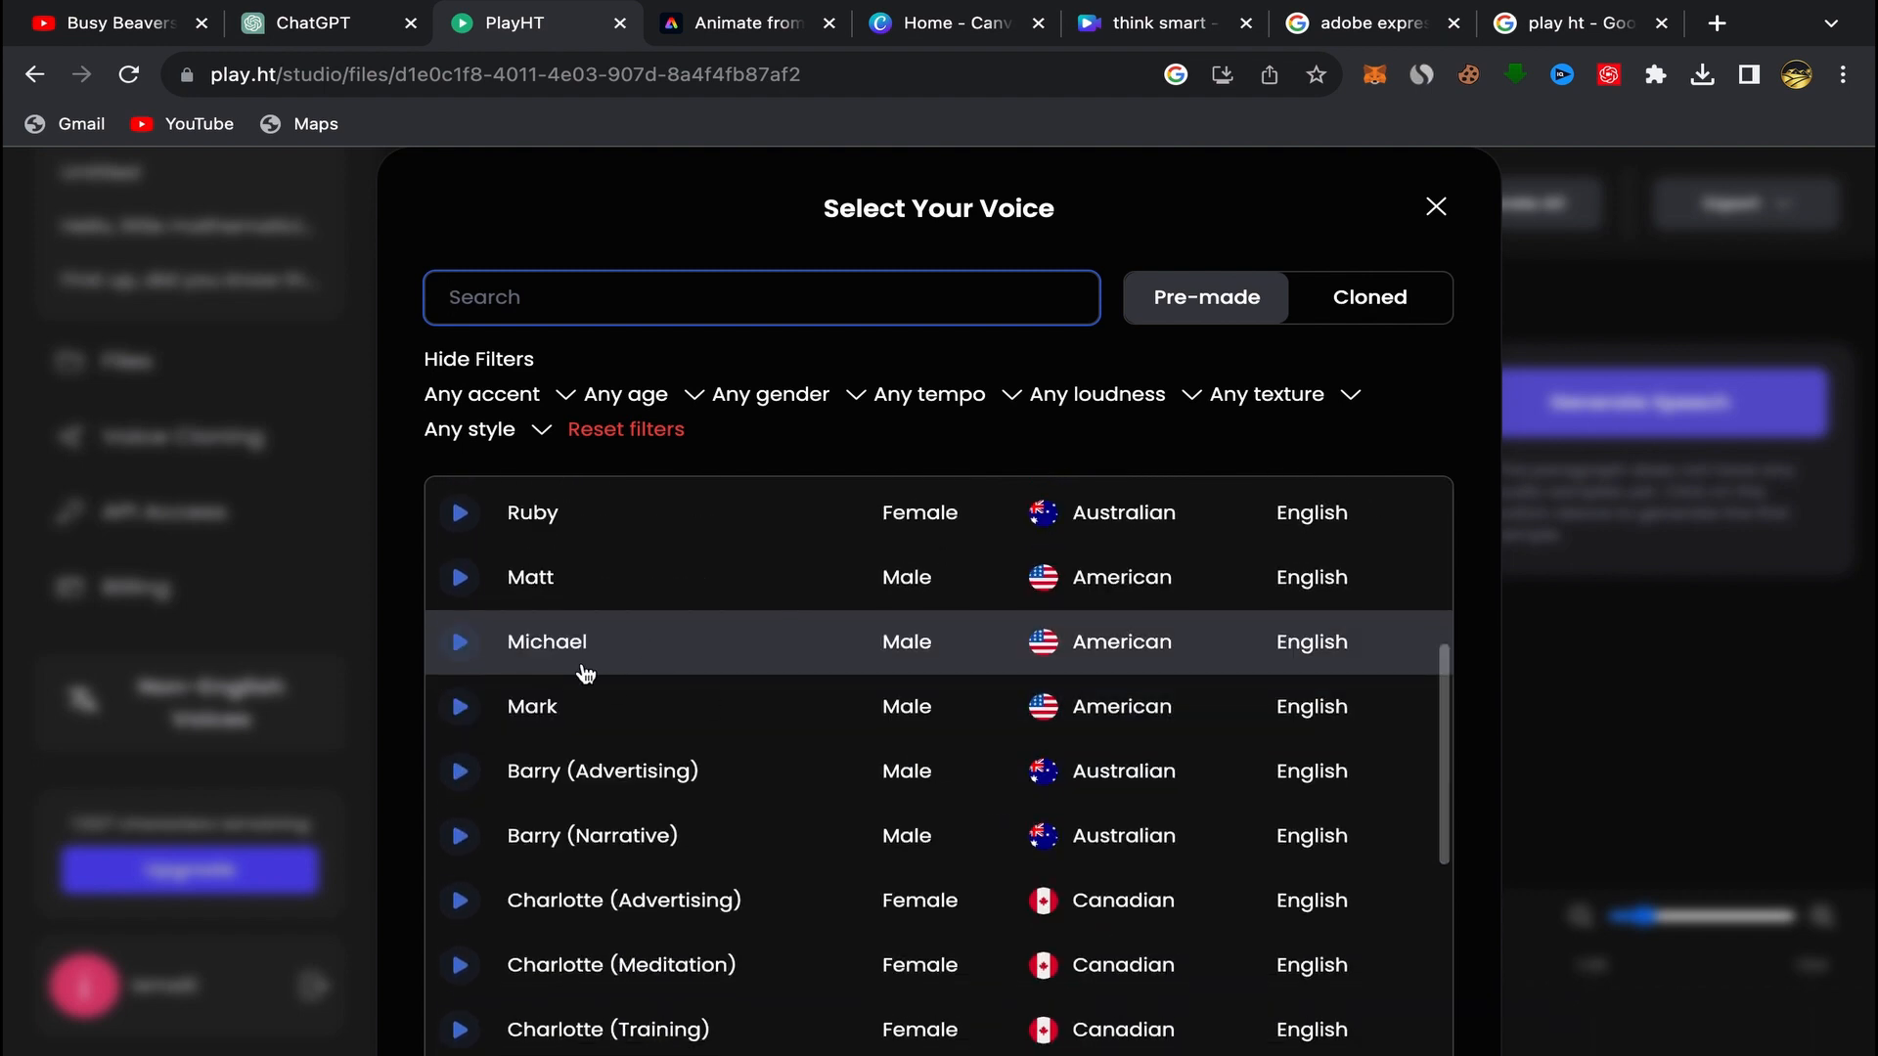
{"action": "left_click", "coordinate": [545, 645]}
{"action": "scroll", "coordinate": [983, 797], "scroll_direction": "down", "scroll_amount": 6}
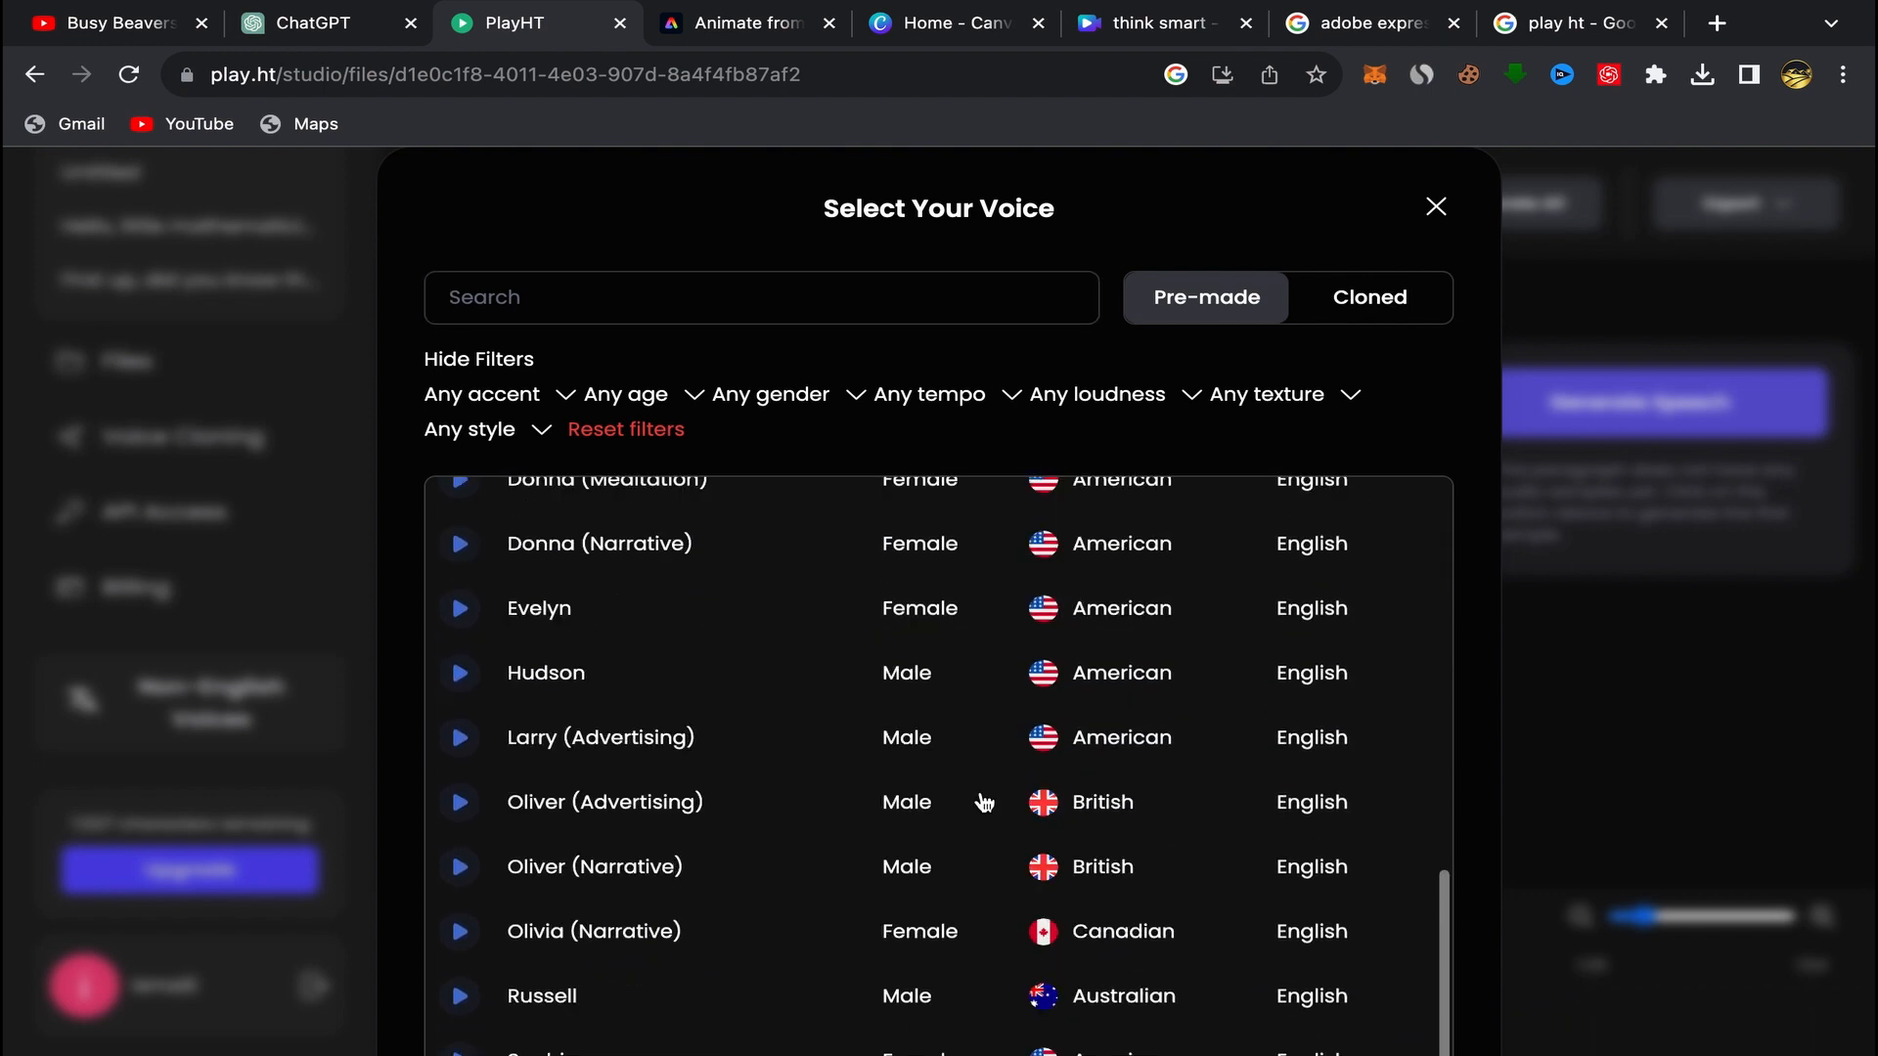
{"action": "left_click", "coordinate": [1381, 994]}
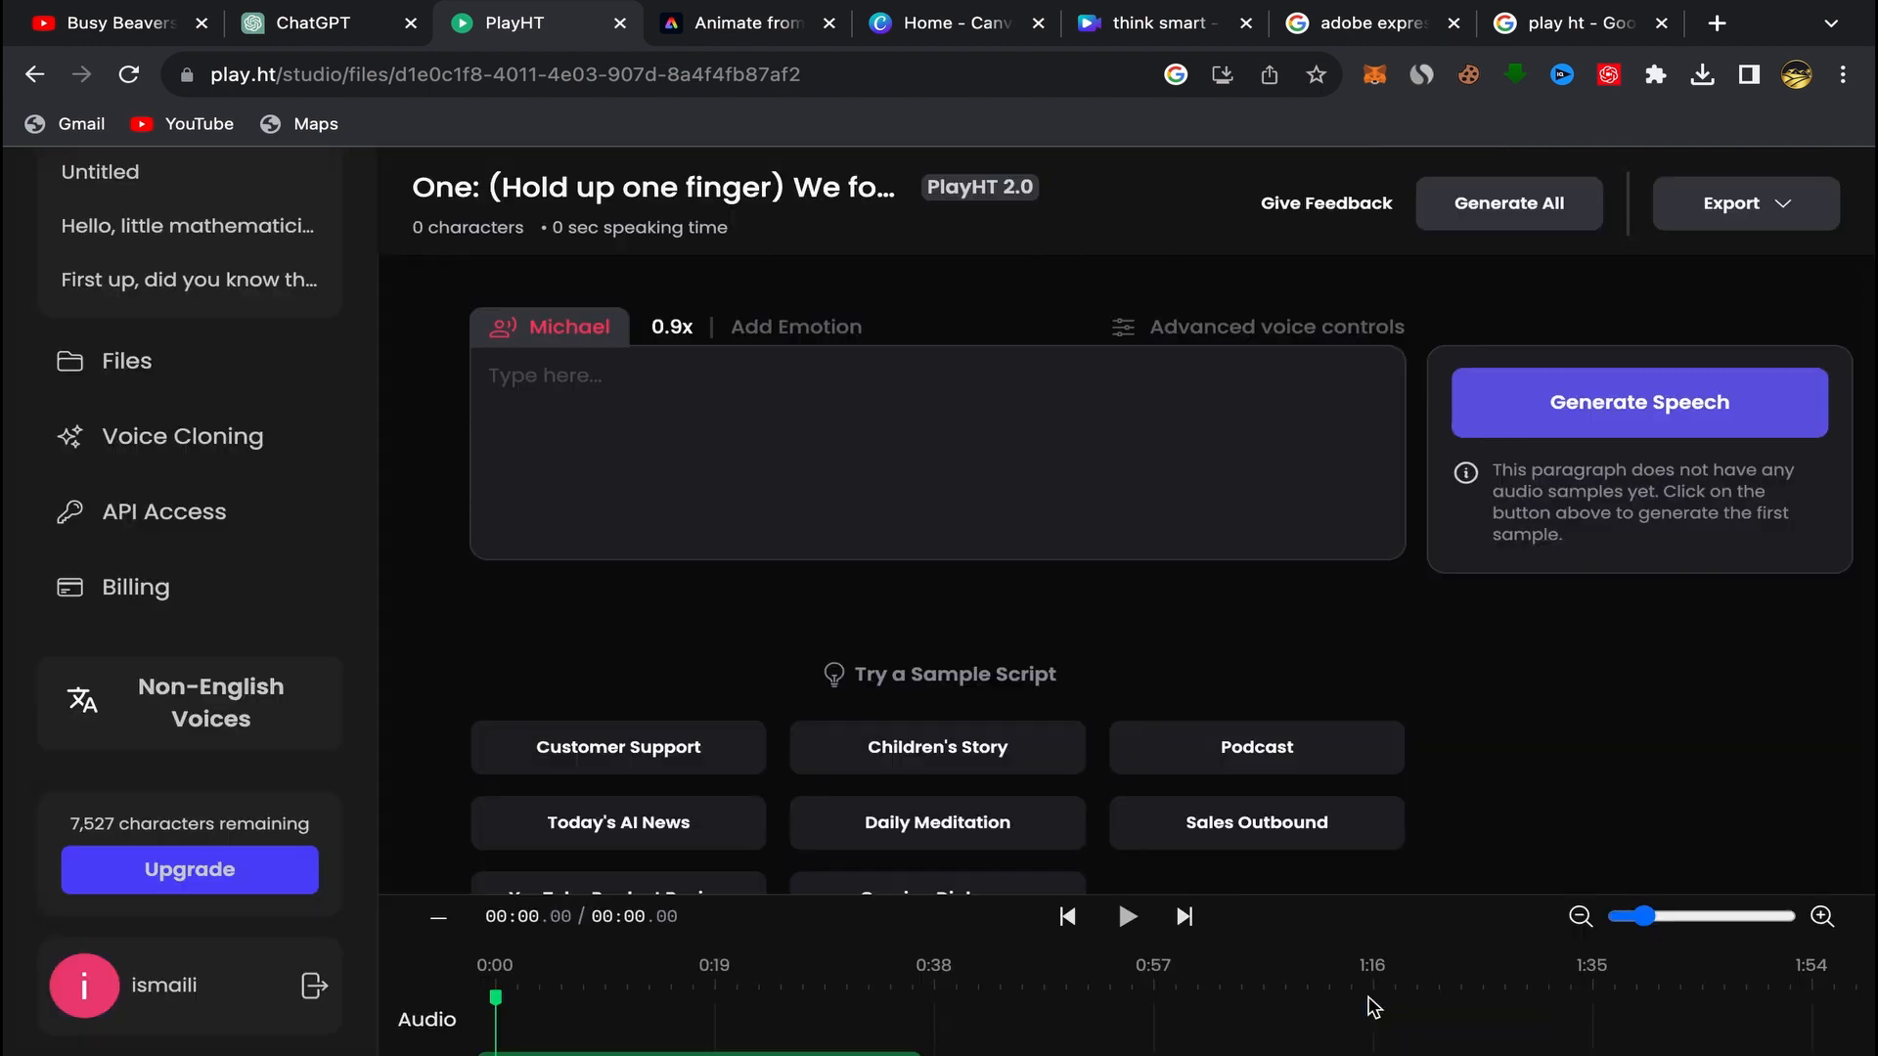
Step: Paste the copied Scene 1 narration into the empty paragraph and generate its speech
{"action": "right_click", "coordinate": [508, 376]}
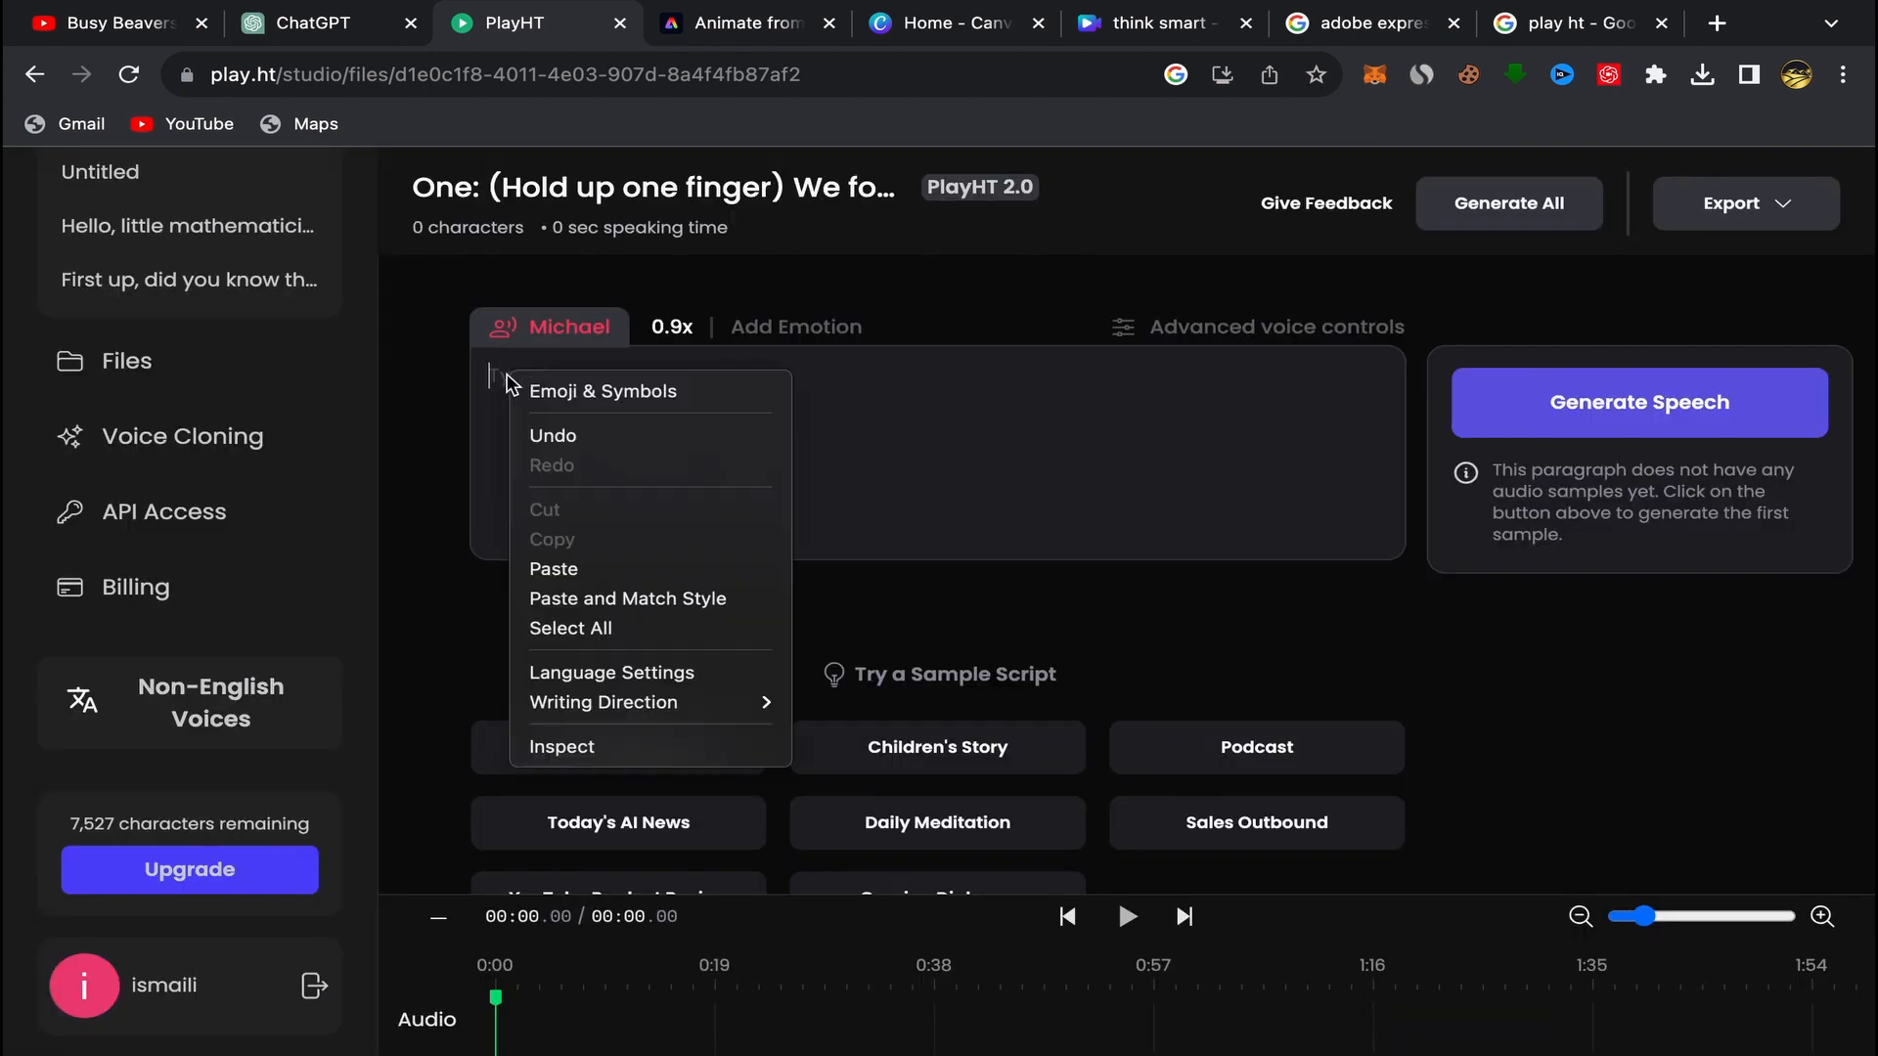
{"action": "left_click", "coordinate": [576, 570]}
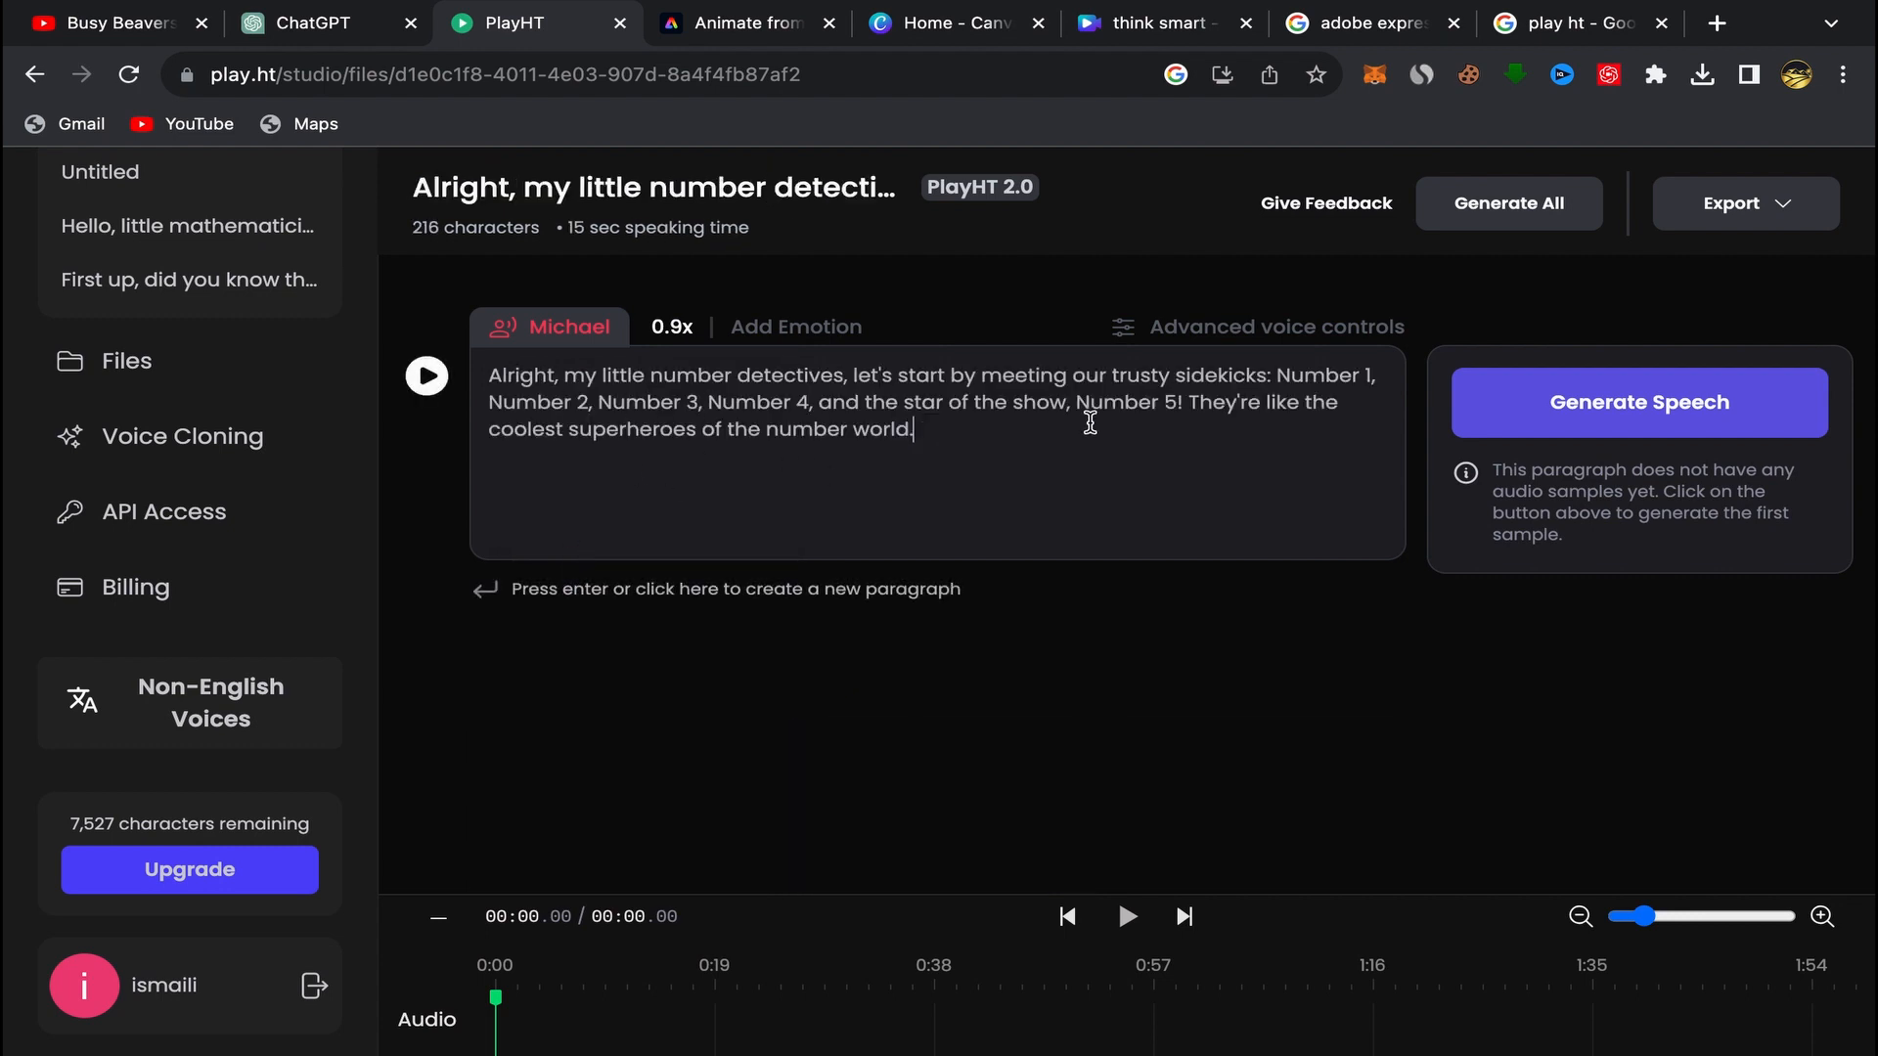
{"action": "left_click", "coordinate": [1620, 409]}
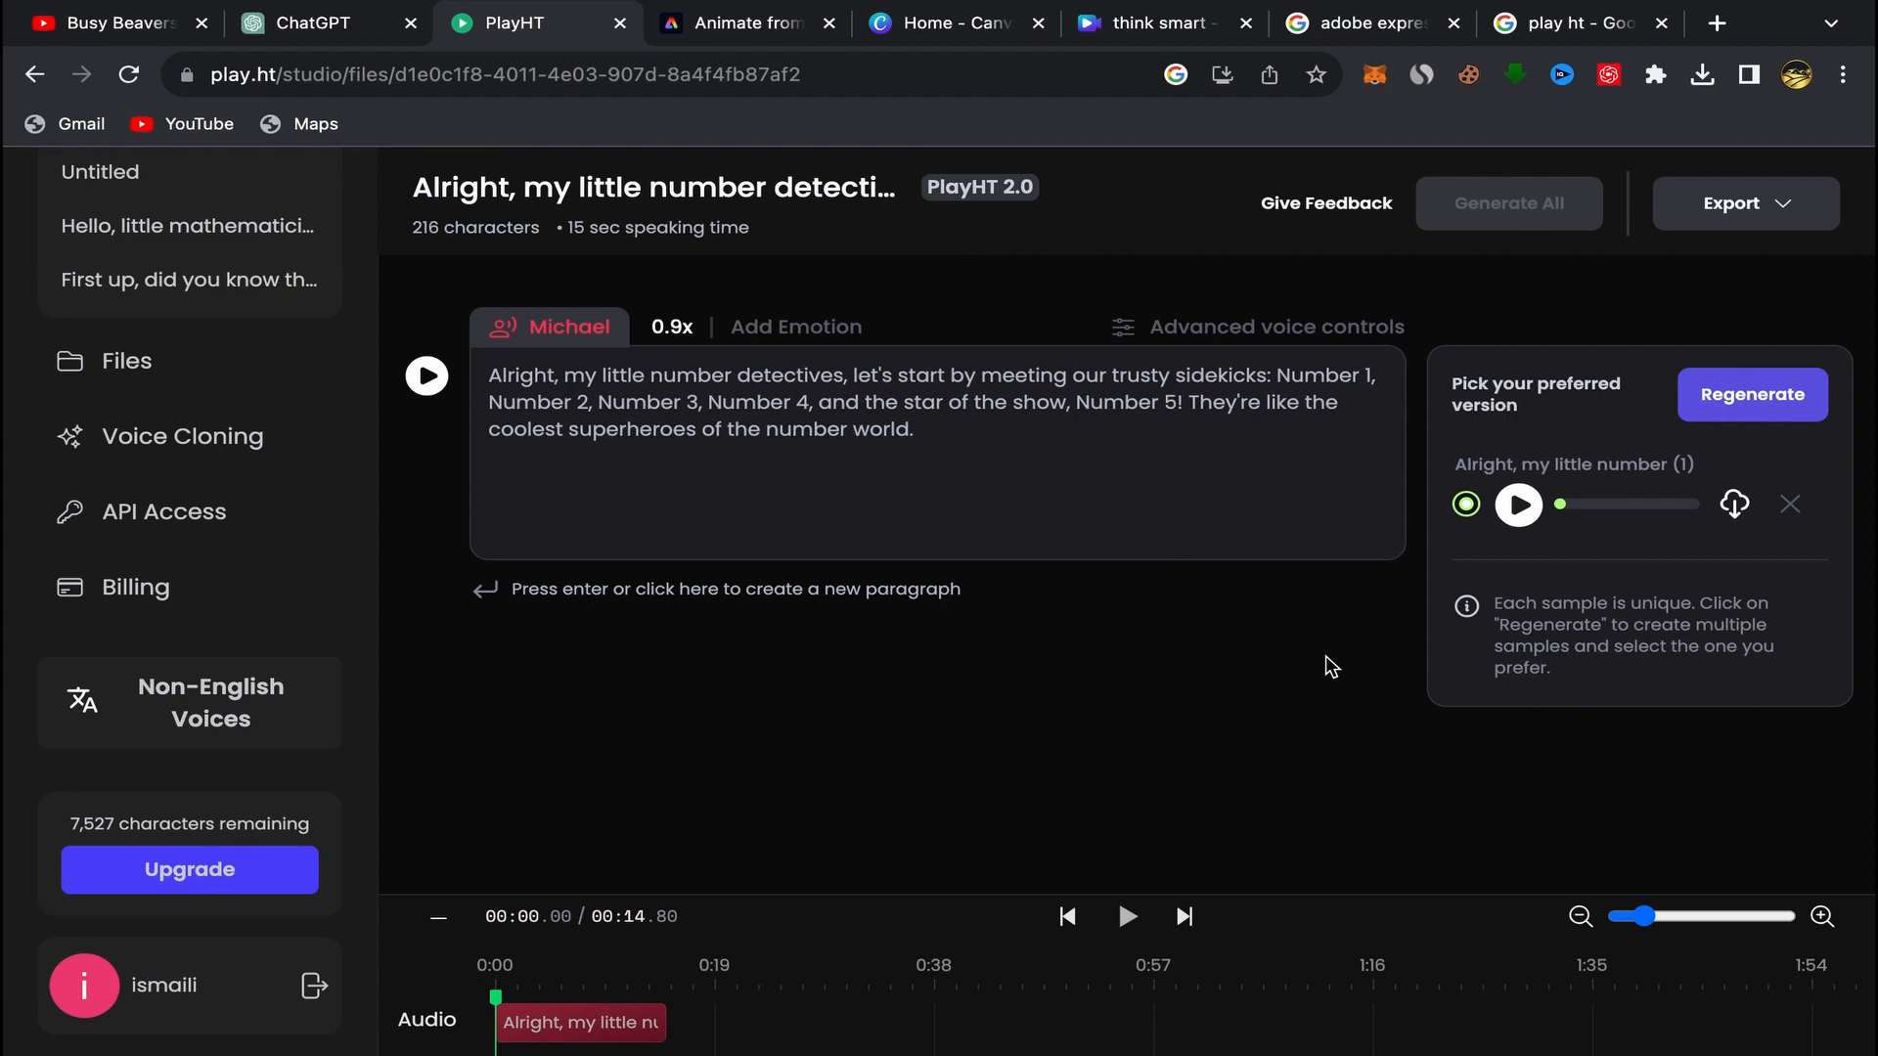
Step: Play the generated speech sample and download it as an audio file
{"action": "left_click", "coordinate": [1520, 506]}
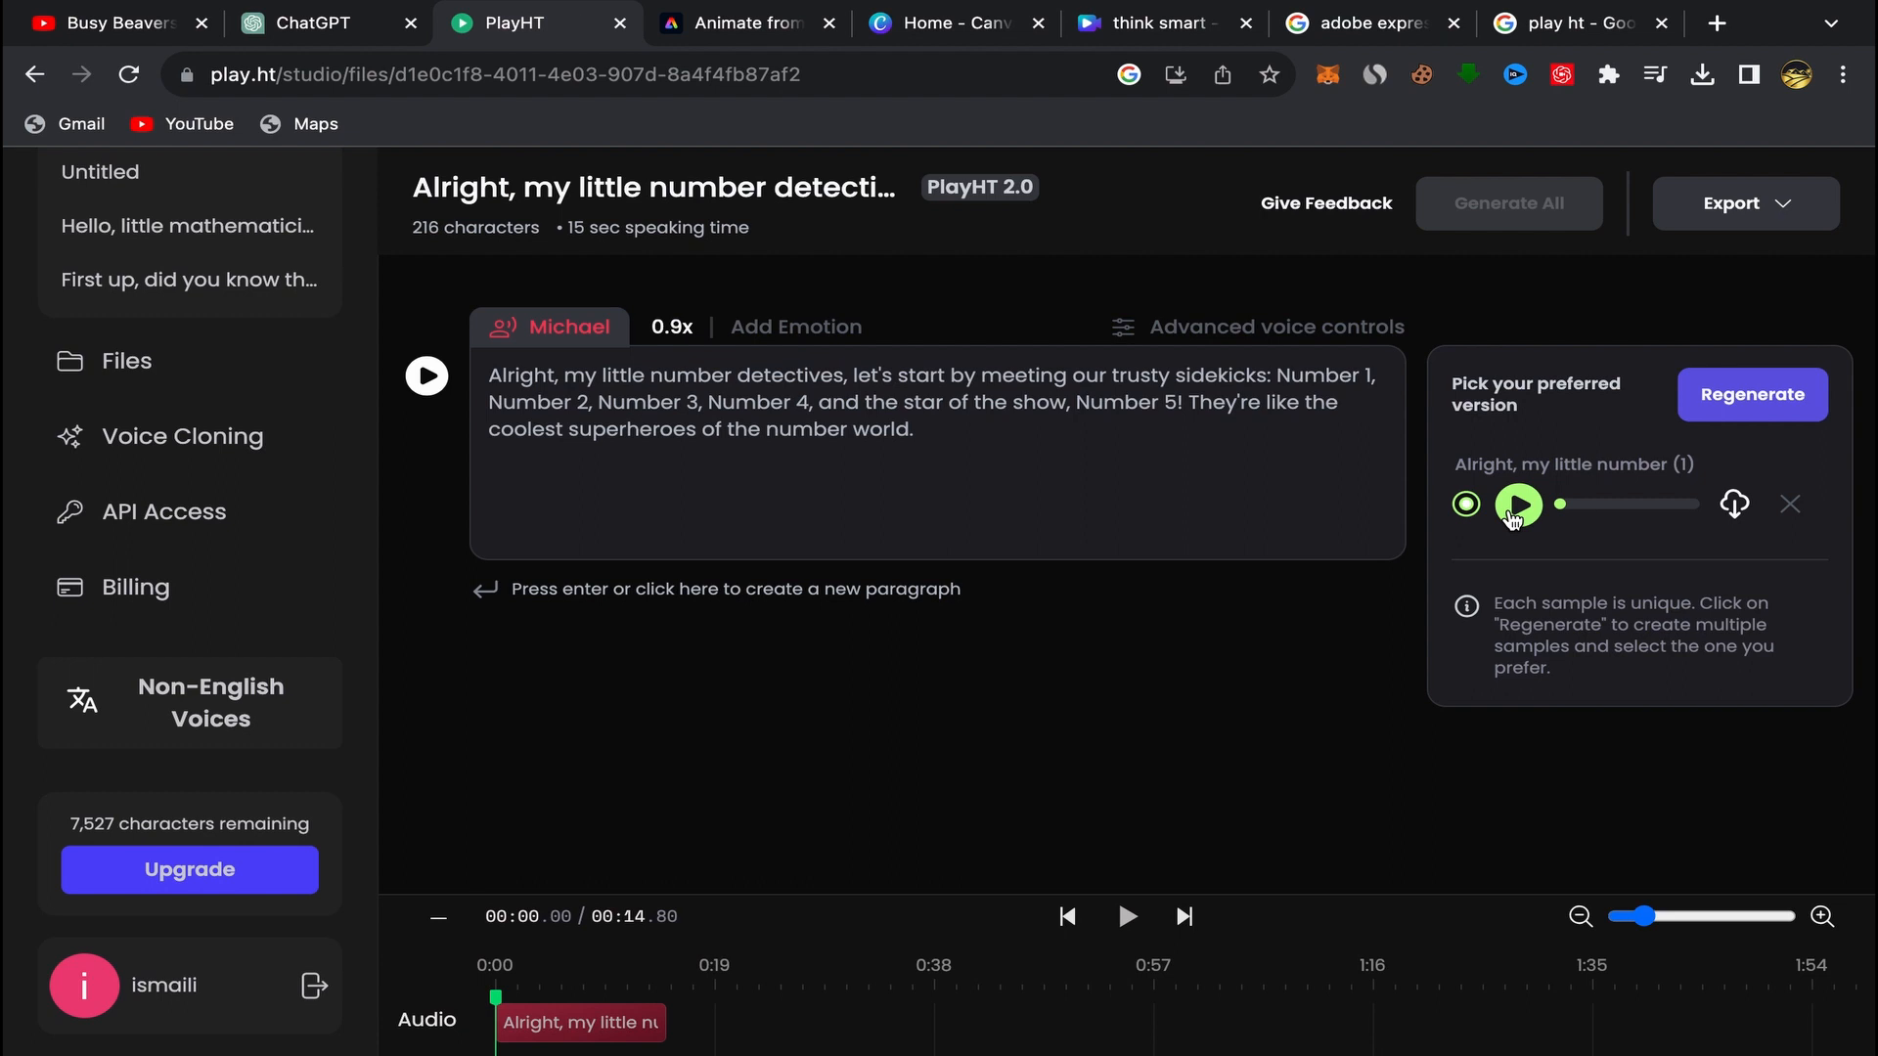
{"action": "left_click", "coordinate": [1737, 505]}
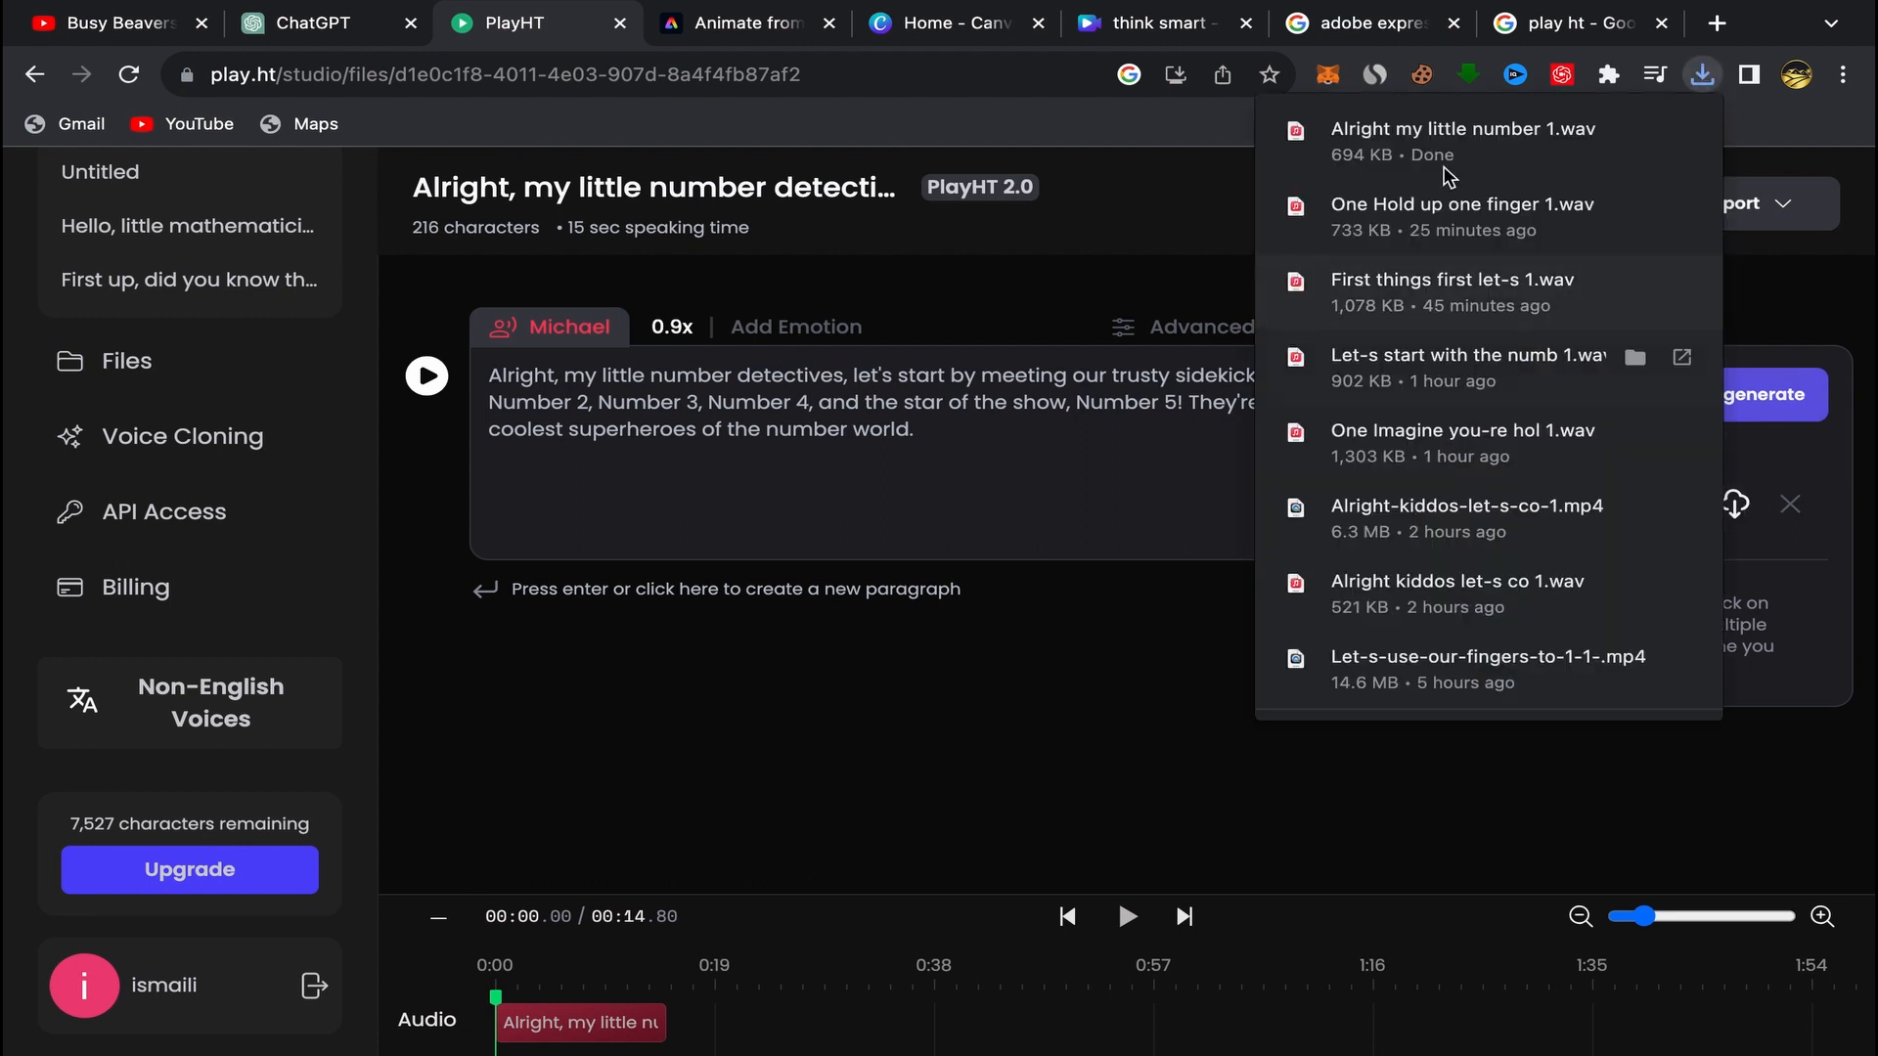
{"action": "left_click", "coordinate": [1086, 678]}
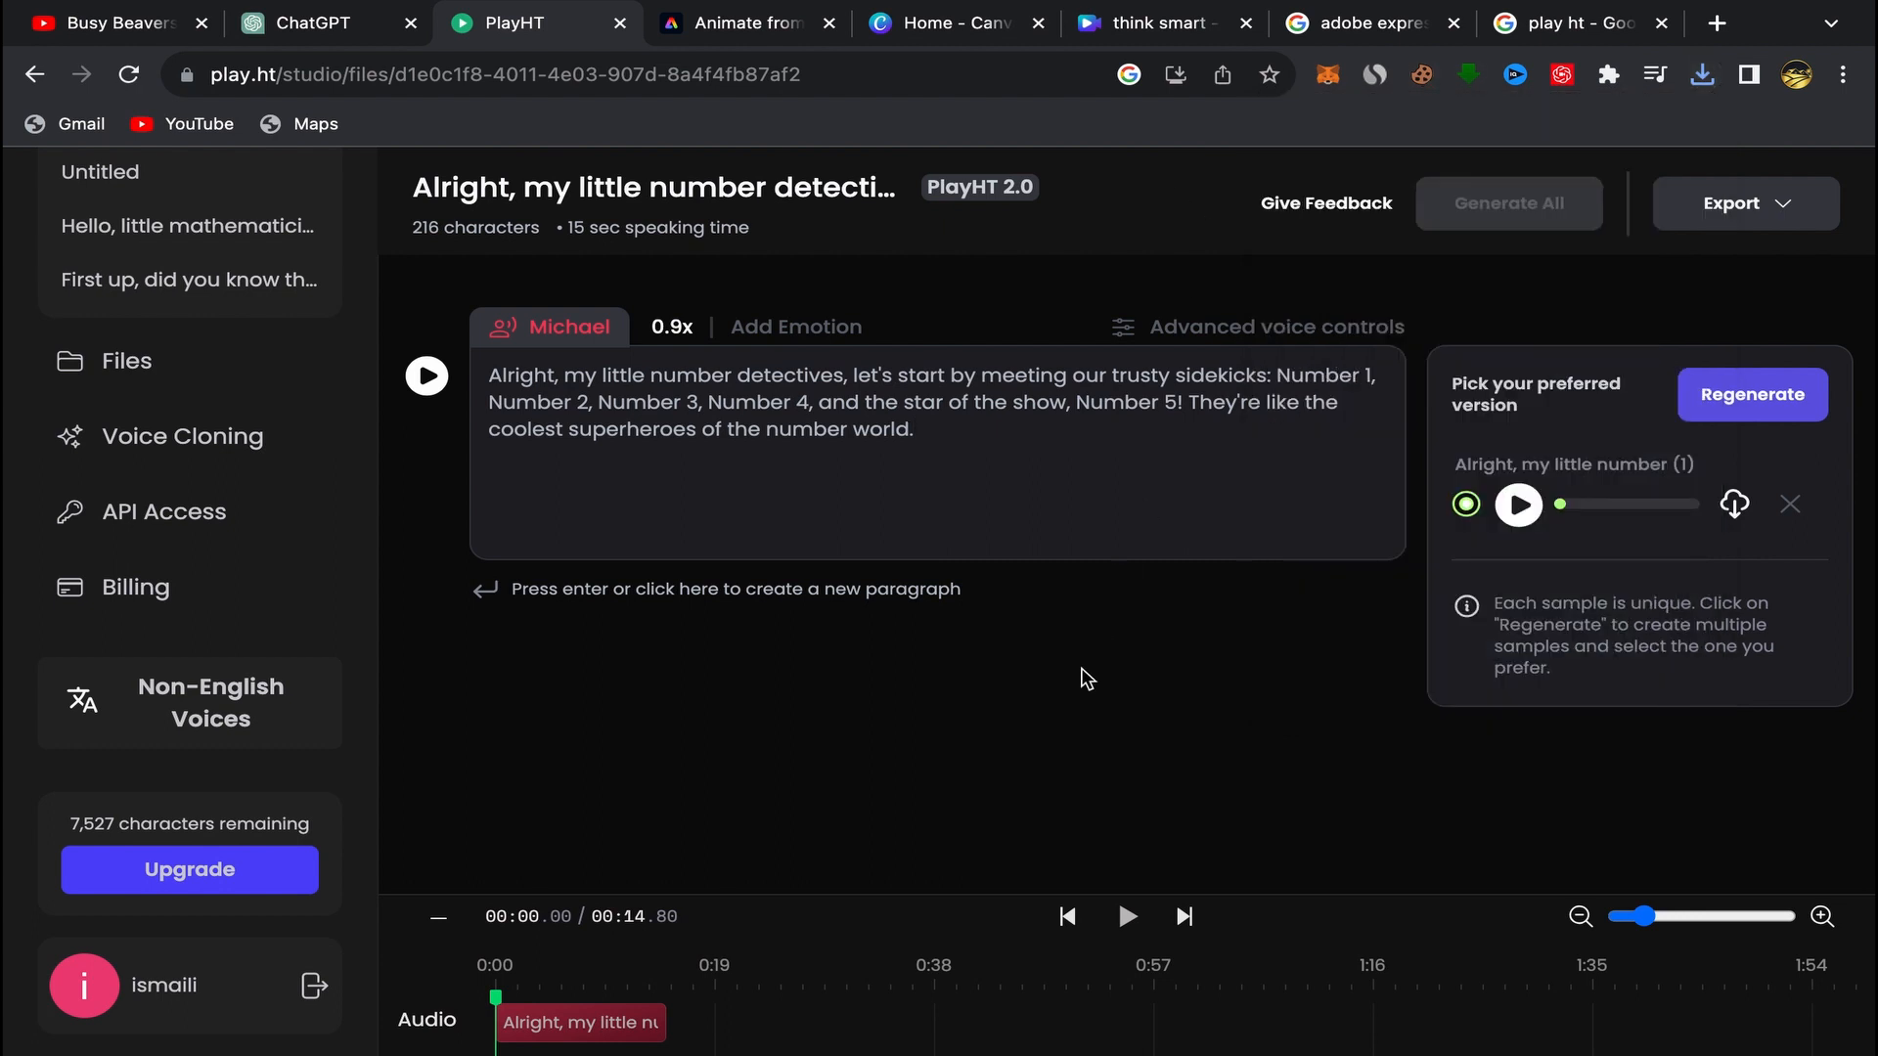
Step: Switch to Adobe Express and open the Animate from audio quick action
{"action": "left_click", "coordinate": [1380, 29]}
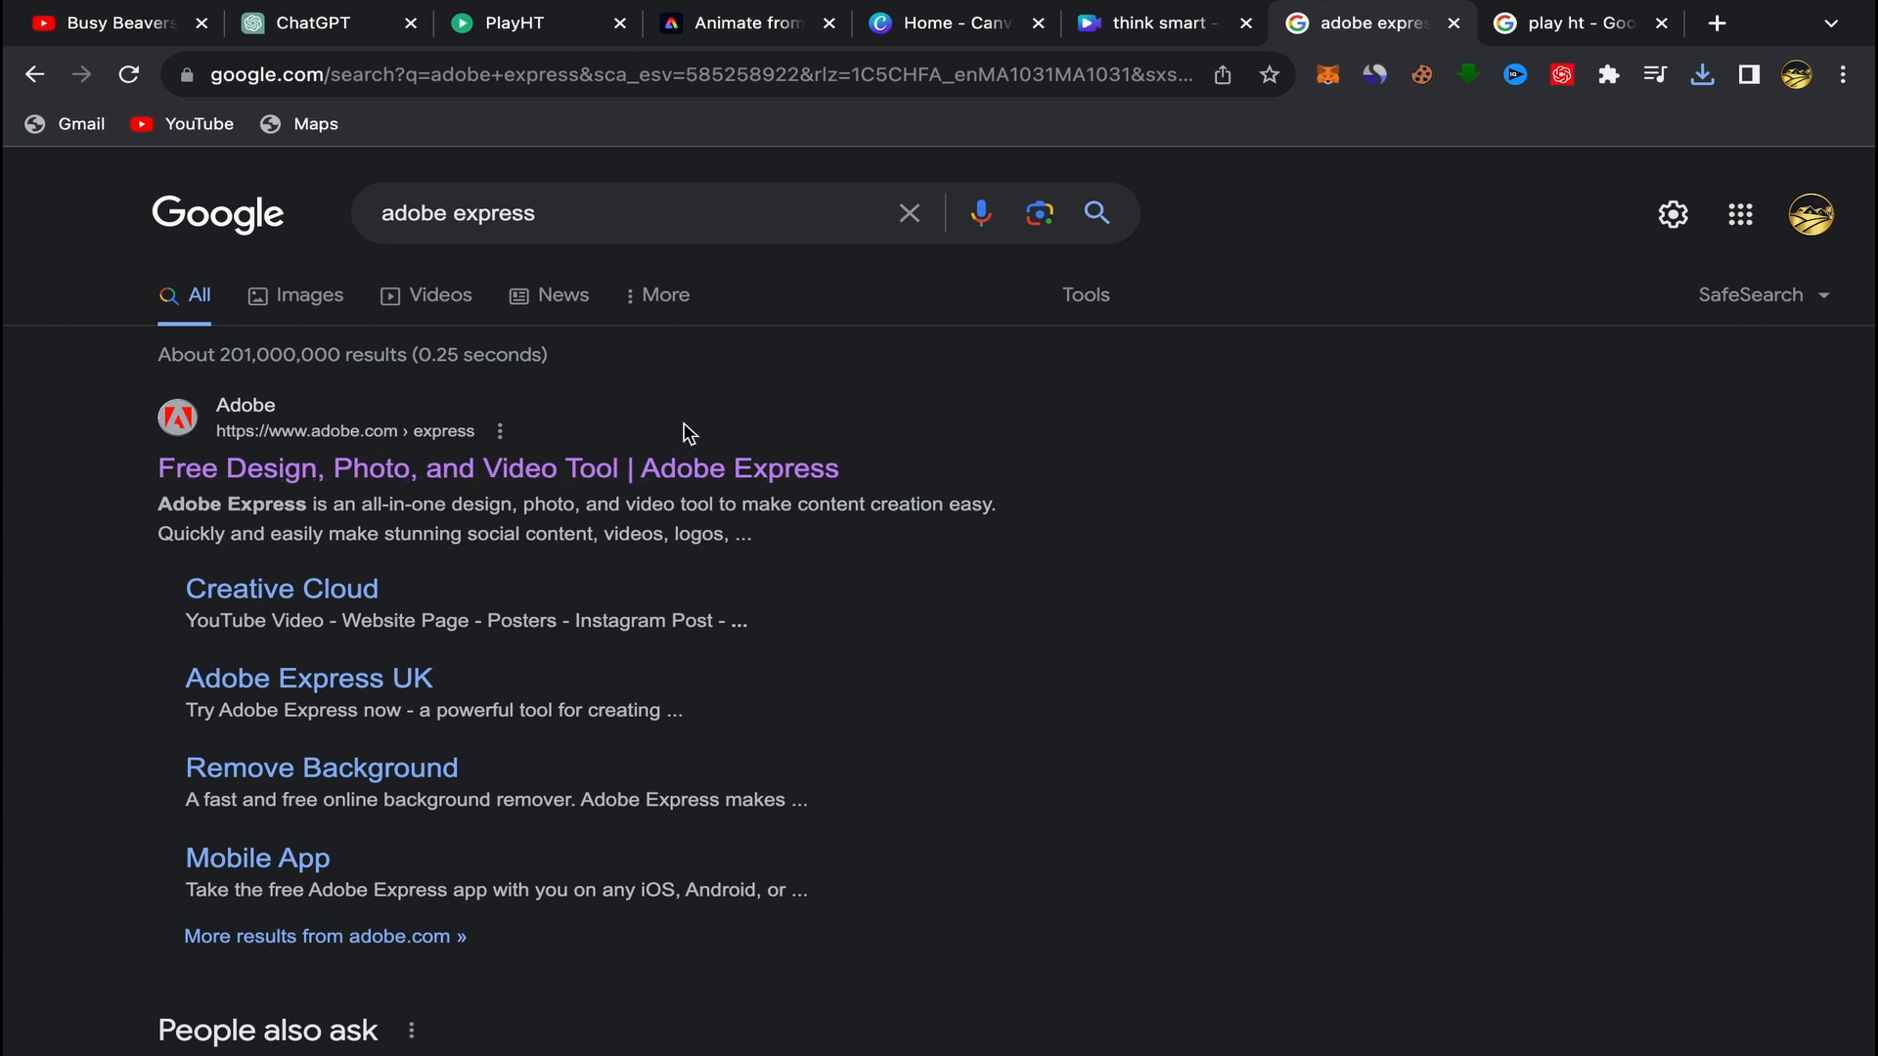
{"action": "left_click_drag", "start_coordinate": [554, 344], "coordinate": [790, 451]}
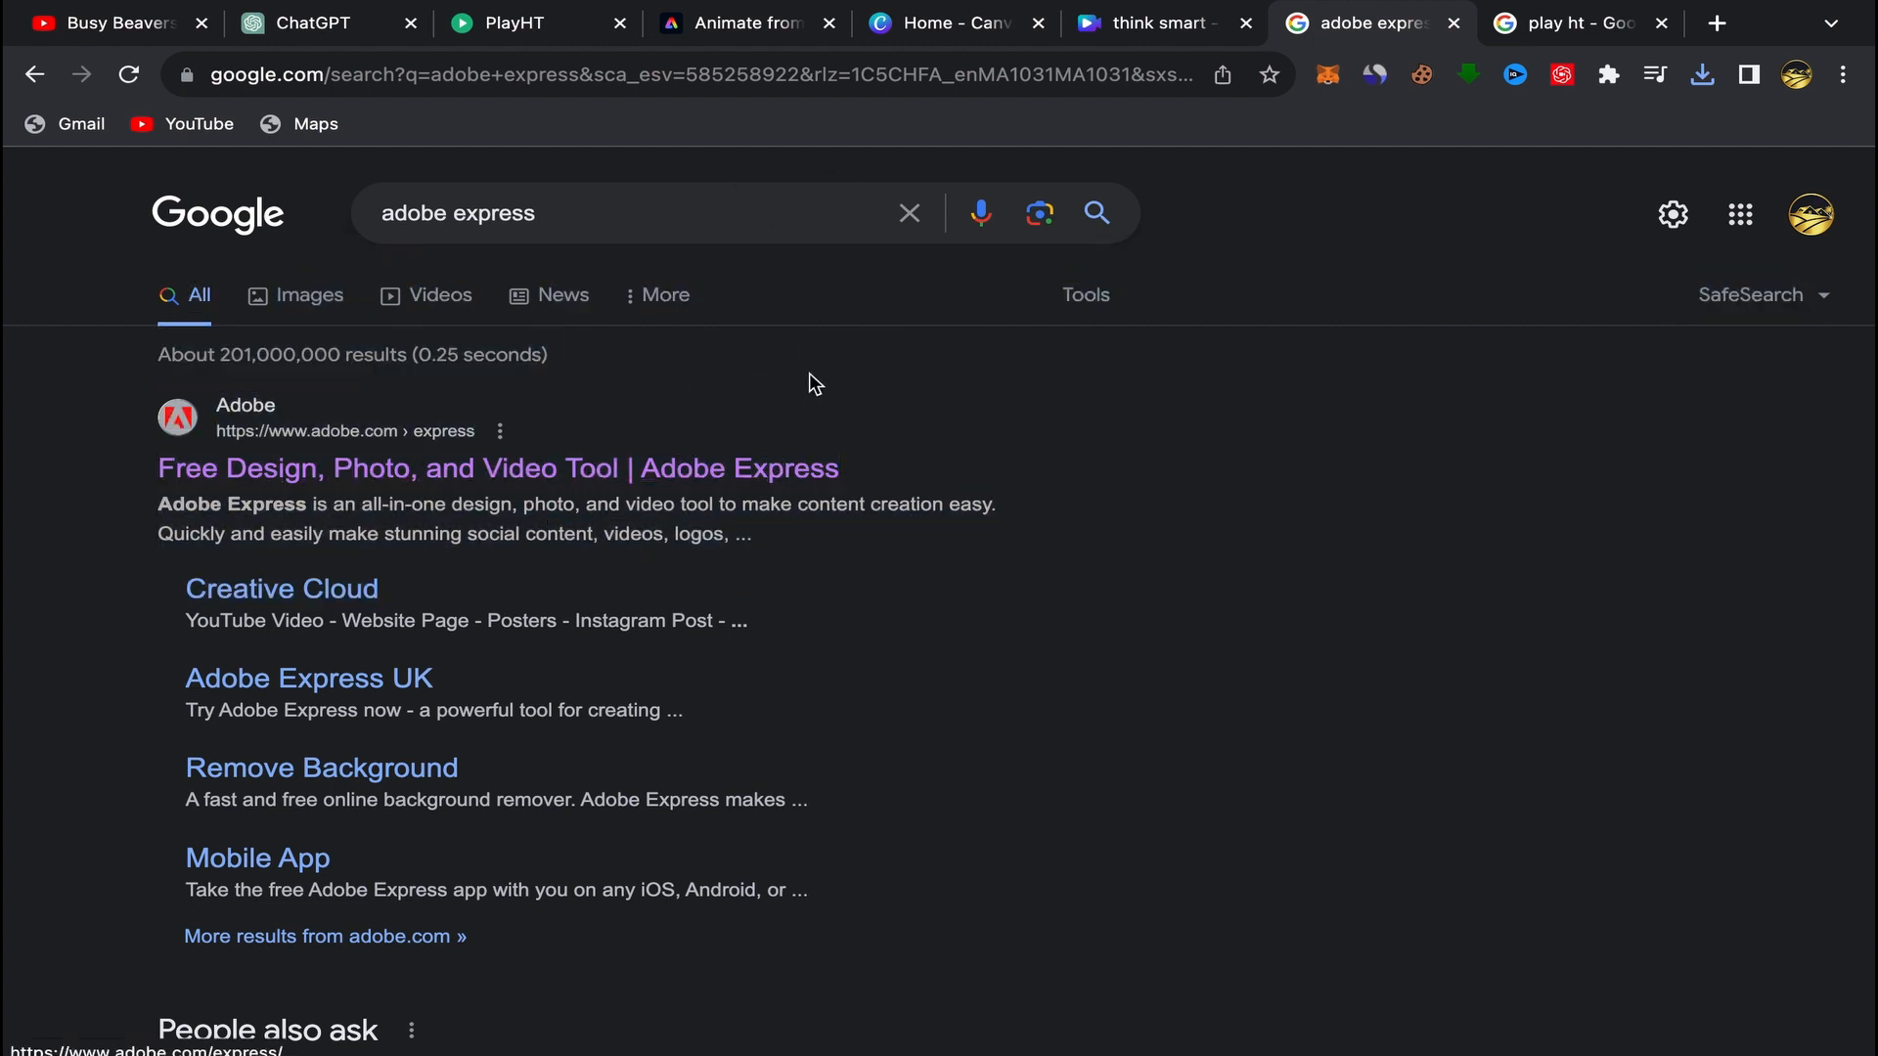
{"action": "left_click", "coordinate": [732, 26]}
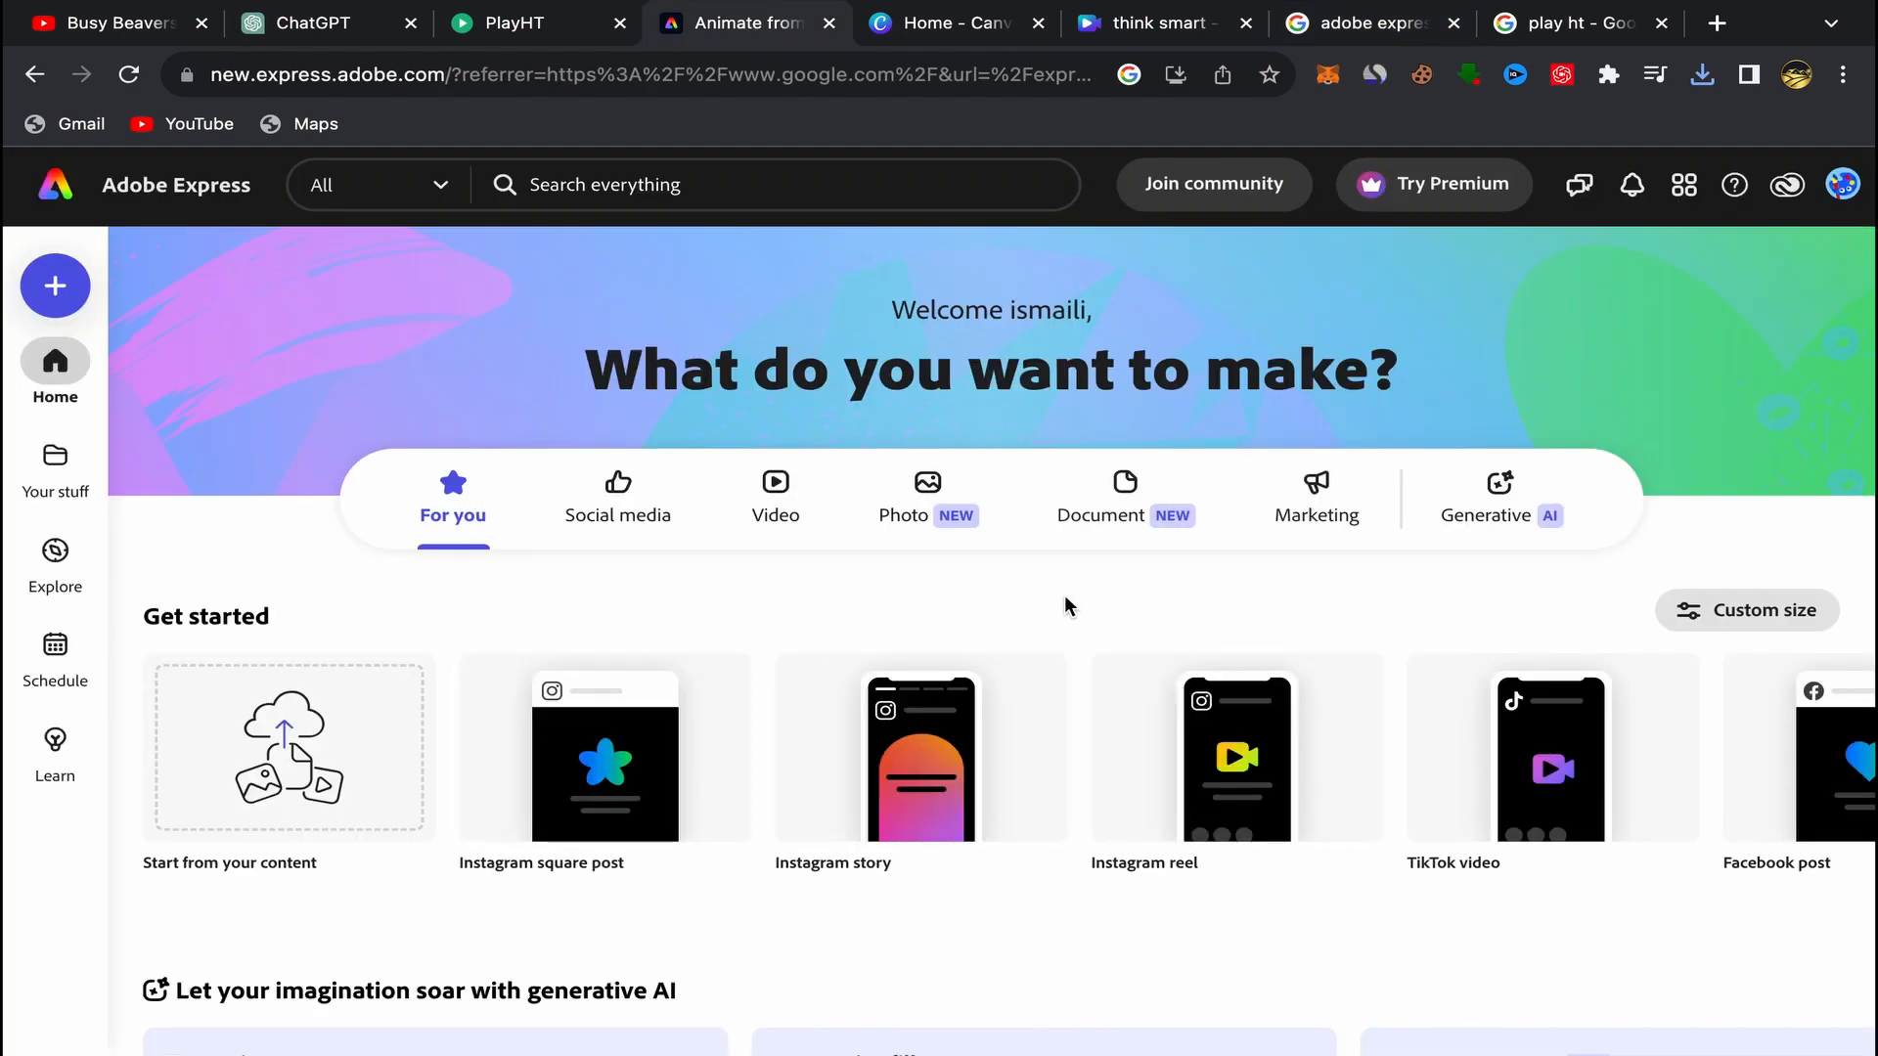
{"action": "scroll", "coordinate": [1064, 595], "scroll_direction": "down", "scroll_amount": 2}
{"action": "scroll", "coordinate": [1066, 602], "scroll_direction": "up", "scroll_amount": 2}
{"action": "scroll", "coordinate": [1064, 577], "scroll_direction": "down", "scroll_amount": 10}
{"action": "scroll", "coordinate": [1066, 591], "scroll_direction": "down", "scroll_amount": 1}
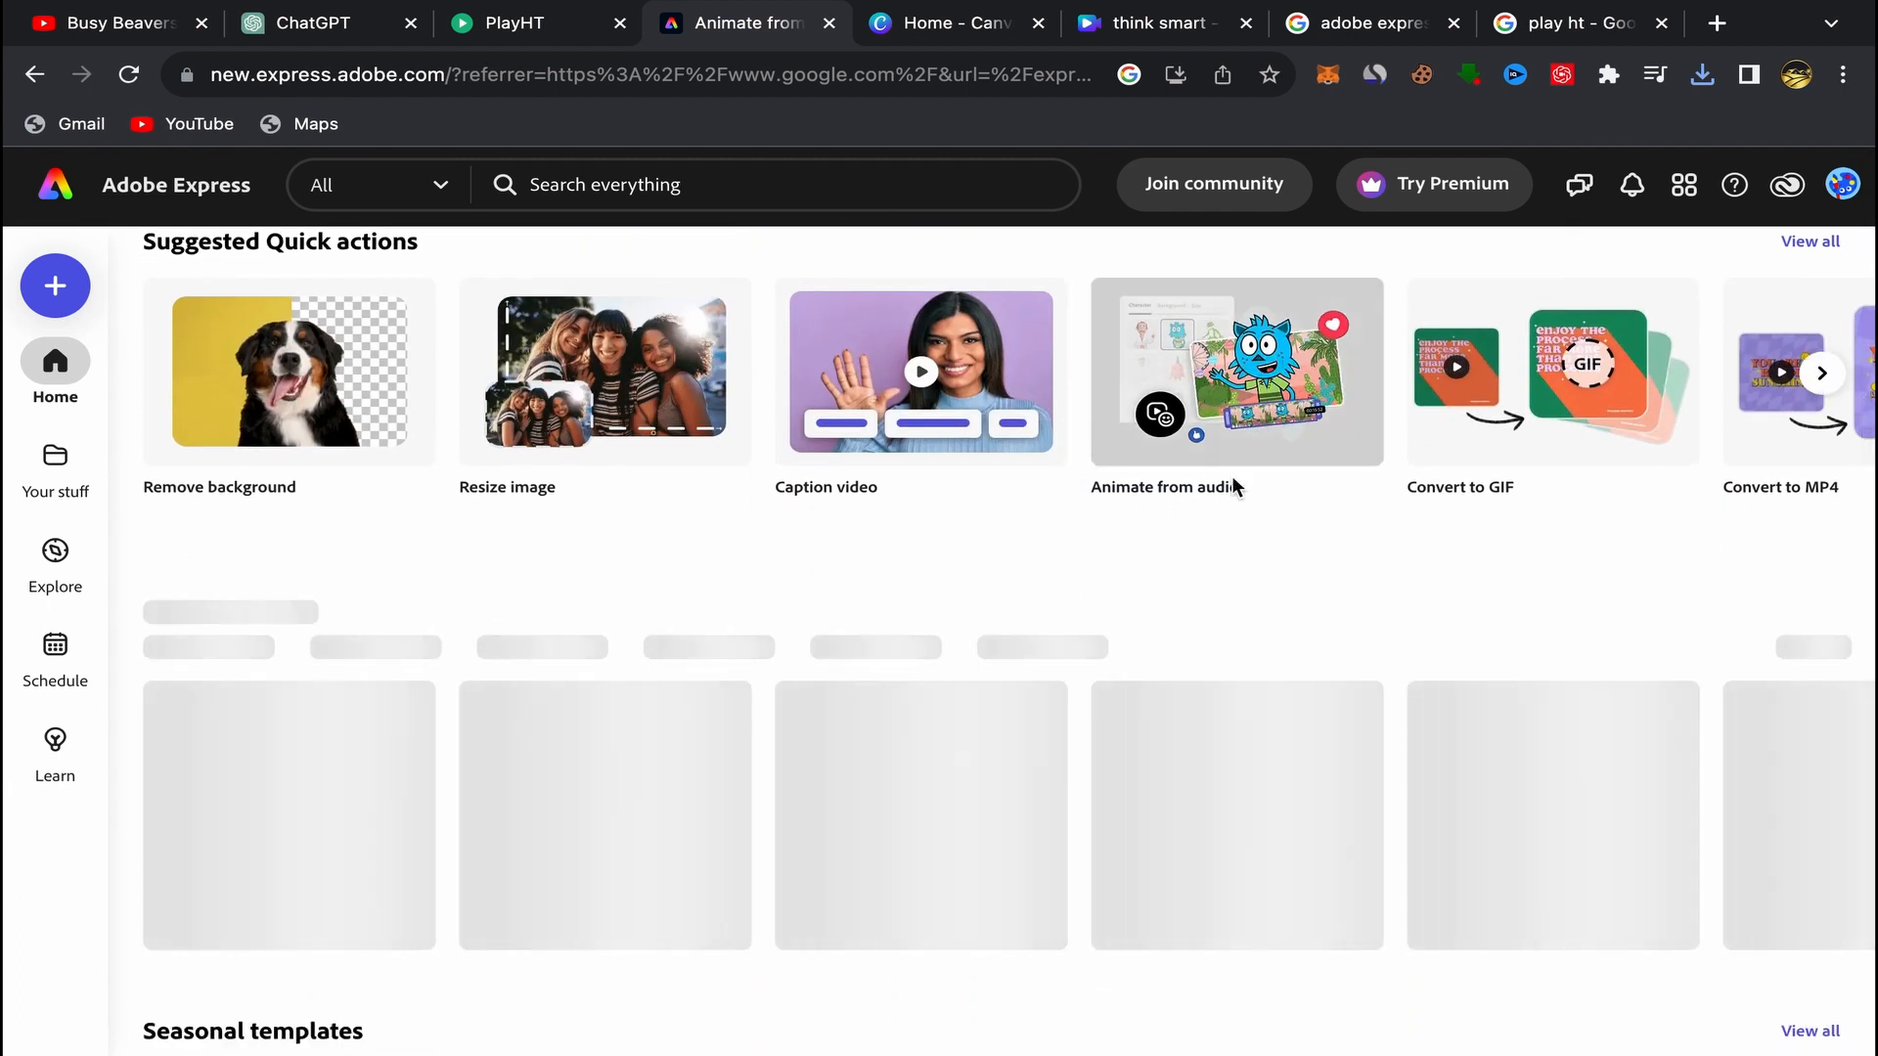
{"action": "left_click", "coordinate": [1250, 362]}
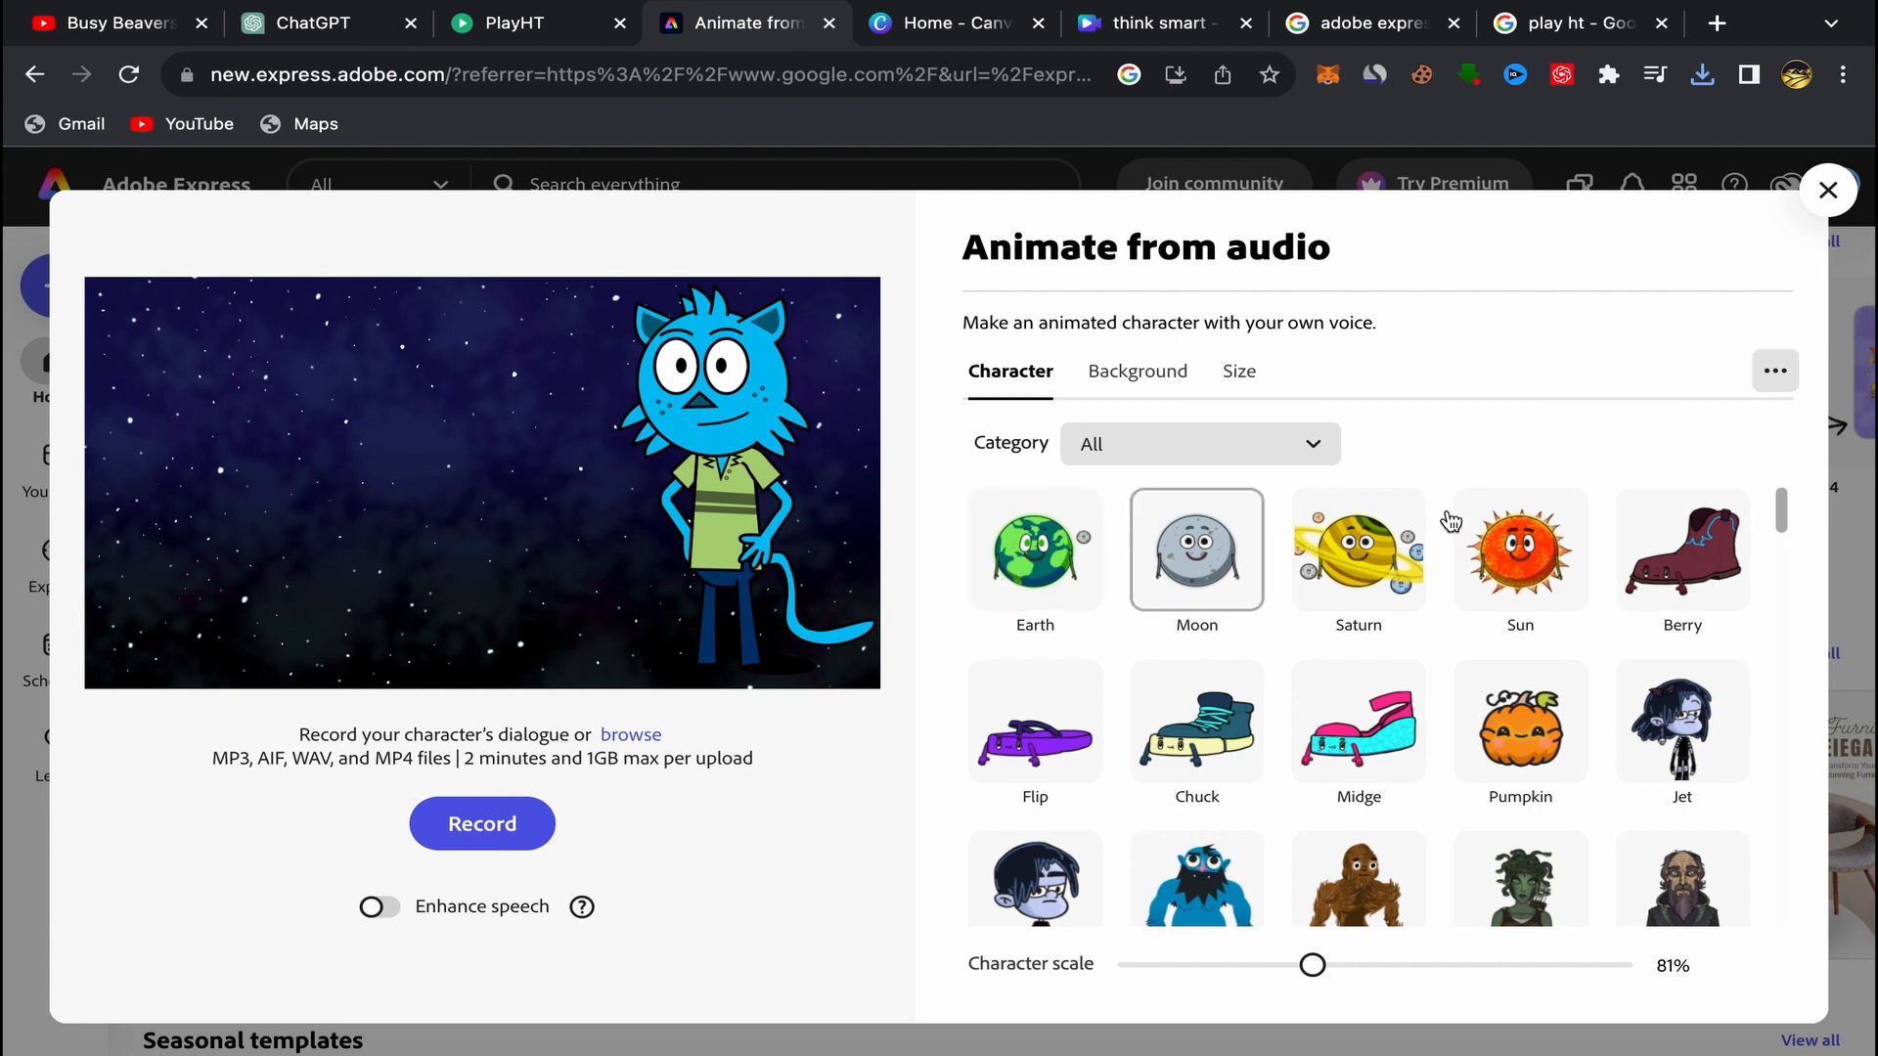
Step: Try the Sasquatch, Medusa and purple-haired woman characters in the animation scene
{"action": "scroll", "coordinate": [1356, 674], "scroll_direction": "down", "scroll_amount": 3}
{"action": "scroll", "coordinate": [1356, 675], "scroll_direction": "down", "scroll_amount": 2}
{"action": "left_click", "coordinate": [1222, 563]}
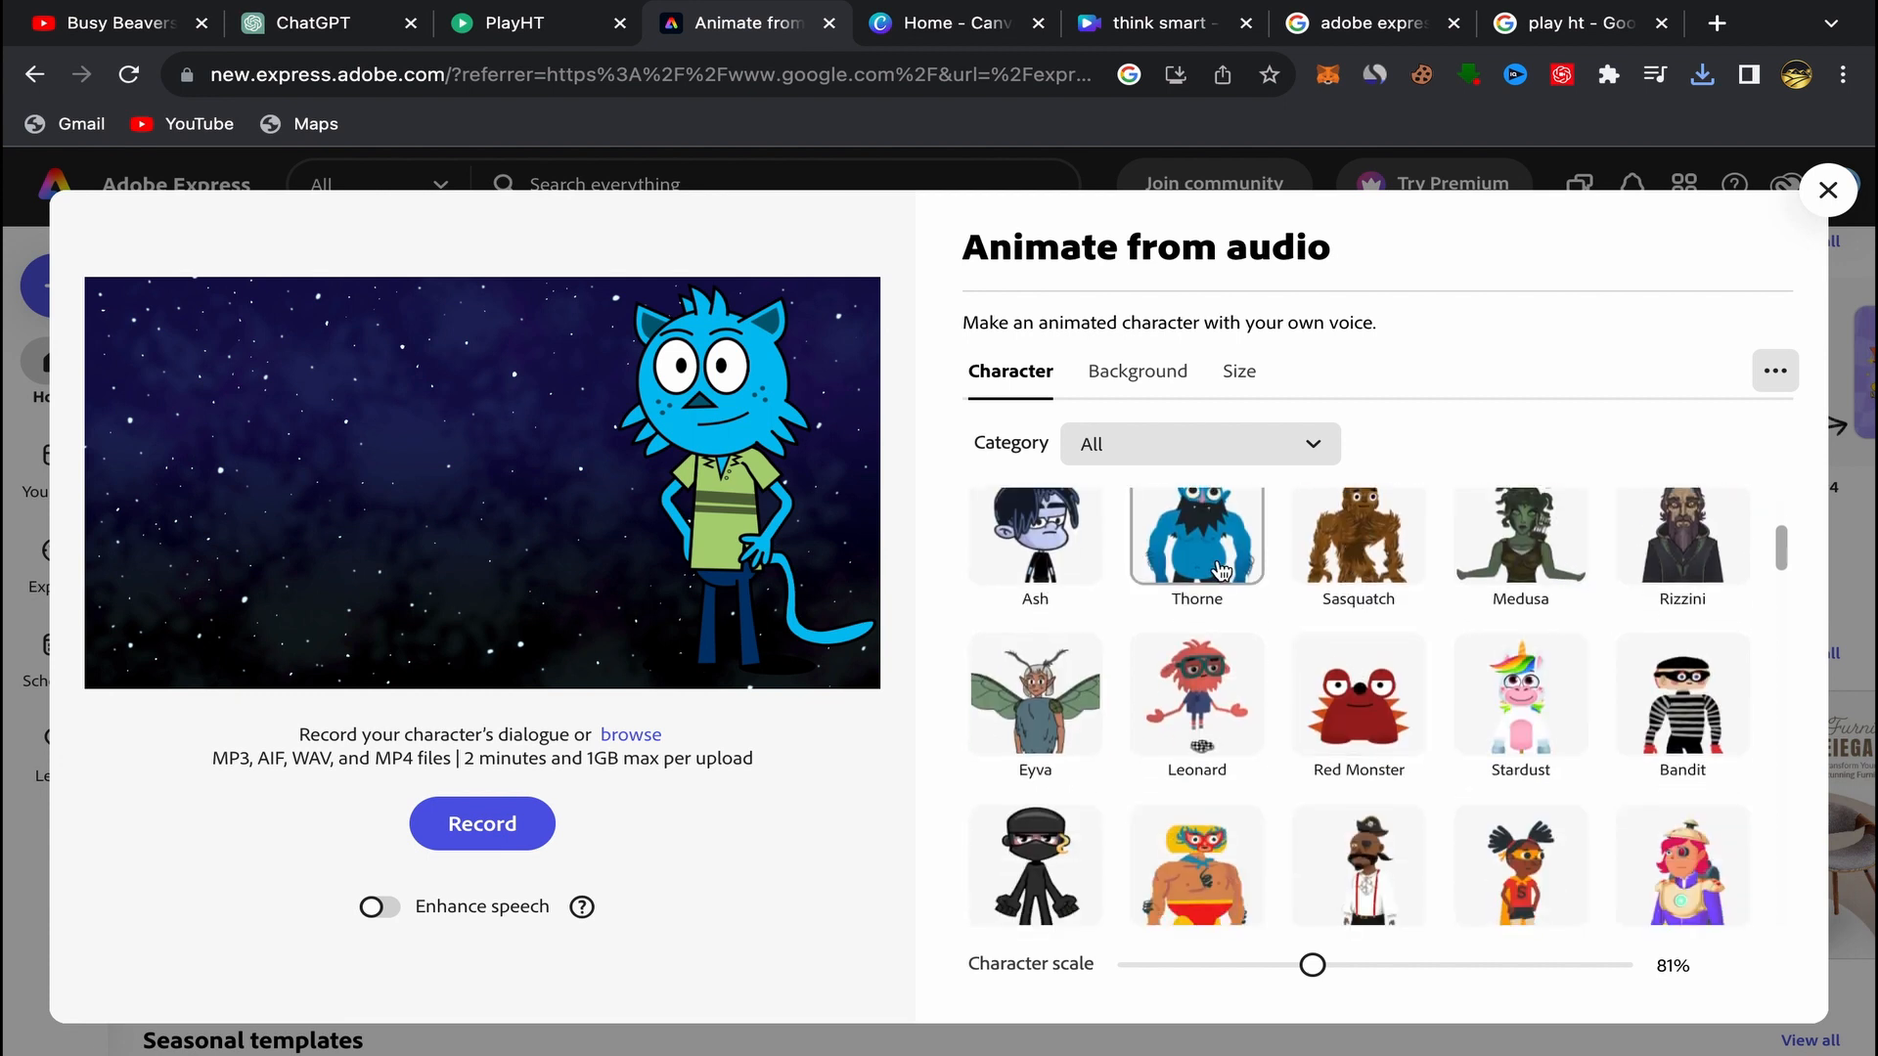
{"action": "left_click", "coordinate": [1369, 573]}
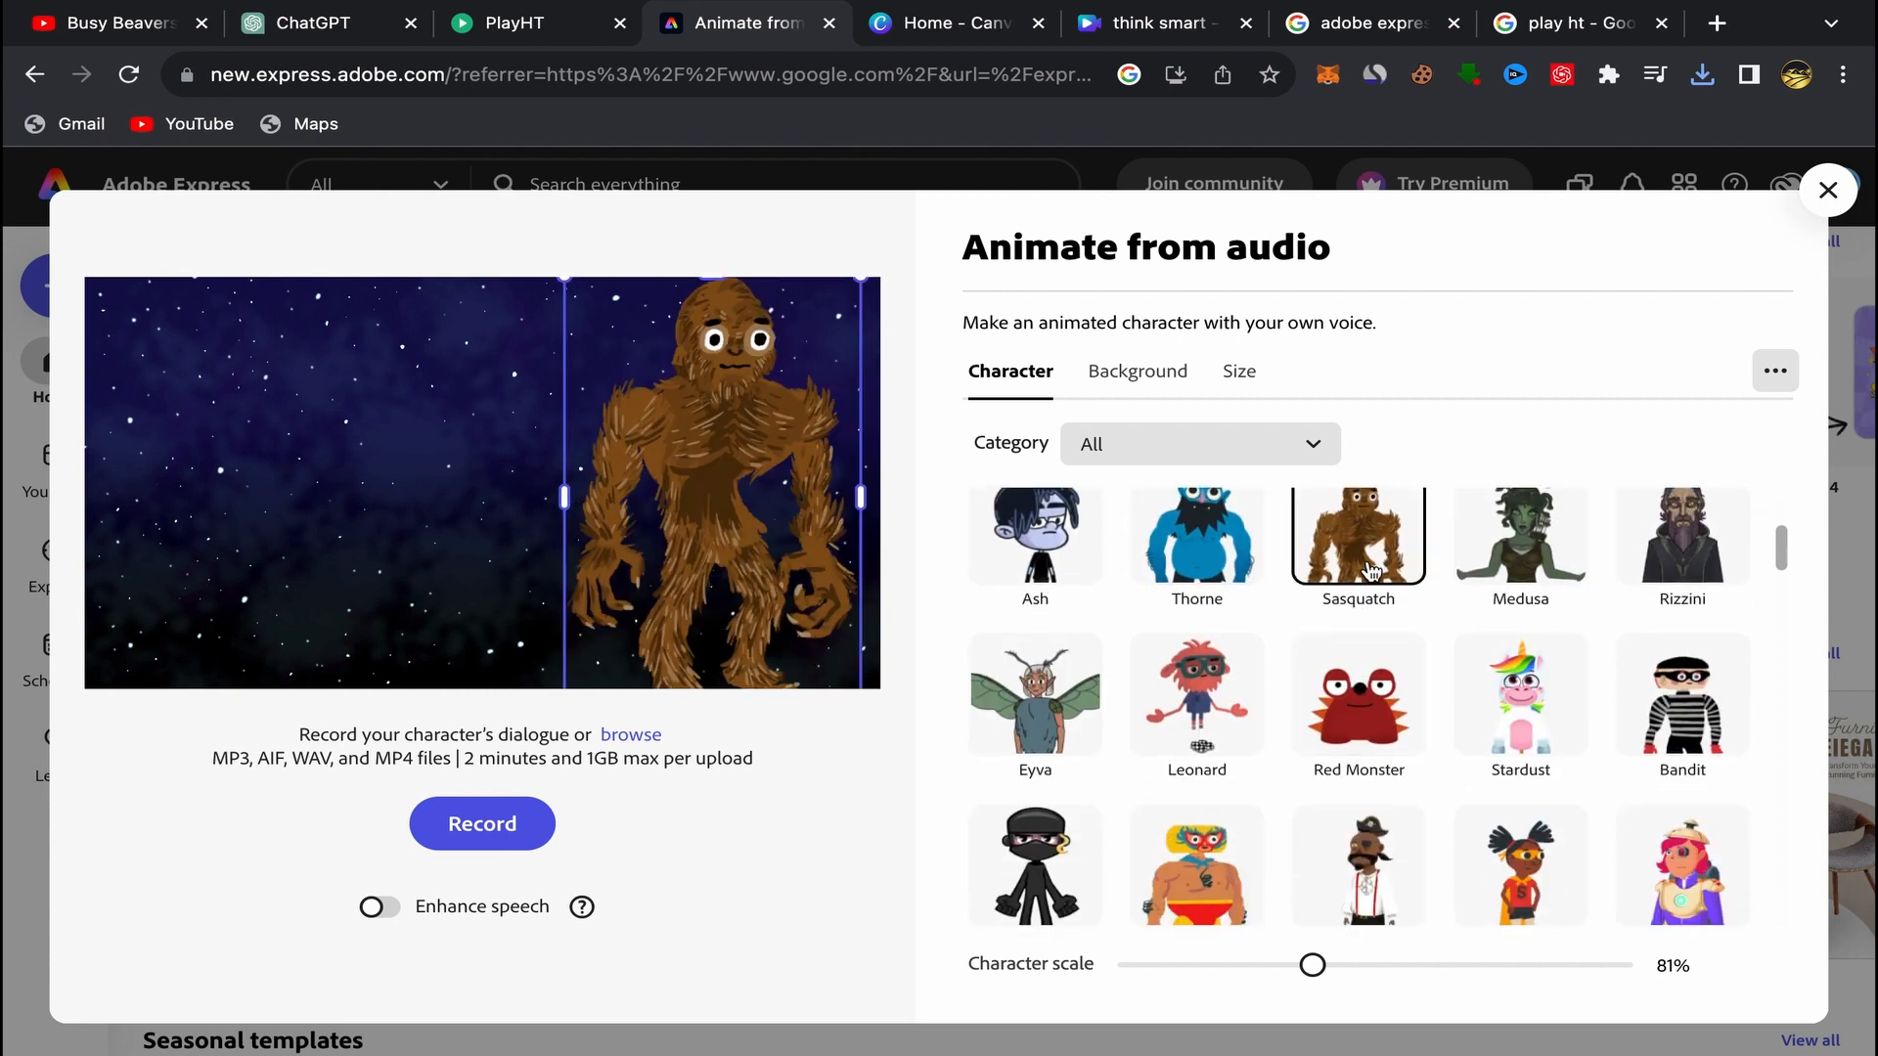
{"action": "left_click", "coordinate": [1528, 564]}
{"action": "scroll", "coordinate": [1373, 750], "scroll_direction": "down", "scroll_amount": 10}
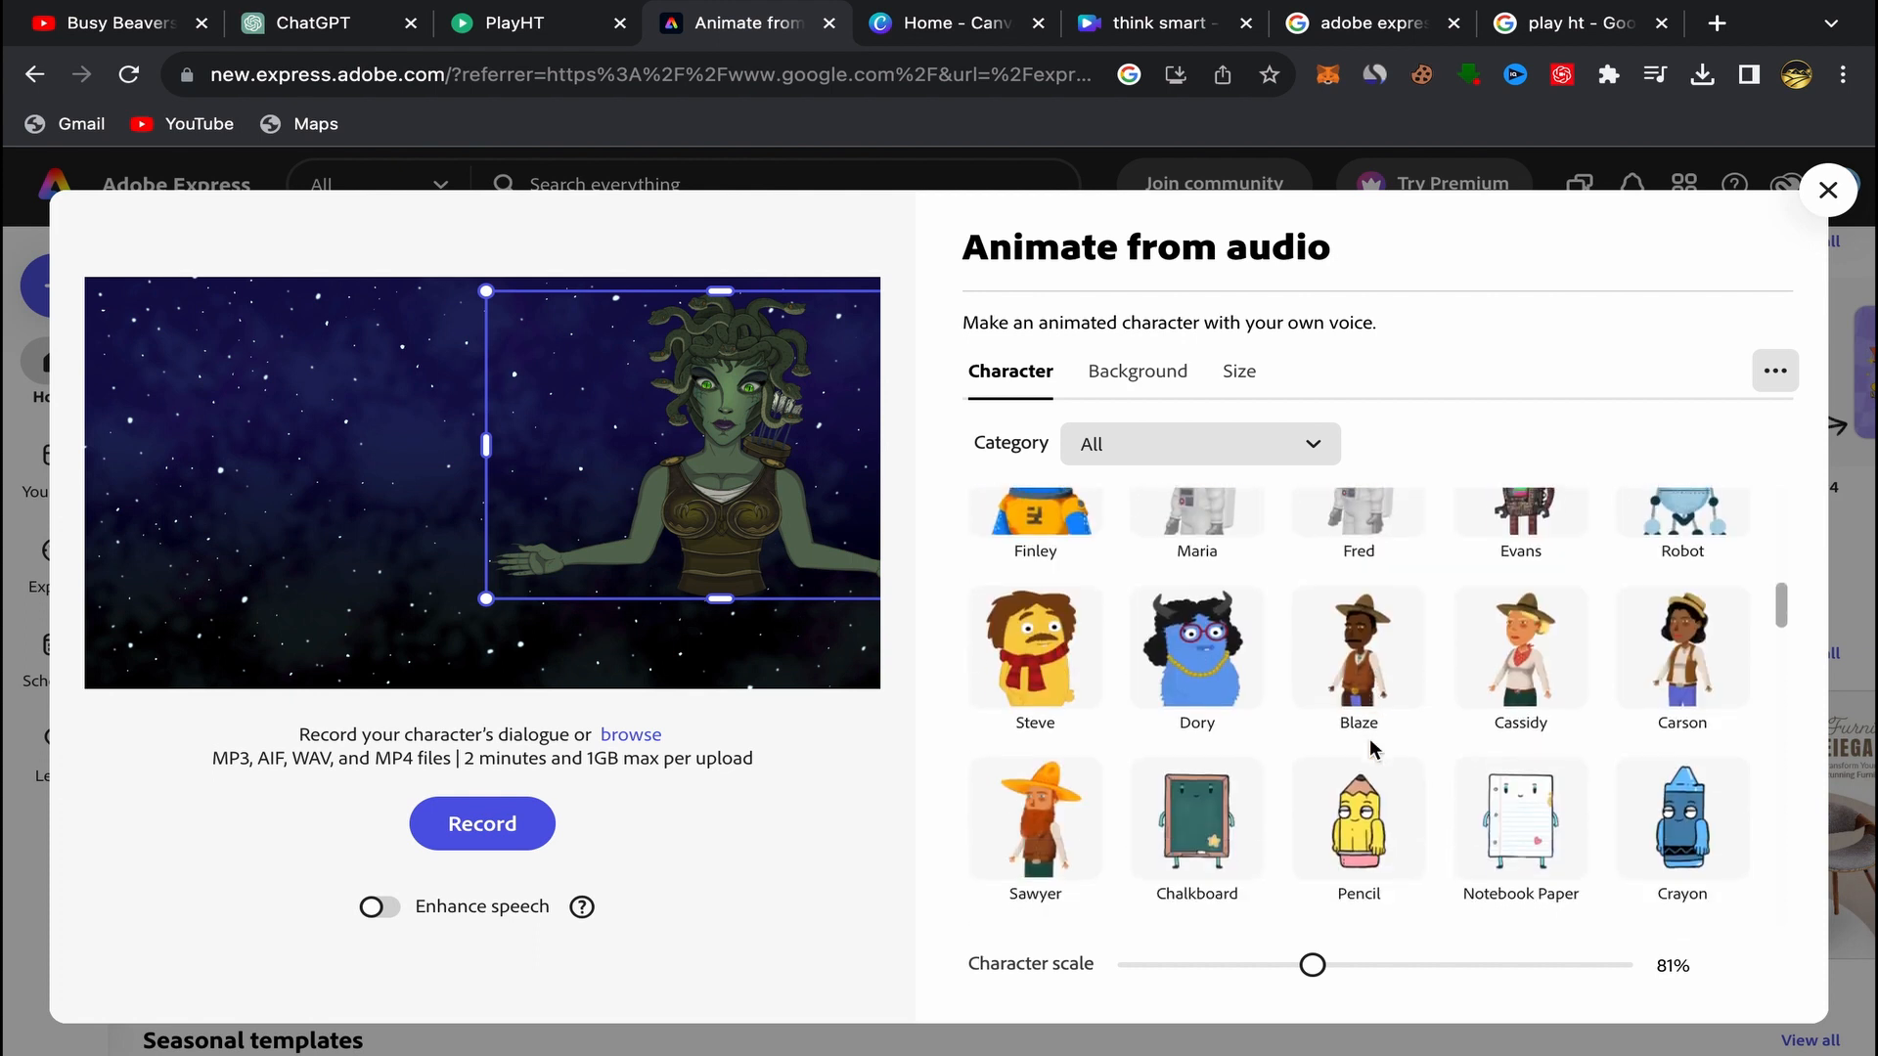
{"action": "left_click", "coordinate": [1361, 627]}
{"action": "scroll", "coordinate": [1272, 645], "scroll_direction": "down", "scroll_amount": 3}
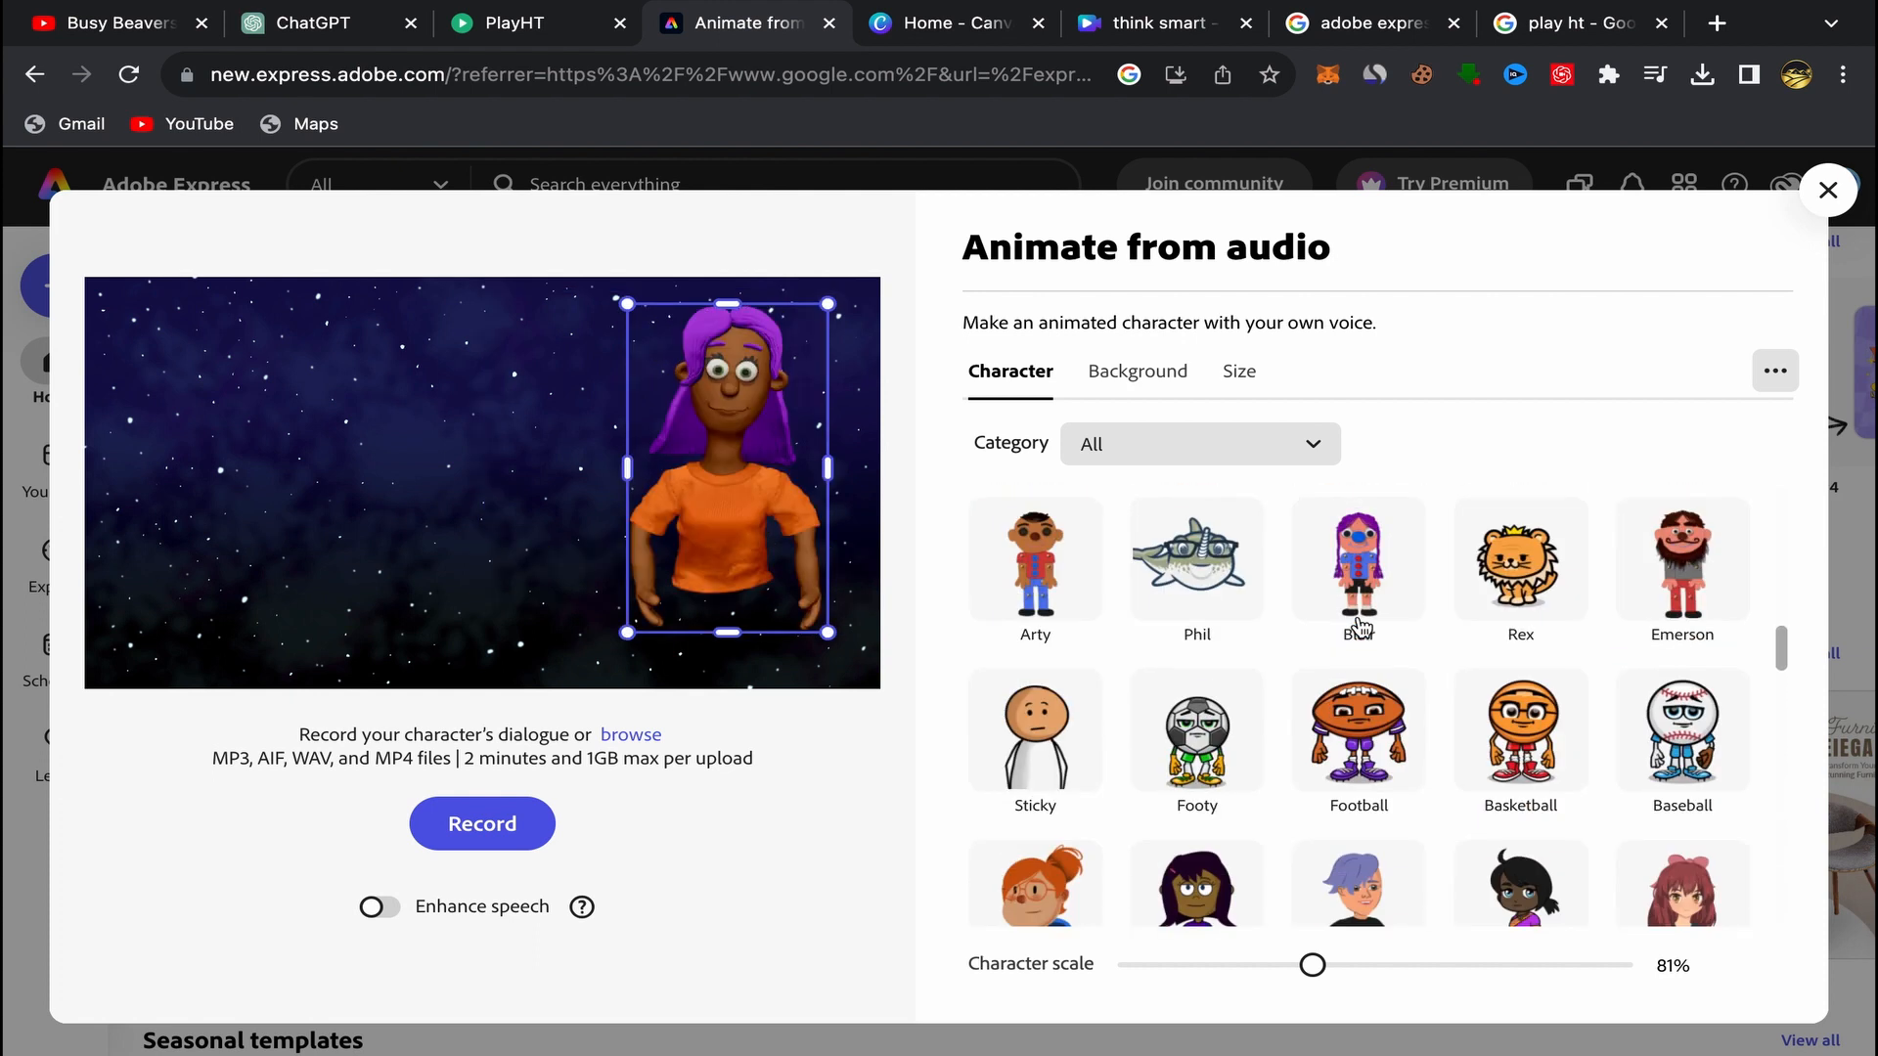
Step: Try the Footy, Sticky and Jamie characters in the animation scene
{"action": "left_click", "coordinate": [1176, 661]}
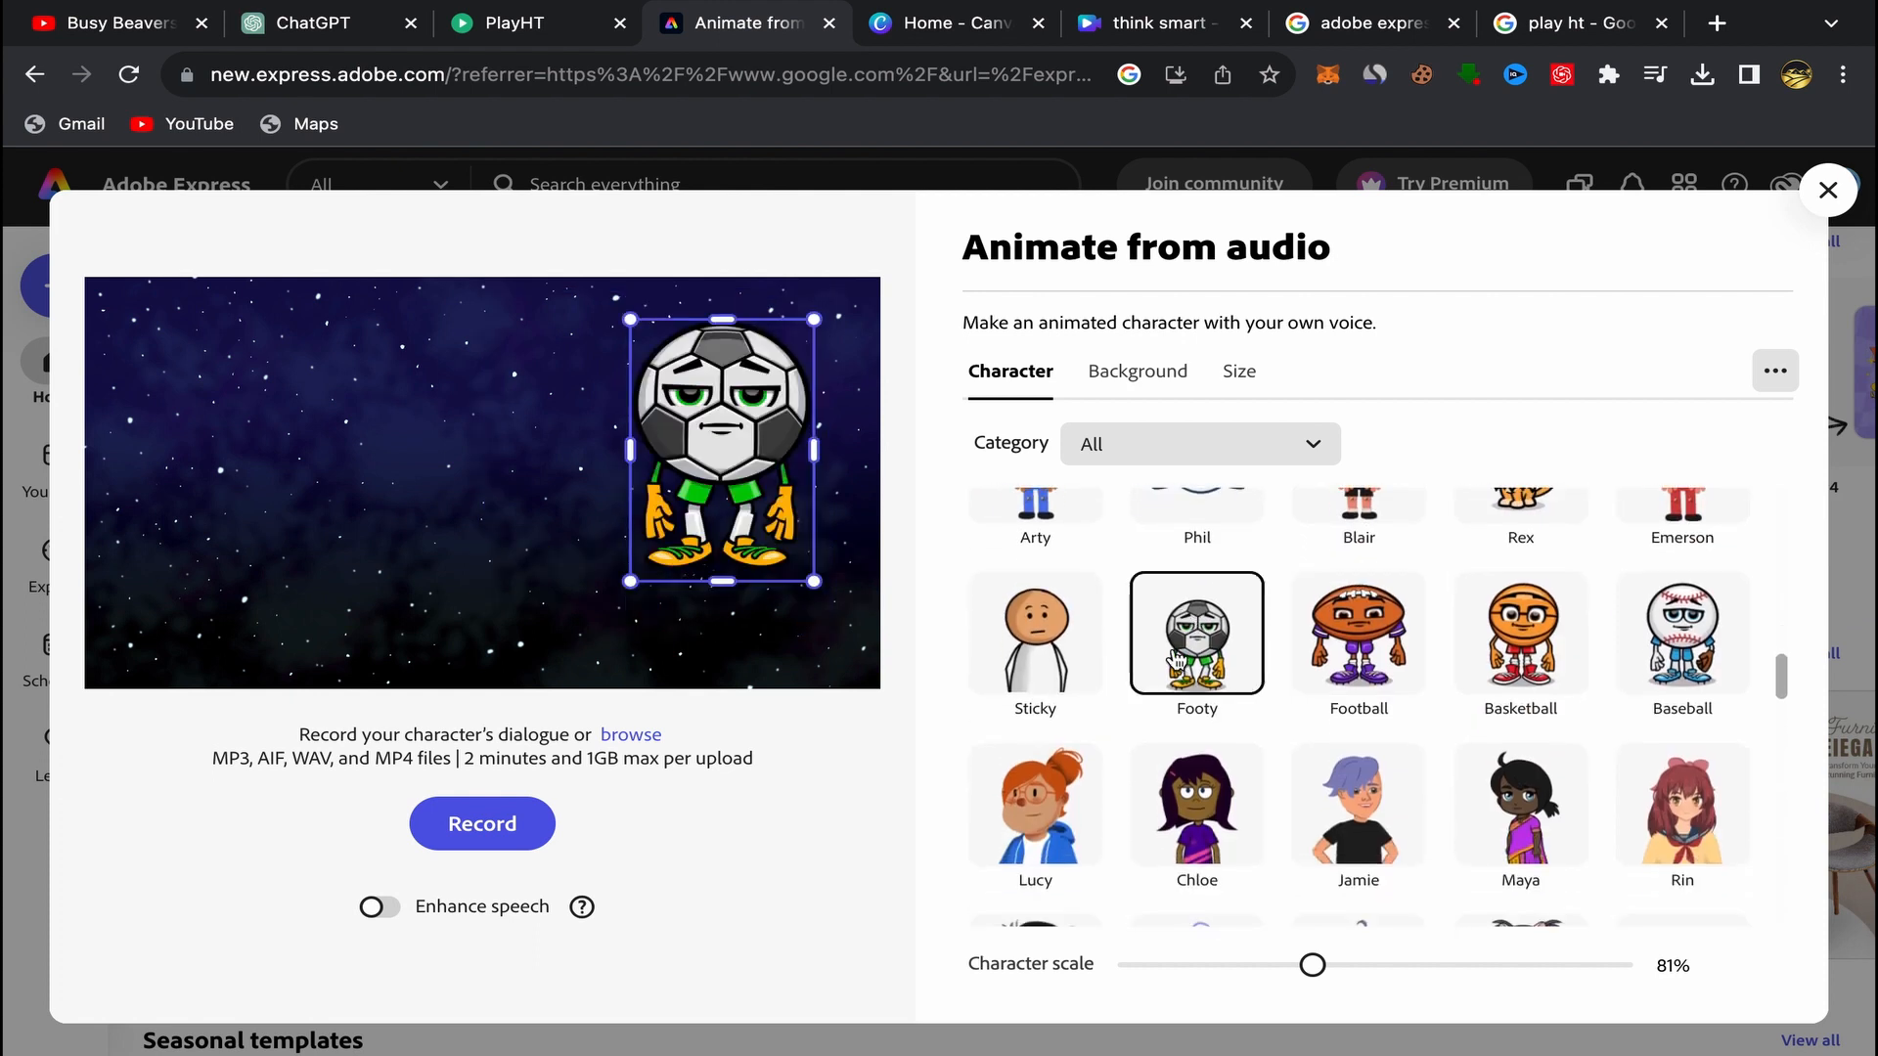
{"action": "left_click", "coordinate": [1042, 638]}
{"action": "scroll", "coordinate": [1044, 638], "scroll_direction": "down", "scroll_amount": 3}
{"action": "scroll", "coordinate": [1125, 621], "scroll_direction": "down", "scroll_amount": 2}
{"action": "scroll", "coordinate": [1201, 601], "scroll_direction": "up", "scroll_amount": 3}
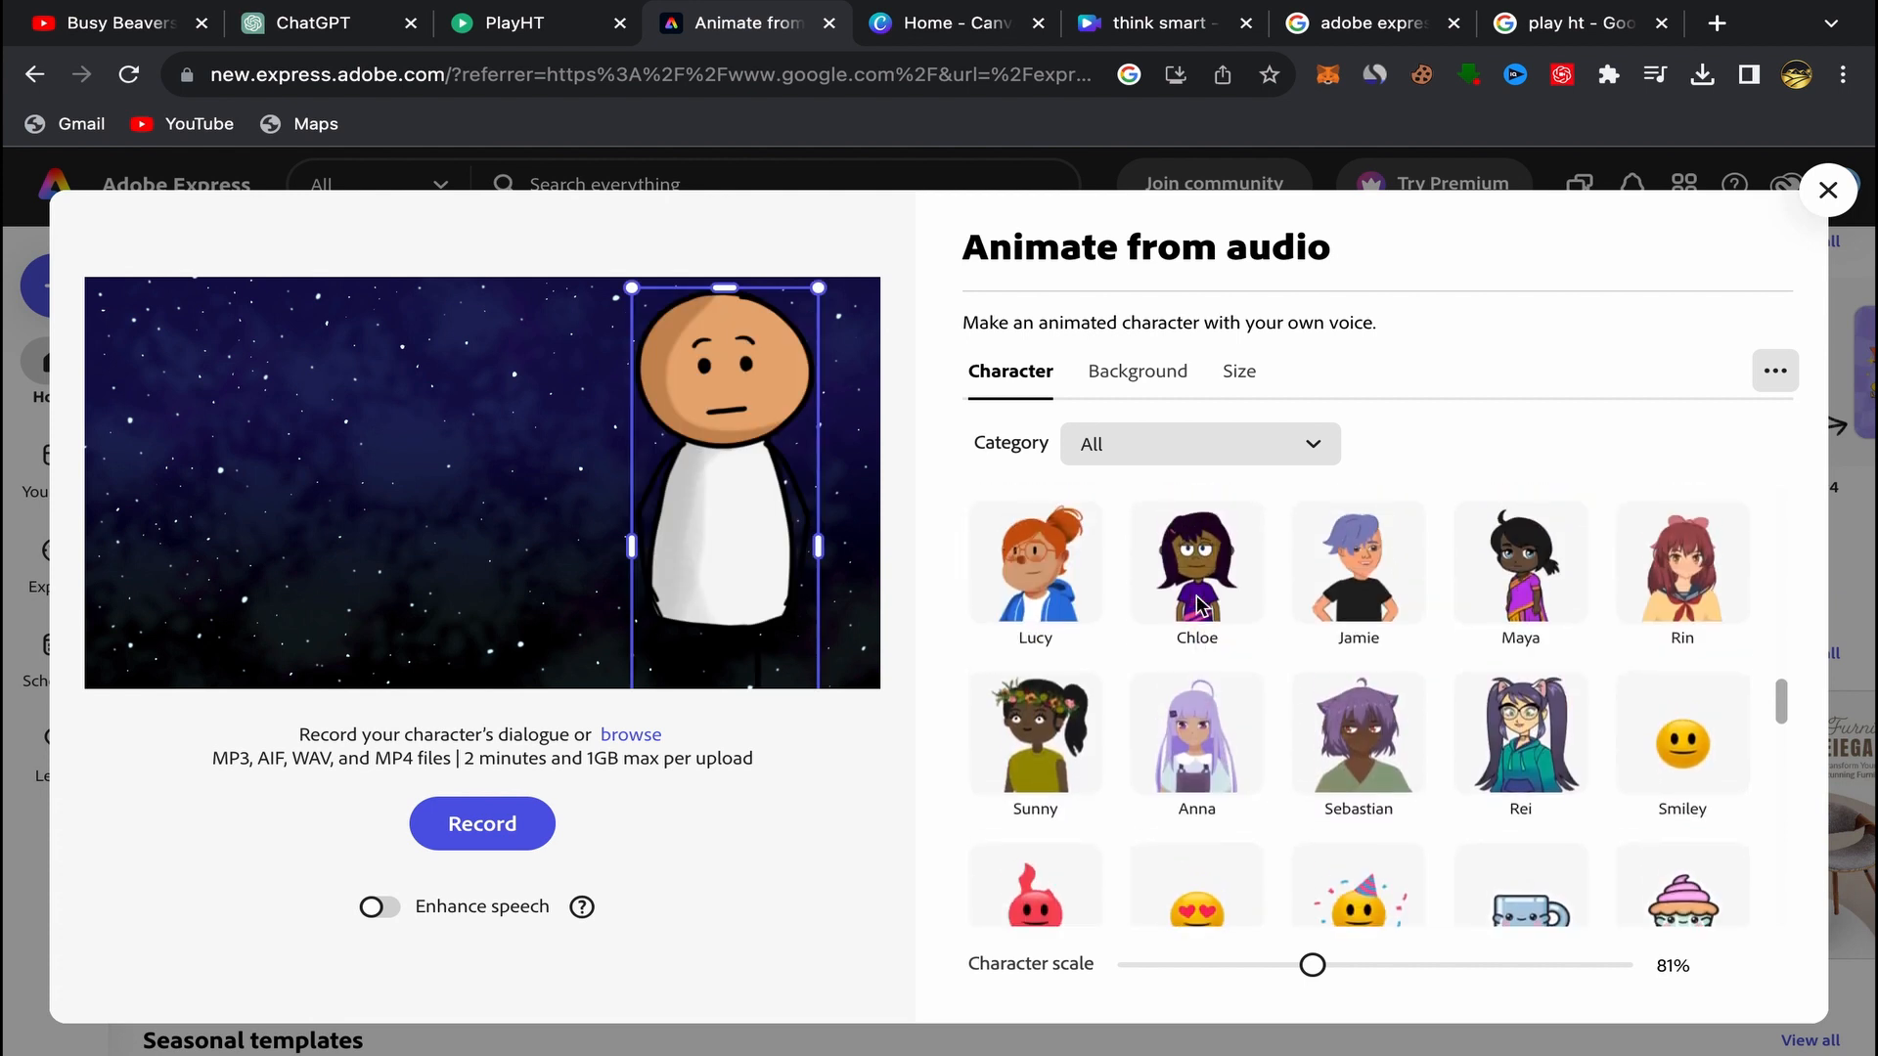
{"action": "left_click", "coordinate": [1330, 555]}
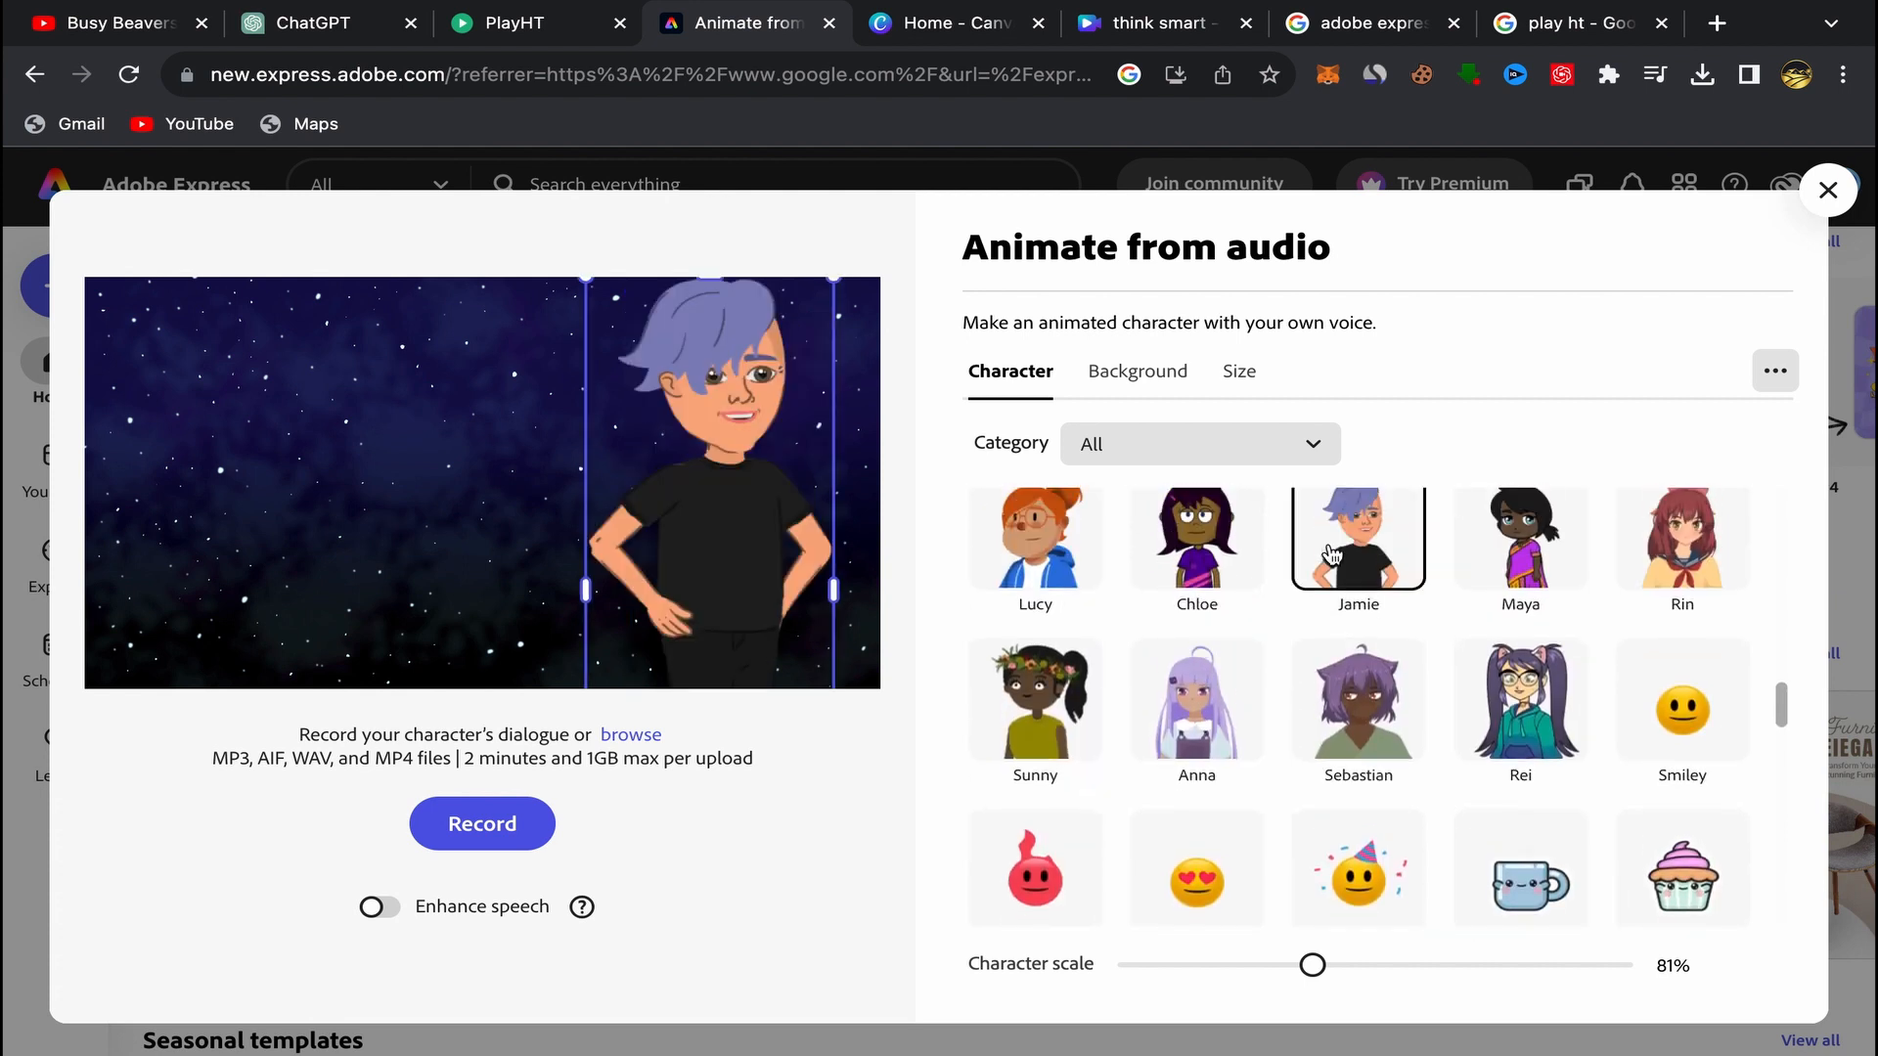
Step: Browse further through the character collection and choose the GOAT character for the animation
{"action": "scroll", "coordinate": [1288, 640], "scroll_direction": "down", "scroll_amount": 10}
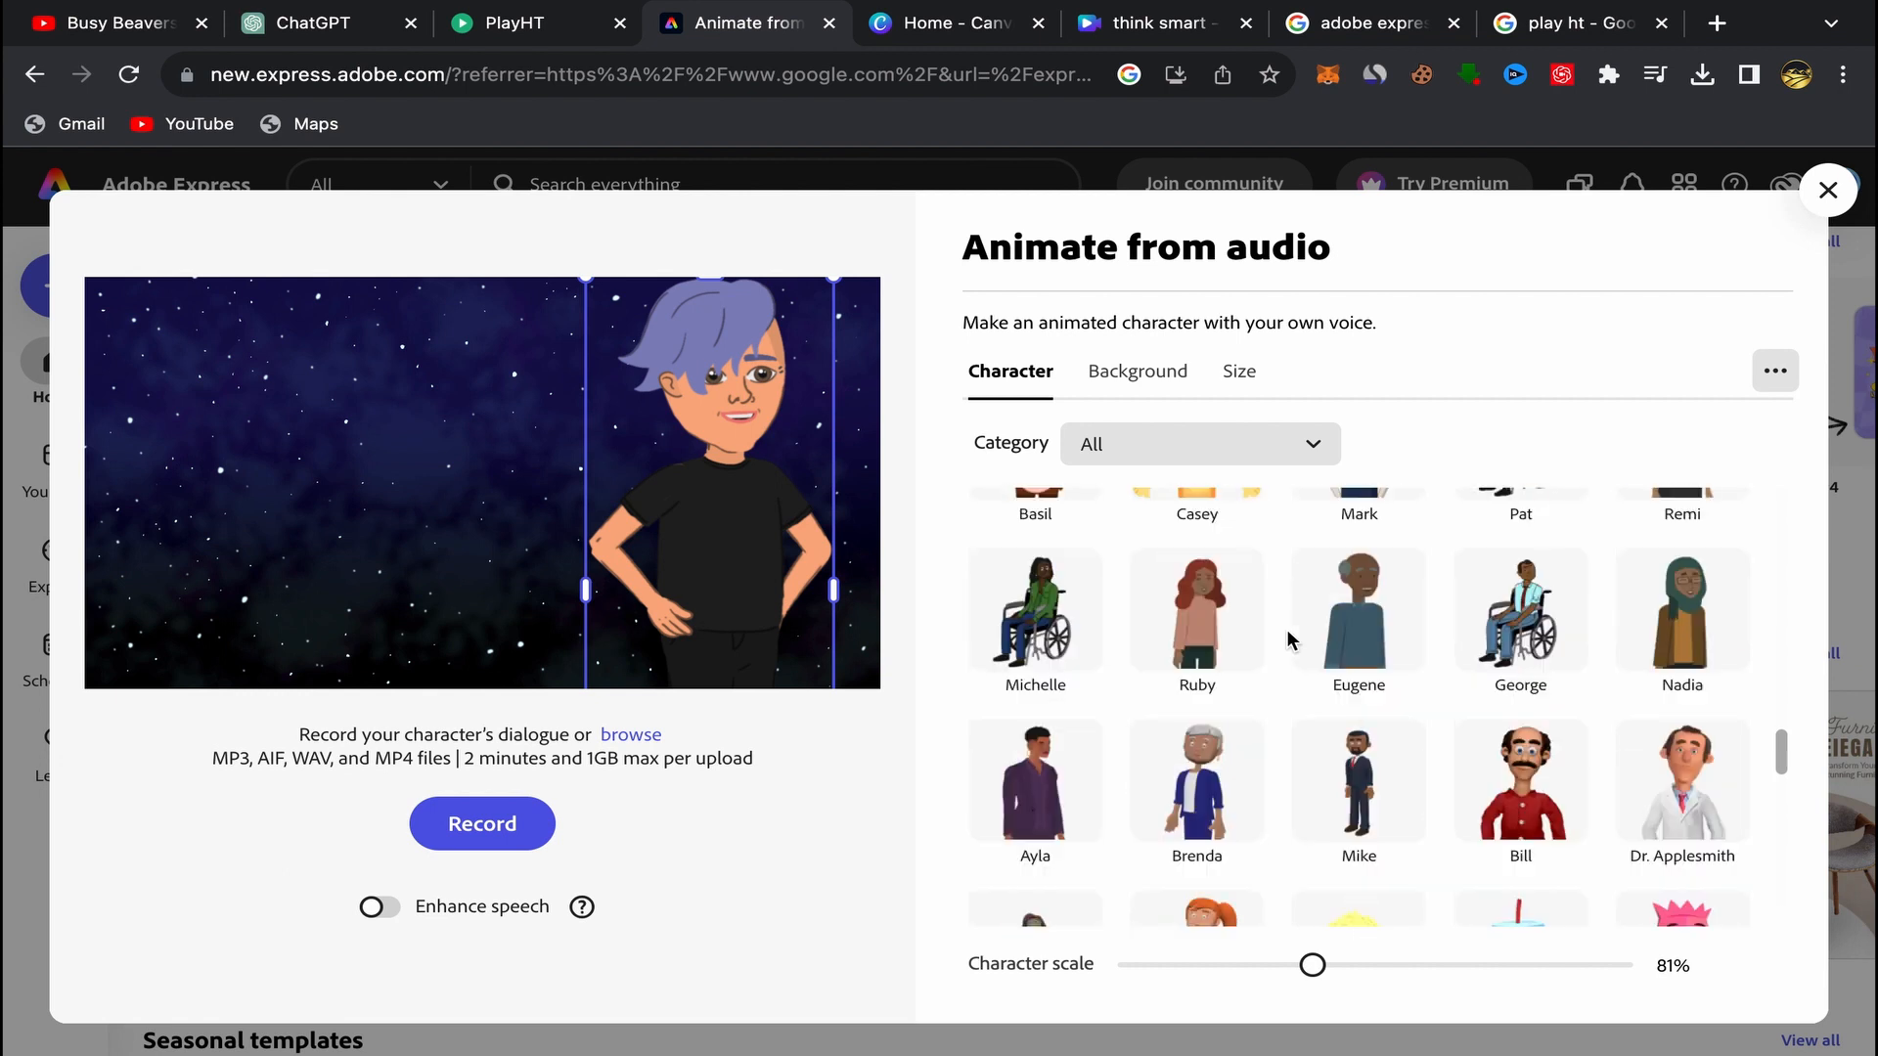
{"action": "scroll", "coordinate": [1287, 639], "scroll_direction": "down", "scroll_amount": 5}
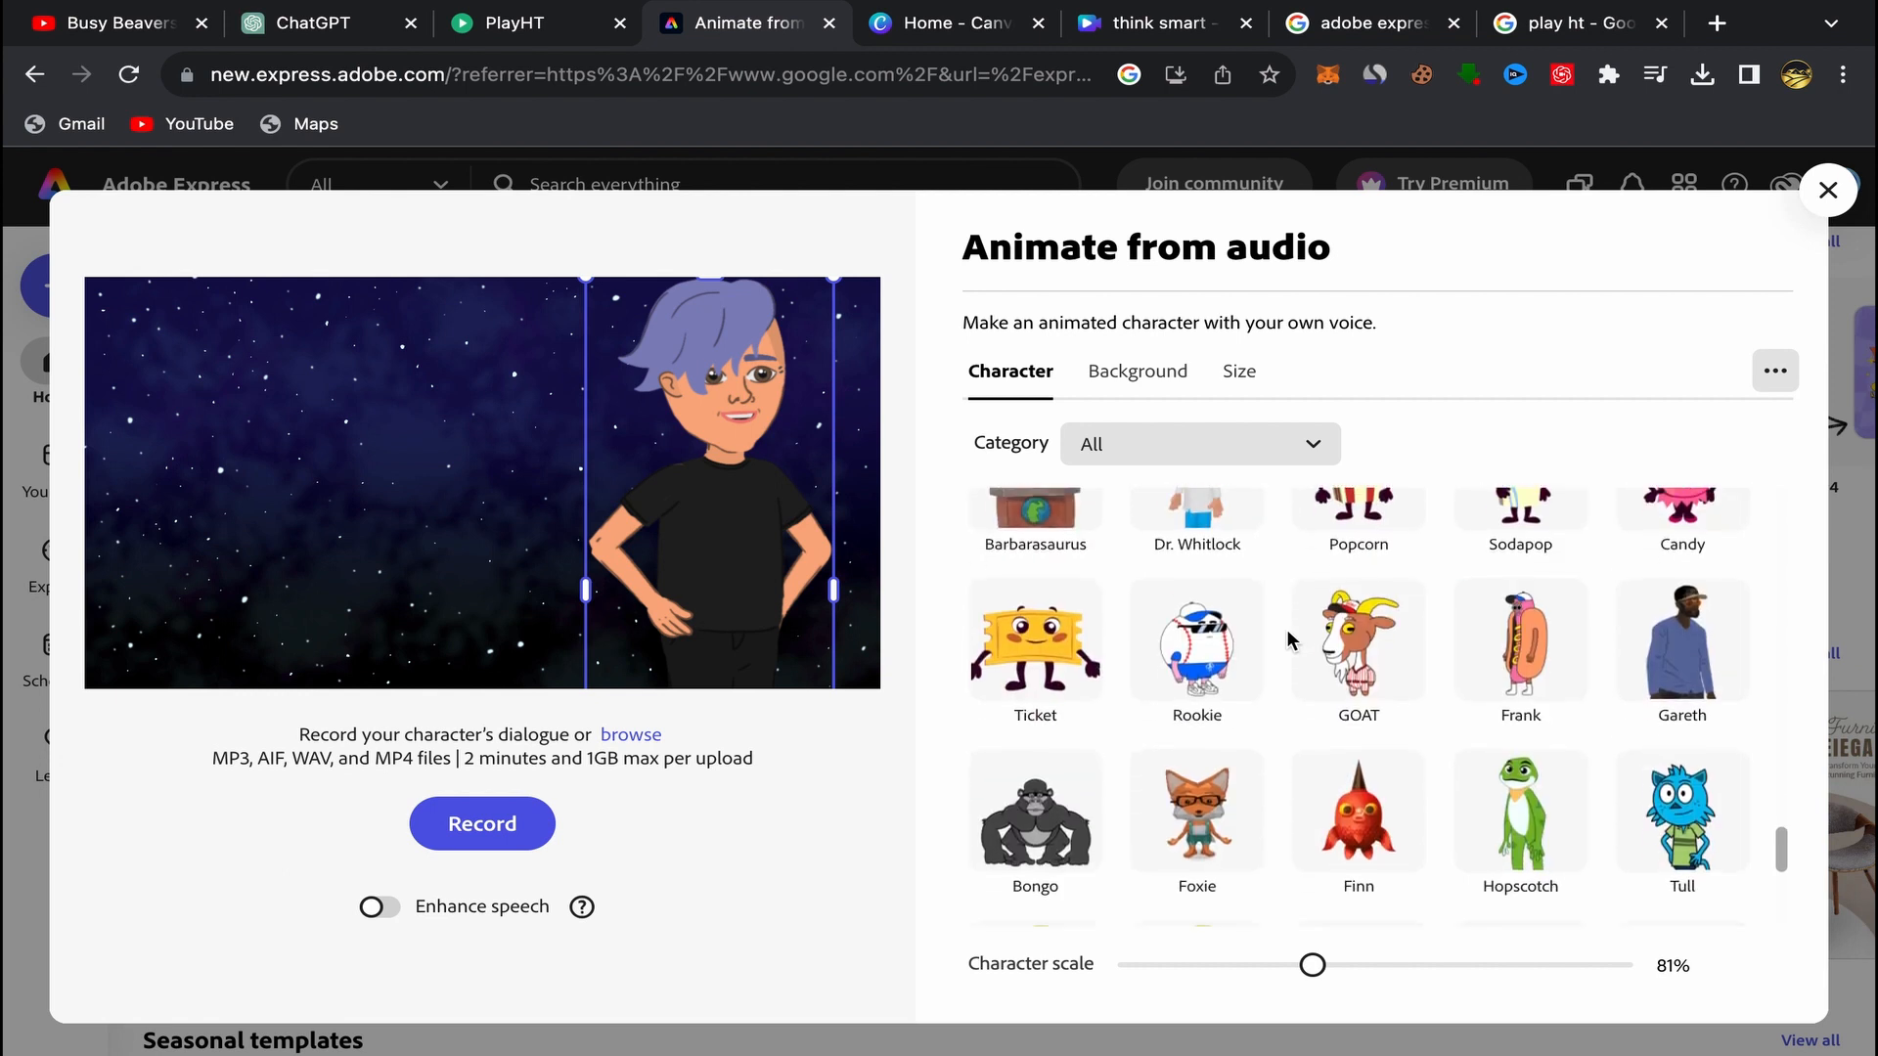
{"action": "scroll", "coordinate": [1287, 639], "scroll_direction": "up", "scroll_amount": 1}
{"action": "left_click", "coordinate": [1289, 639]}
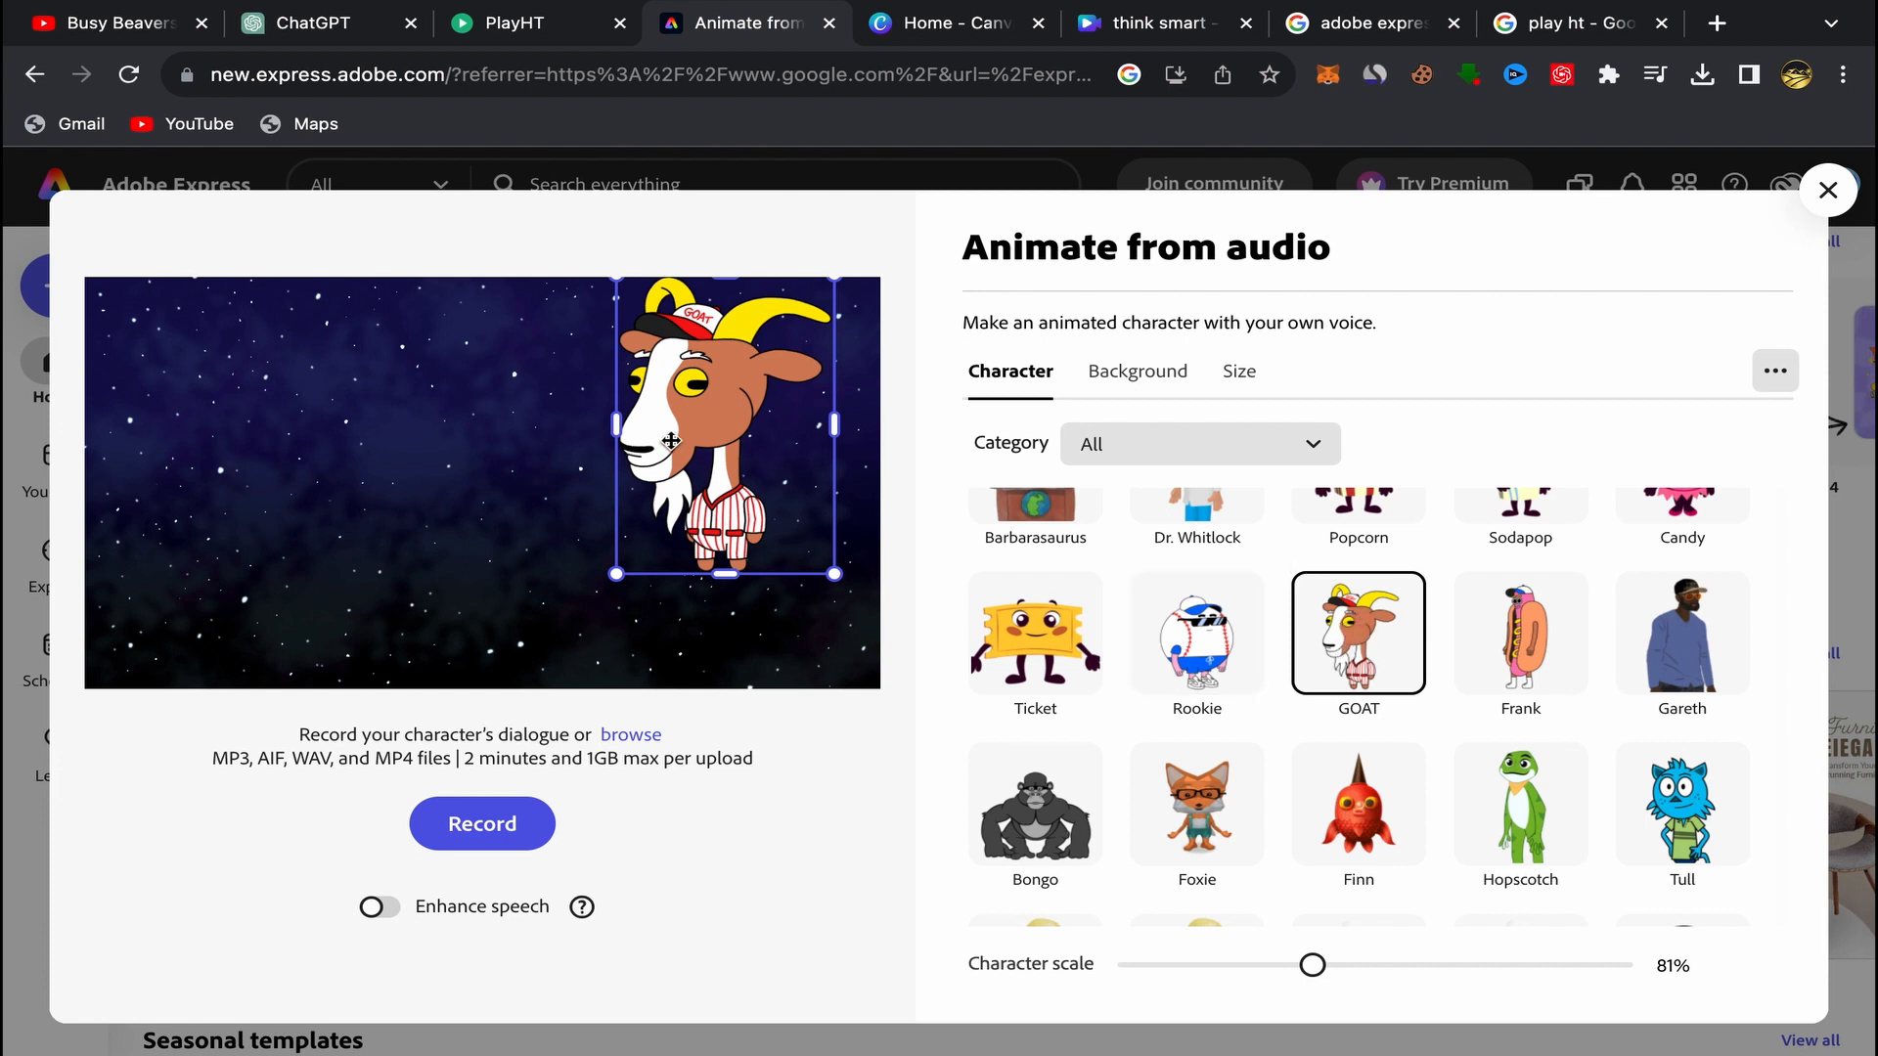
Step: Browse the preset backgrounds and try Fall Season and Fall Park behind the goat
{"action": "left_click", "coordinate": [1122, 378]}
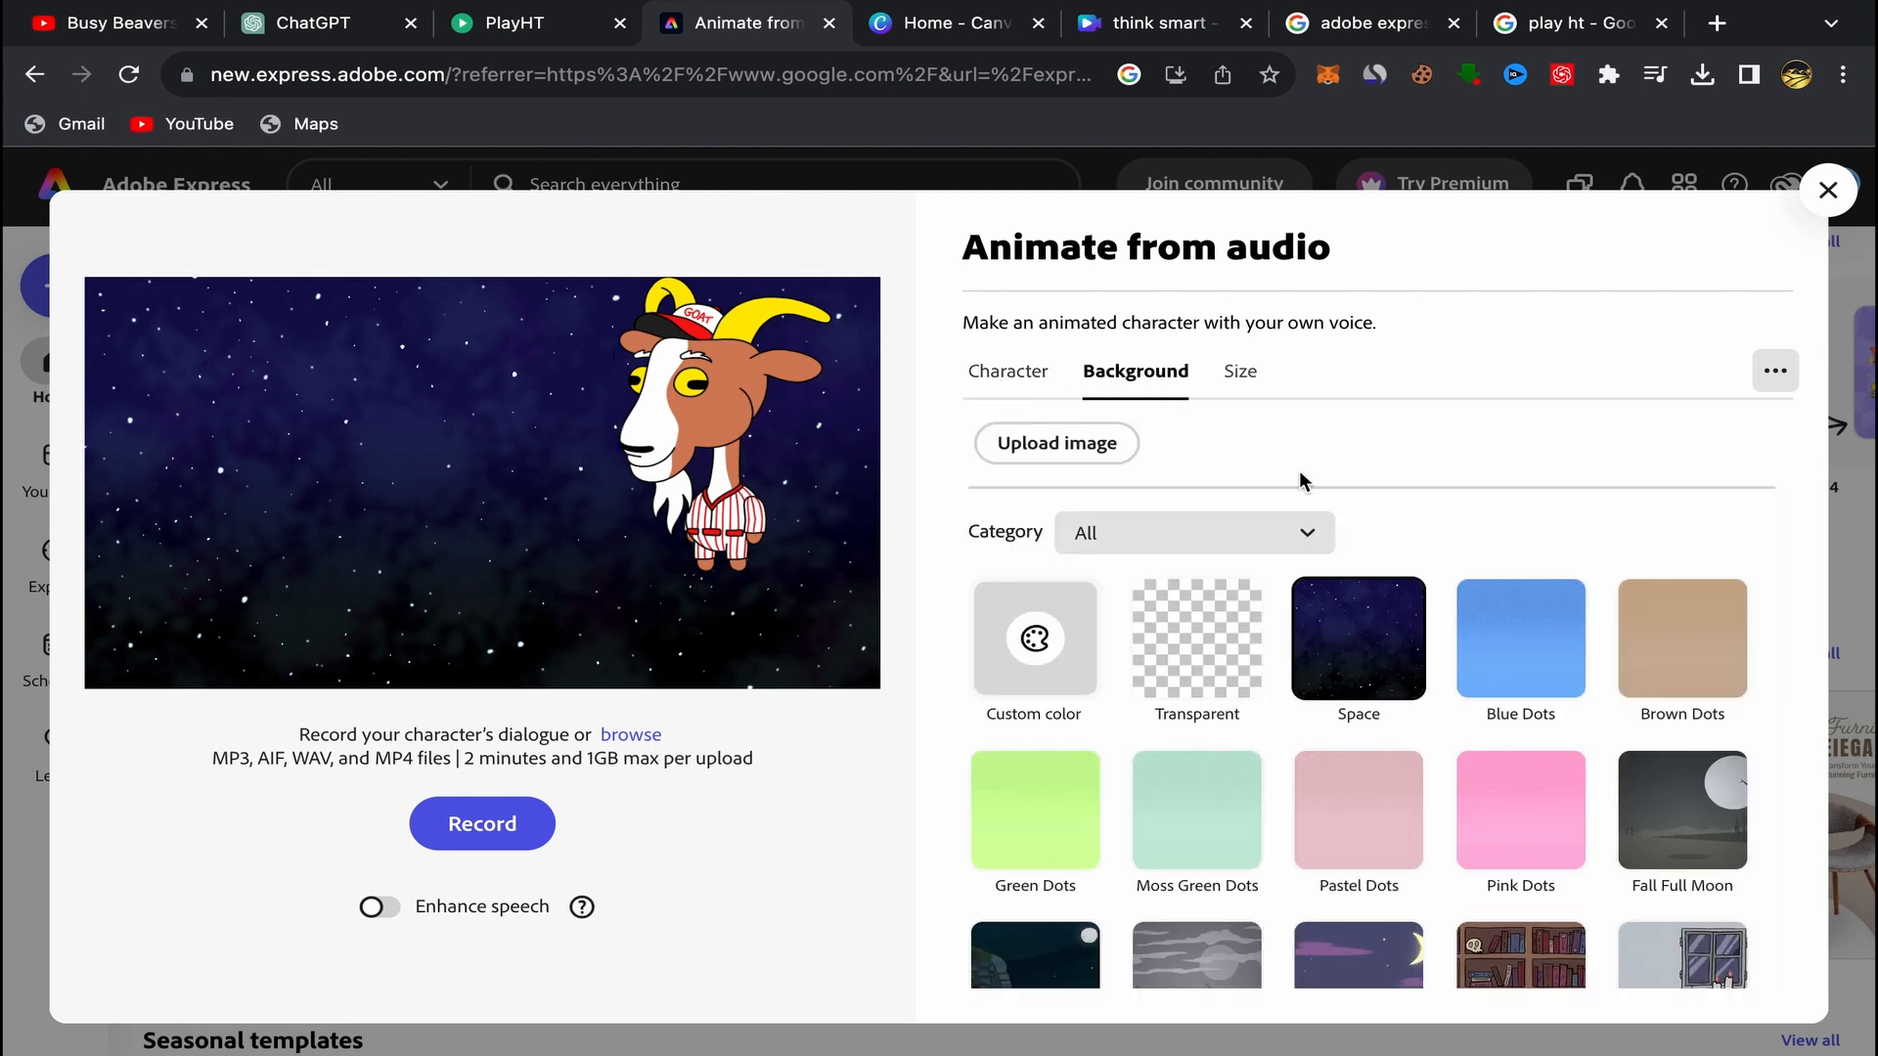
{"action": "scroll", "coordinate": [1311, 626], "scroll_direction": "down", "scroll_amount": 4}
{"action": "scroll", "coordinate": [1314, 671], "scroll_direction": "down", "scroll_amount": 1}
{"action": "left_click", "coordinate": [1354, 484]}
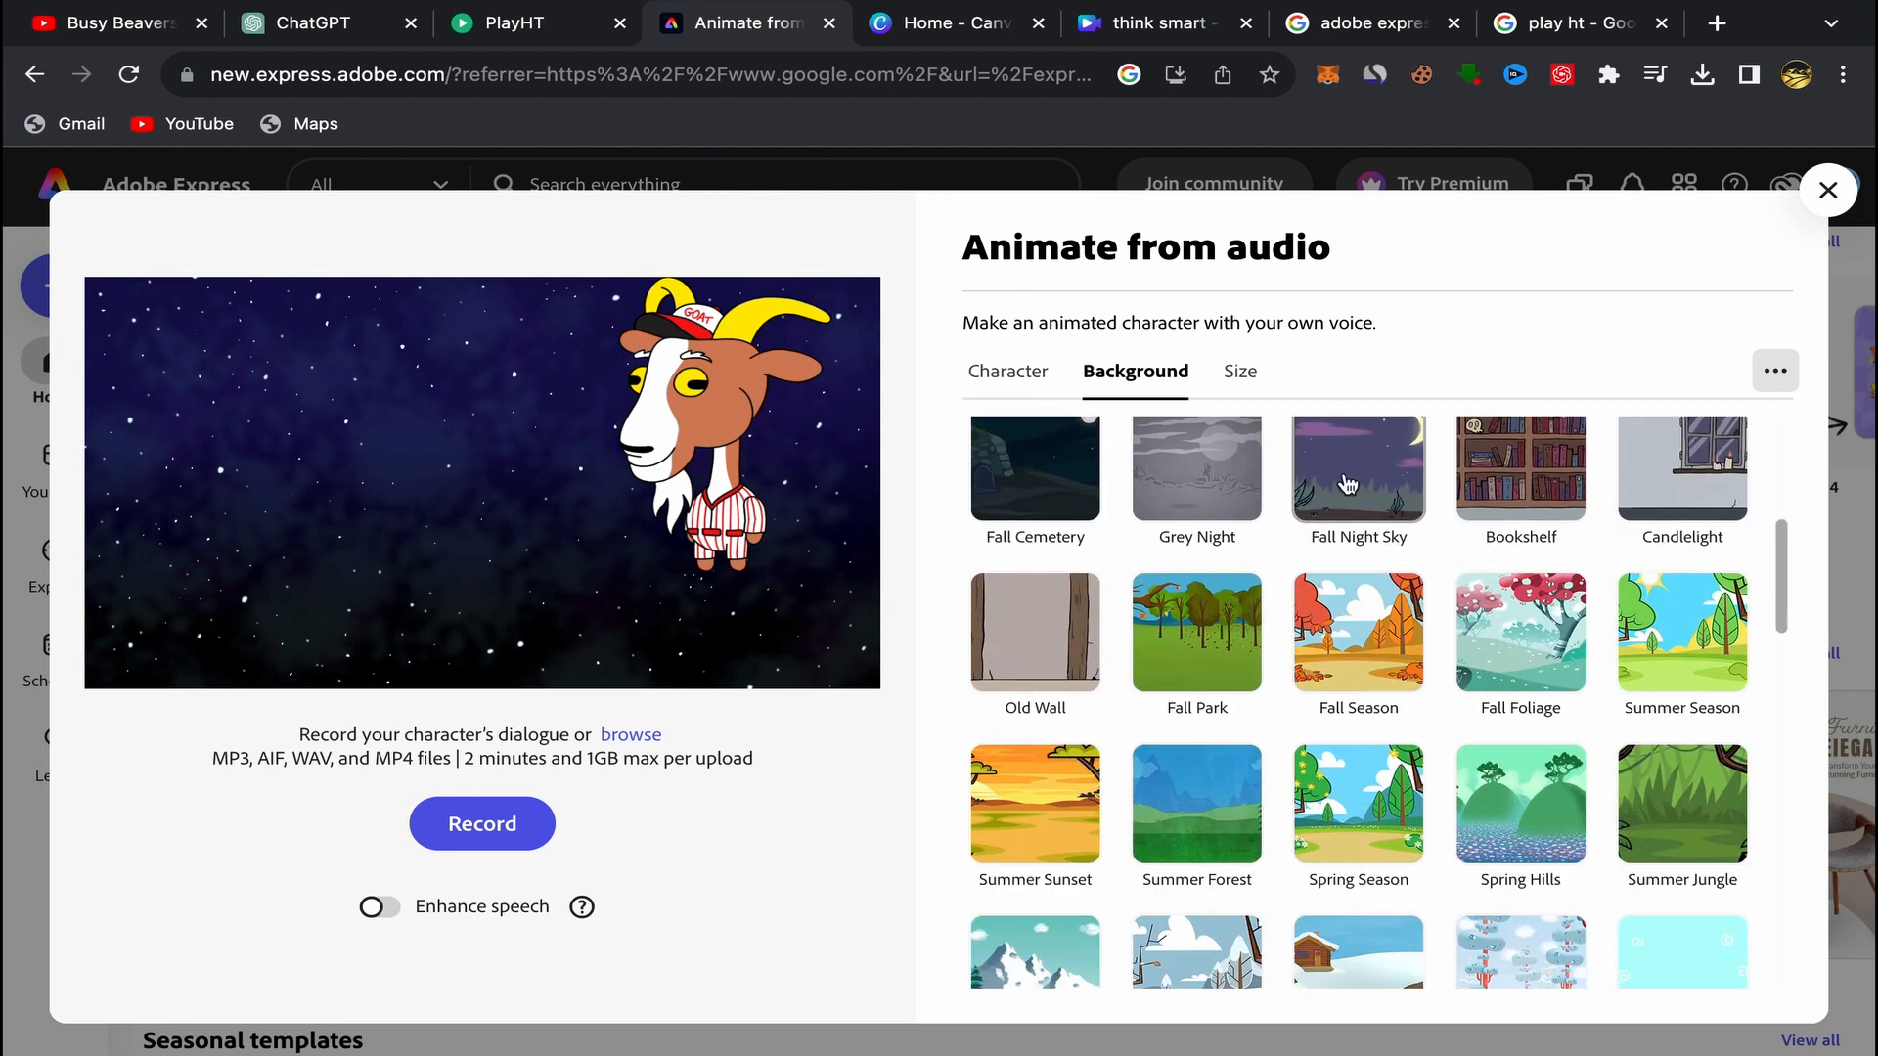
{"action": "left_click", "coordinate": [1381, 651]}
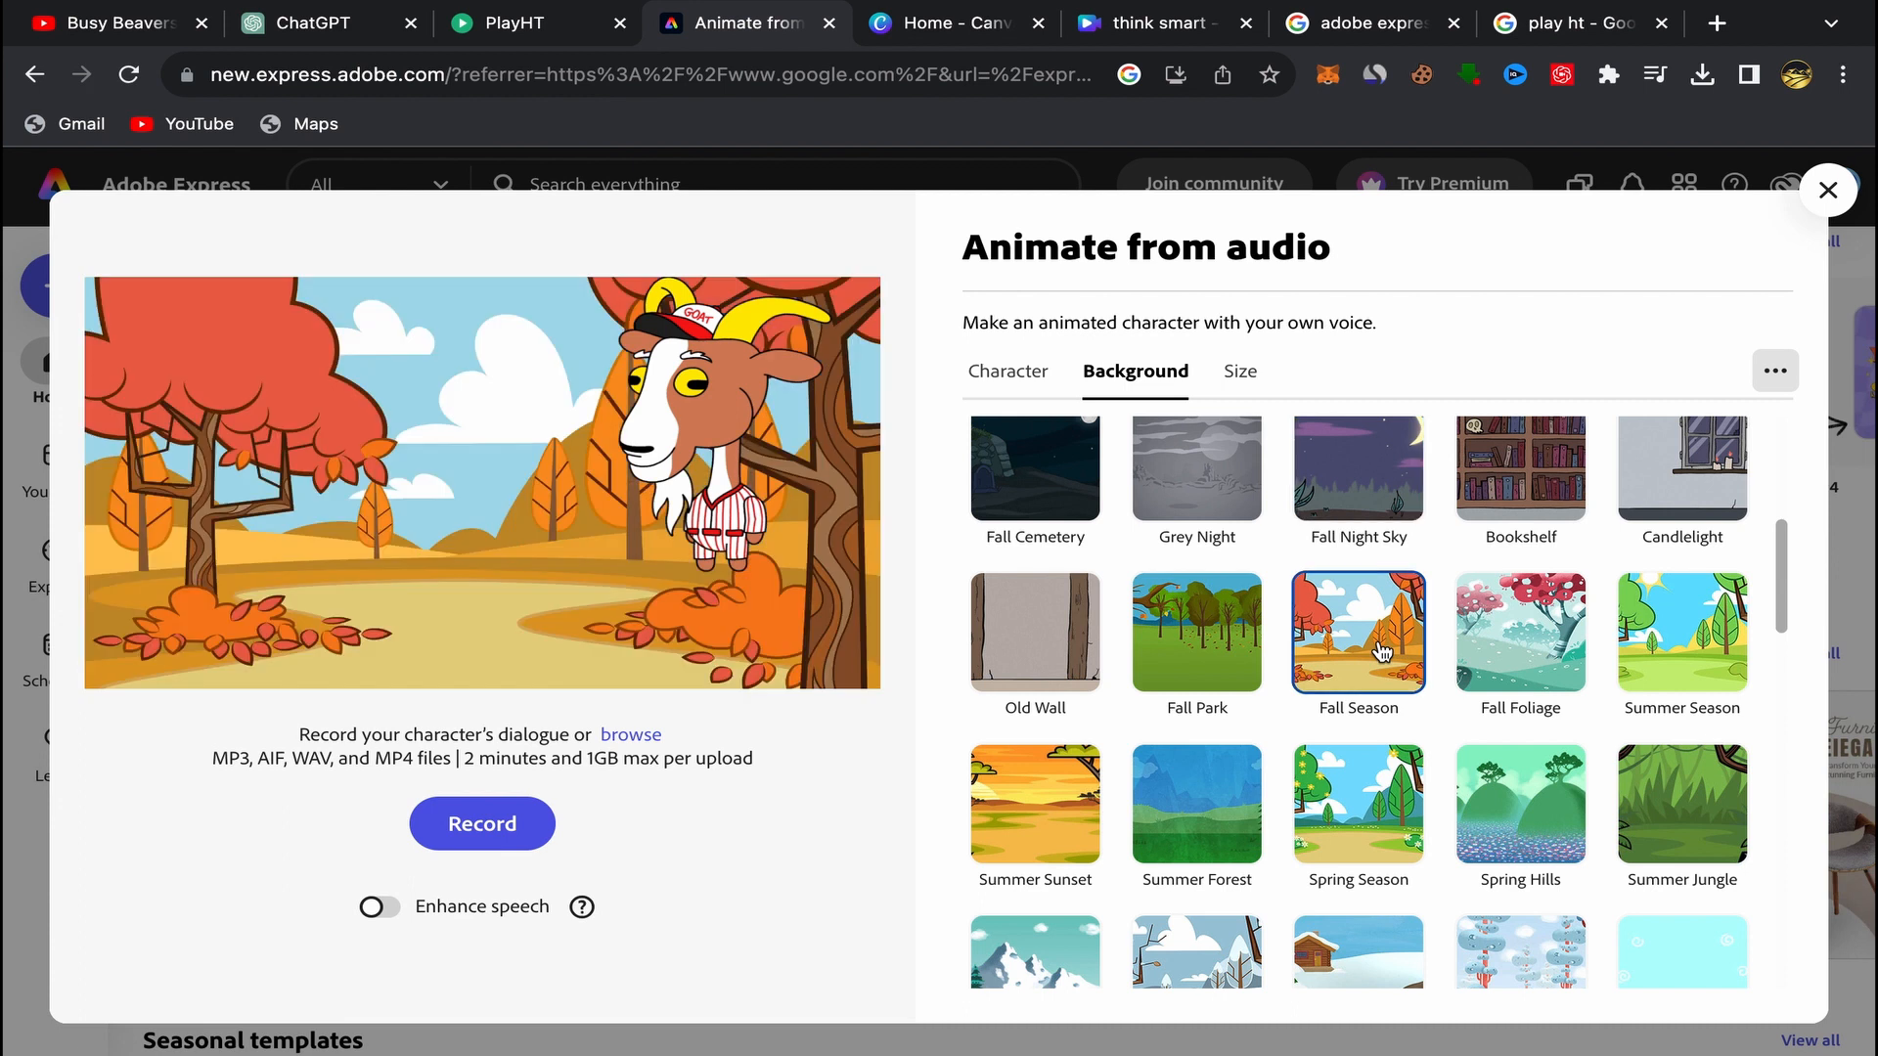
{"action": "left_click", "coordinate": [1202, 648]}
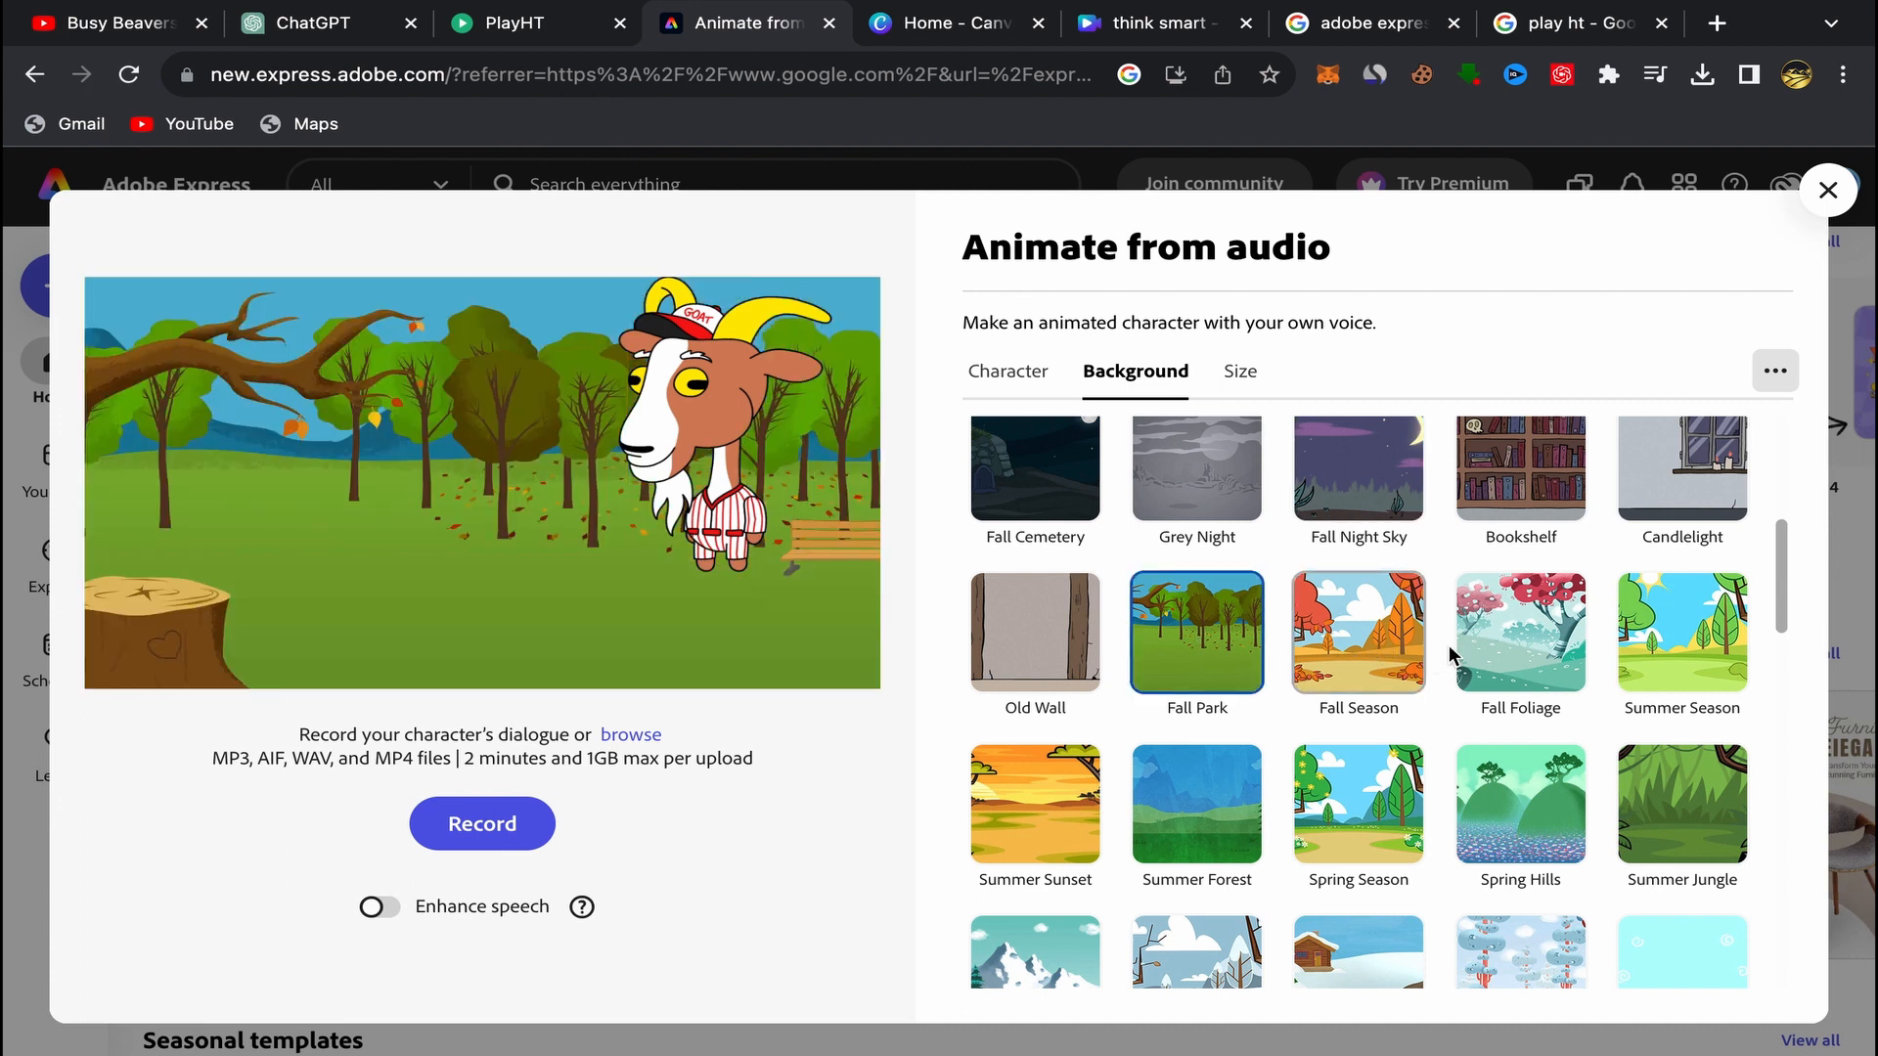
Step: Try the Fall Foliage, Summer Season, Summer Forest and Summer Sunset backgrounds behind the goat
{"action": "left_click", "coordinate": [1523, 642]}
{"action": "left_click", "coordinate": [1666, 658]}
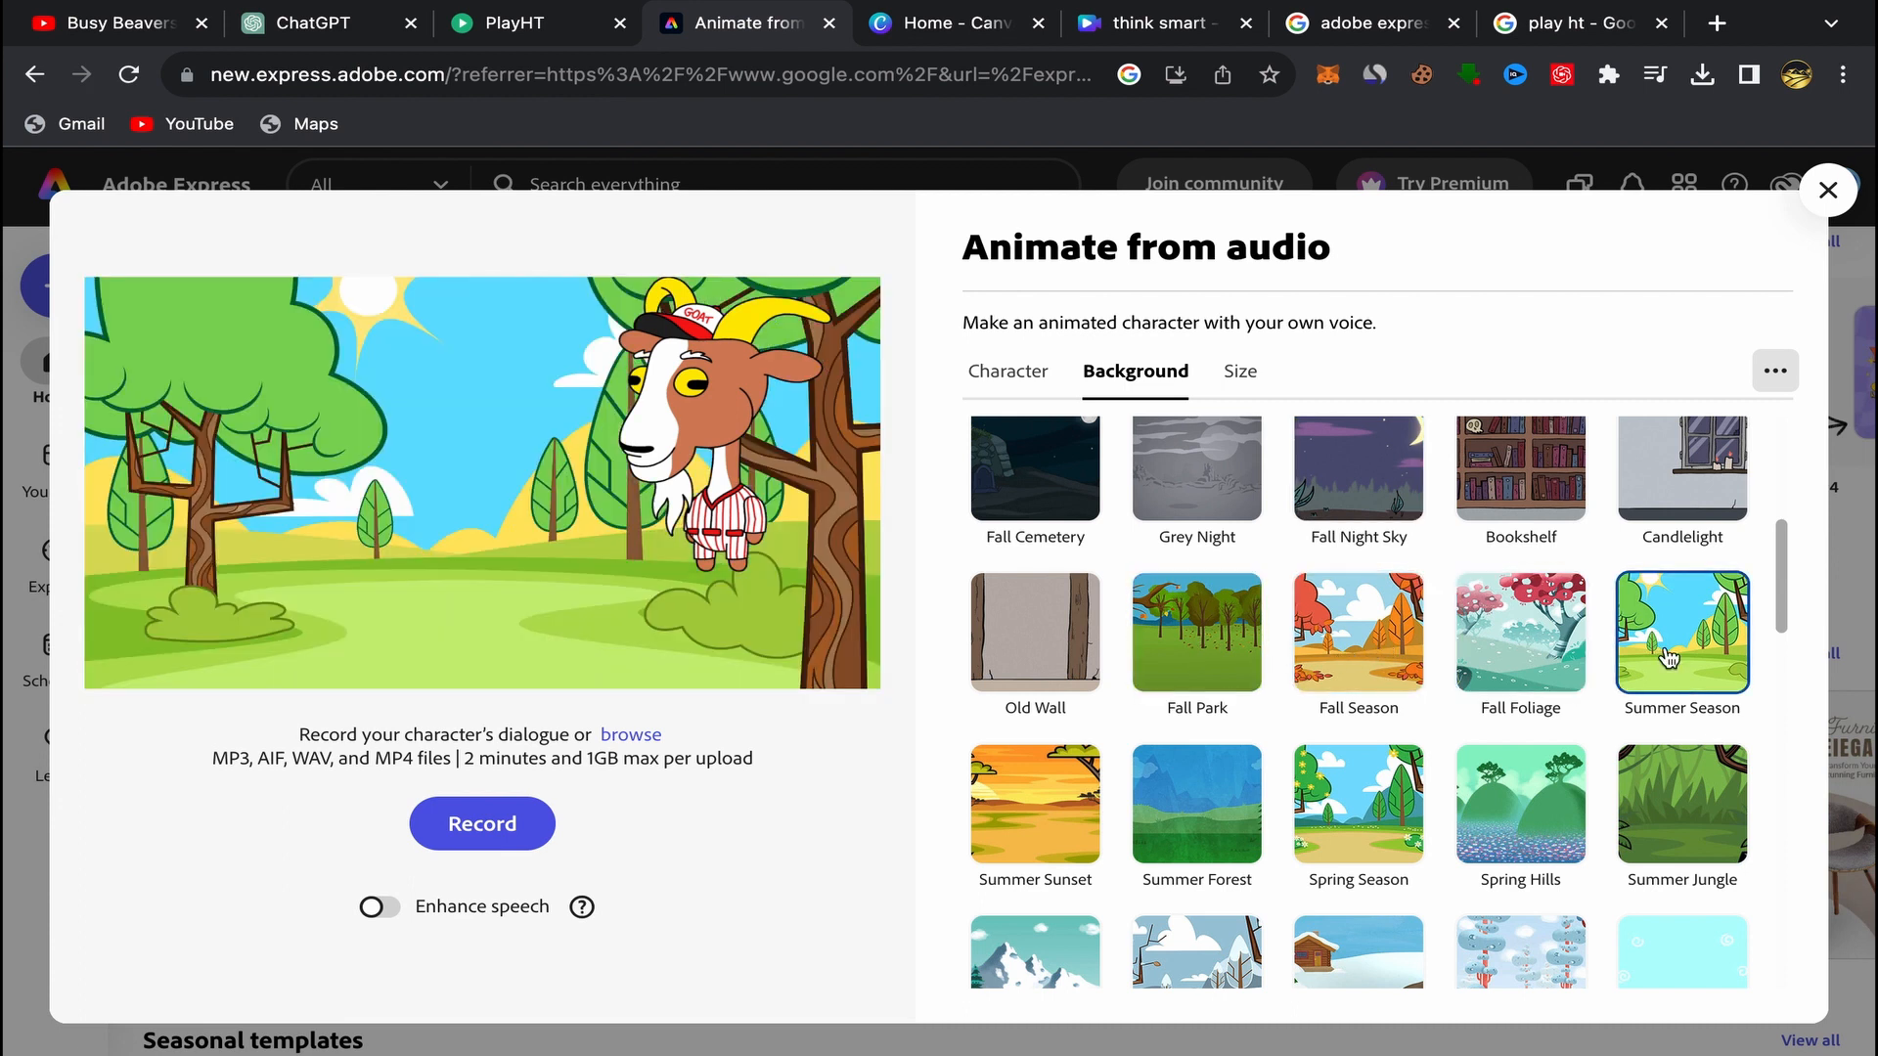
{"action": "left_click", "coordinate": [1203, 820]}
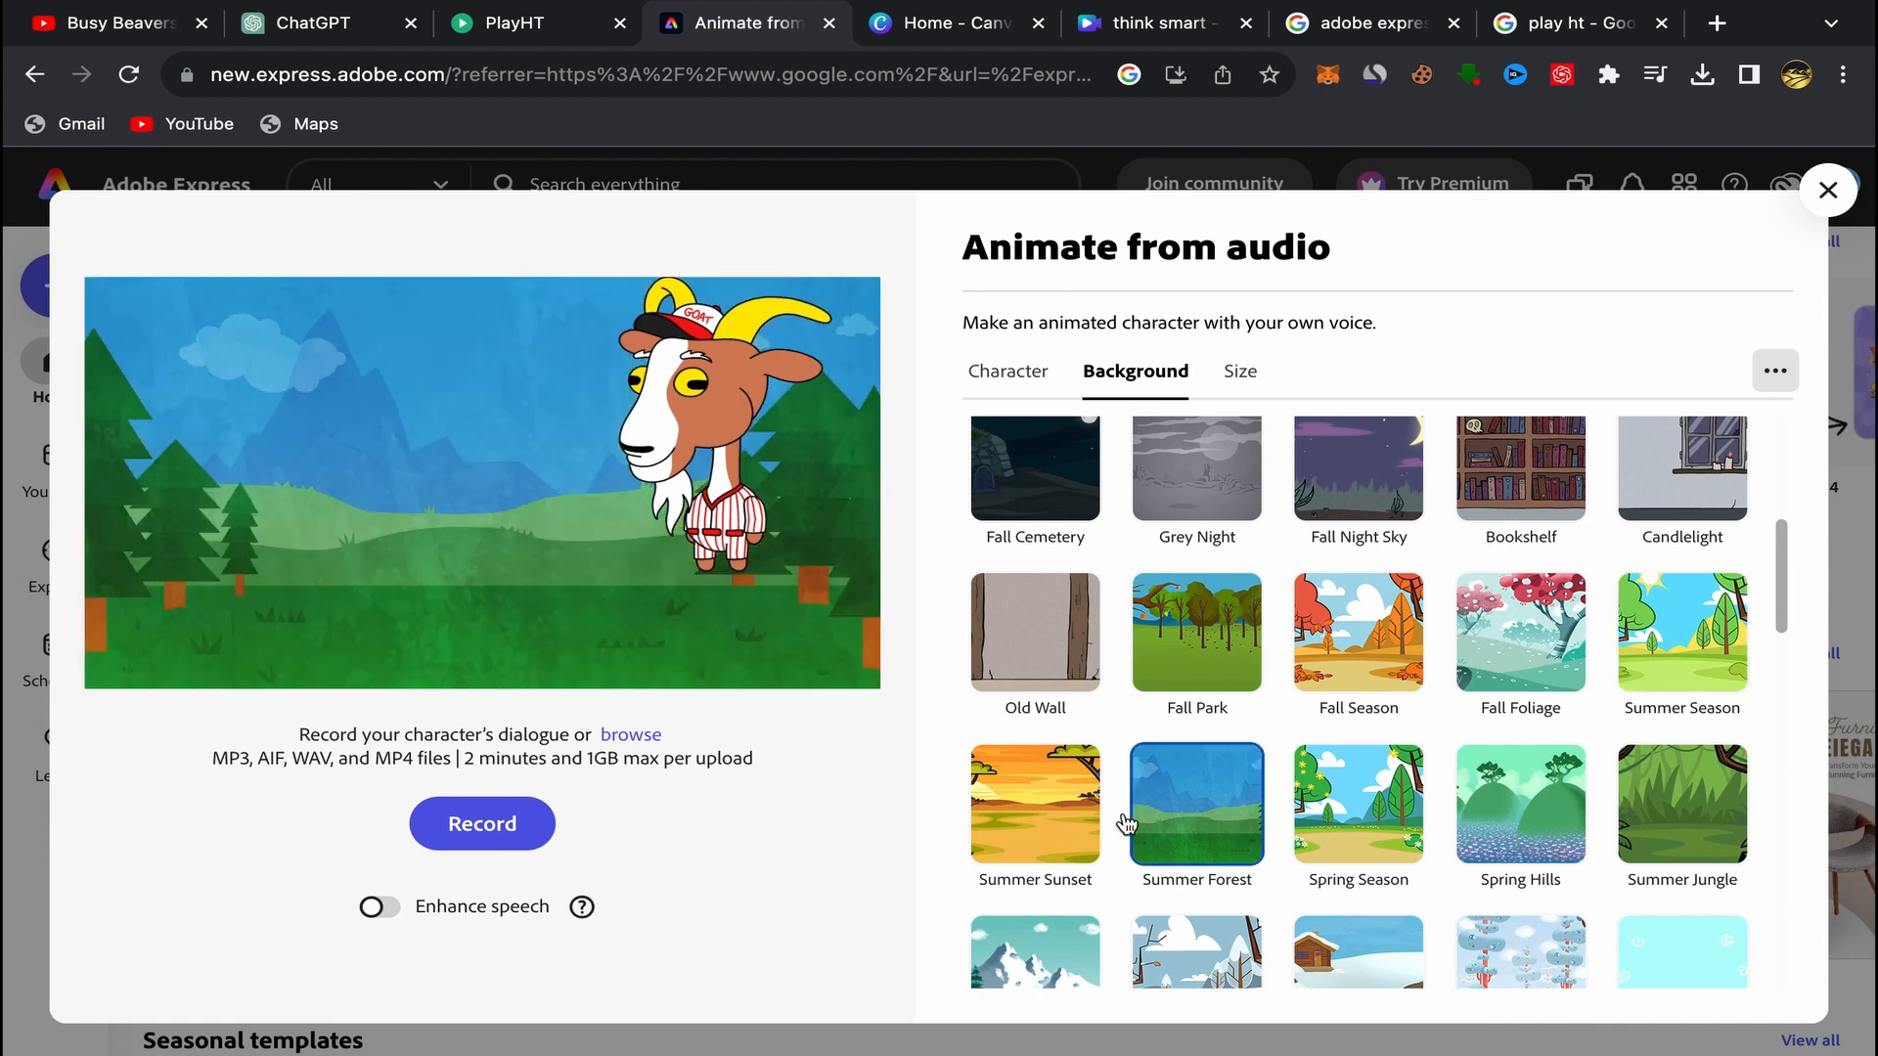
{"action": "left_click", "coordinate": [1052, 826]}
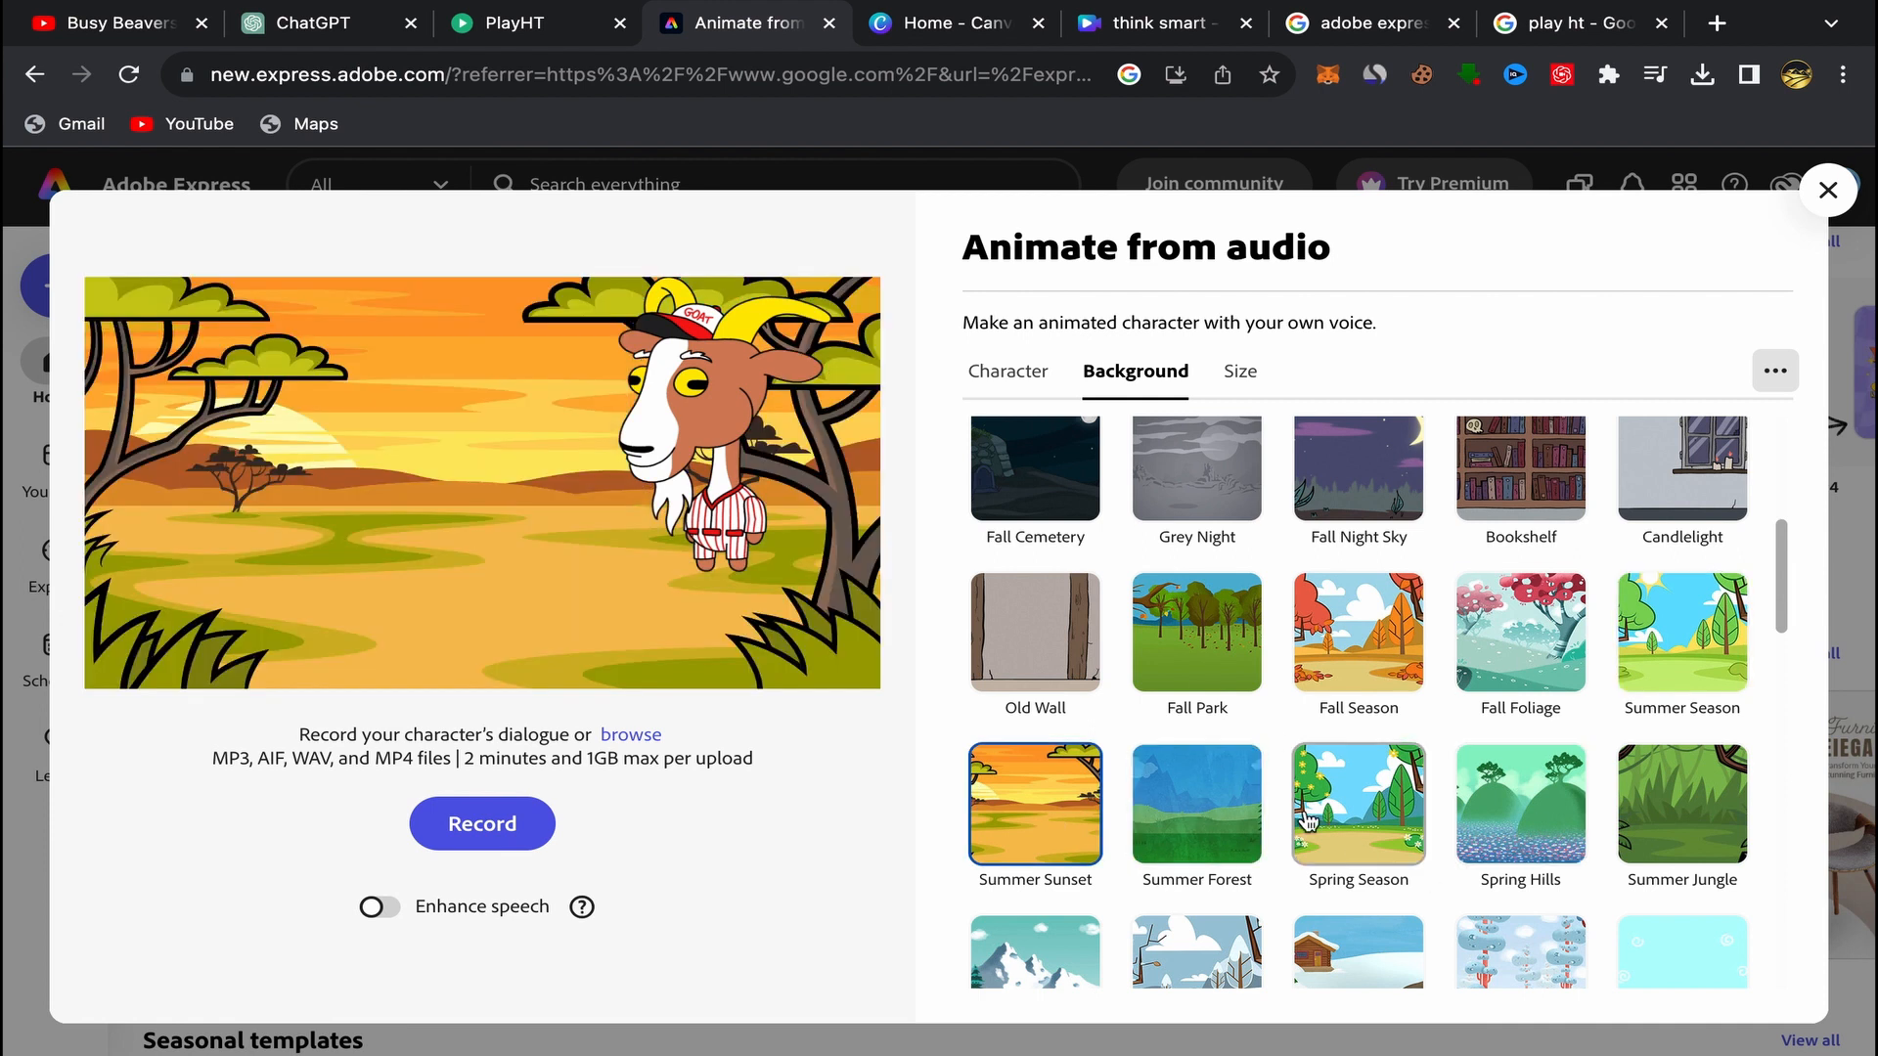
{"action": "scroll", "coordinate": [1320, 802], "scroll_direction": "down", "scroll_amount": 4}
{"action": "scroll", "coordinate": [1281, 761], "scroll_direction": "up", "scroll_amount": 5}
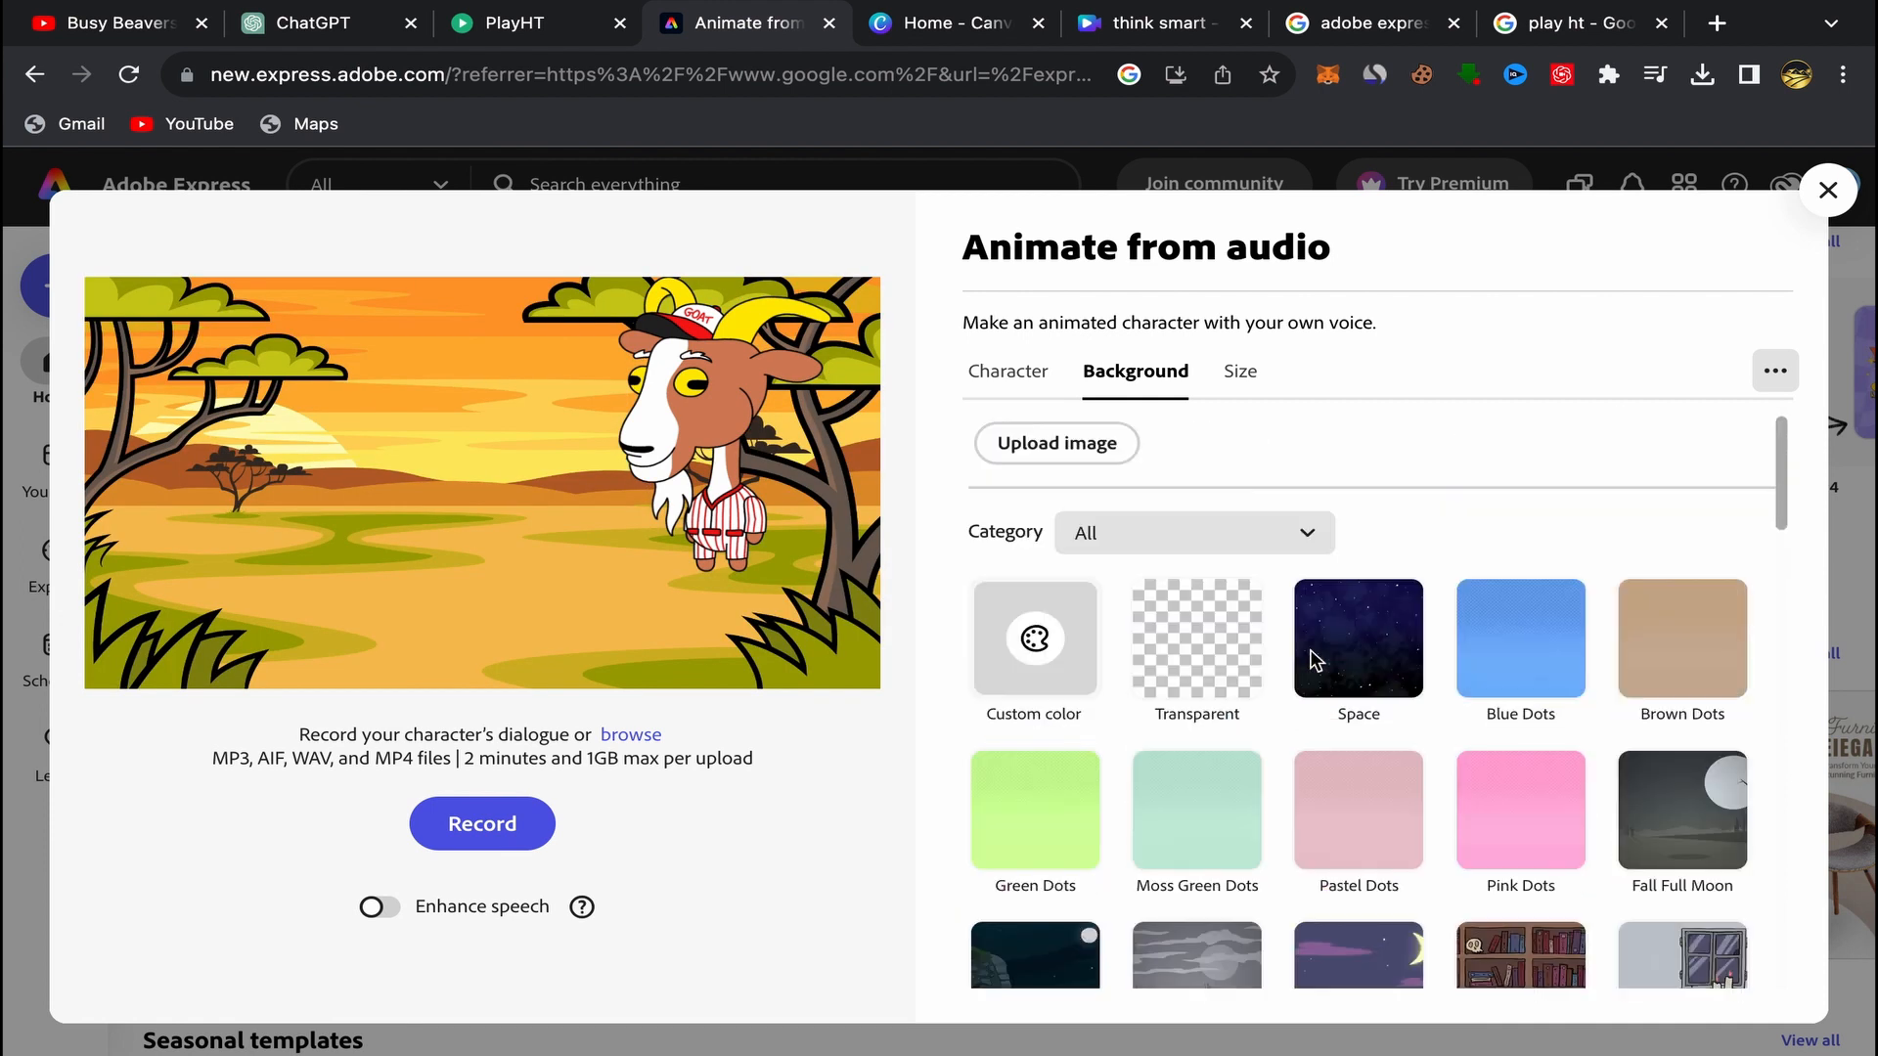
Step: Upload the image Gray Modern Designer Zoom Virtual Background.png from Downloads as the scene background
{"action": "left_click", "coordinate": [1038, 449]}
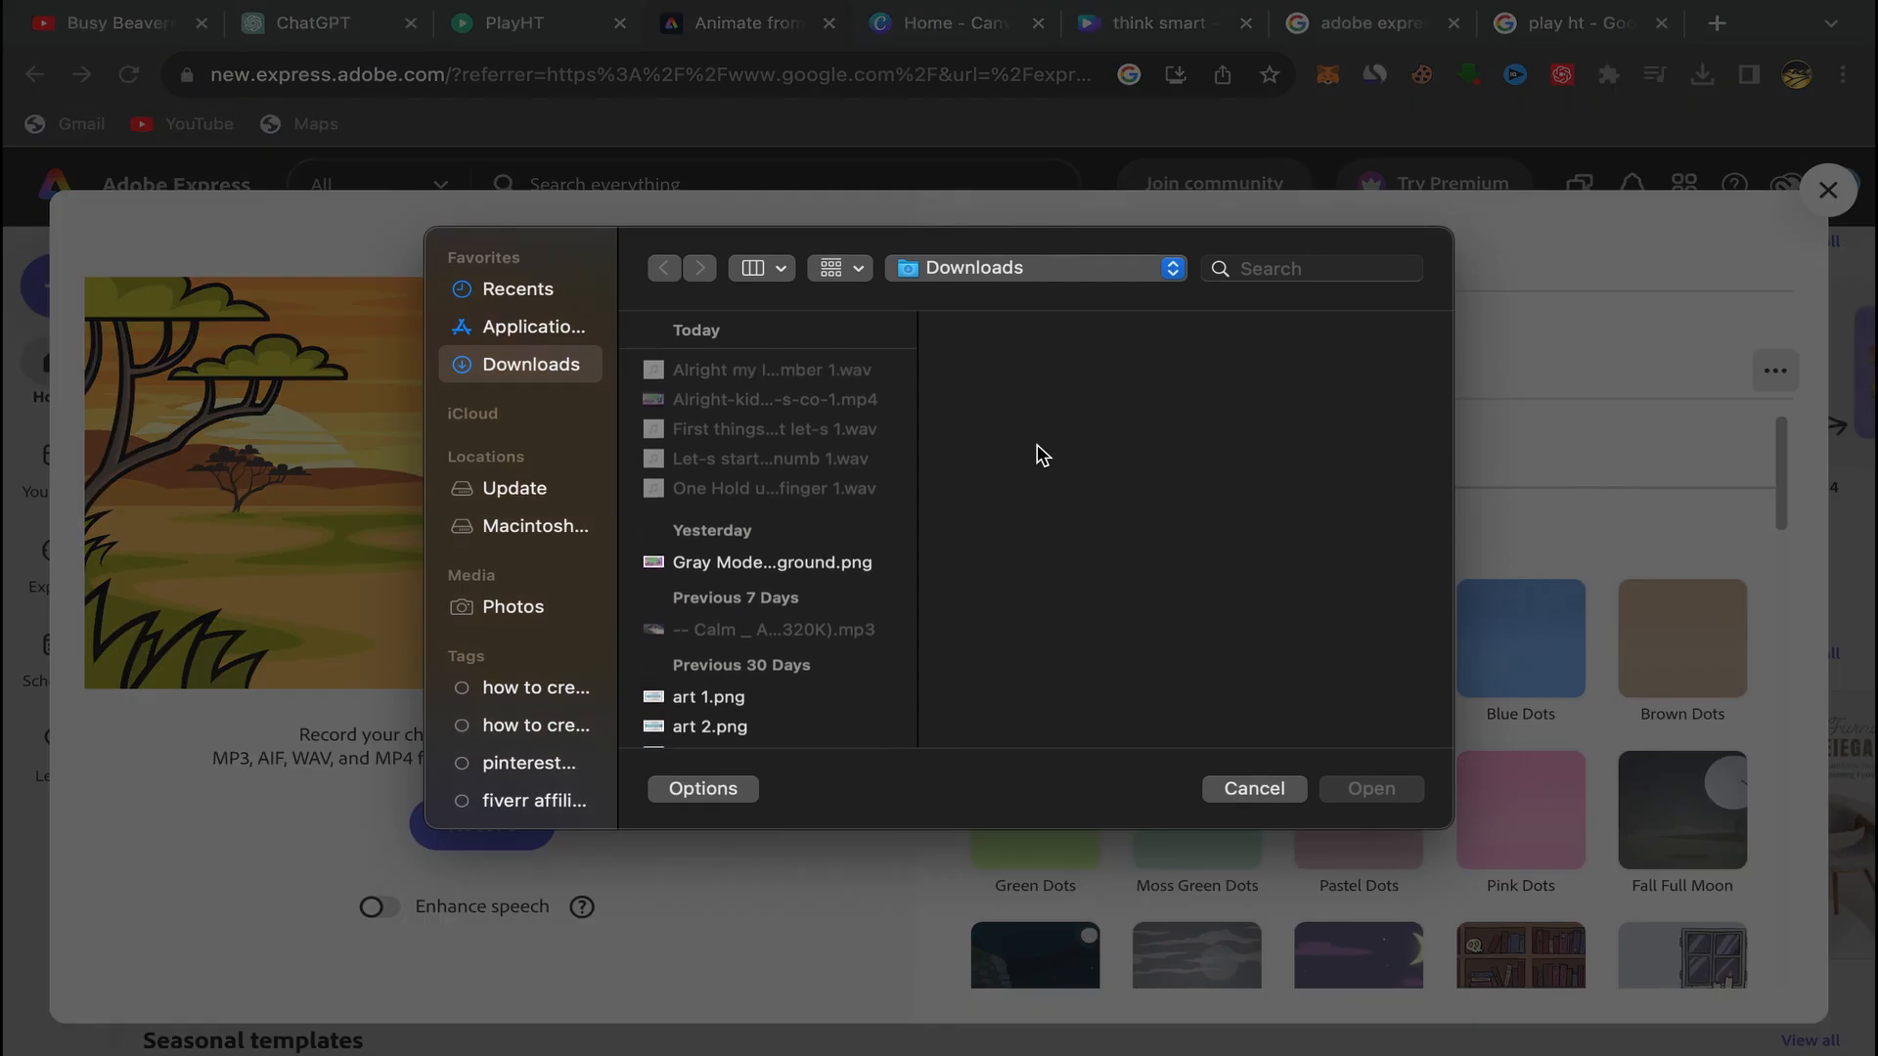
{"action": "left_click", "coordinate": [717, 564]}
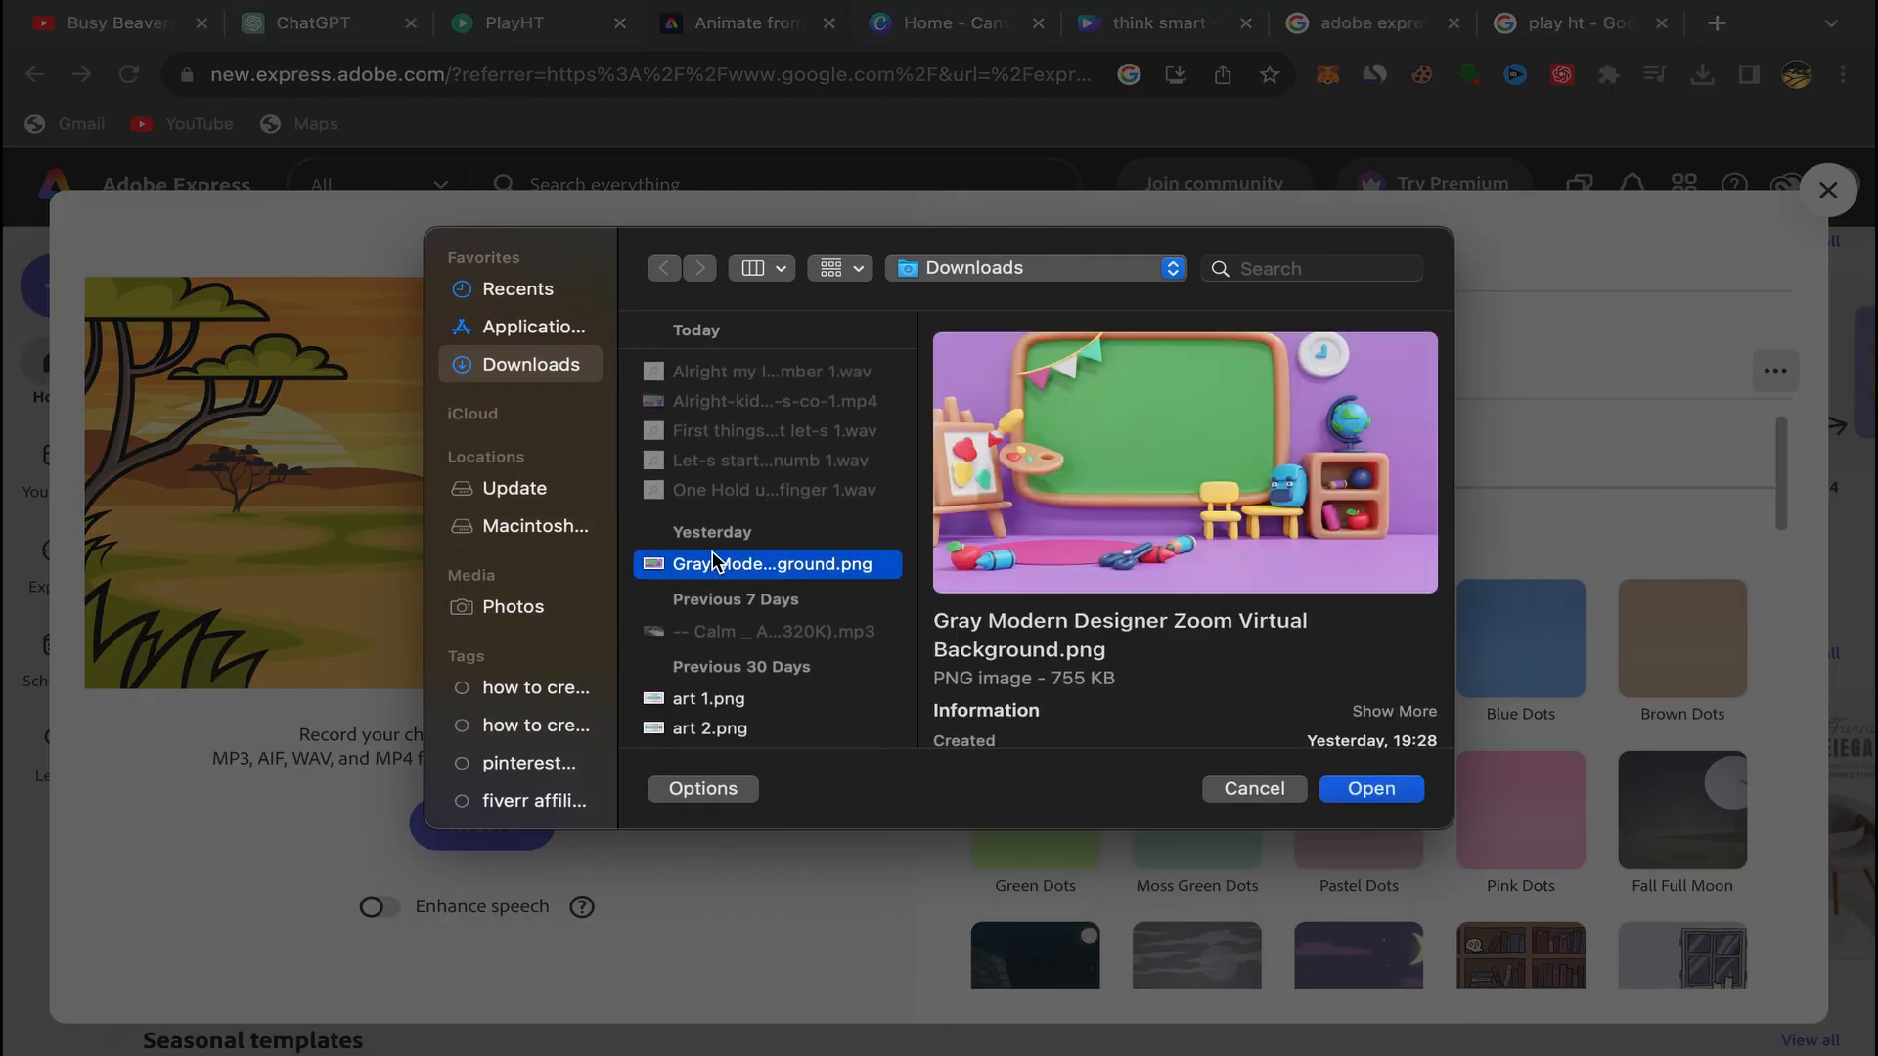
{"action": "left_click", "coordinate": [1373, 790]}
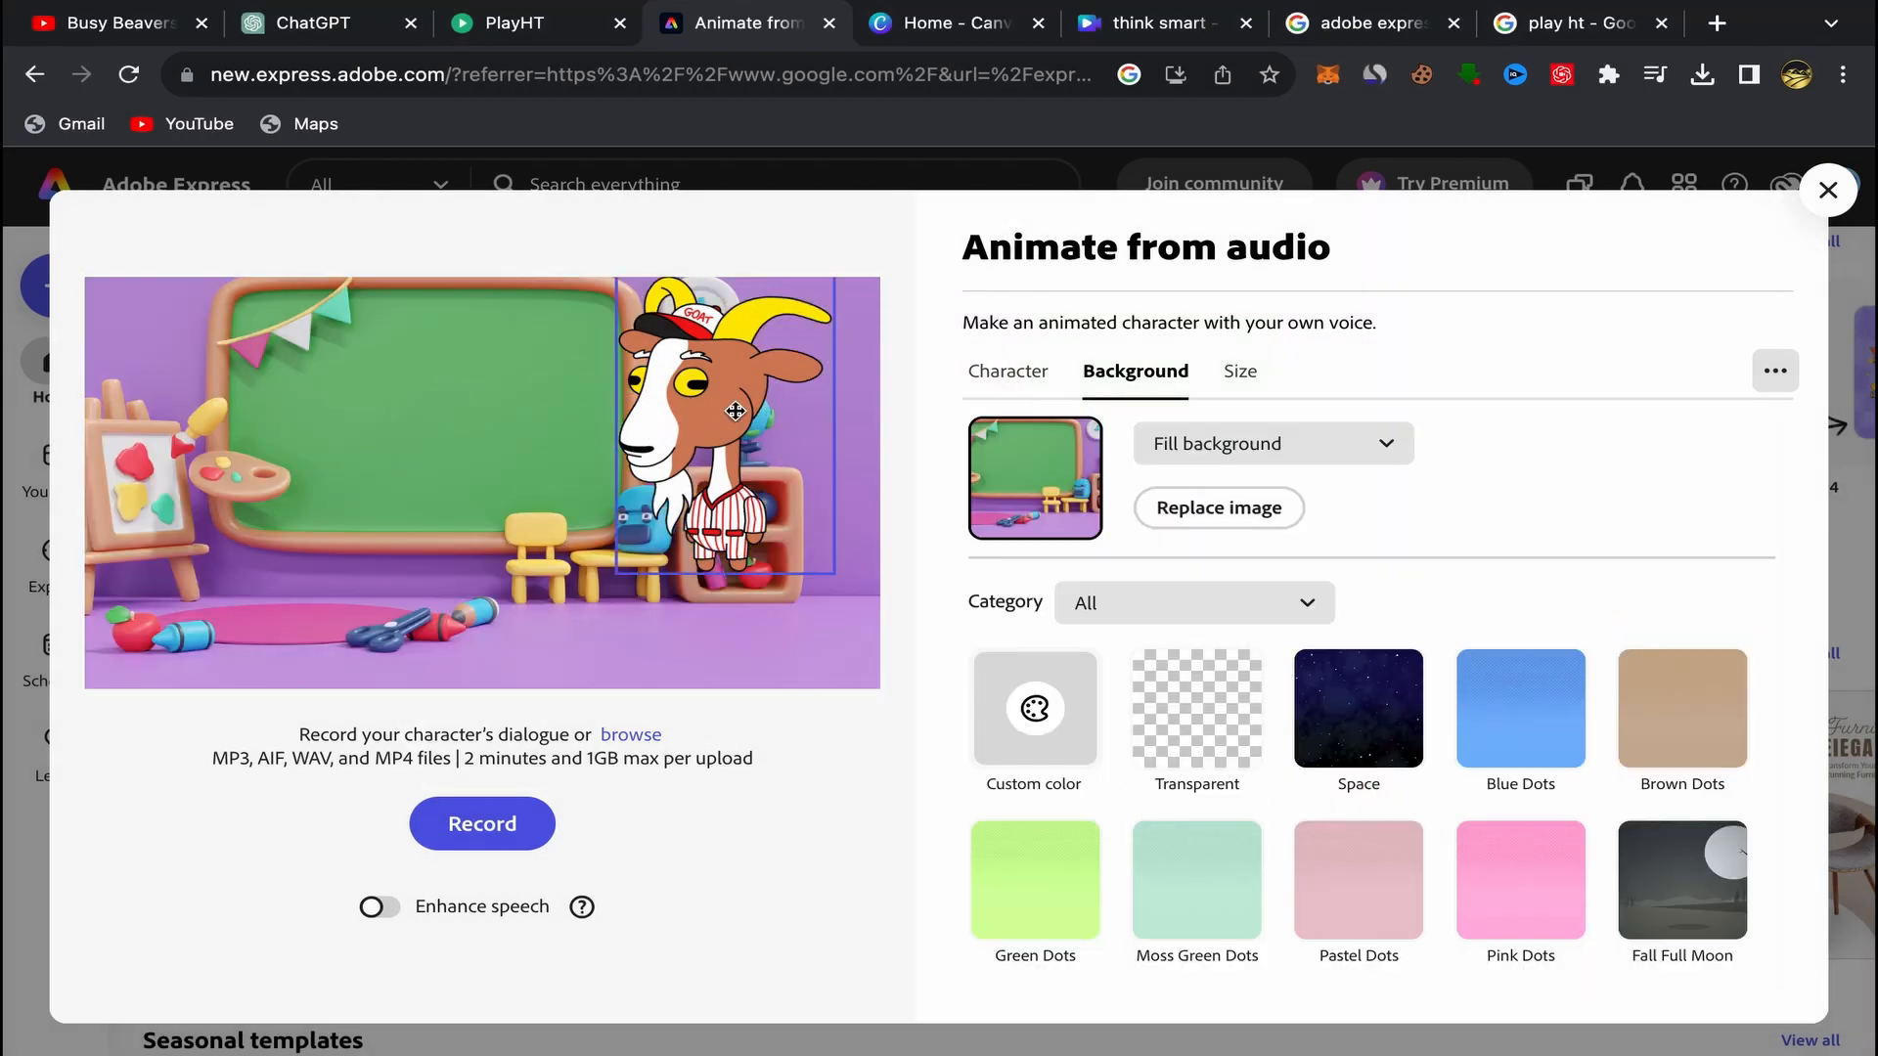
Step: Move the goat to the lower right of the classroom scene and enlarge it to about 106% scale
{"action": "left_click_drag", "start_coordinate": [735, 411], "coordinate": [779, 519]}
{"action": "left_click_drag", "start_coordinate": [659, 385], "coordinate": [589, 296]}
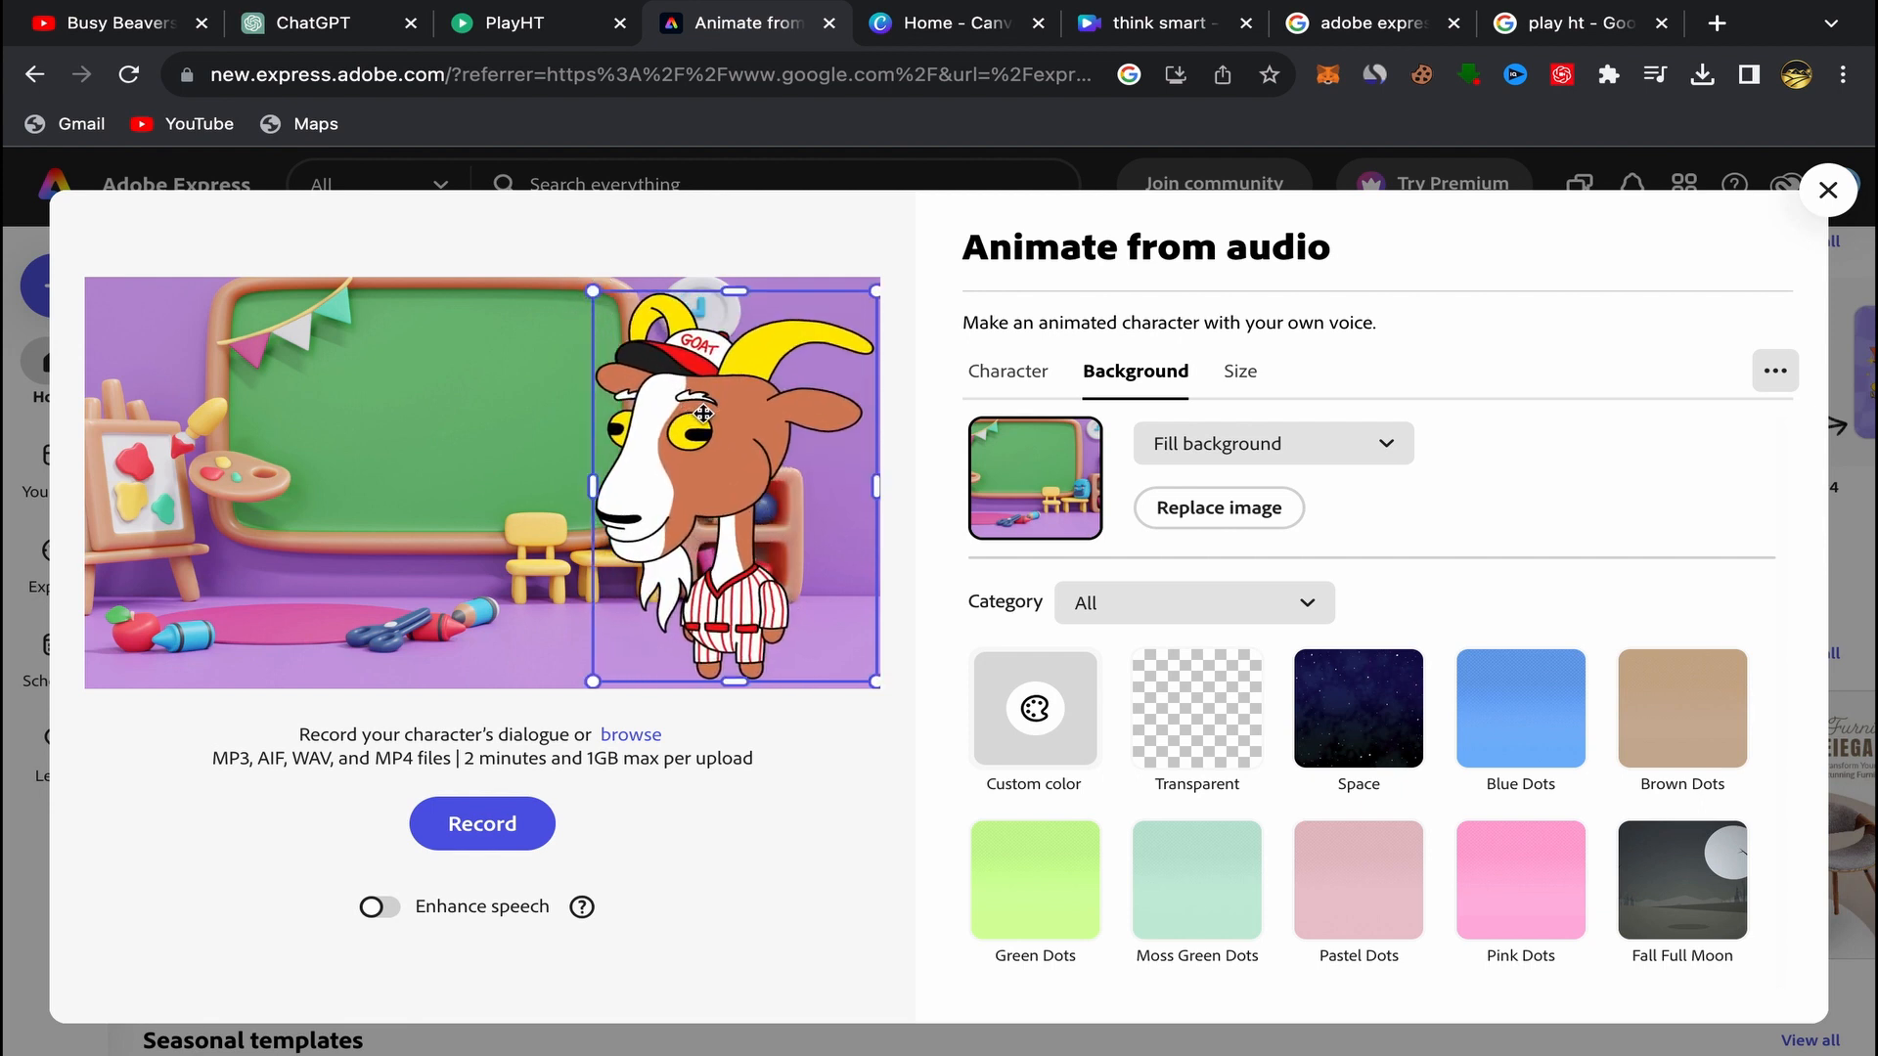
{"action": "left_click", "coordinate": [802, 717]}
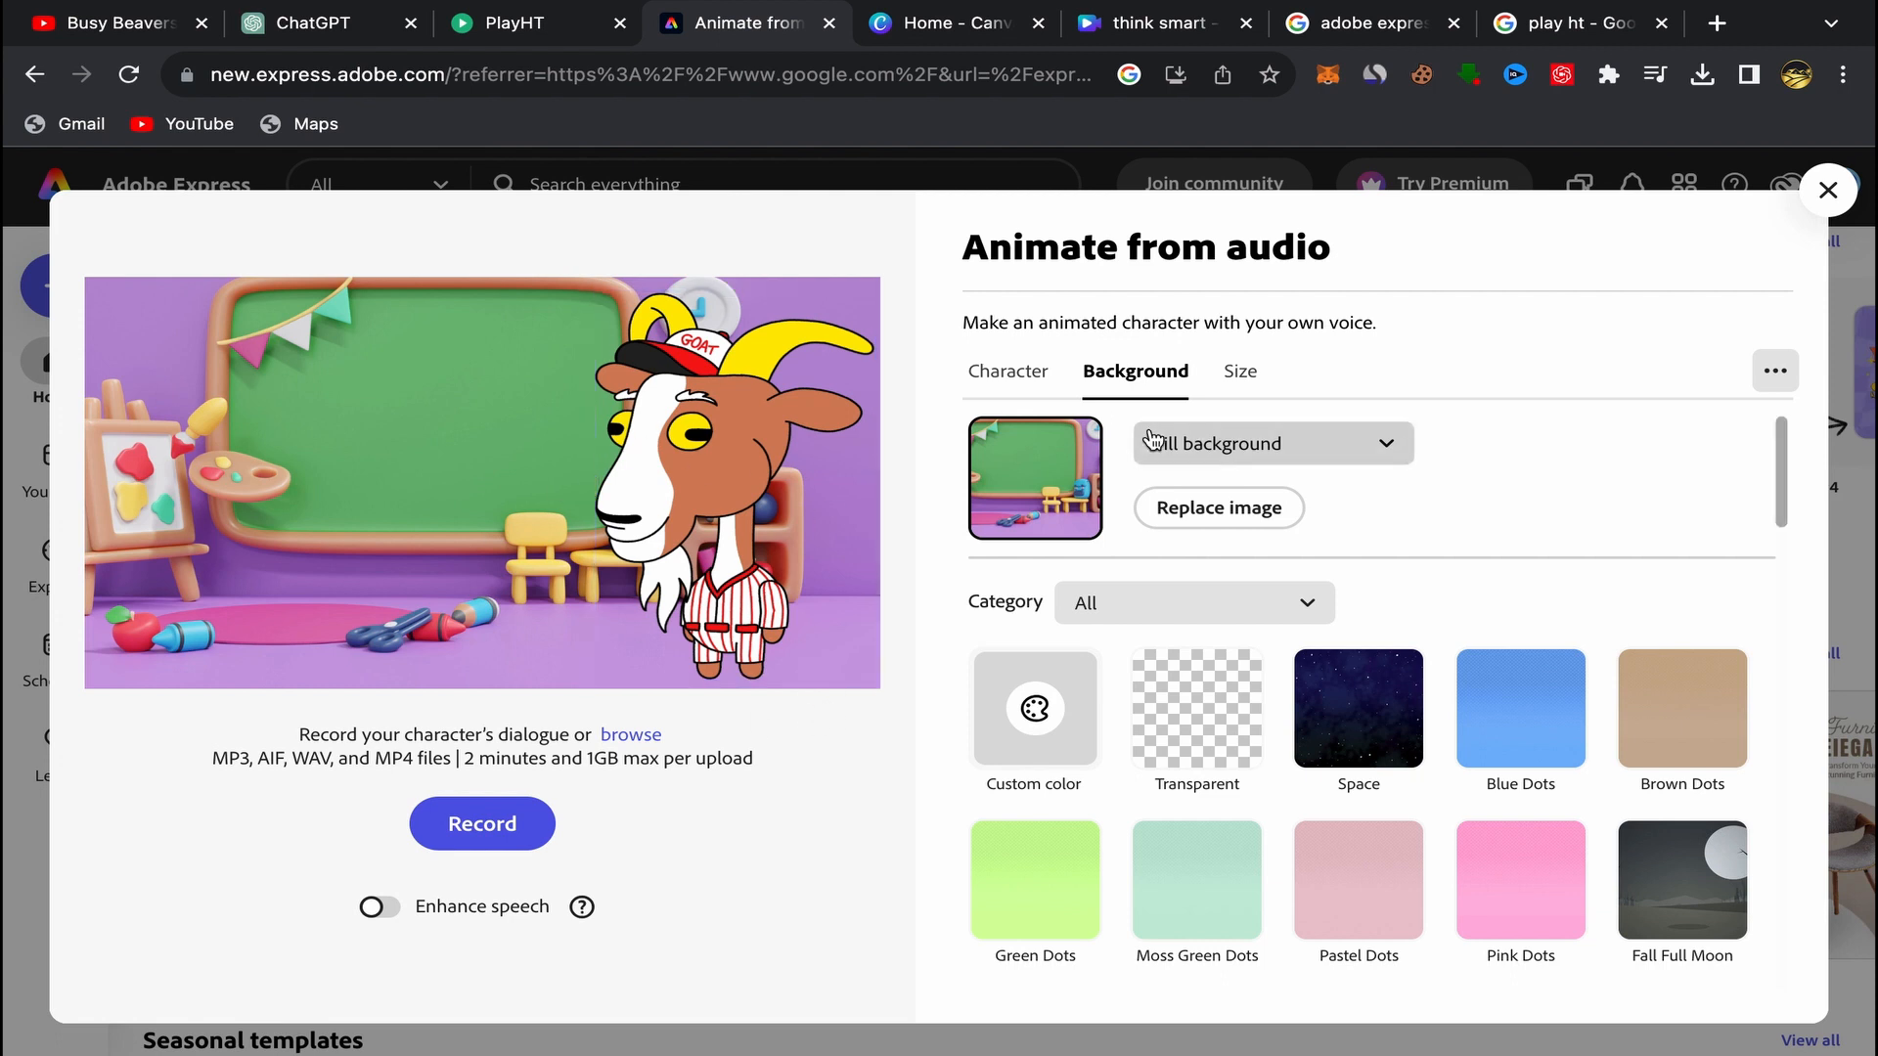
Step: Set the animation's size preset to YouTube, keeping the 1920 x 1080 landscape format
{"action": "left_click", "coordinate": [1242, 380]}
{"action": "left_click", "coordinate": [1316, 449]}
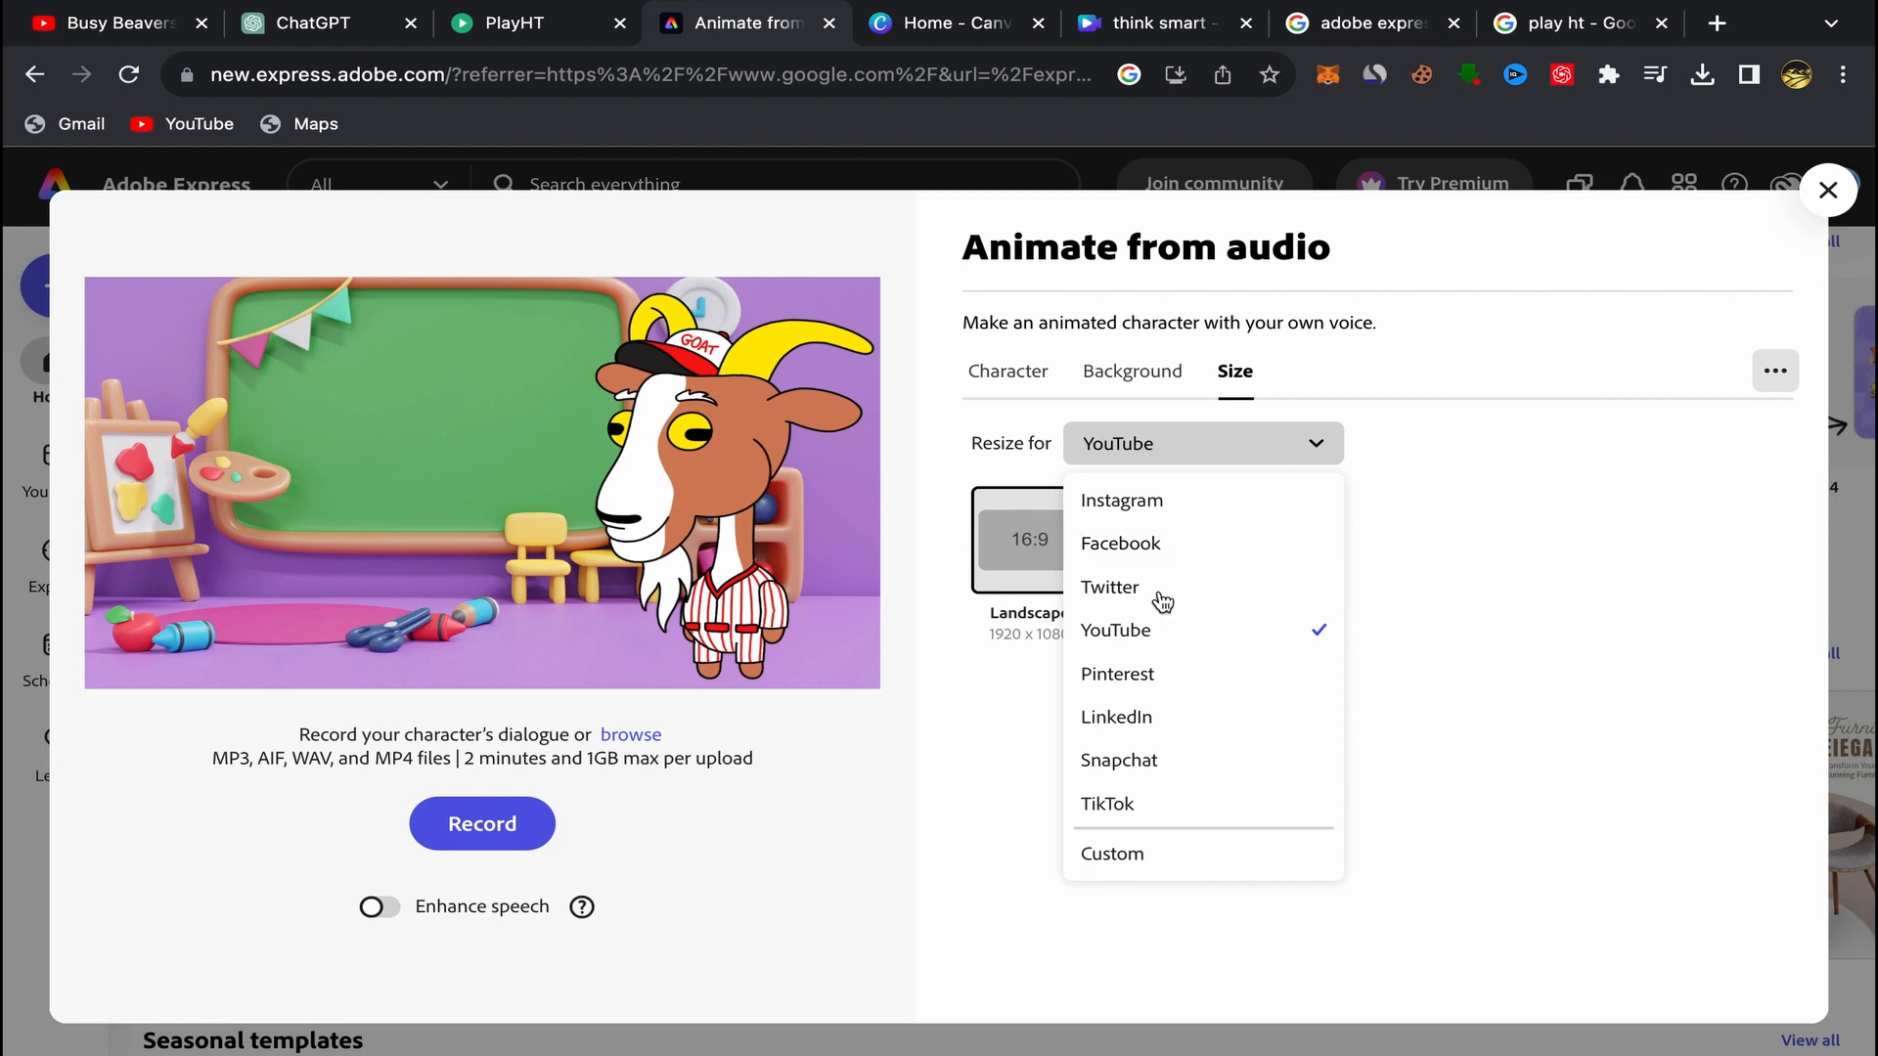
{"action": "left_click", "coordinate": [1164, 635]}
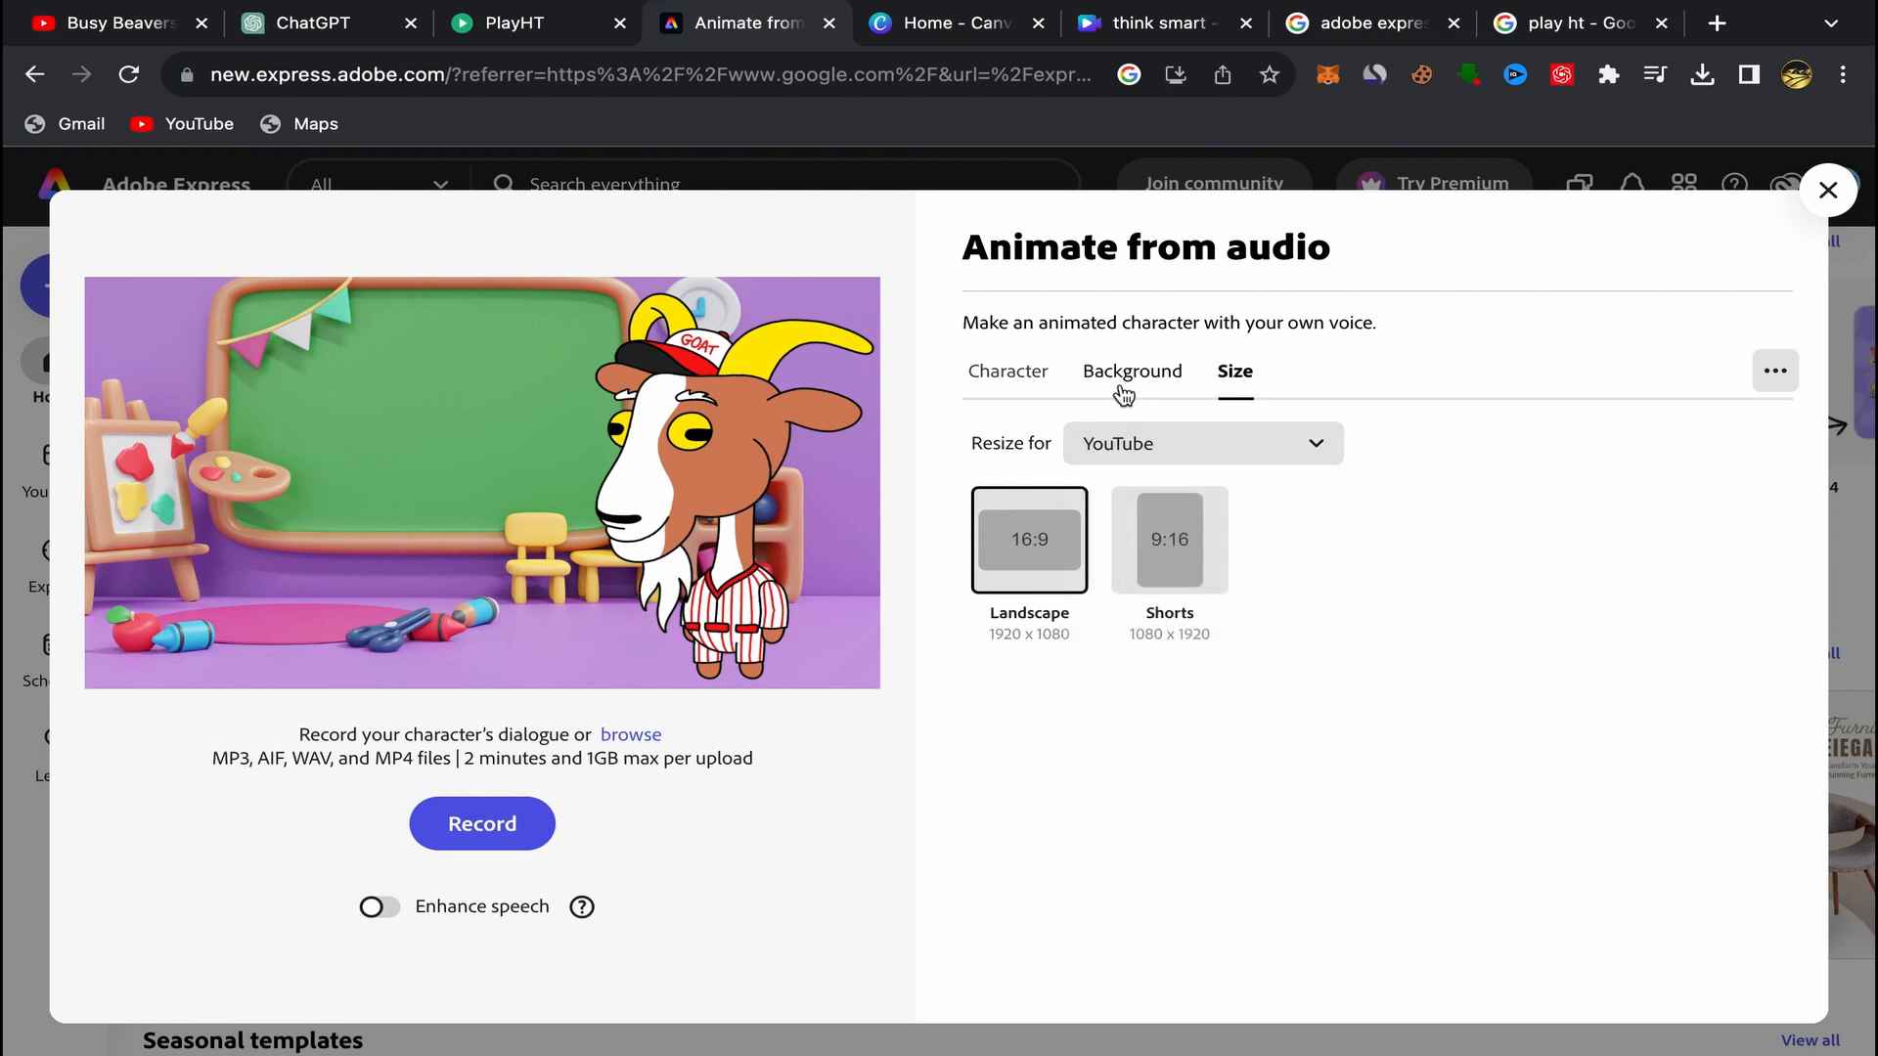
Step: Upload Alright my little number 1.wav from Downloads as the goat's dialogue and play the generated animation
{"action": "left_click", "coordinate": [1007, 373]}
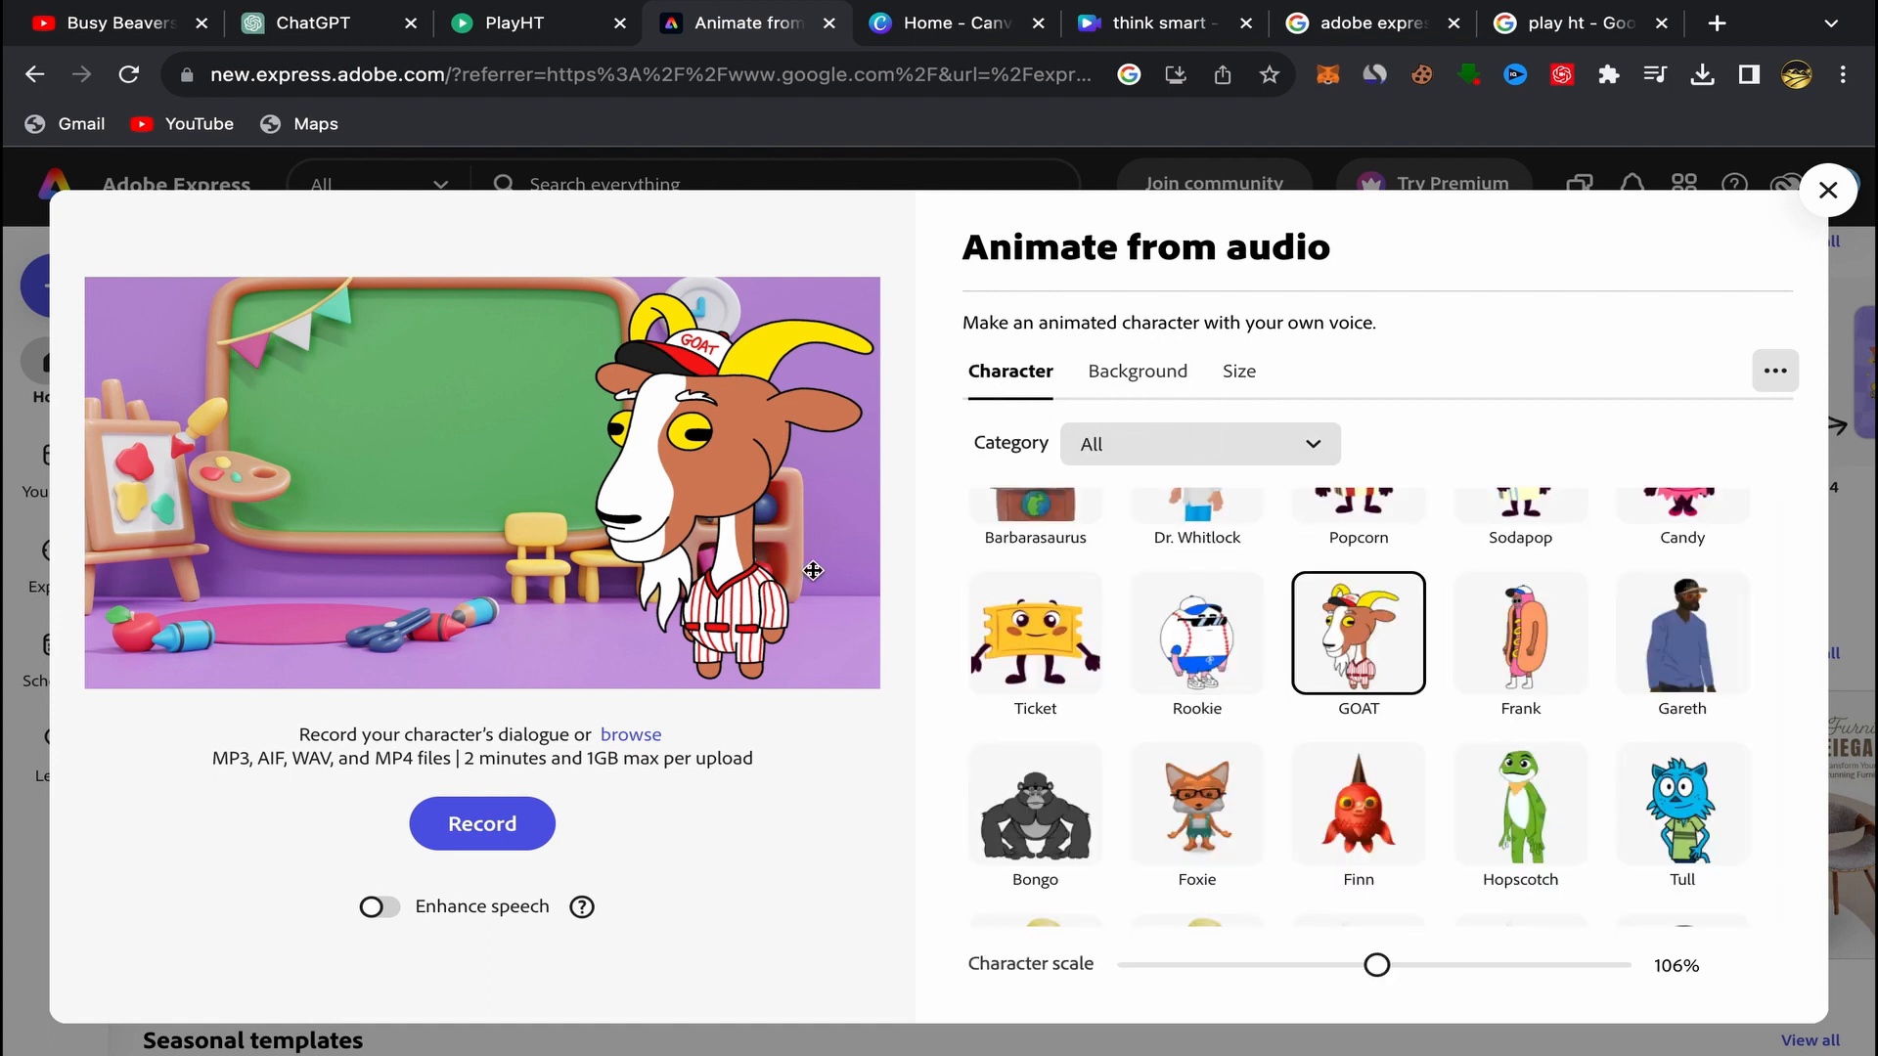
{"action": "left_click", "coordinate": [631, 737]}
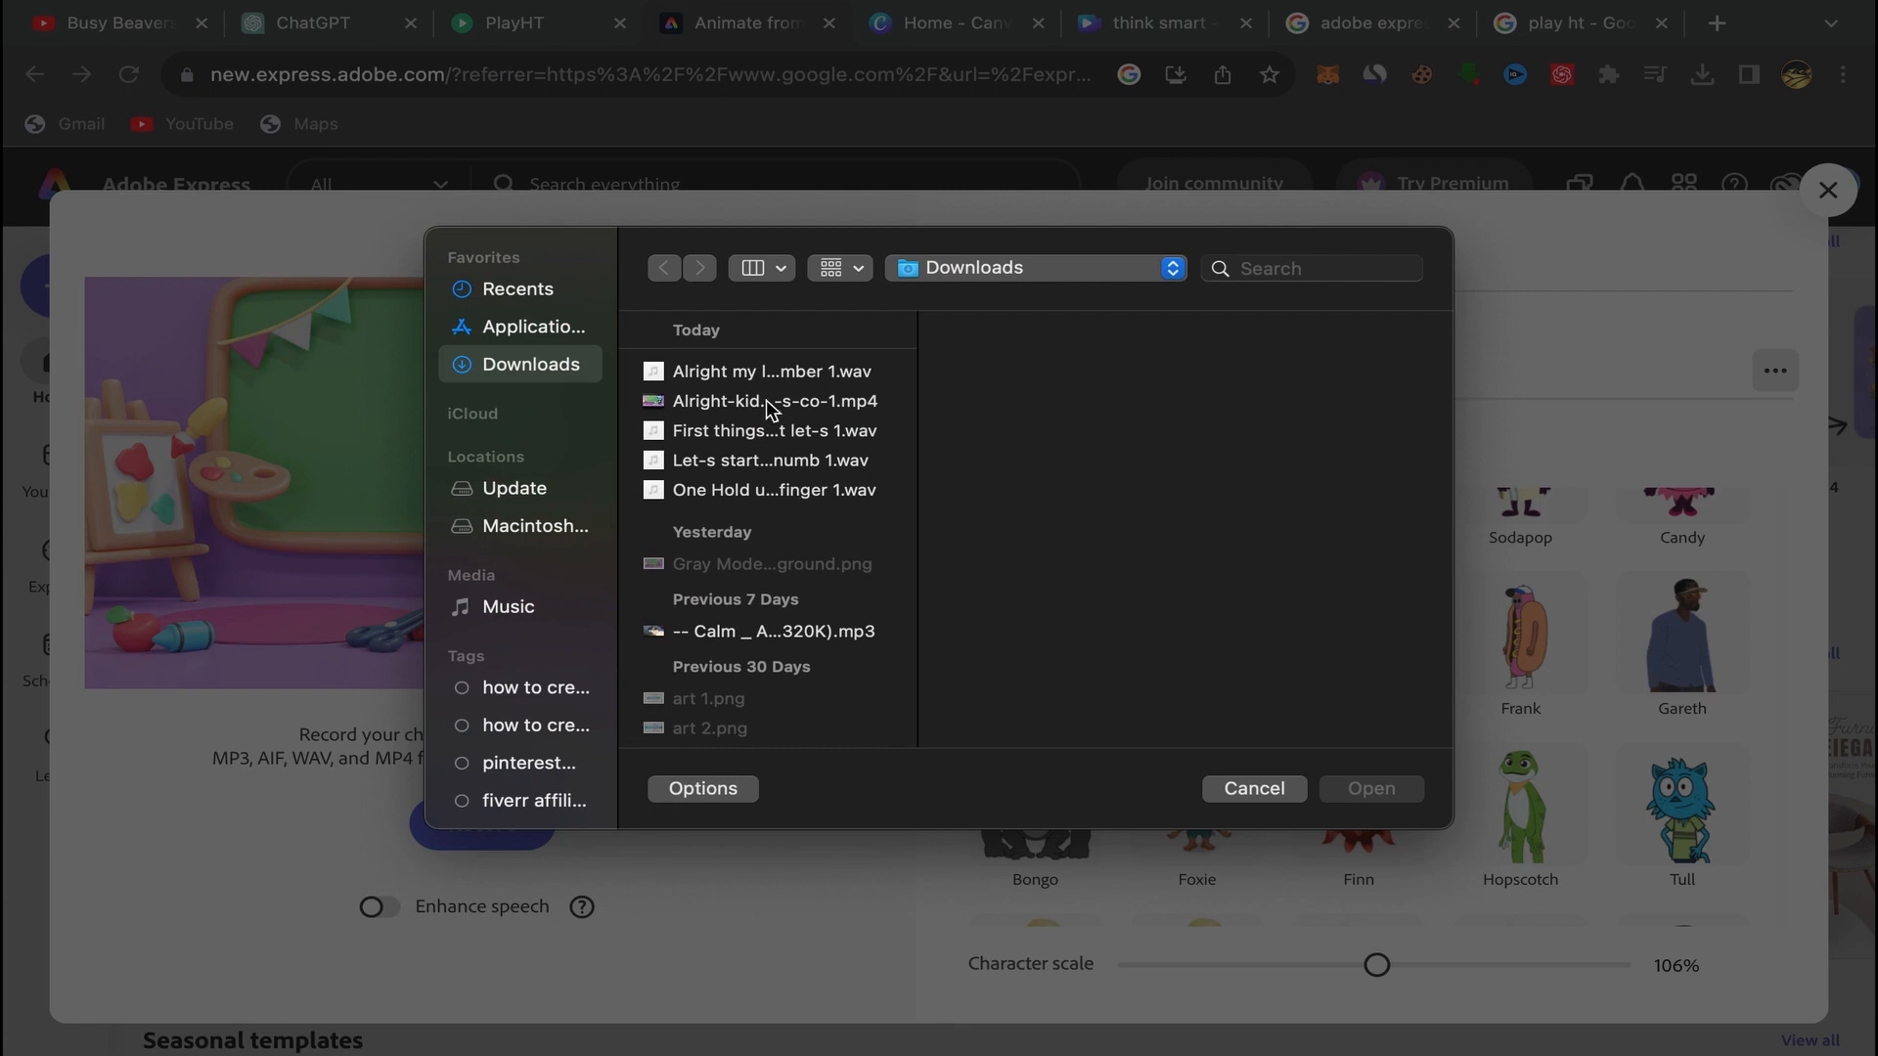
{"action": "left_click", "coordinate": [731, 375]}
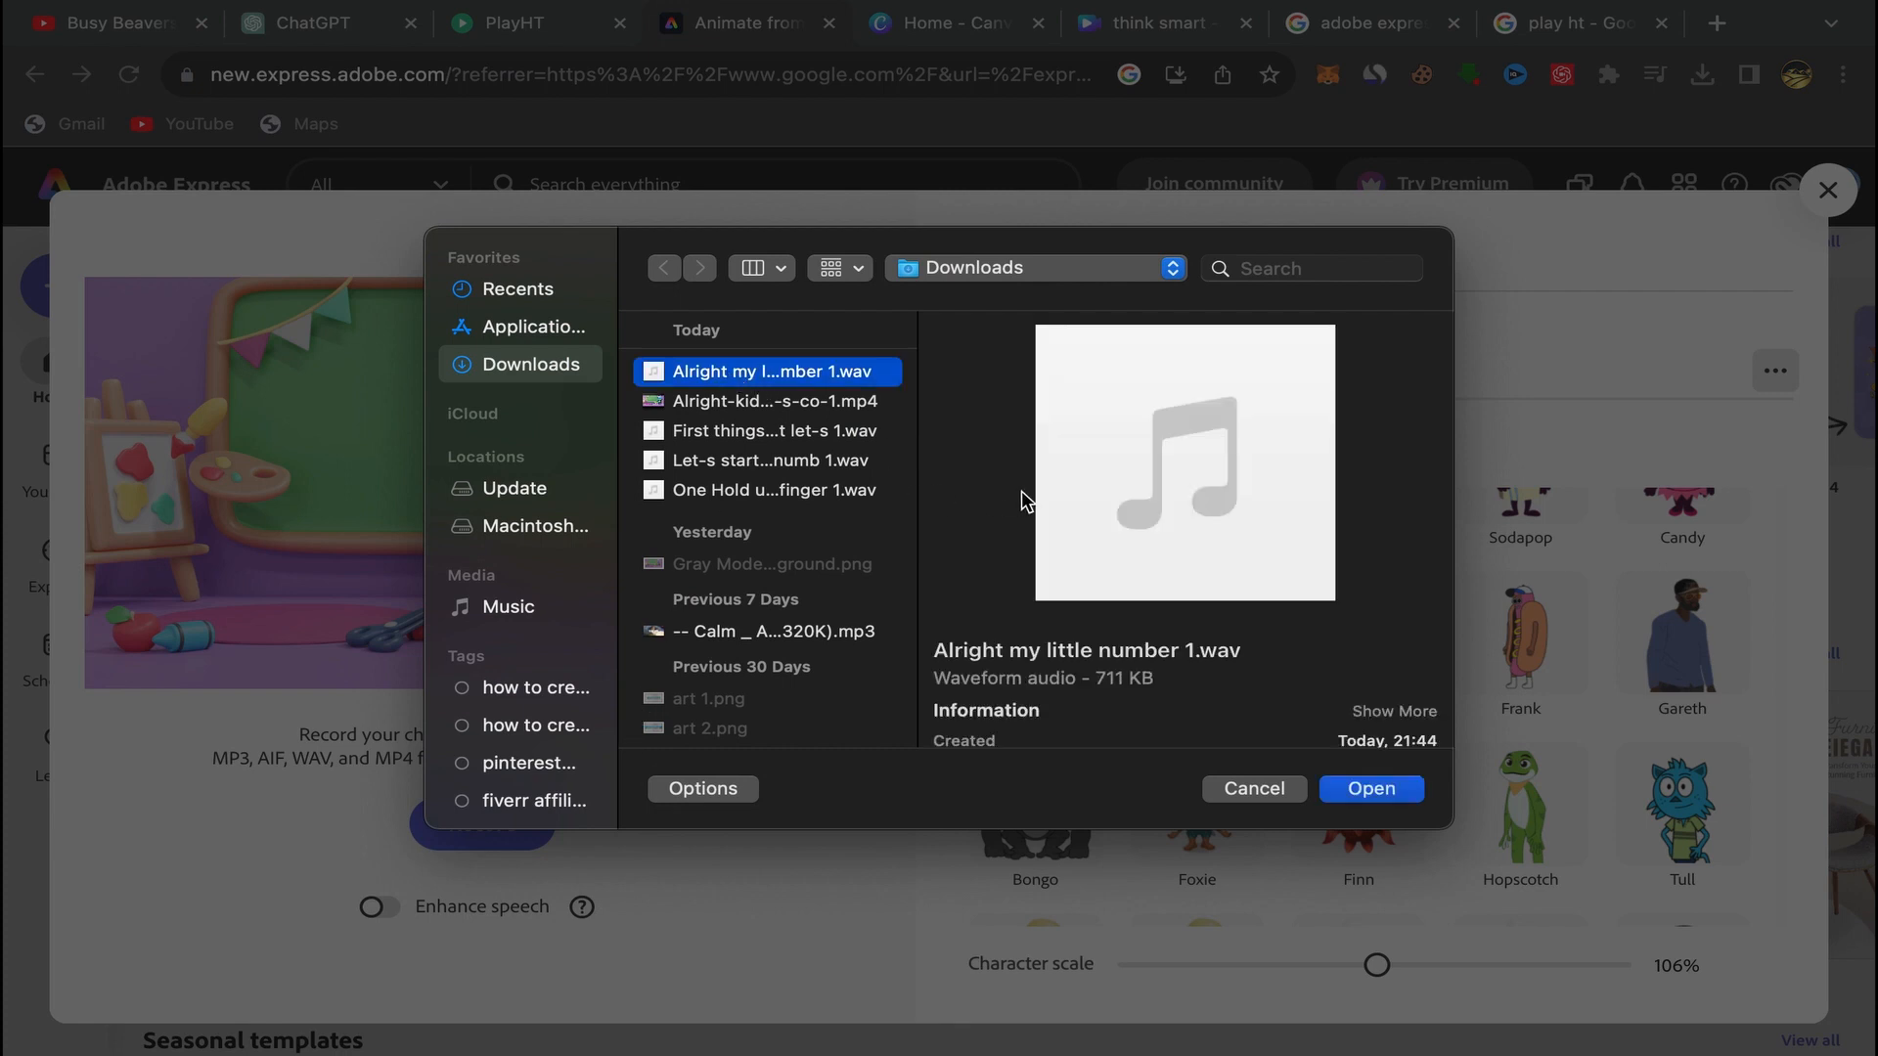
{"action": "mouse_move", "coordinate": [1154, 510]}
{"action": "left_click", "coordinate": [1184, 464]}
{"action": "mouse_move", "coordinate": [1076, 5]}
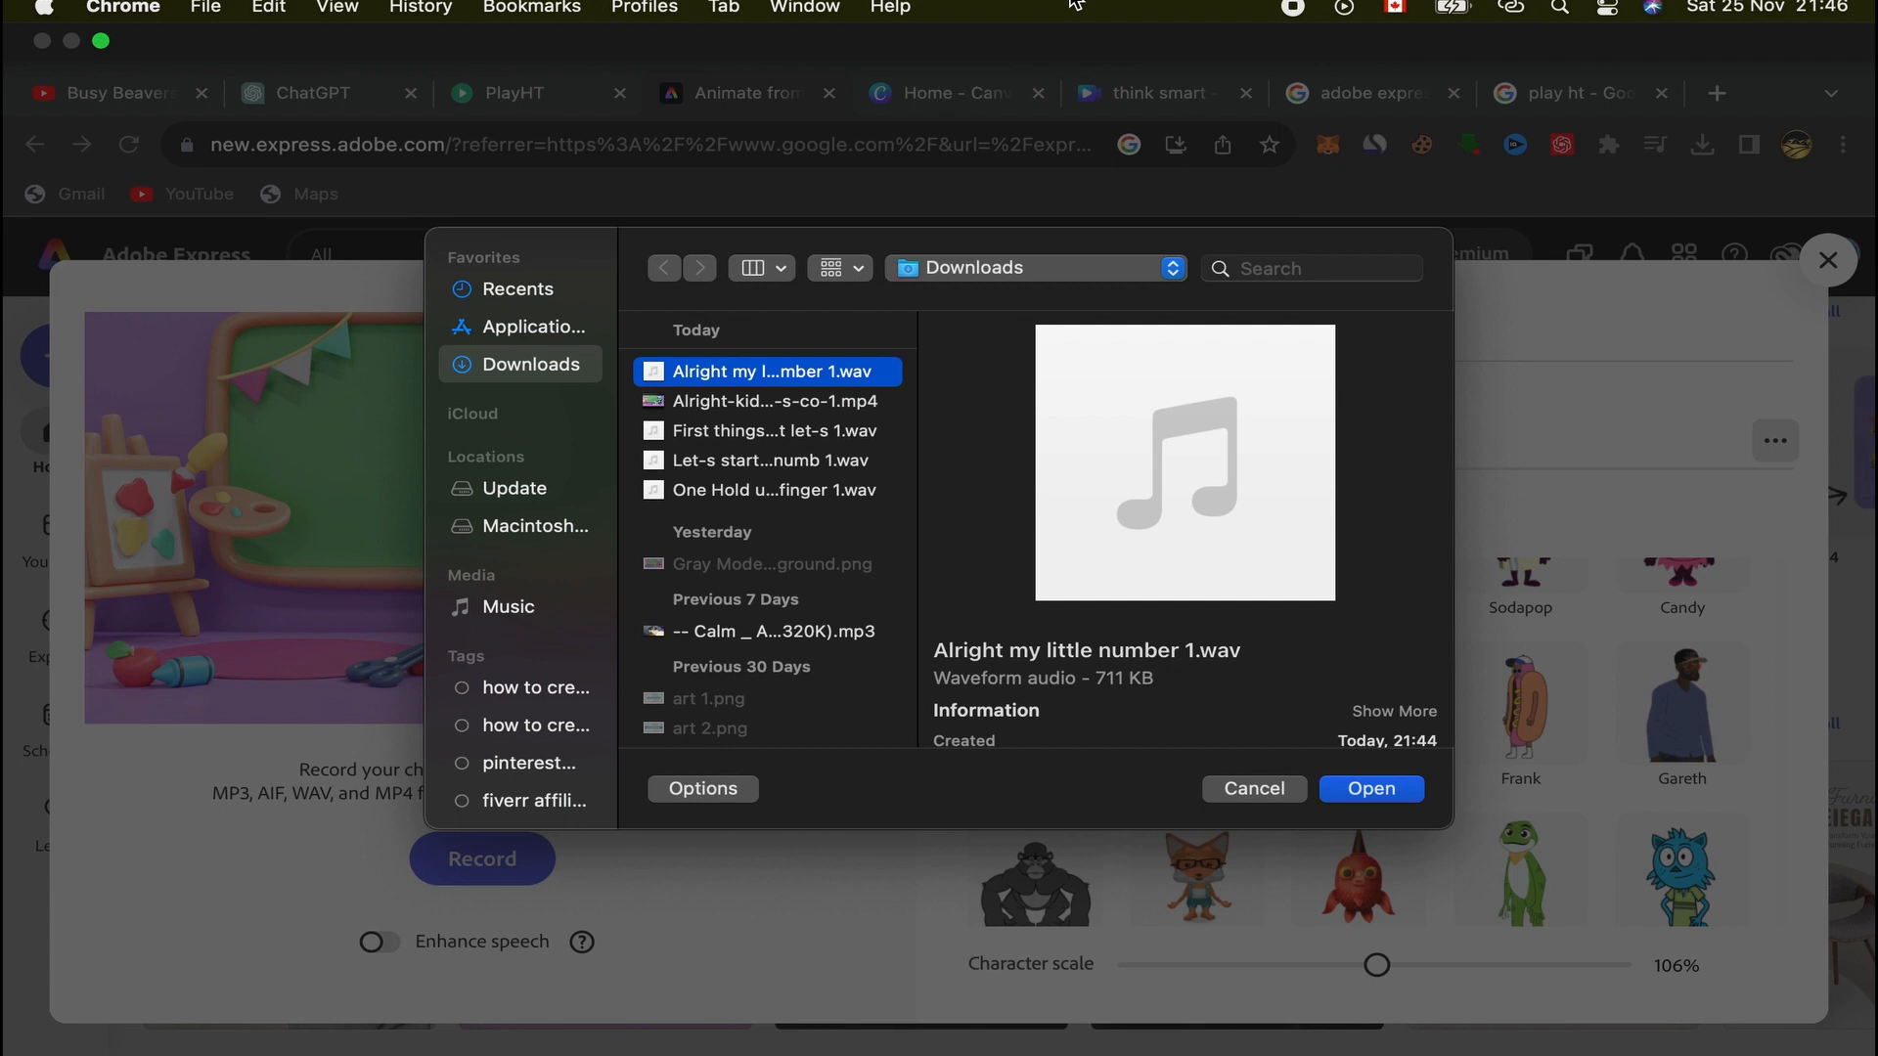
{"action": "mouse_move", "coordinate": [1029, 577]}
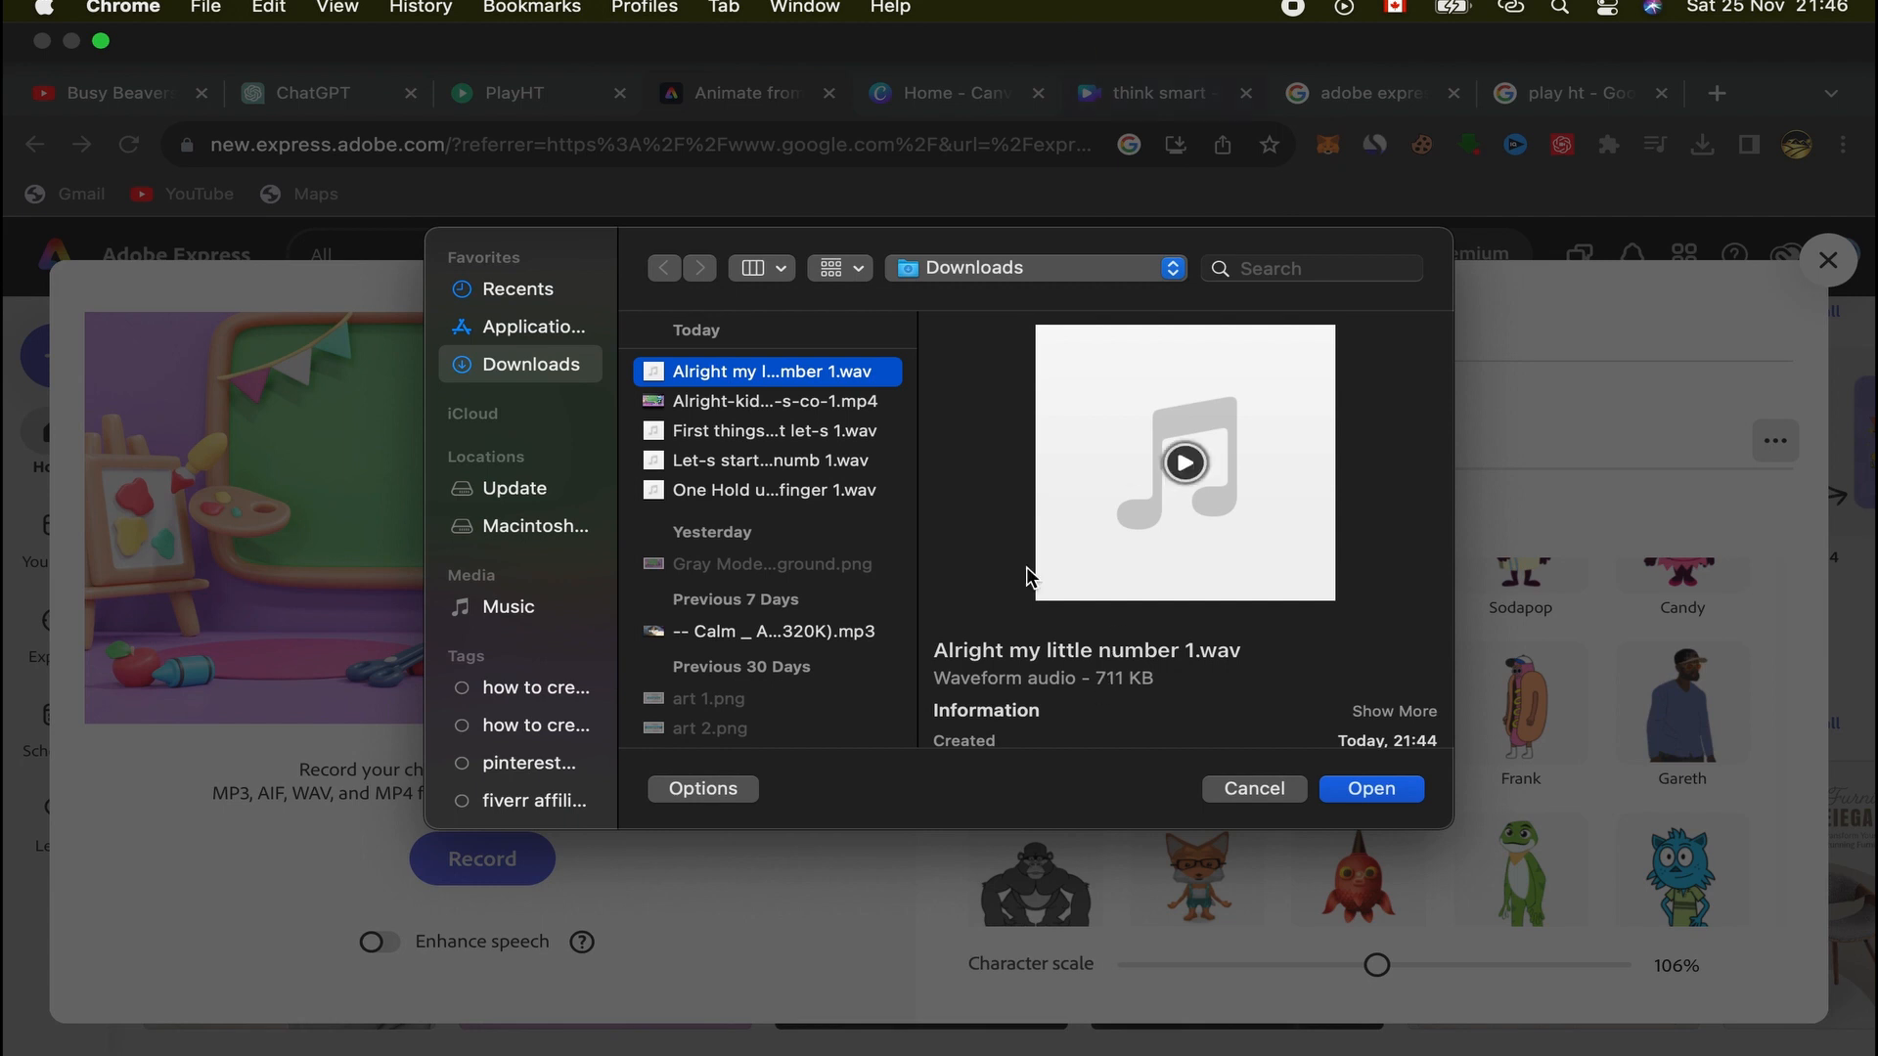
{"action": "left_click", "coordinate": [1372, 789]}
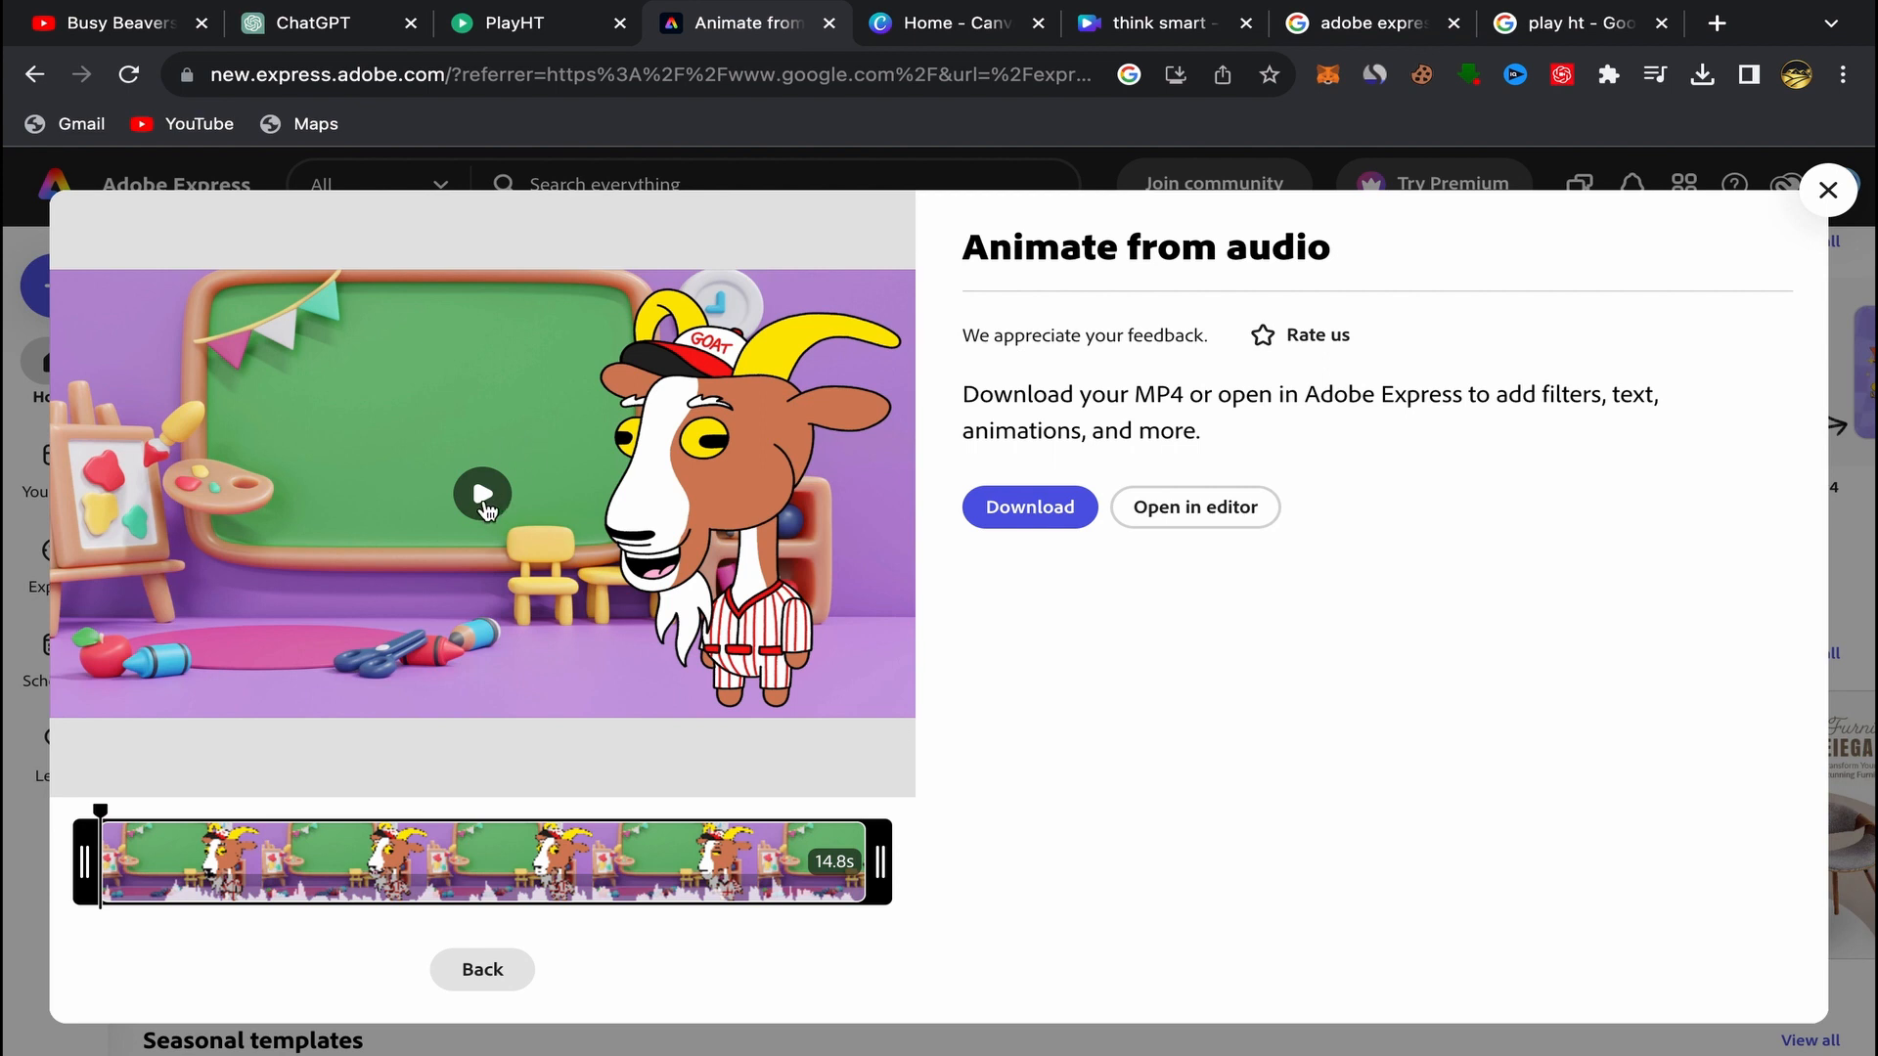
{"action": "left_click", "coordinate": [483, 495]}
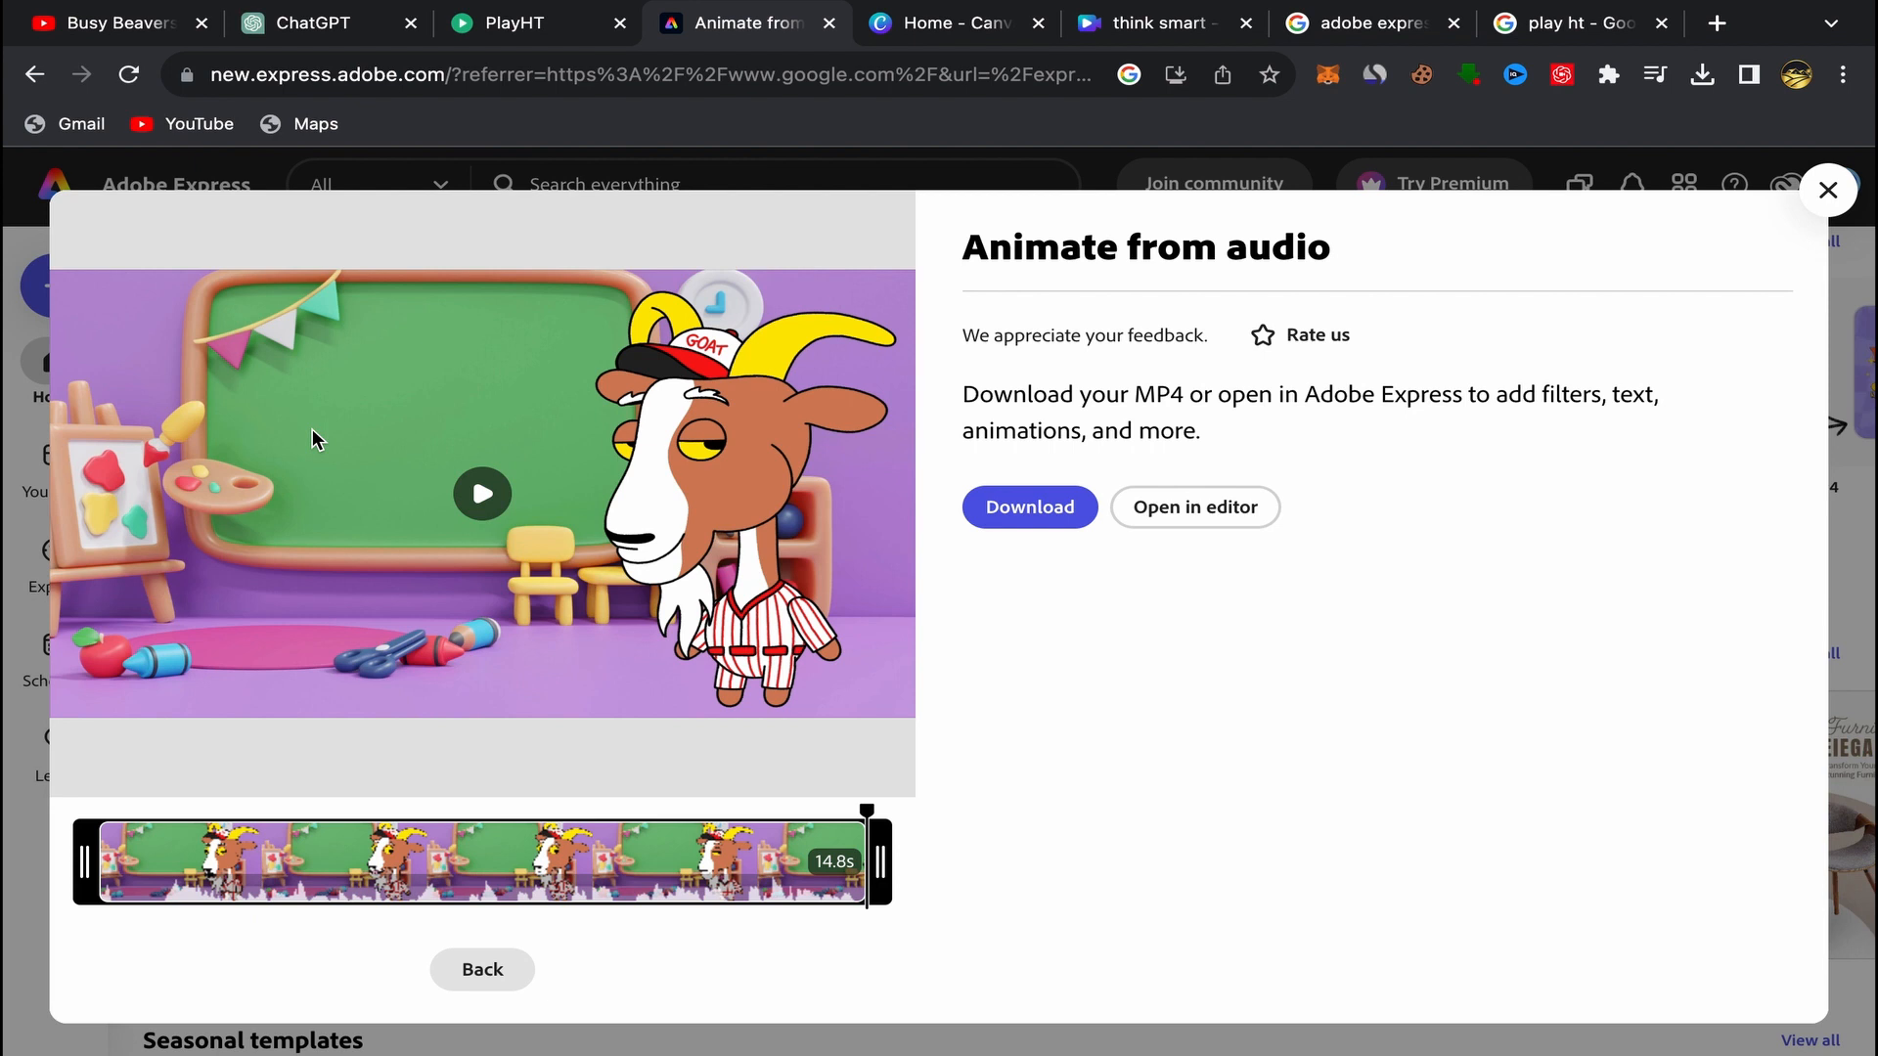
Step: Switch to Canva and bring up the think smart video design
{"action": "left_click", "coordinate": [959, 22]}
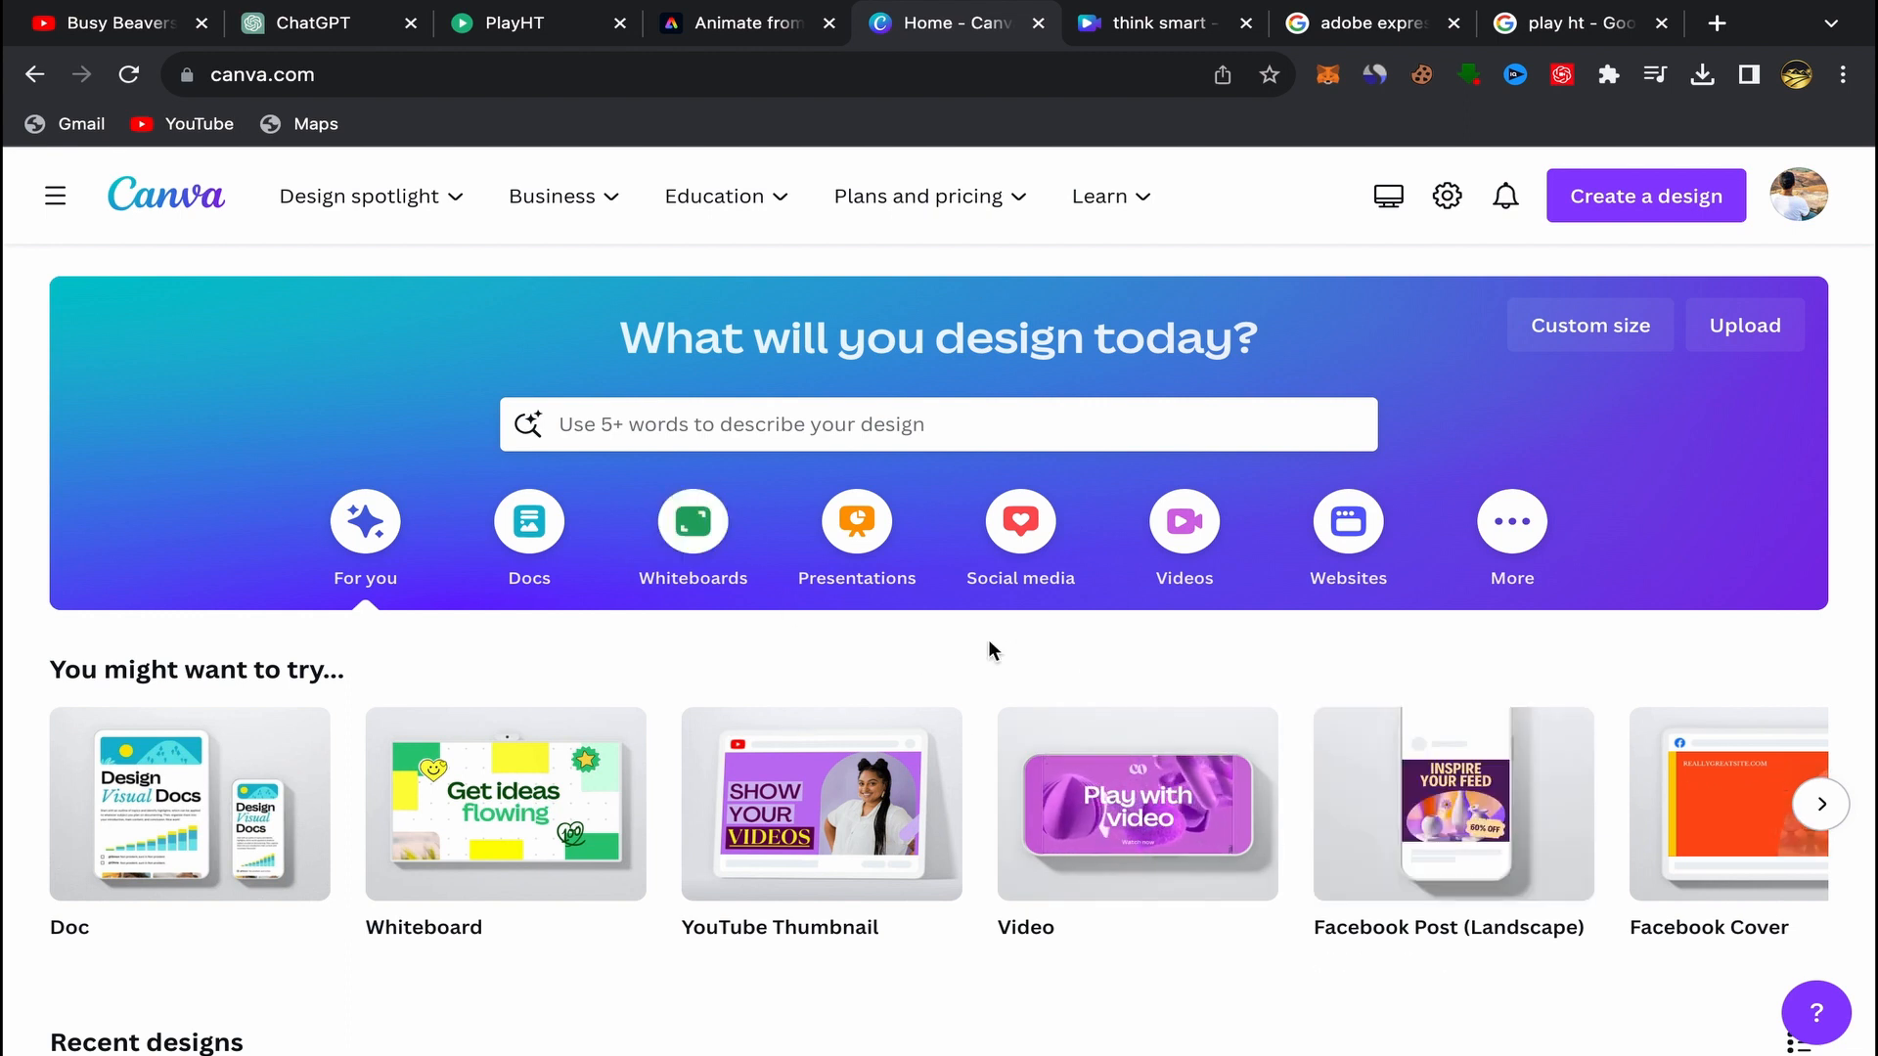
{"action": "scroll", "coordinate": [988, 650], "scroll_direction": "down", "scroll_amount": 4}
{"action": "scroll", "coordinate": [988, 650], "scroll_direction": "up", "scroll_amount": 4}
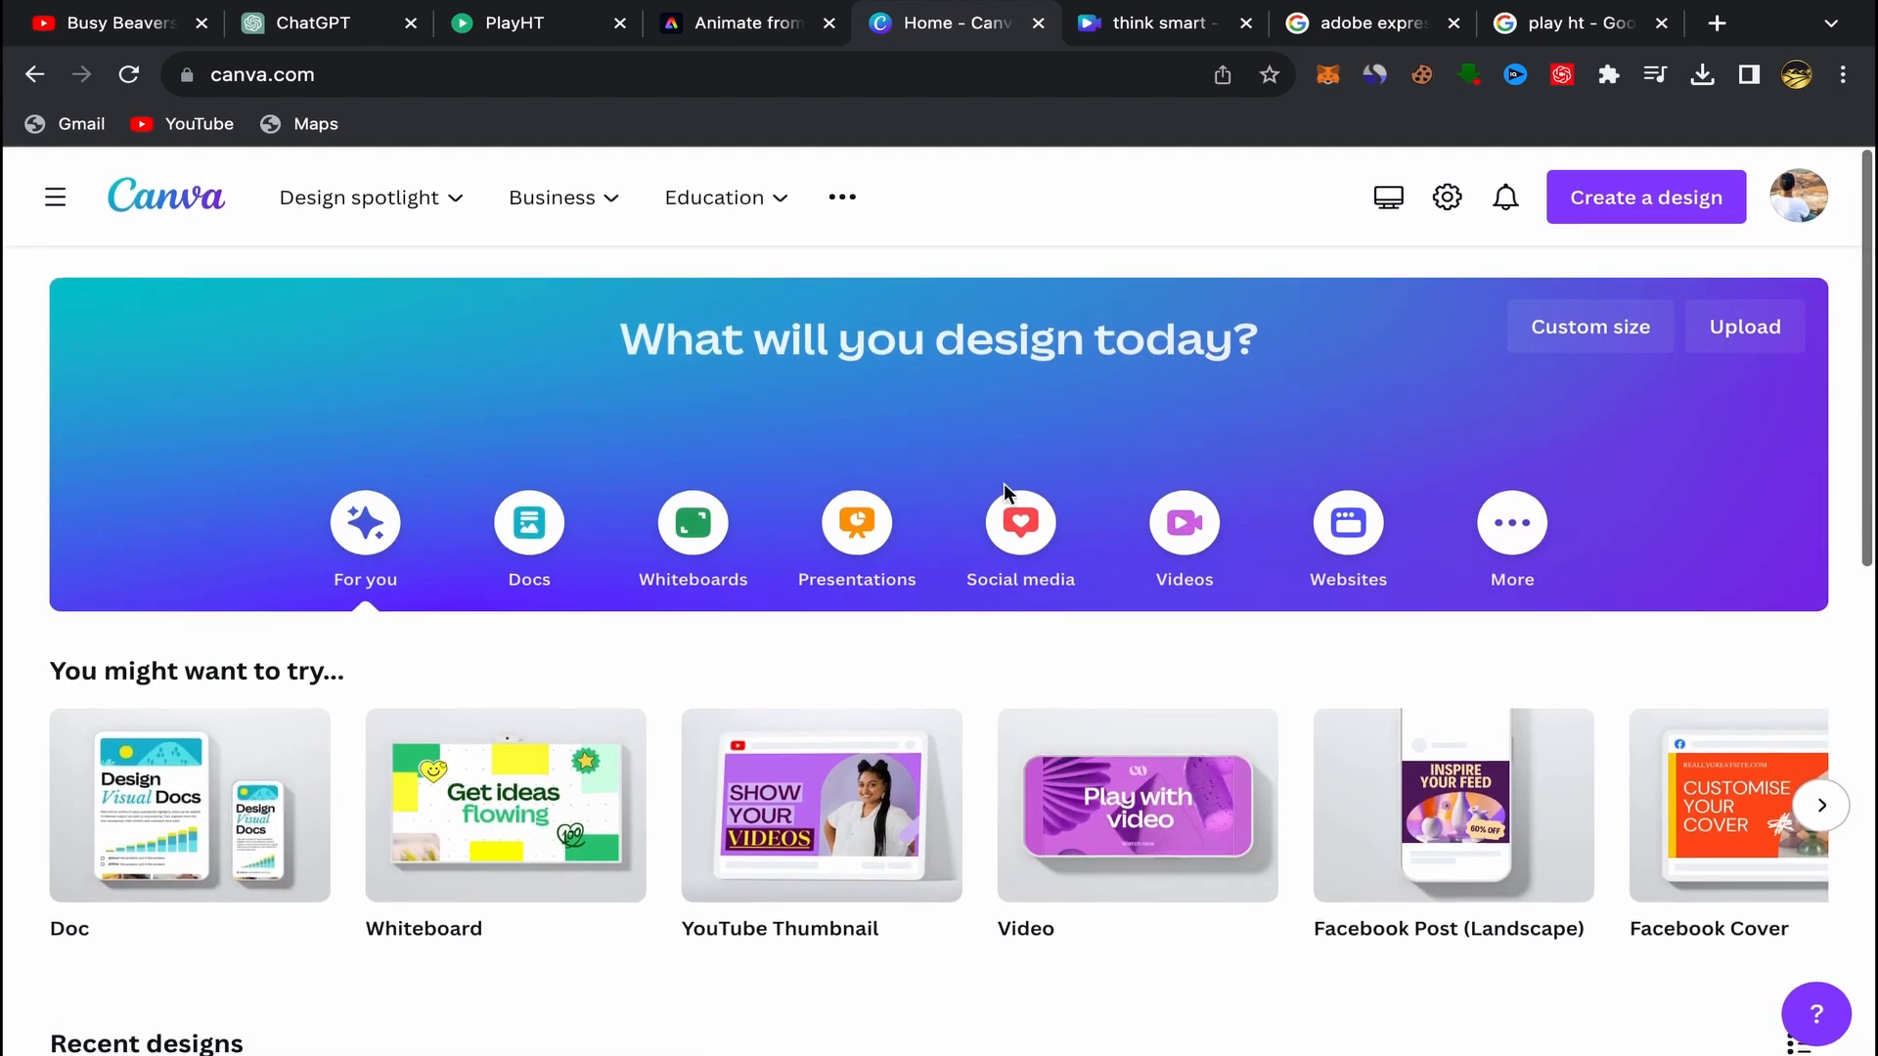
{"action": "mouse_move", "coordinate": [1066, 839]}
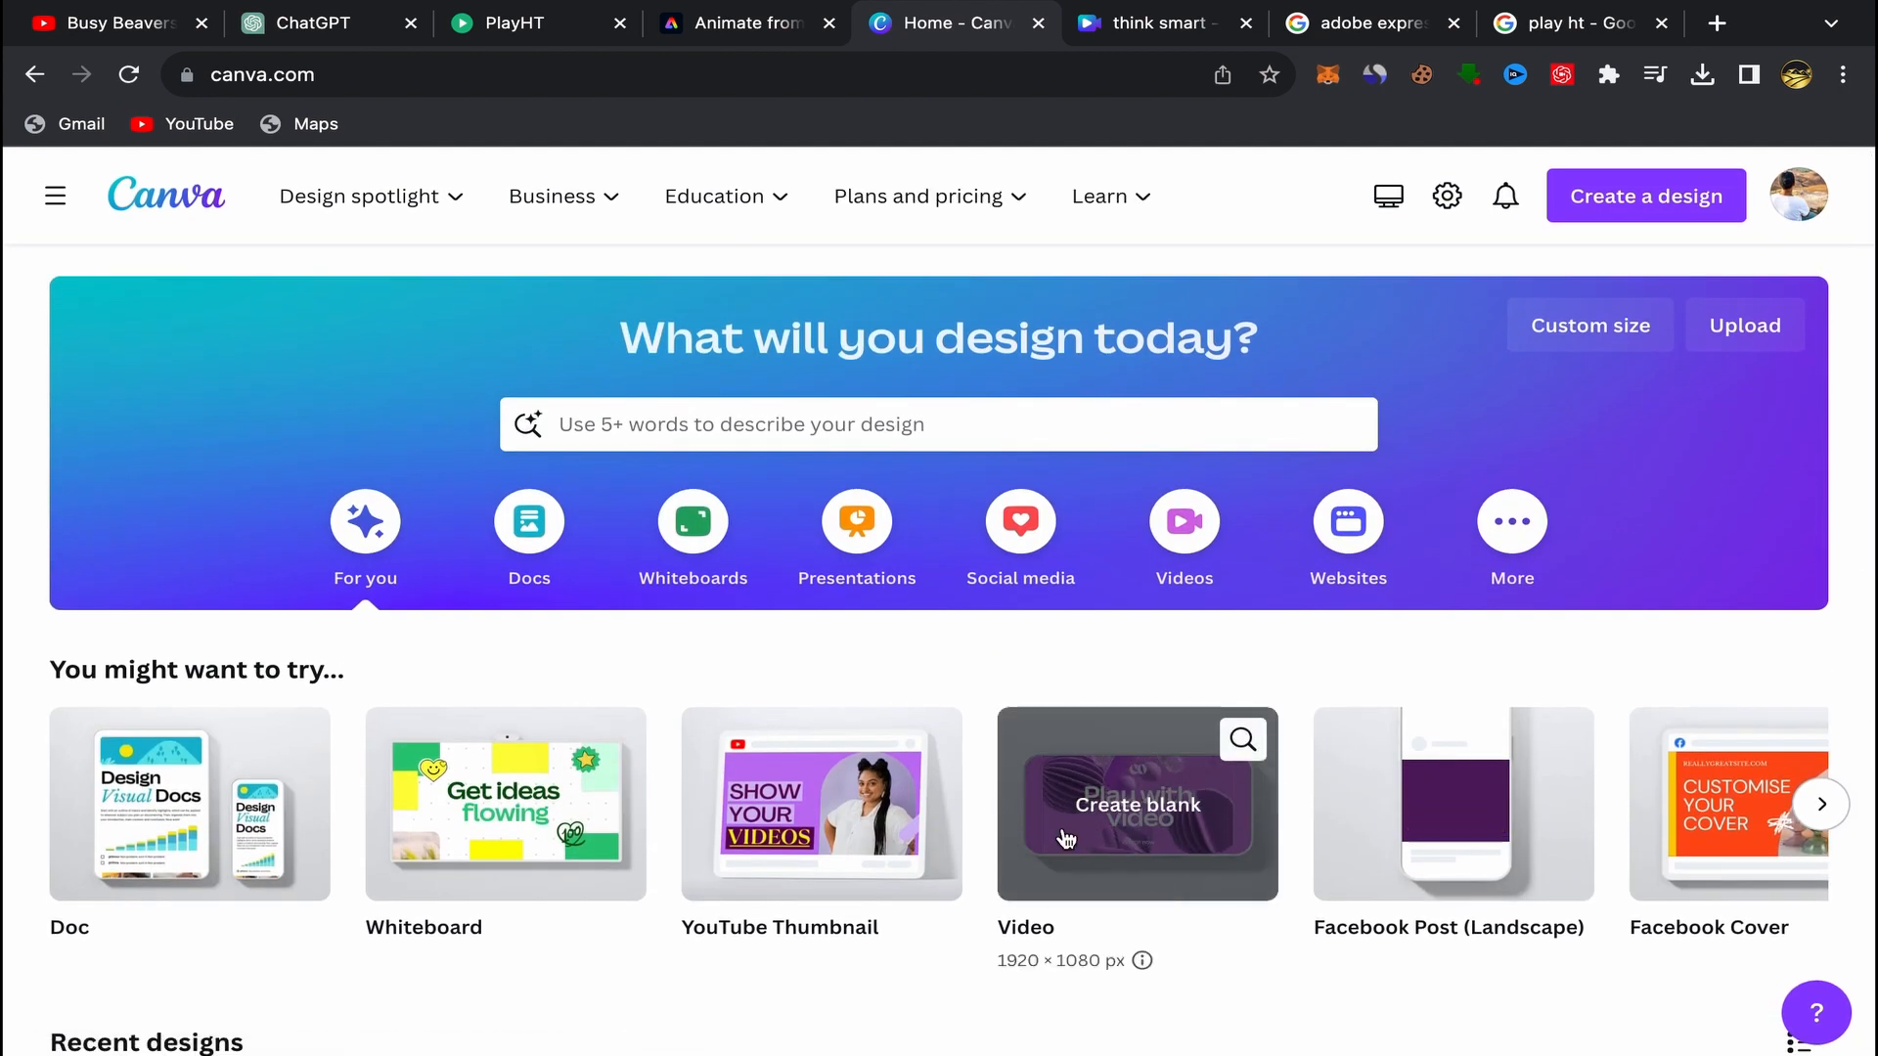
{"action": "left_click", "coordinate": [1144, 28]}
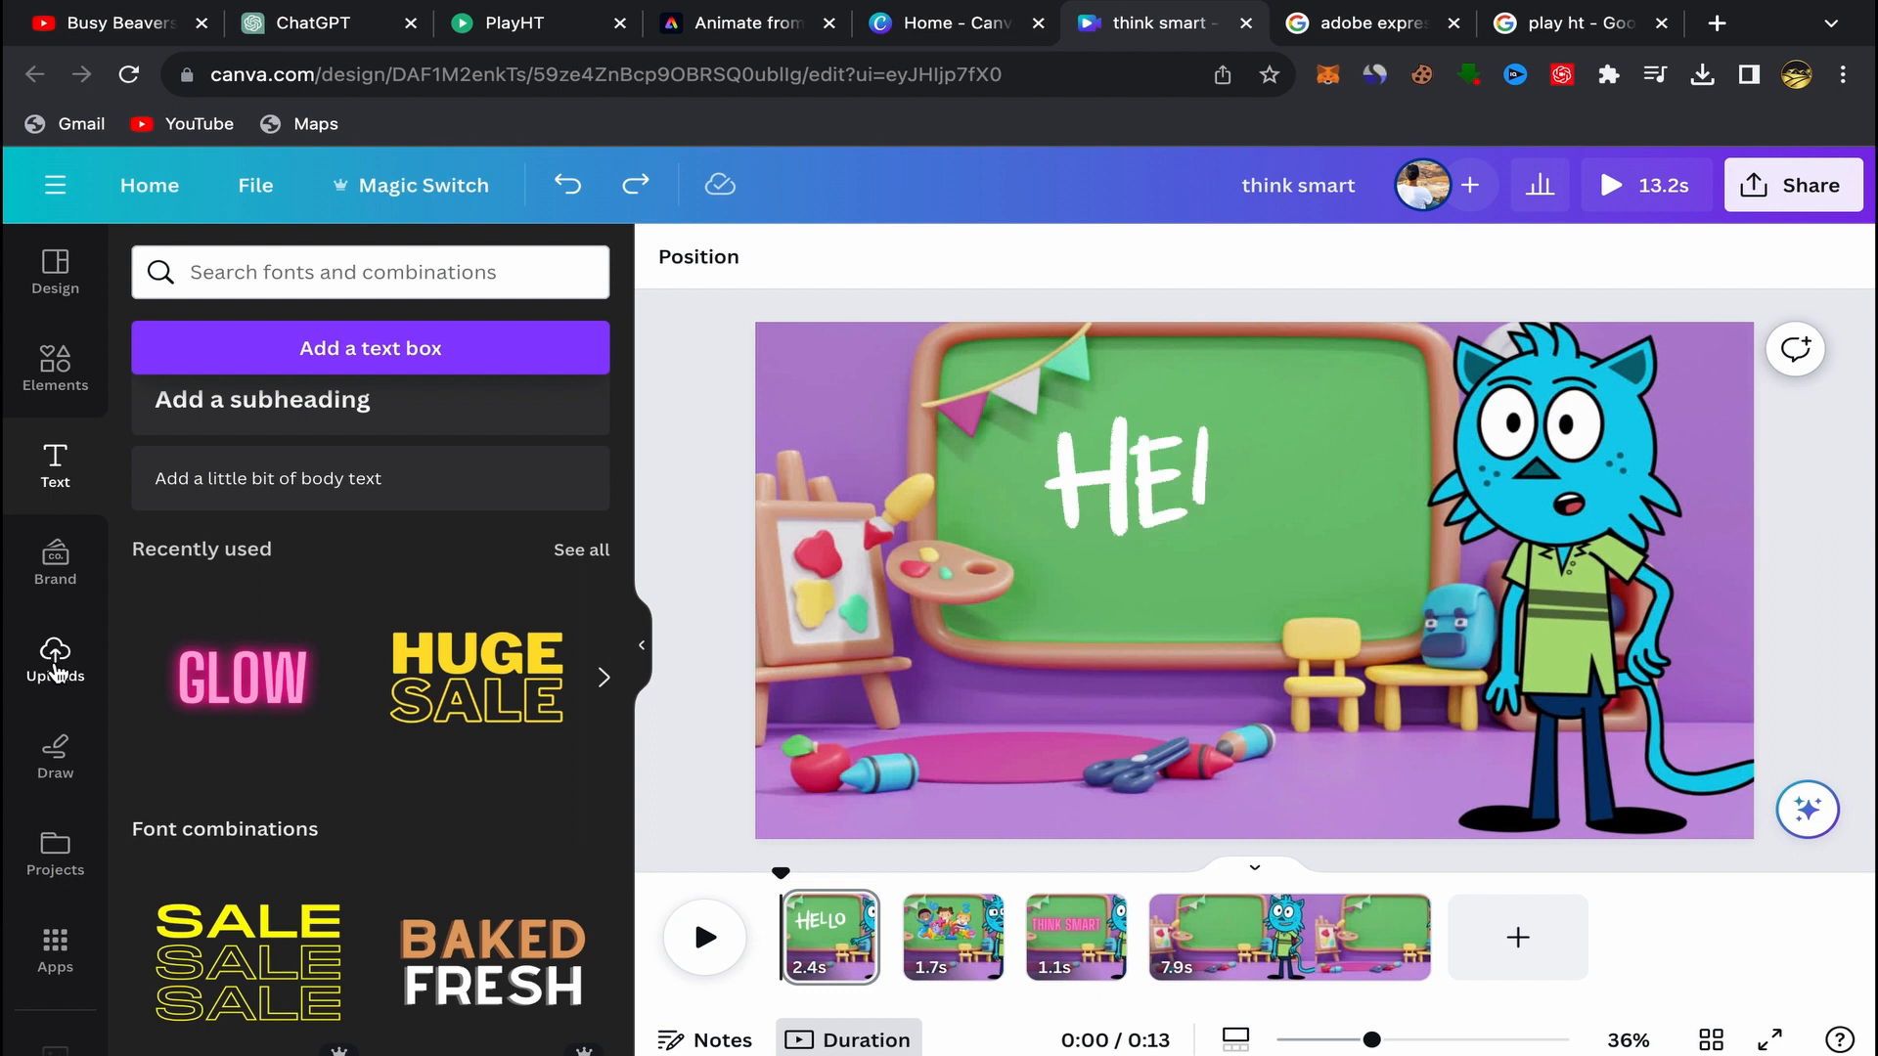
{"action": "left_click", "coordinate": [55, 668]}
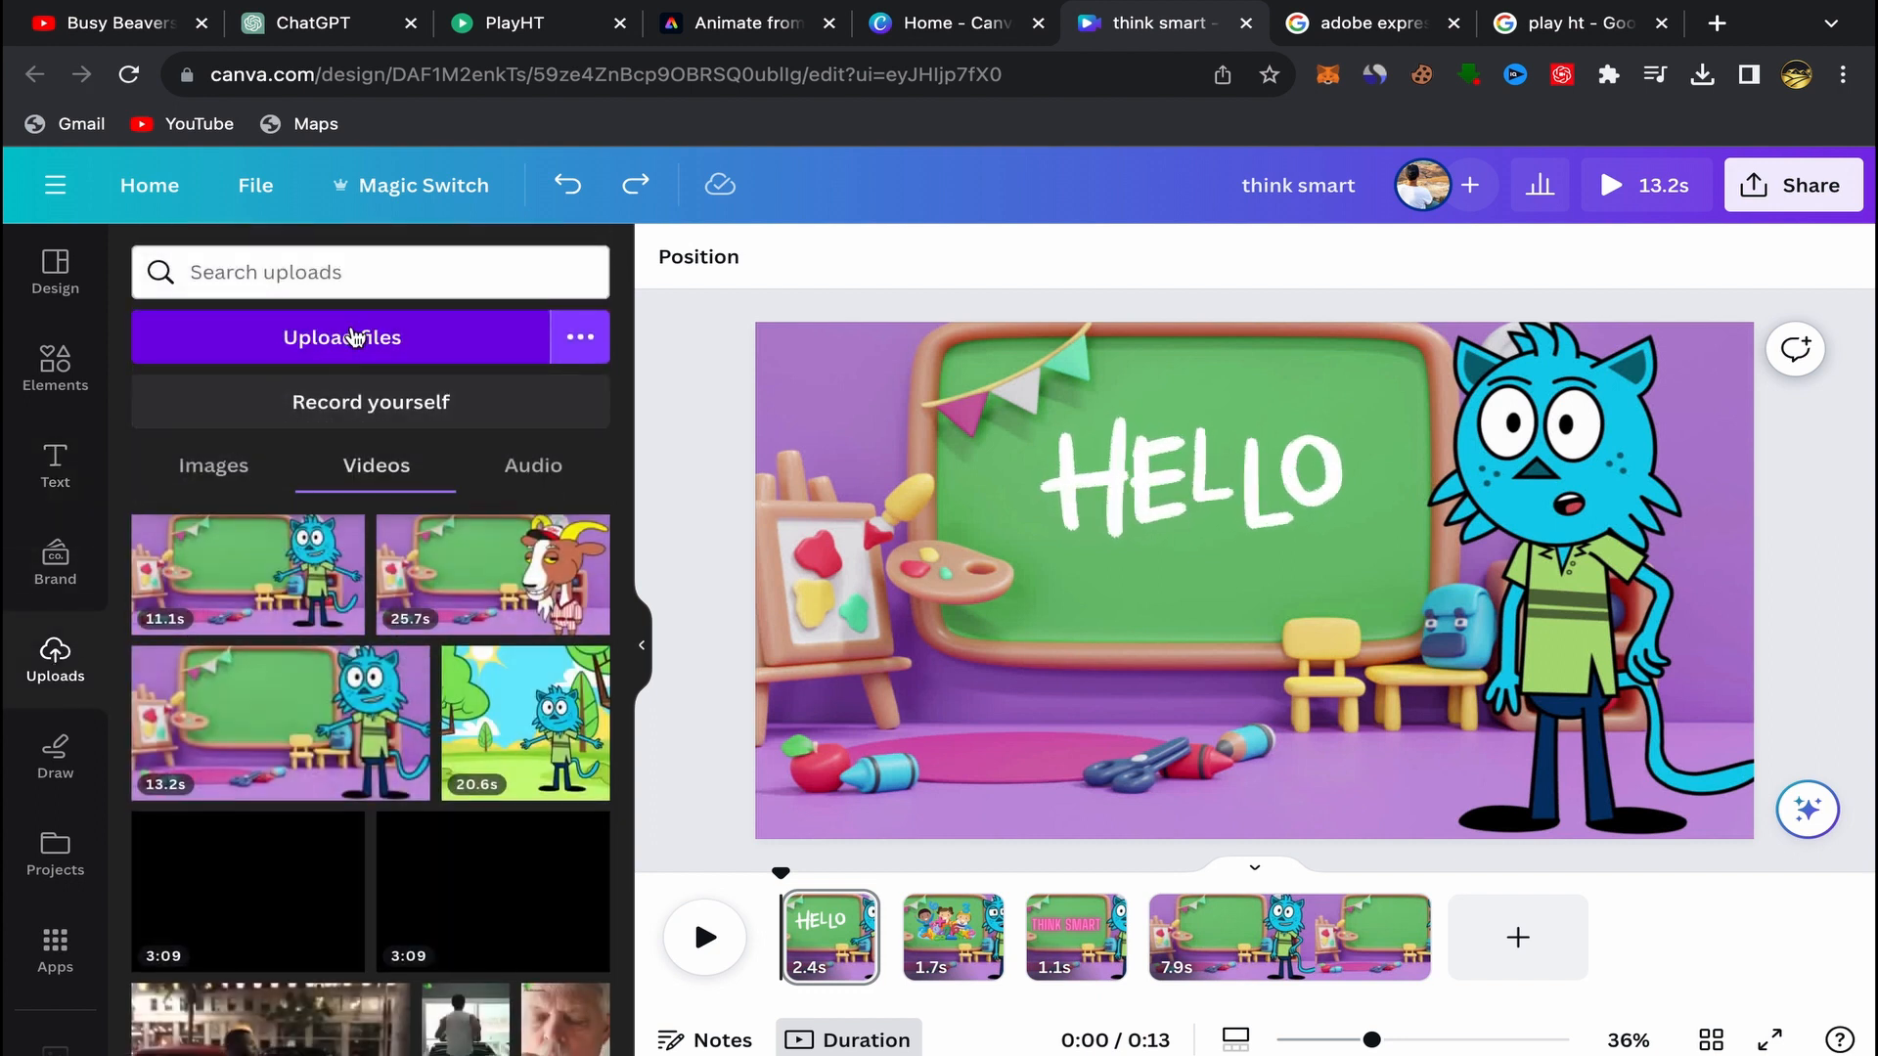
{"action": "left_click", "coordinate": [355, 337]}
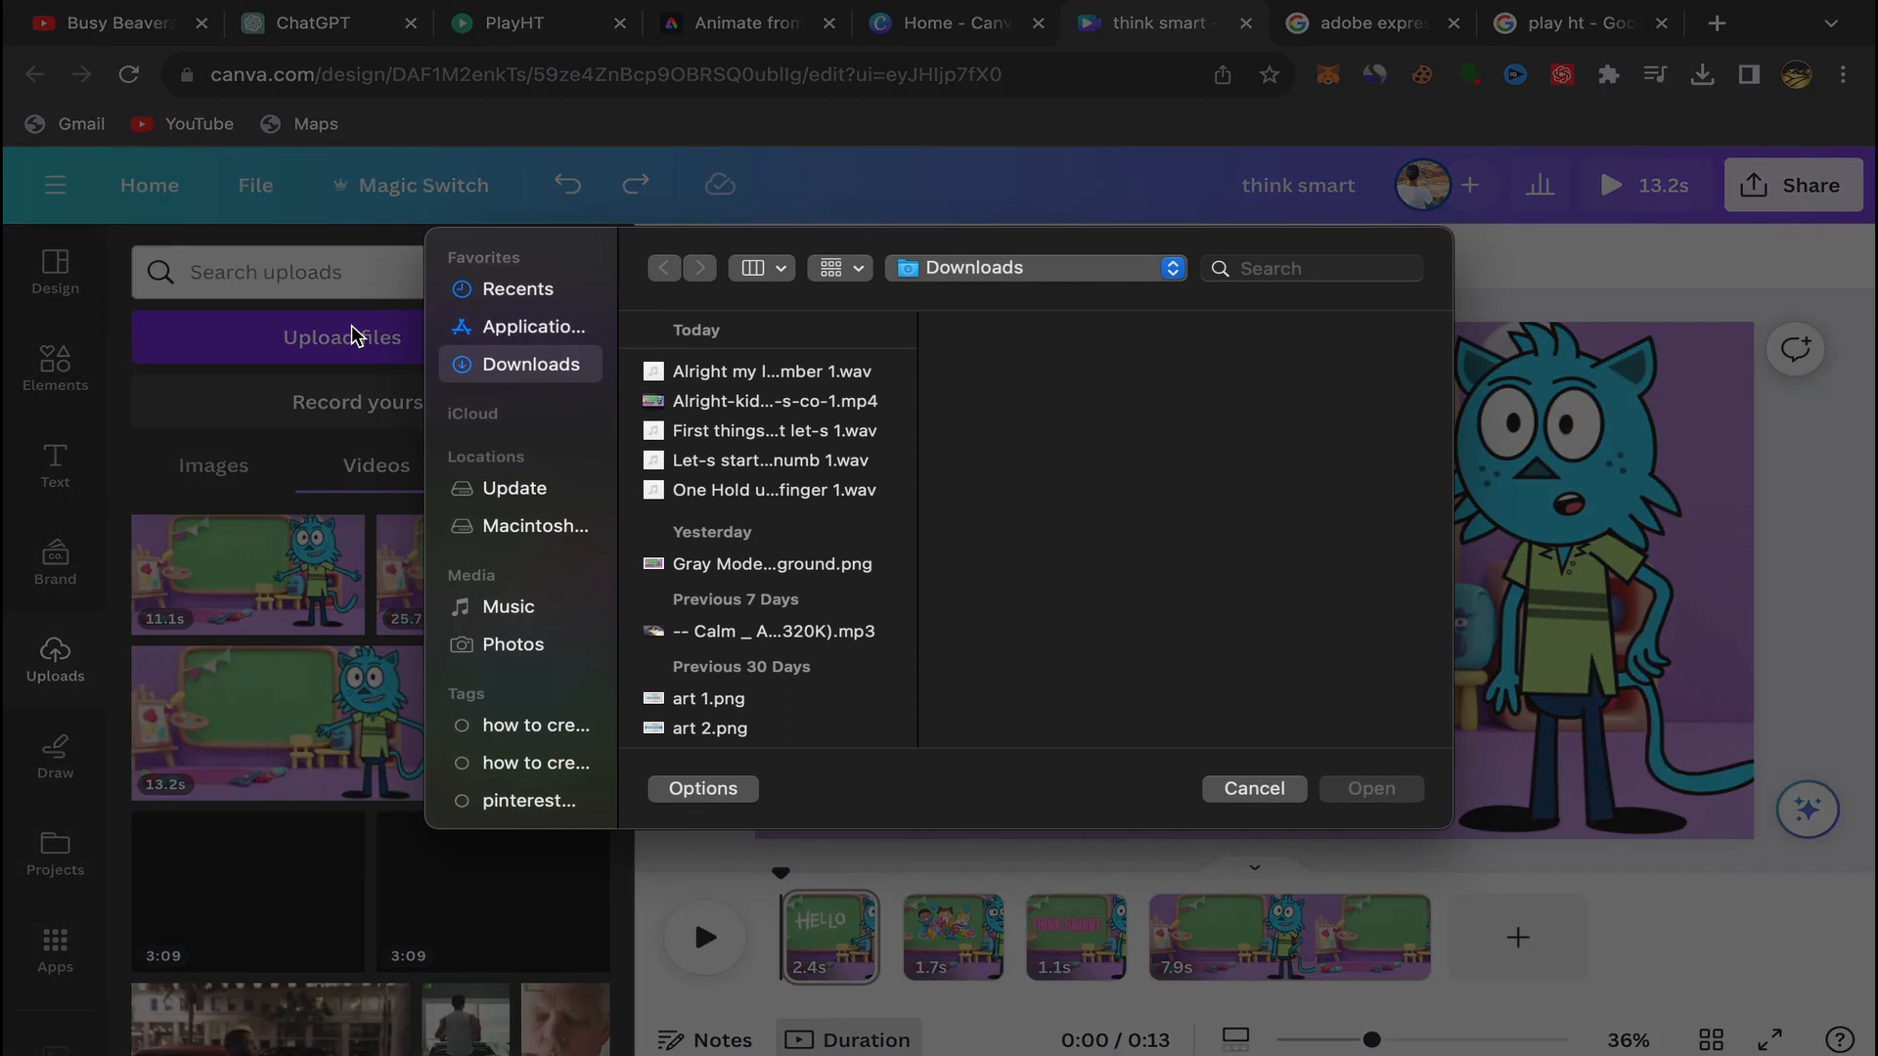
{"action": "left_click", "coordinate": [748, 405]}
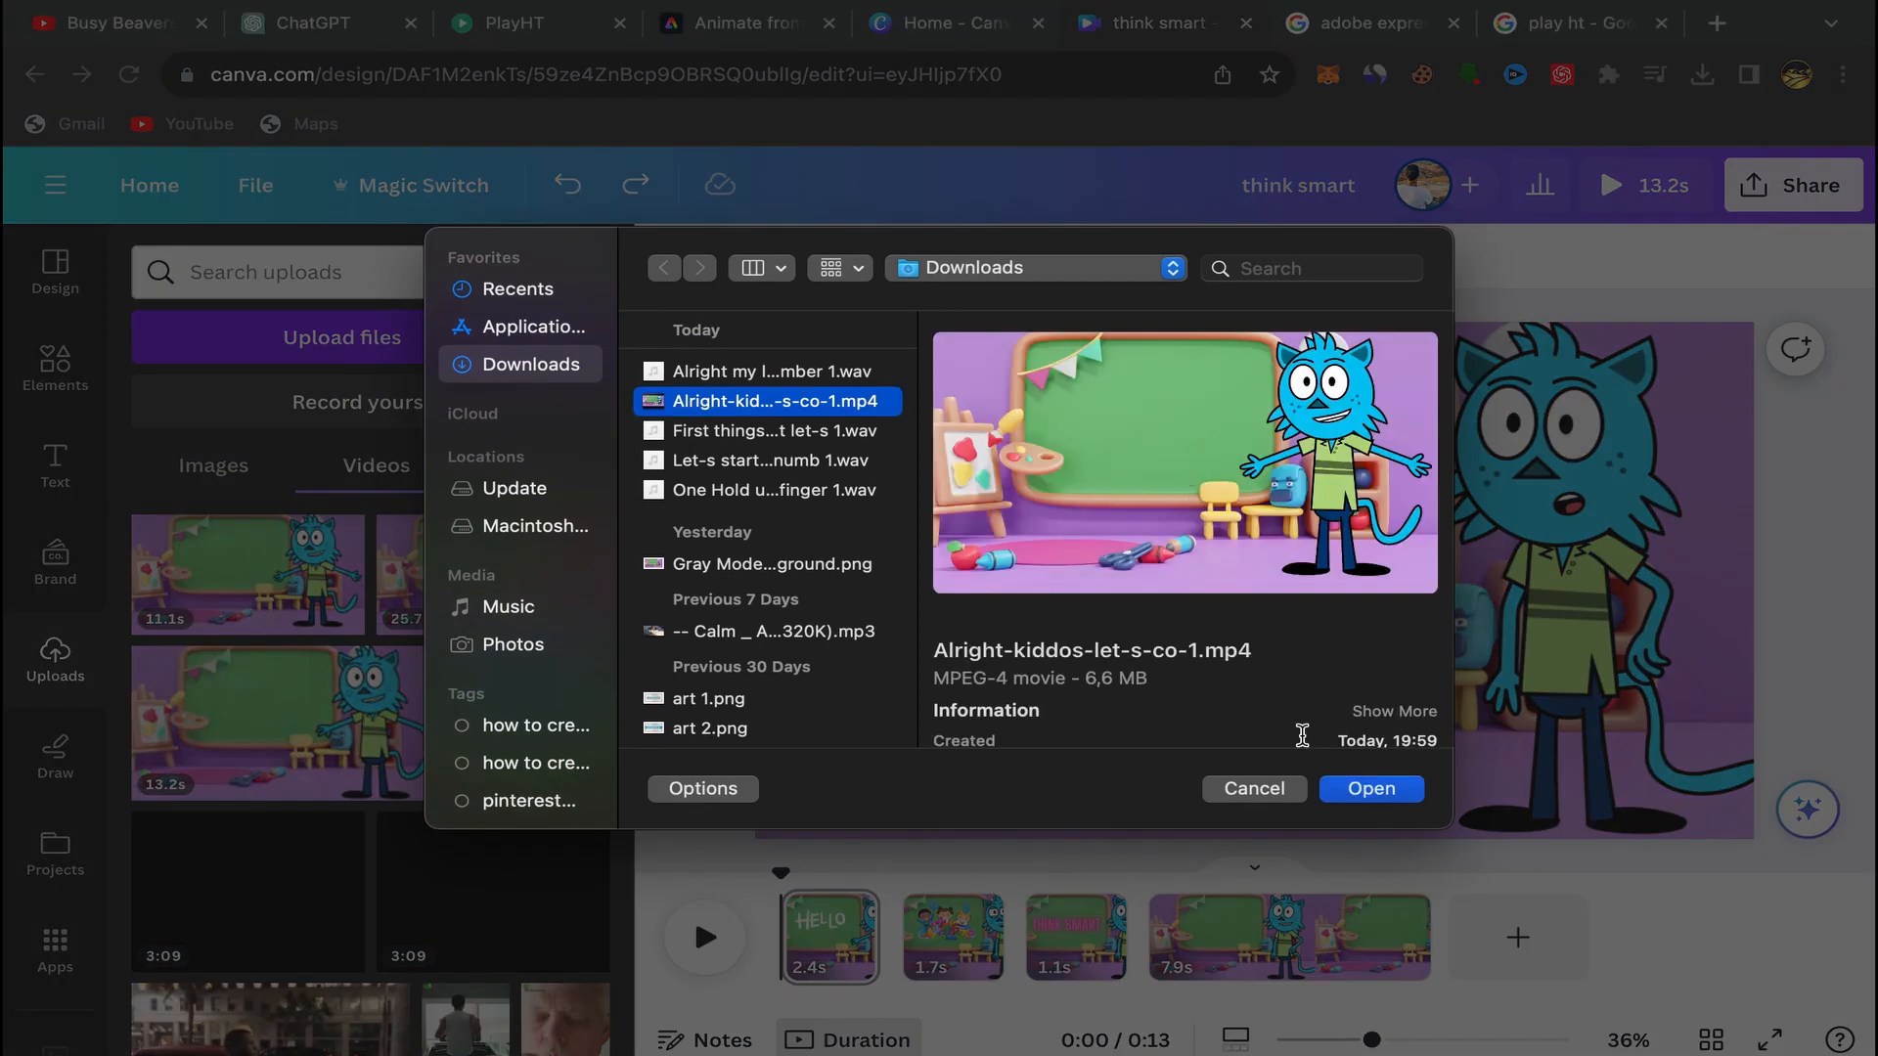
{"action": "left_click", "coordinate": [1255, 789]}
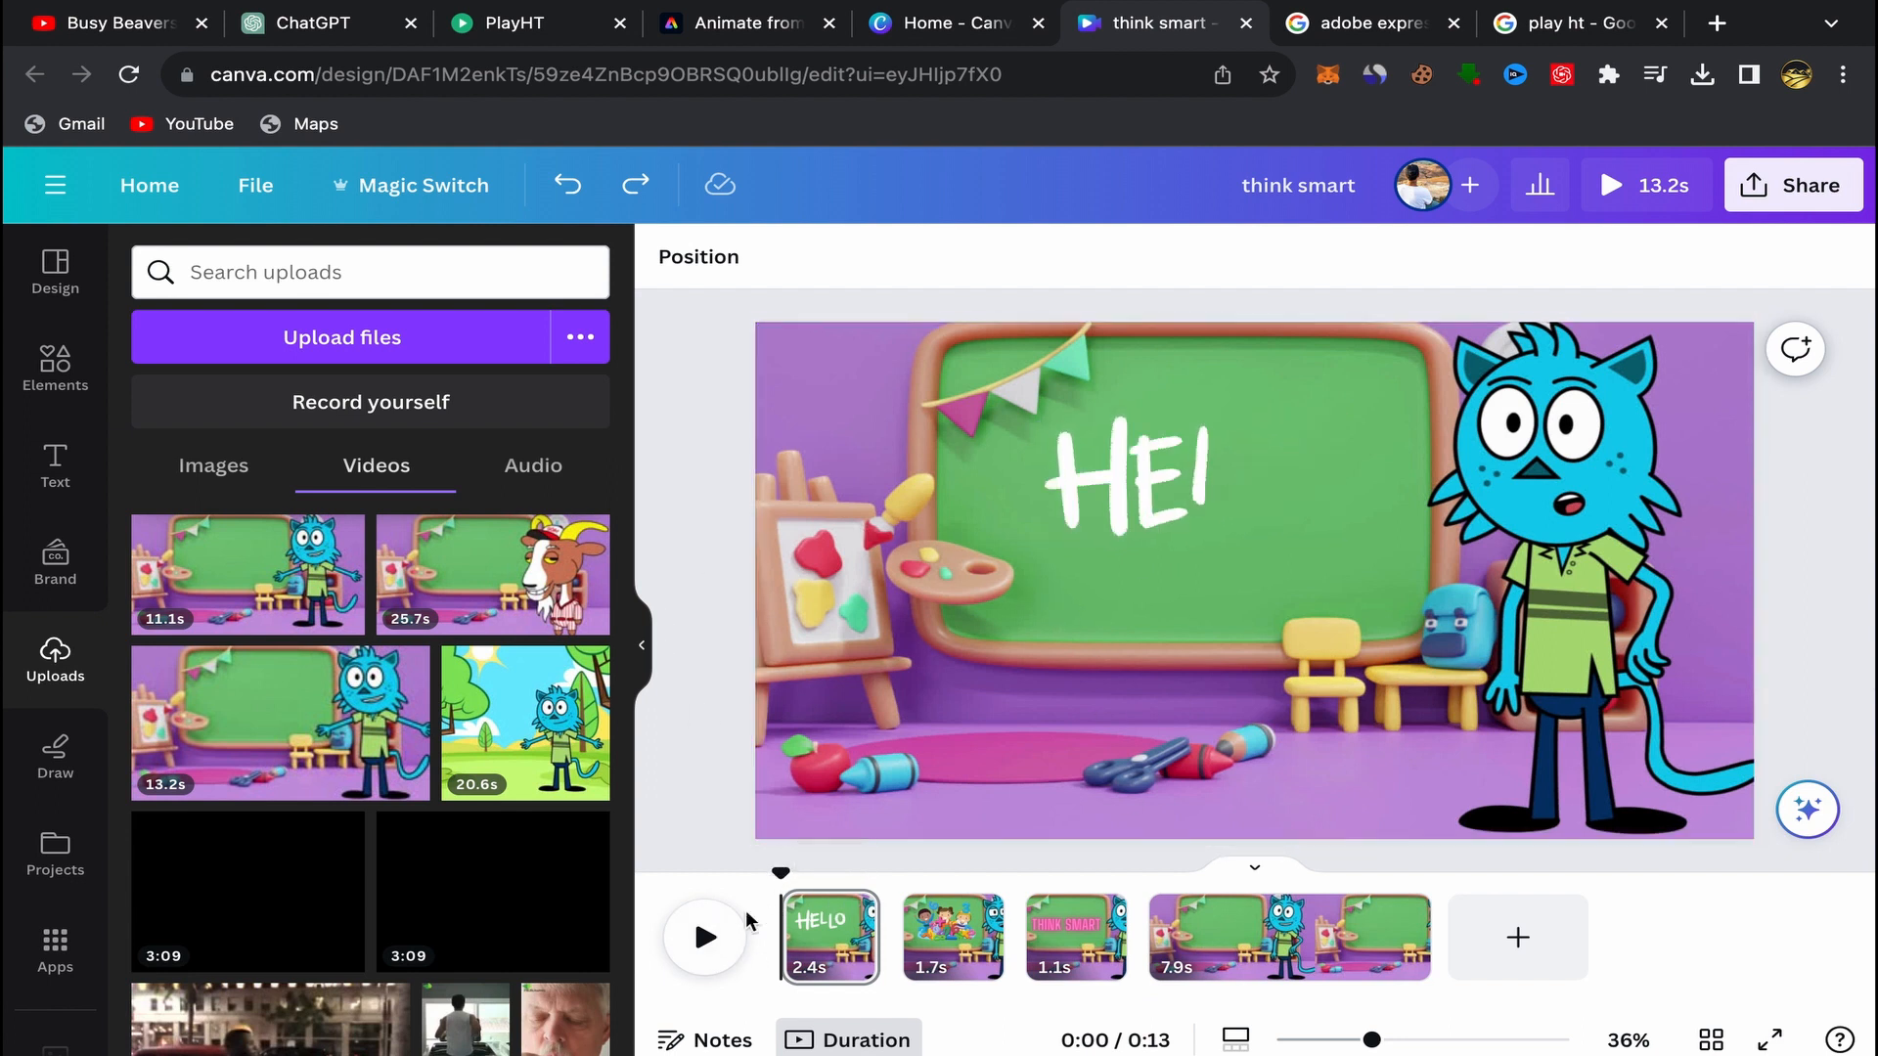
Step: Preview the start of the first page and search the graphics elements for "hello"
{"action": "left_click", "coordinate": [704, 937]}
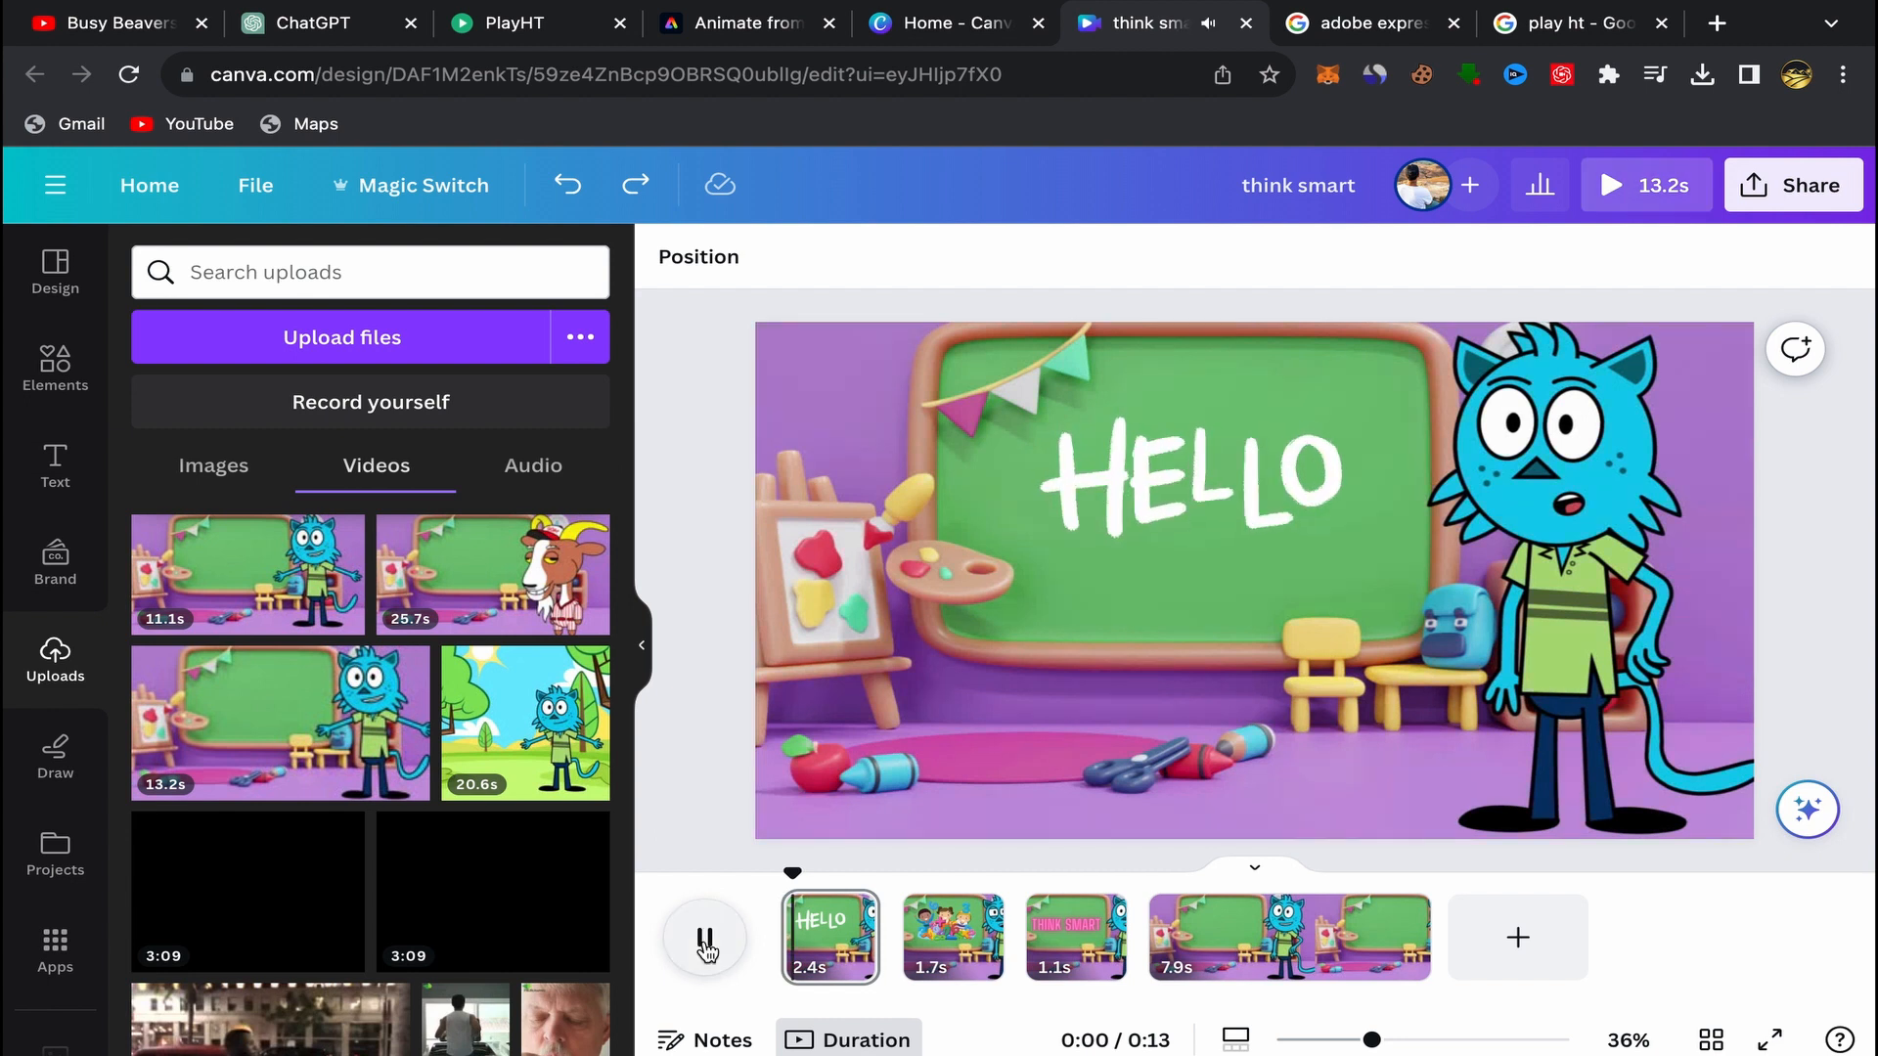
{"action": "left_click", "coordinate": [706, 947]}
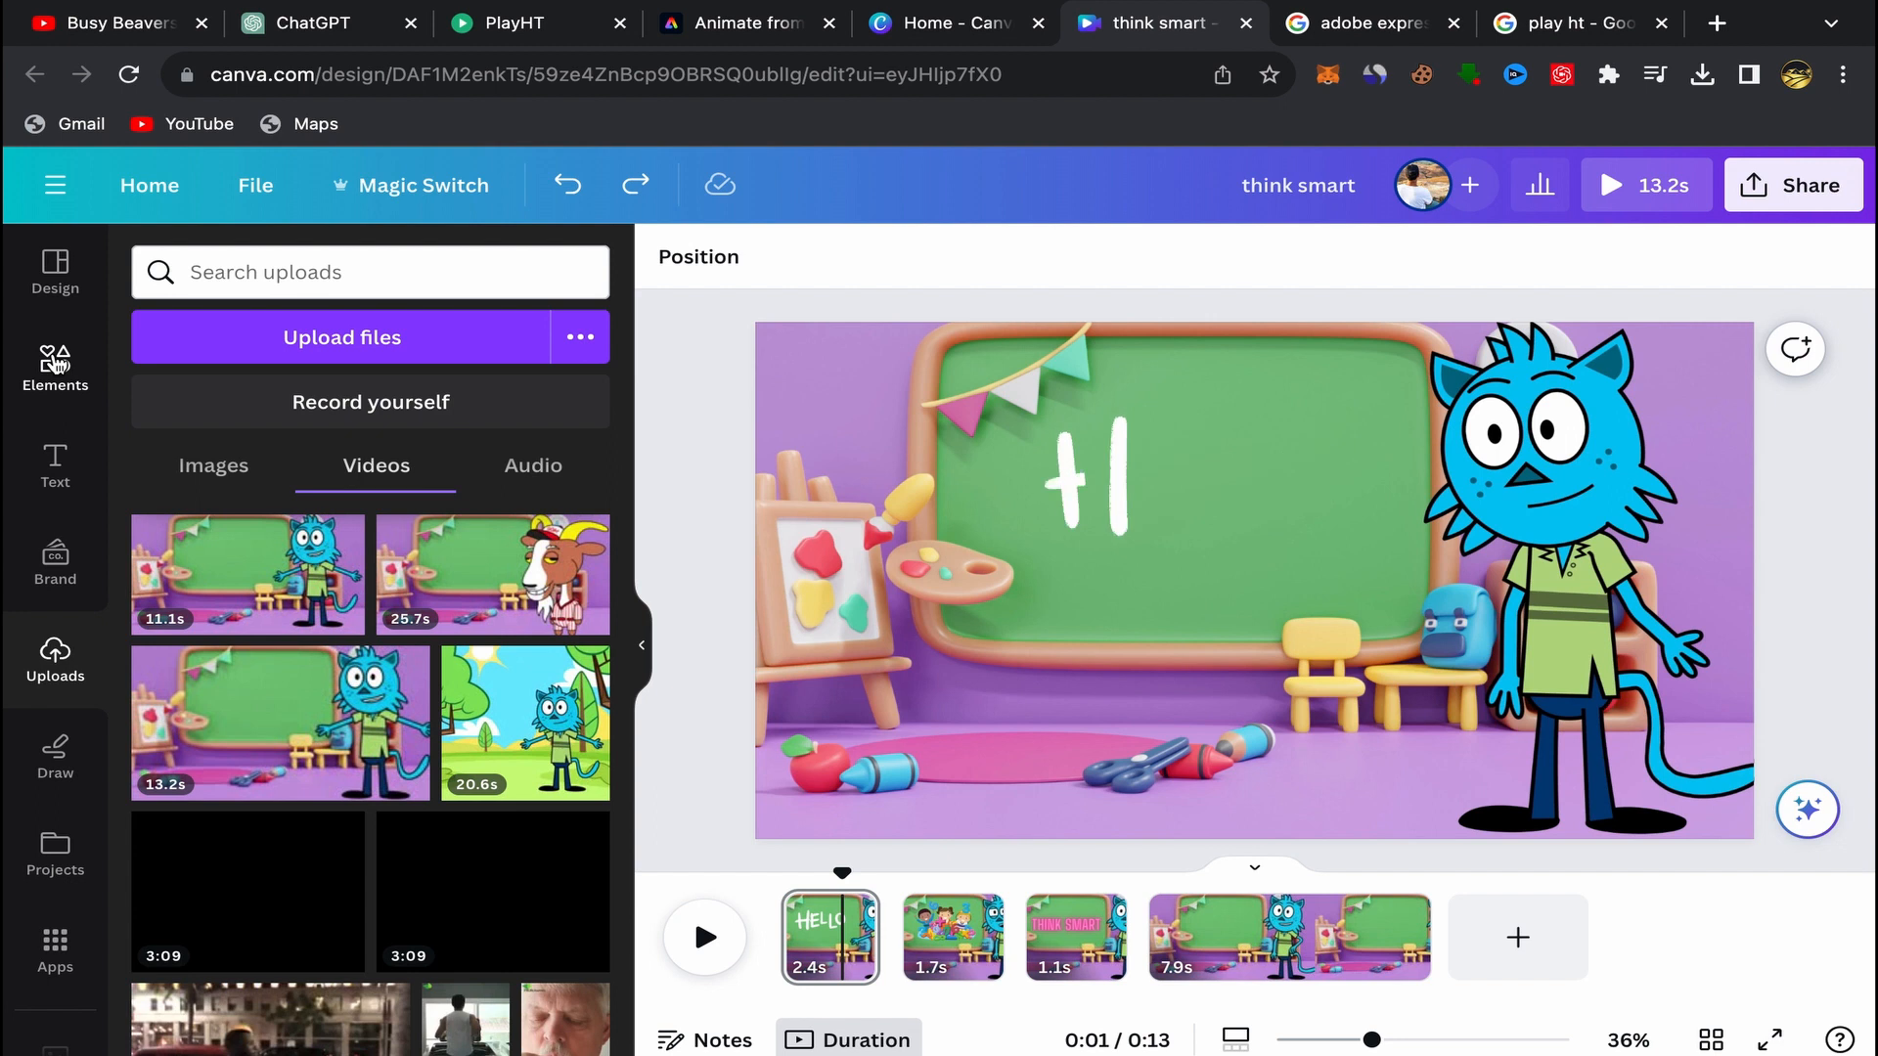
{"action": "left_click", "coordinate": [57, 364]}
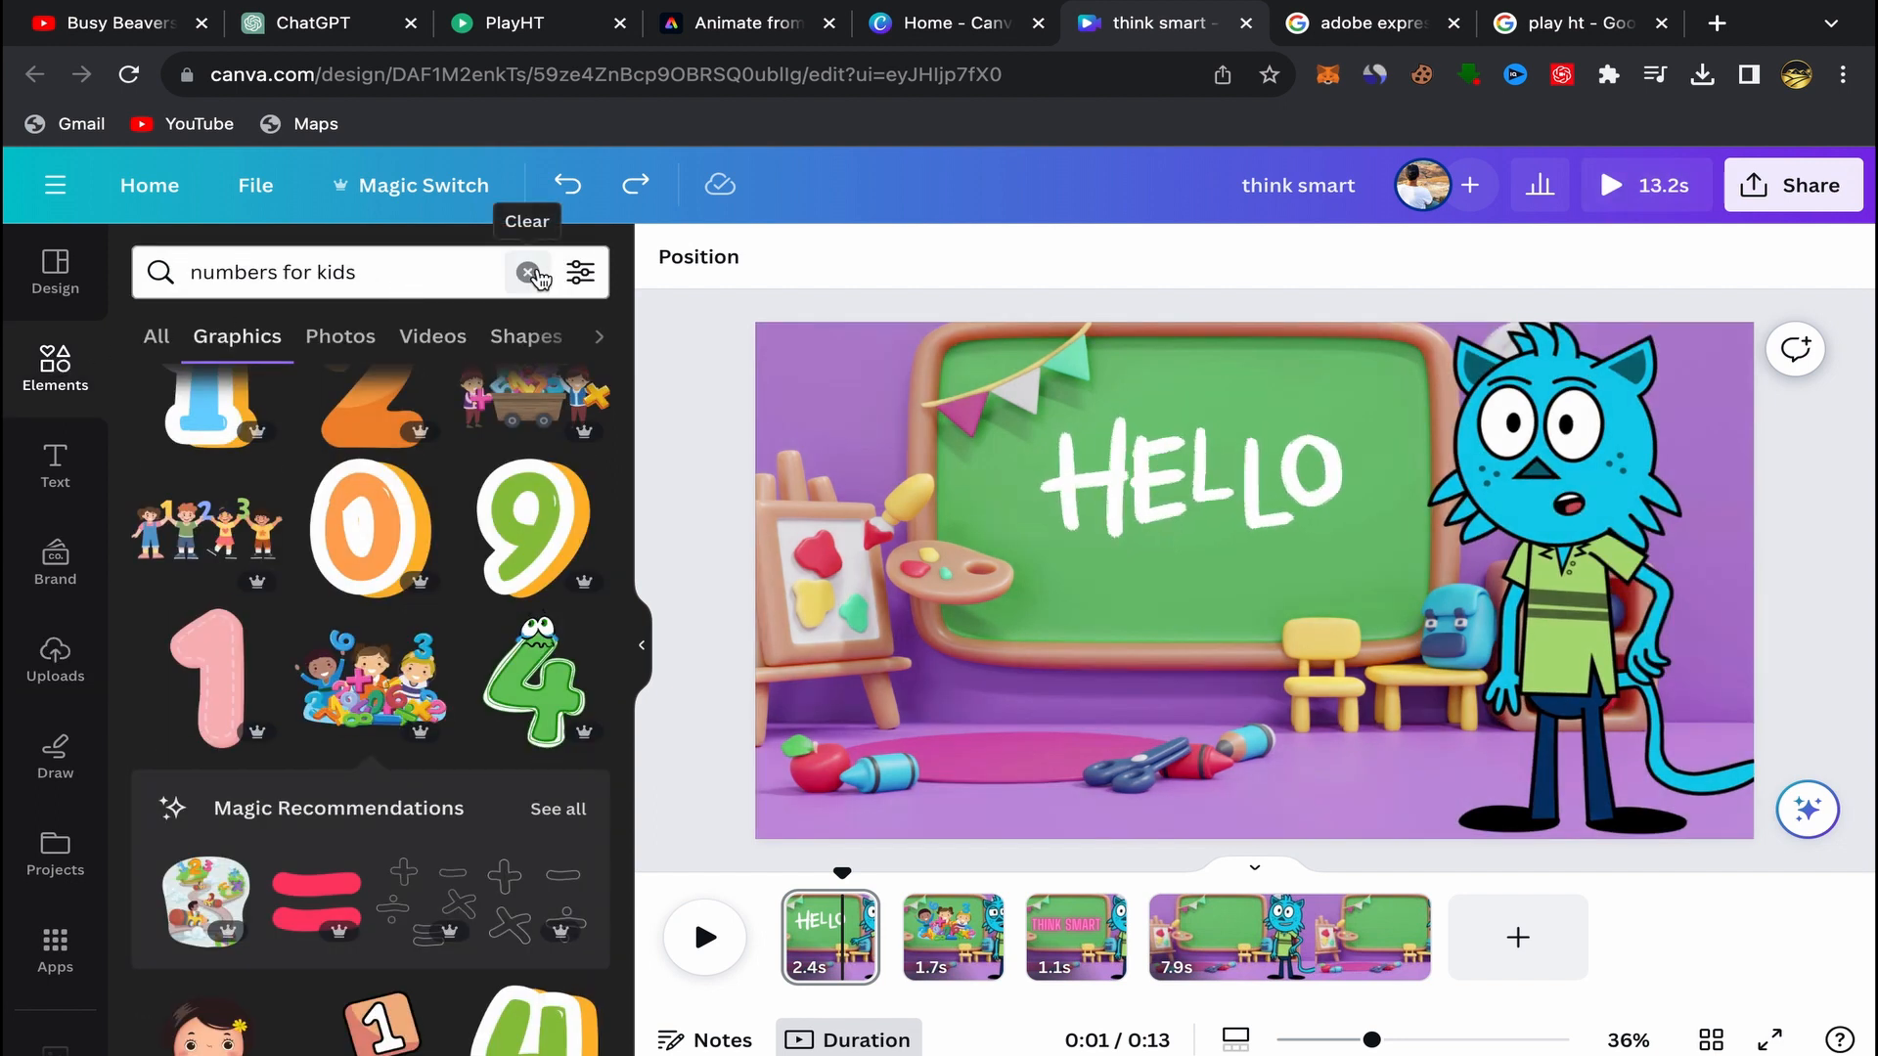
{"action": "left_click", "coordinate": [528, 274]}
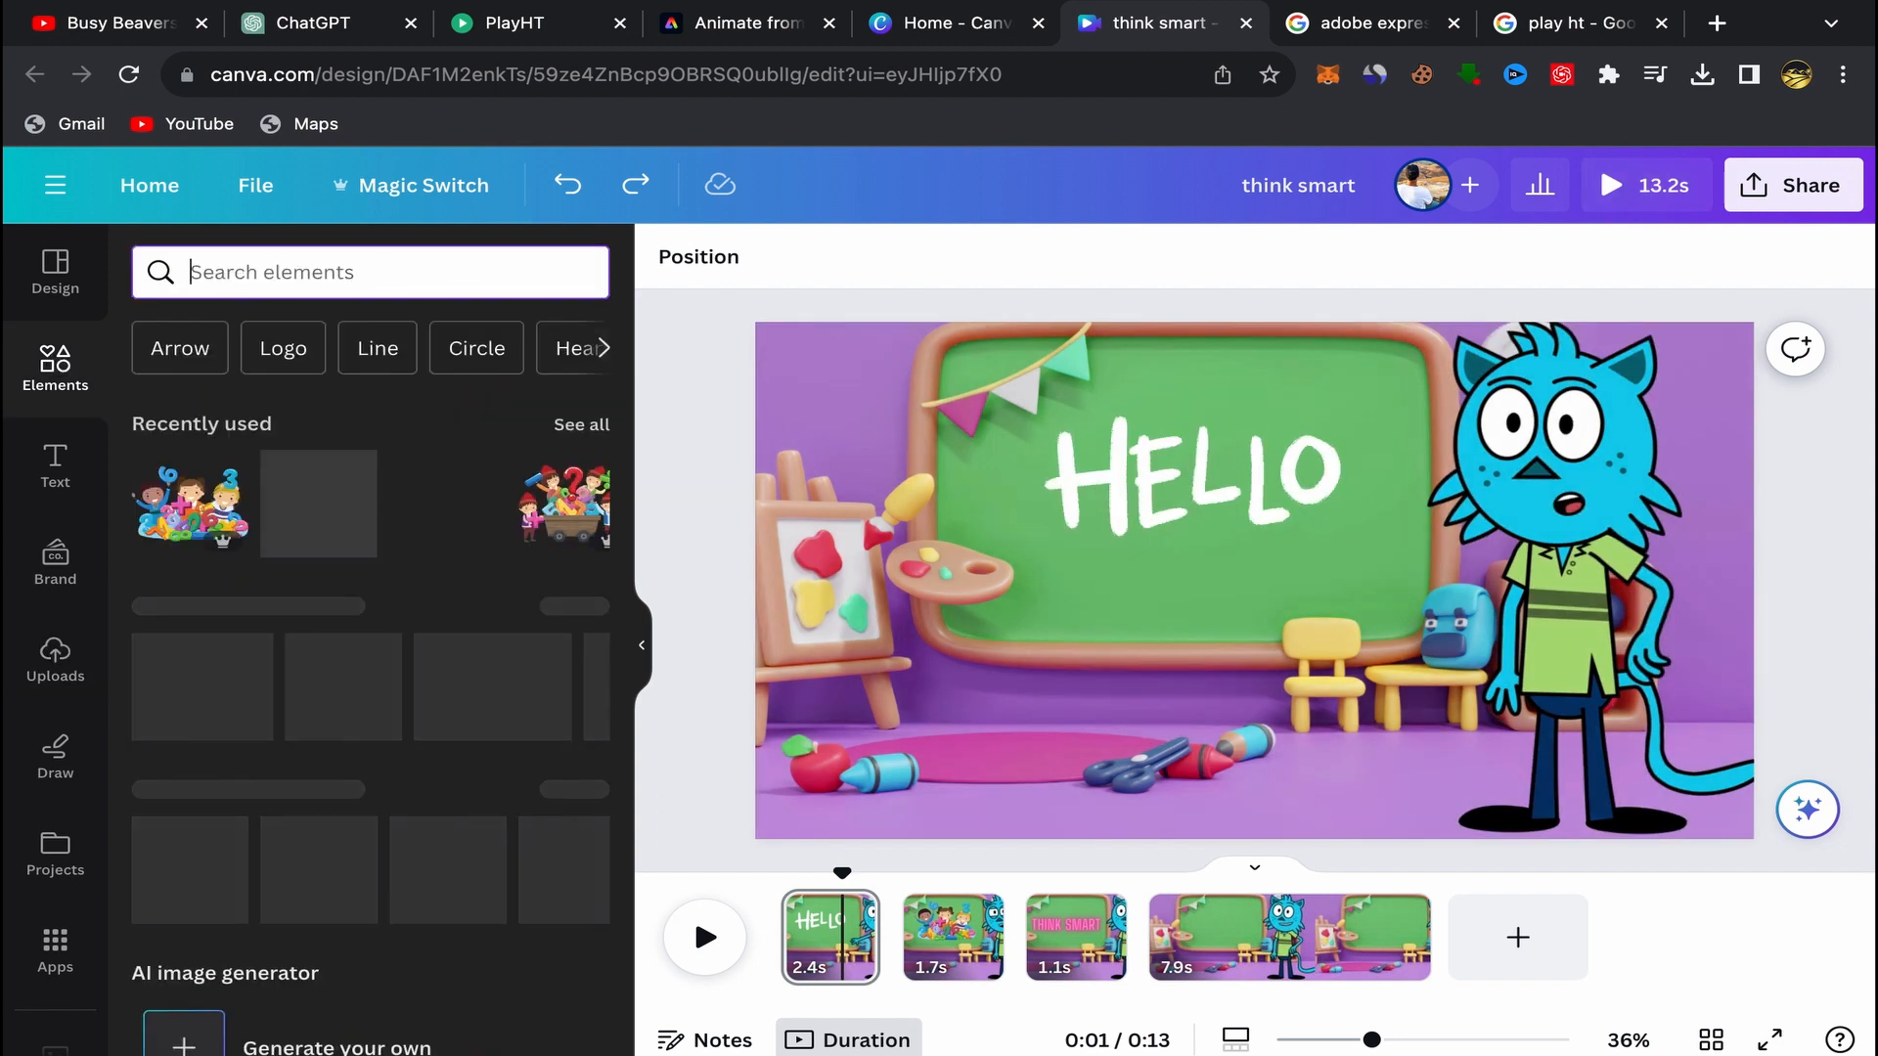
{"action": "type", "text": "hello"}
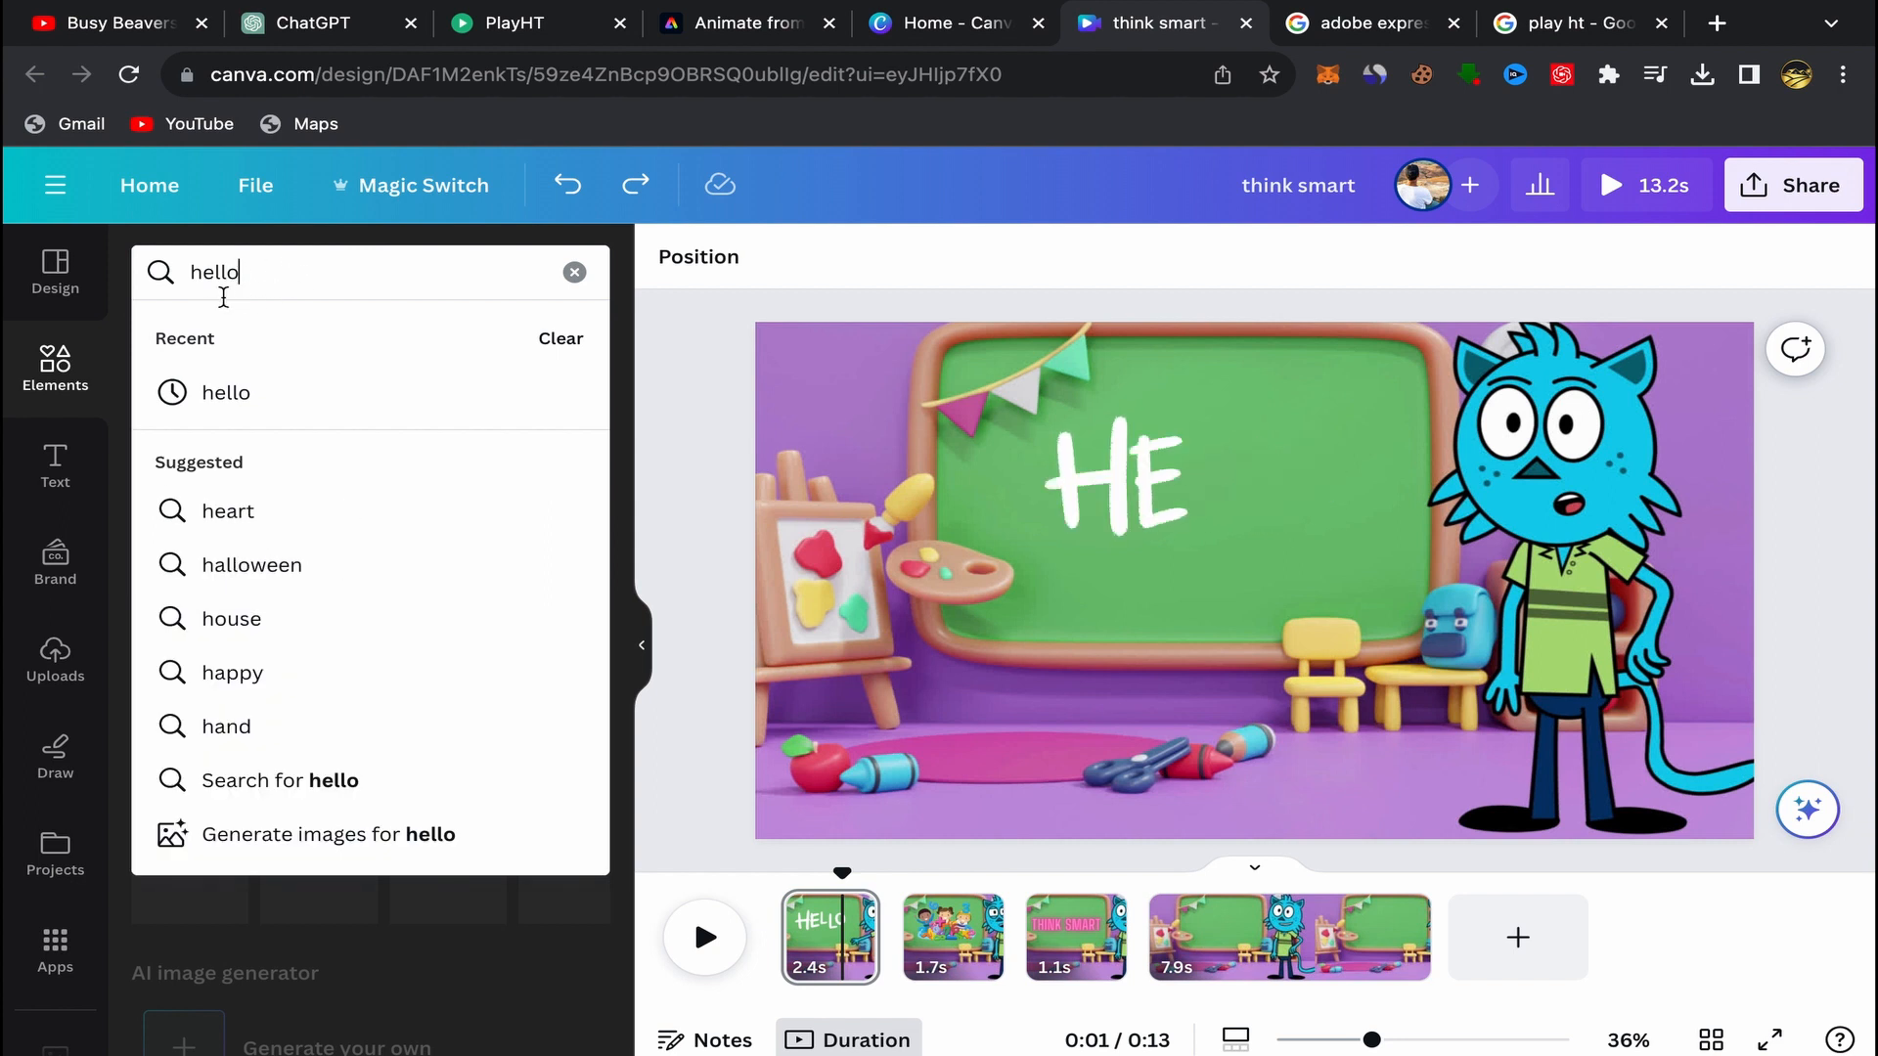
{"action": "key", "text": "Return"}
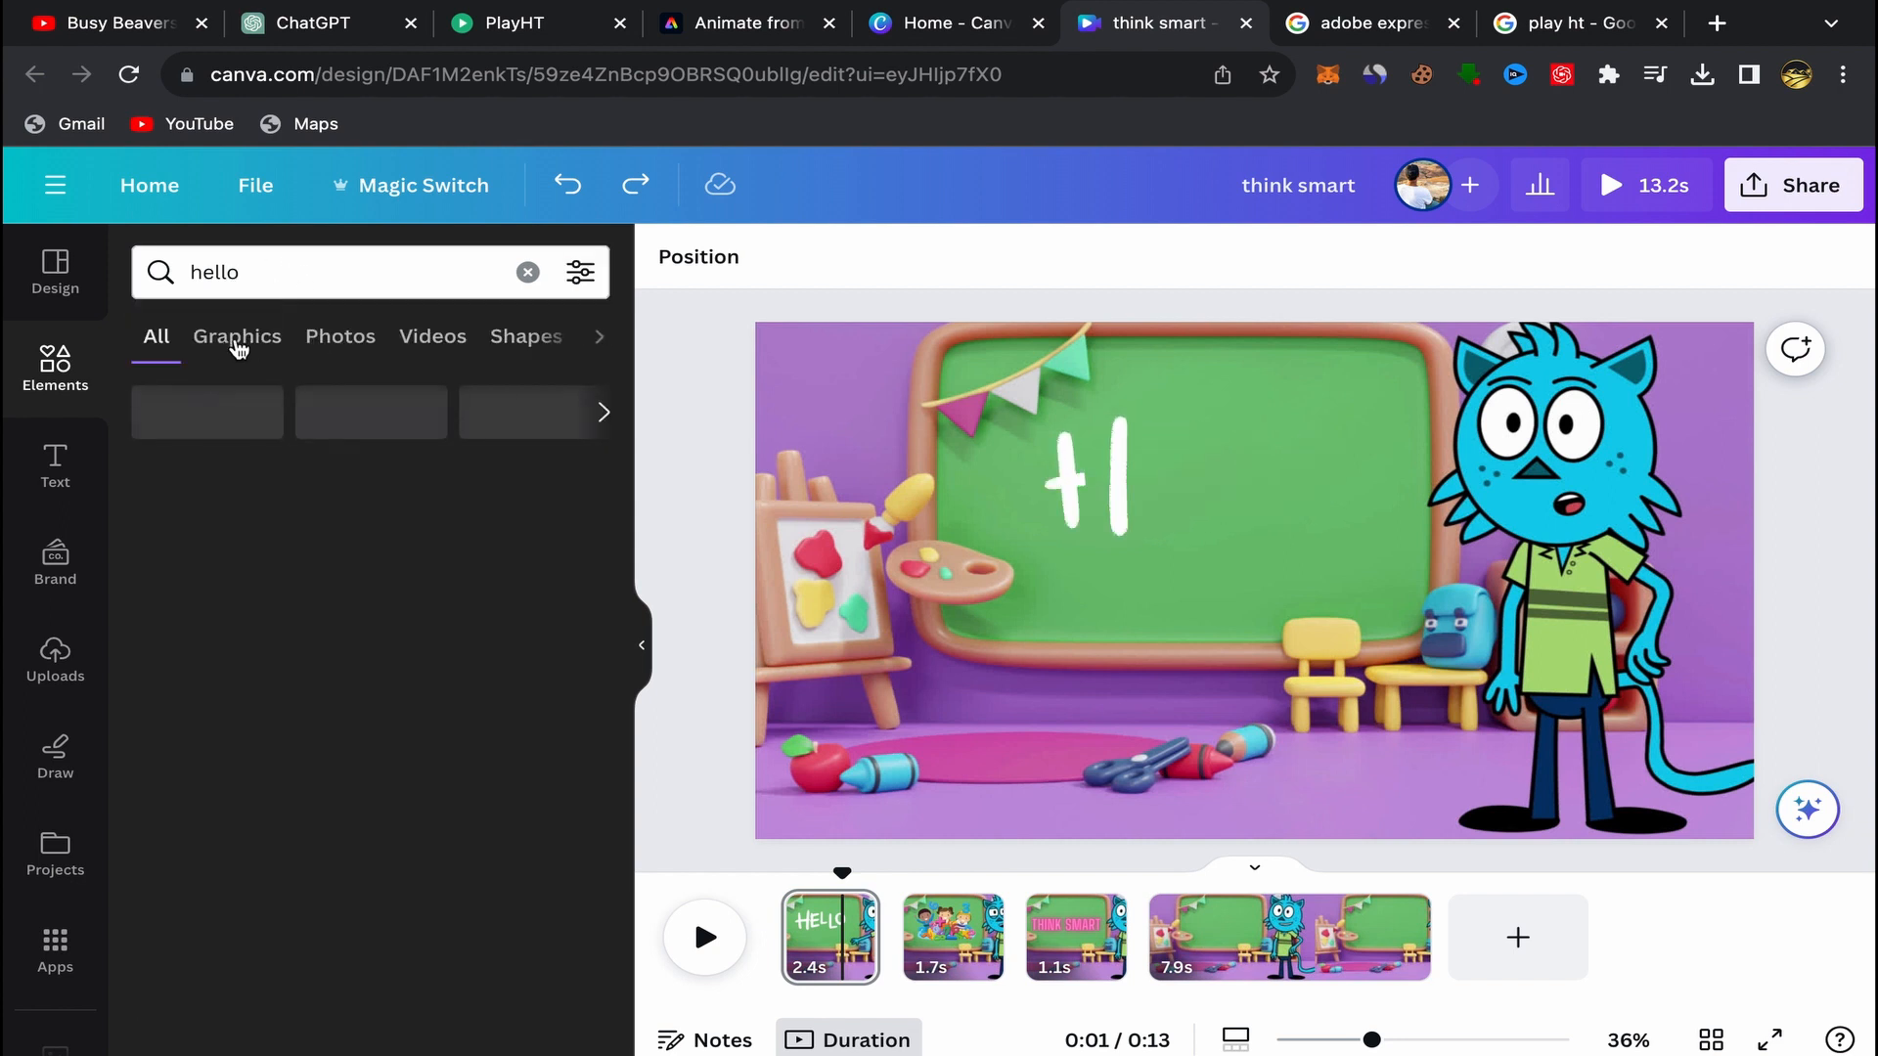
{"action": "left_click", "coordinate": [238, 338]}
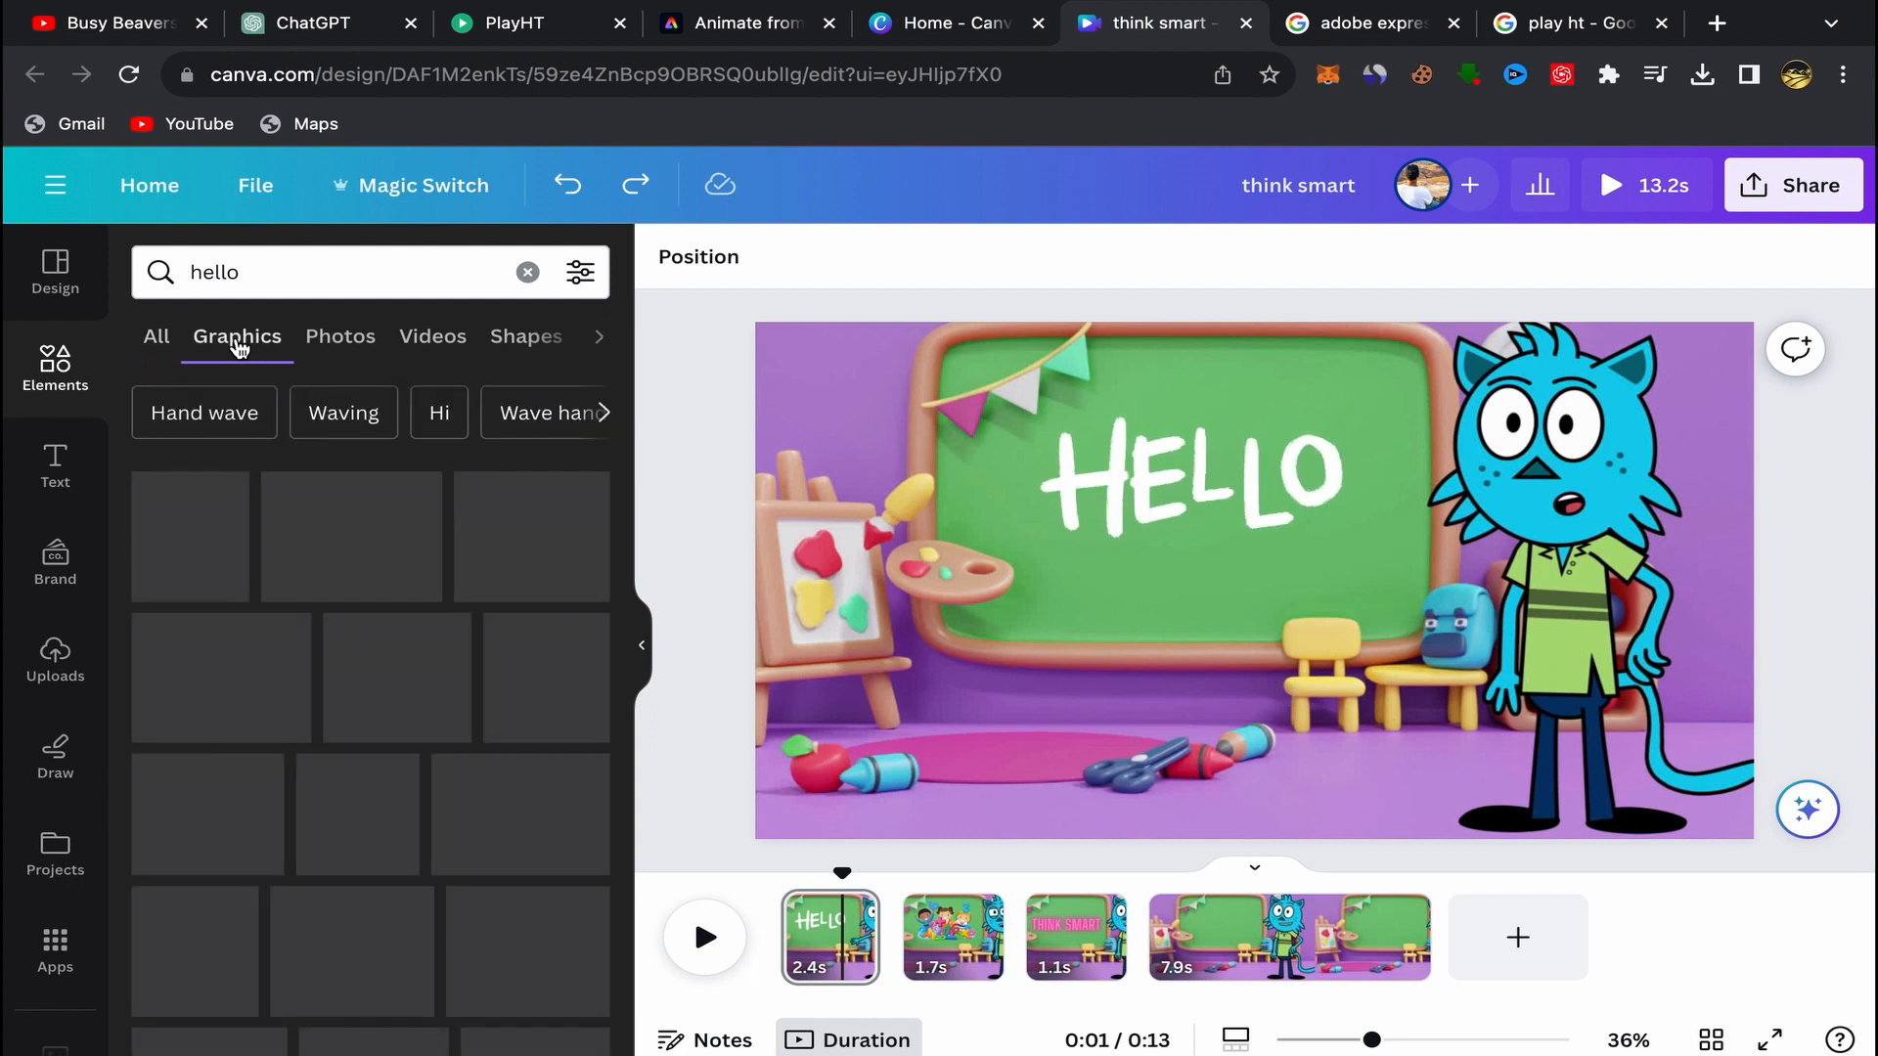
{"action": "scroll", "coordinate": [439, 626], "scroll_direction": "down", "scroll_amount": 2}
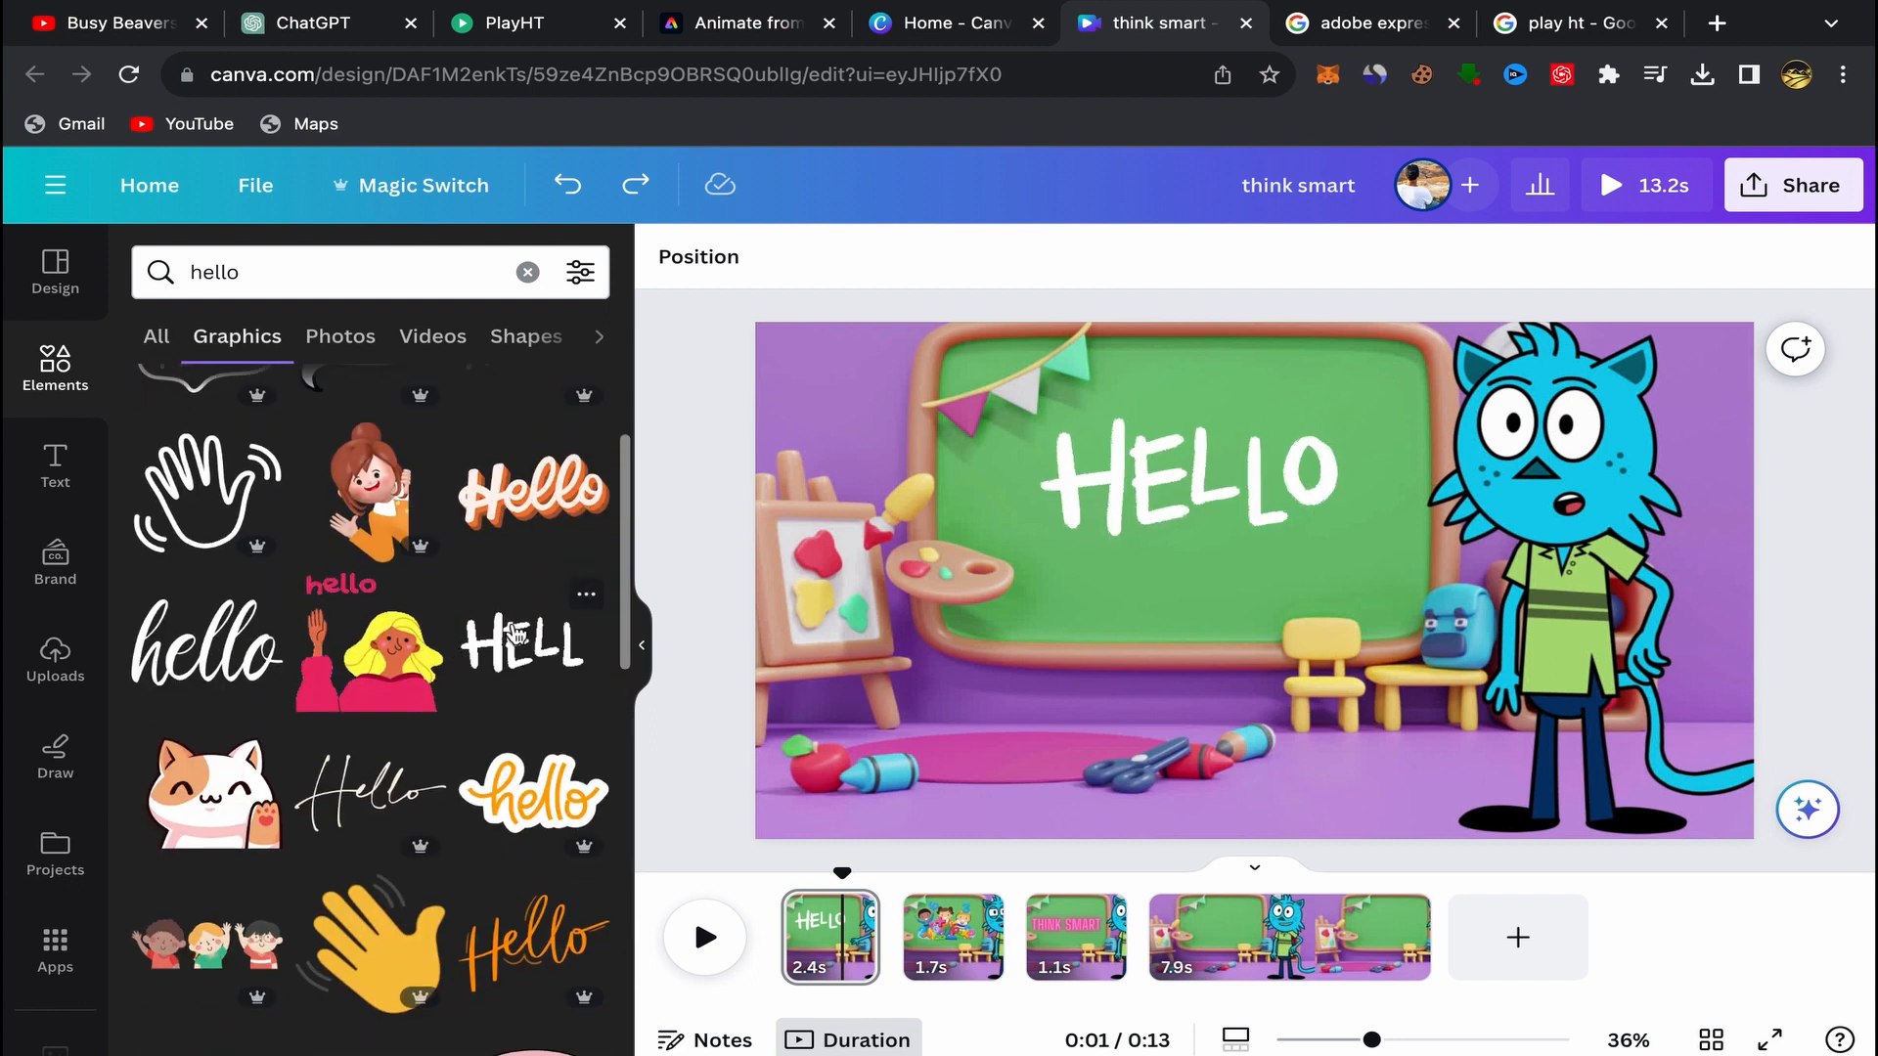
{"action": "scroll", "coordinate": [341, 494], "scroll_direction": "down", "scroll_amount": 3}
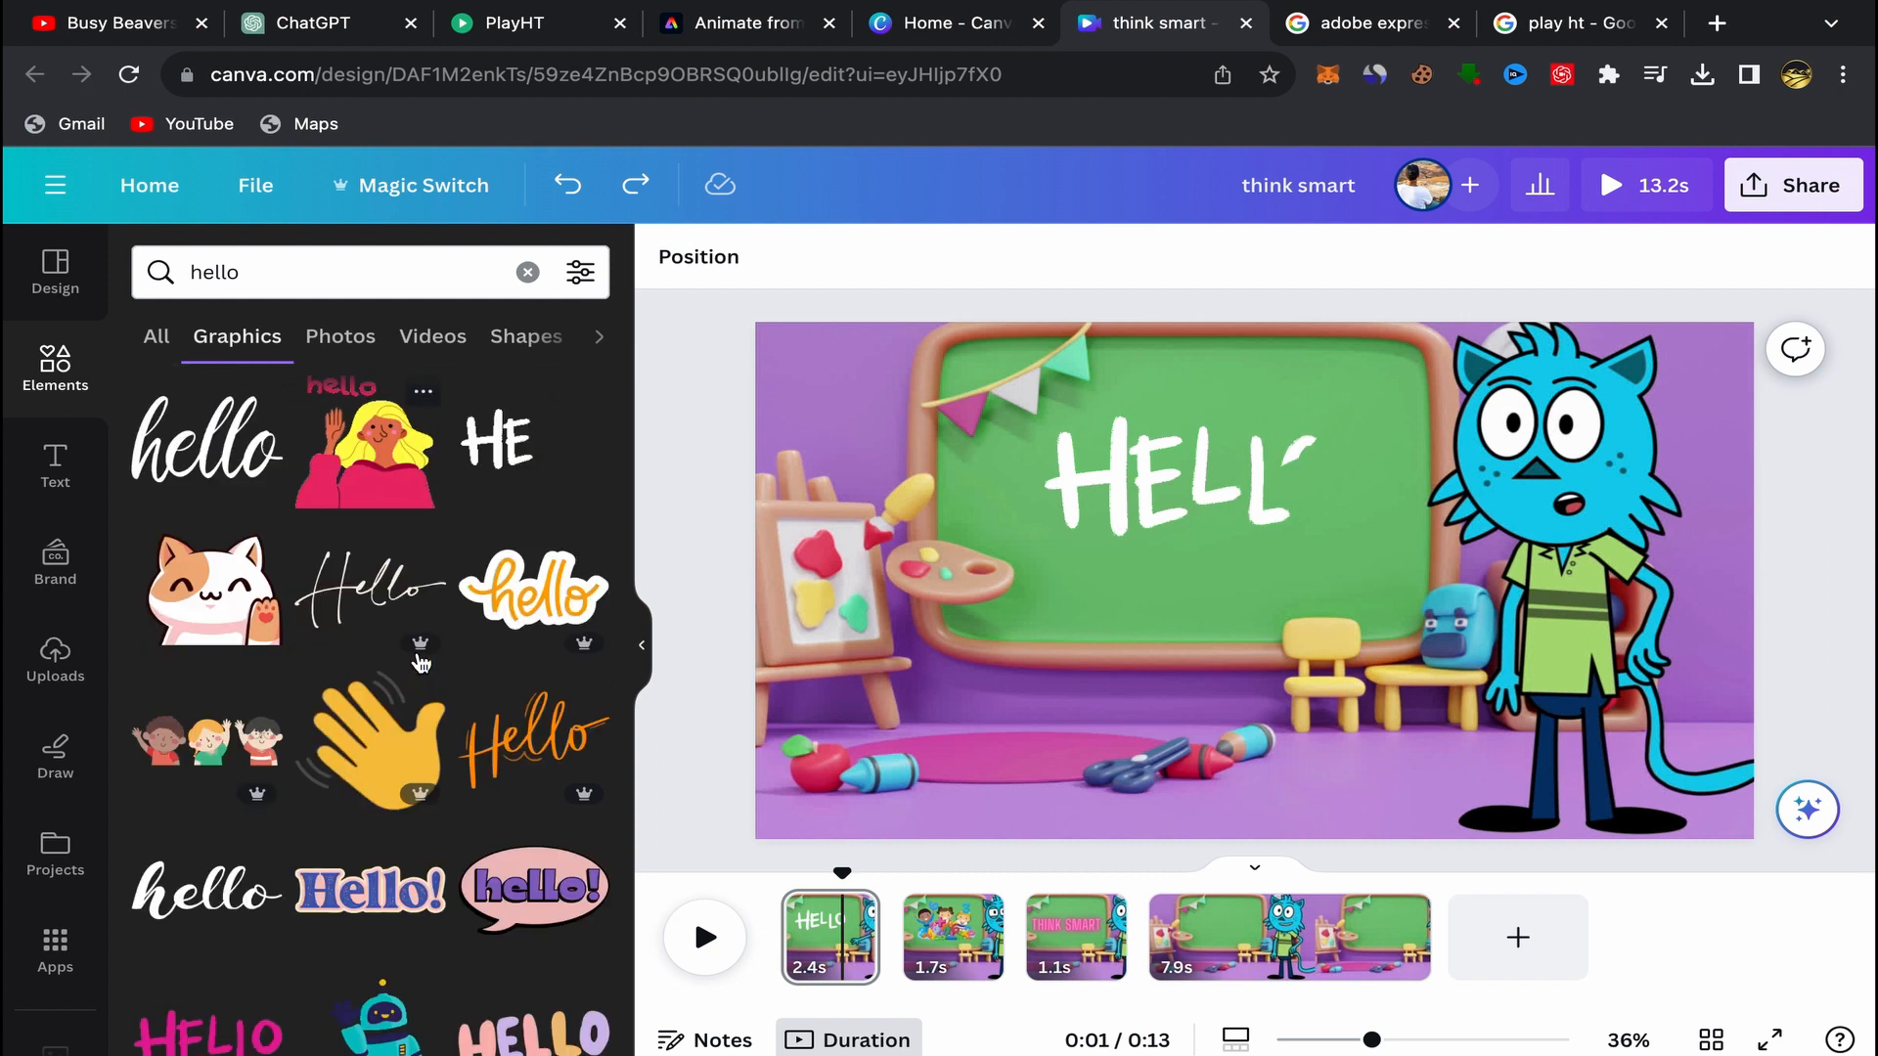
{"action": "scroll", "coordinate": [342, 494], "scroll_direction": "down", "scroll_amount": 2}
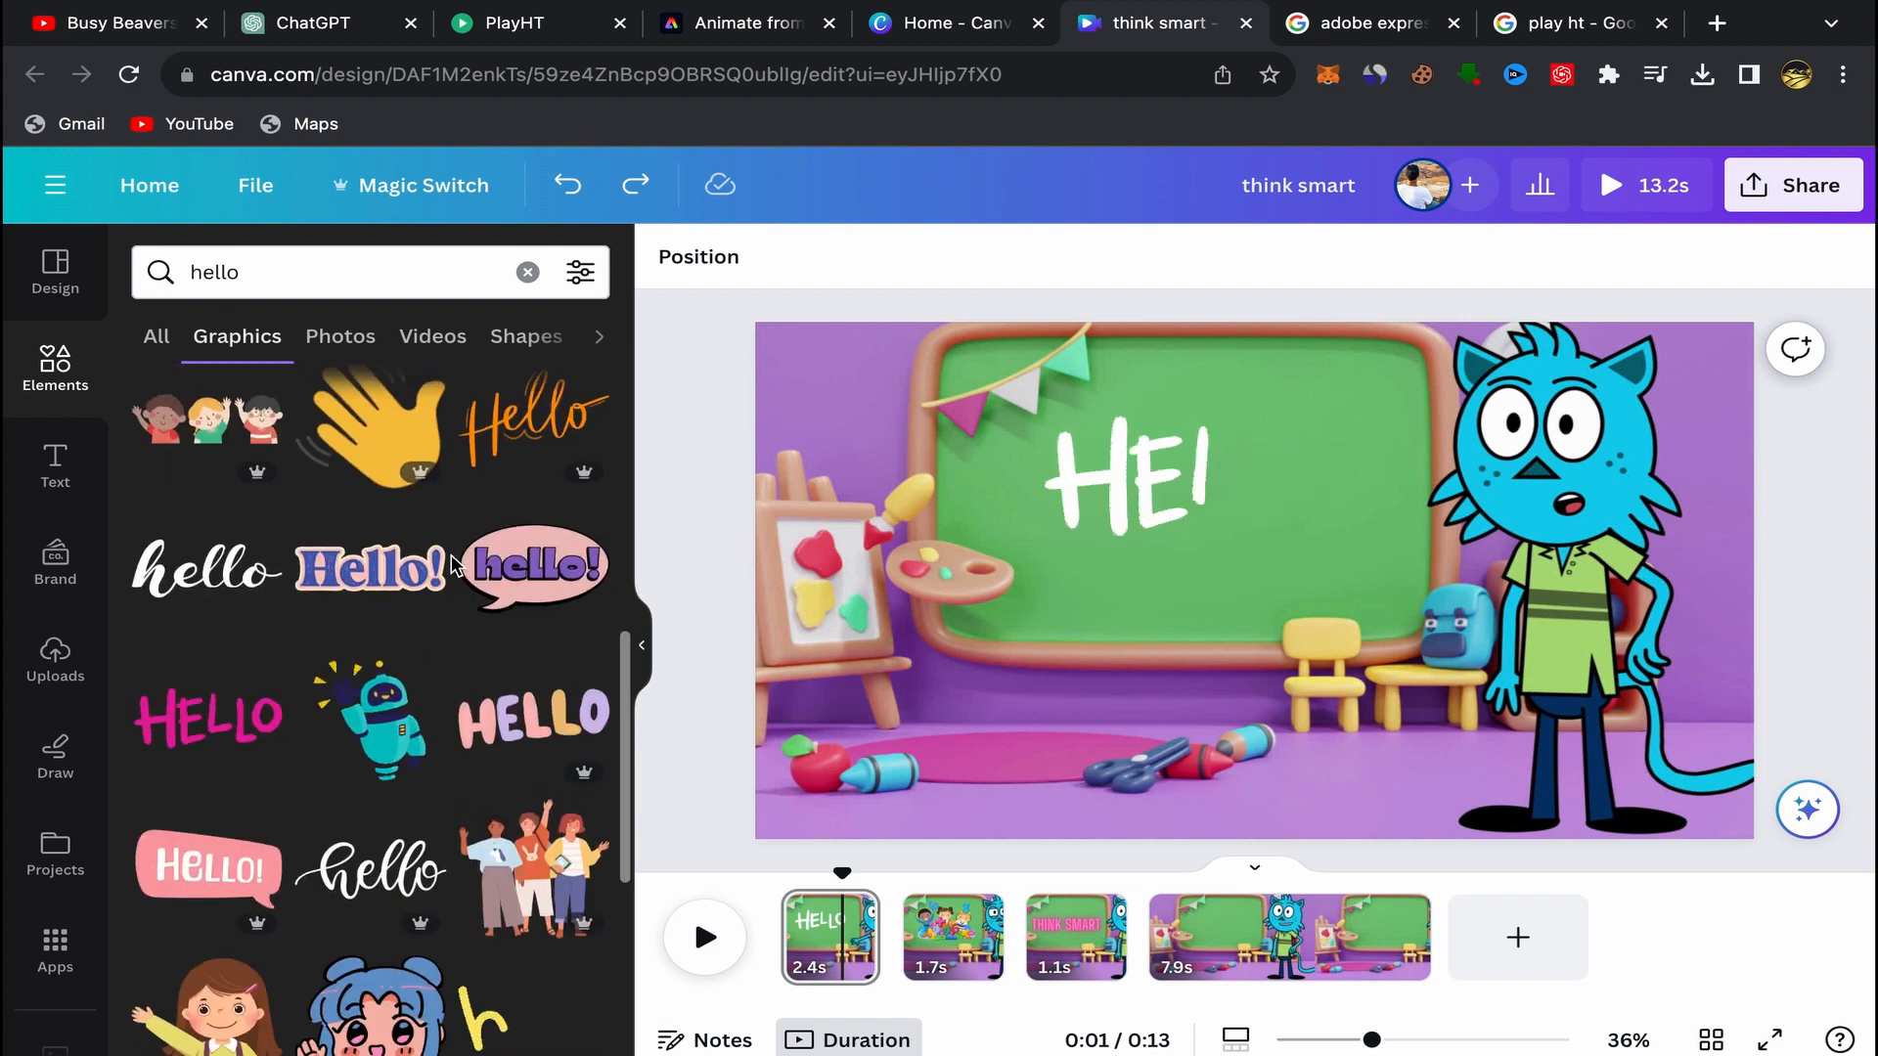
{"action": "scroll", "coordinate": [349, 552], "scroll_direction": "down", "scroll_amount": 2}
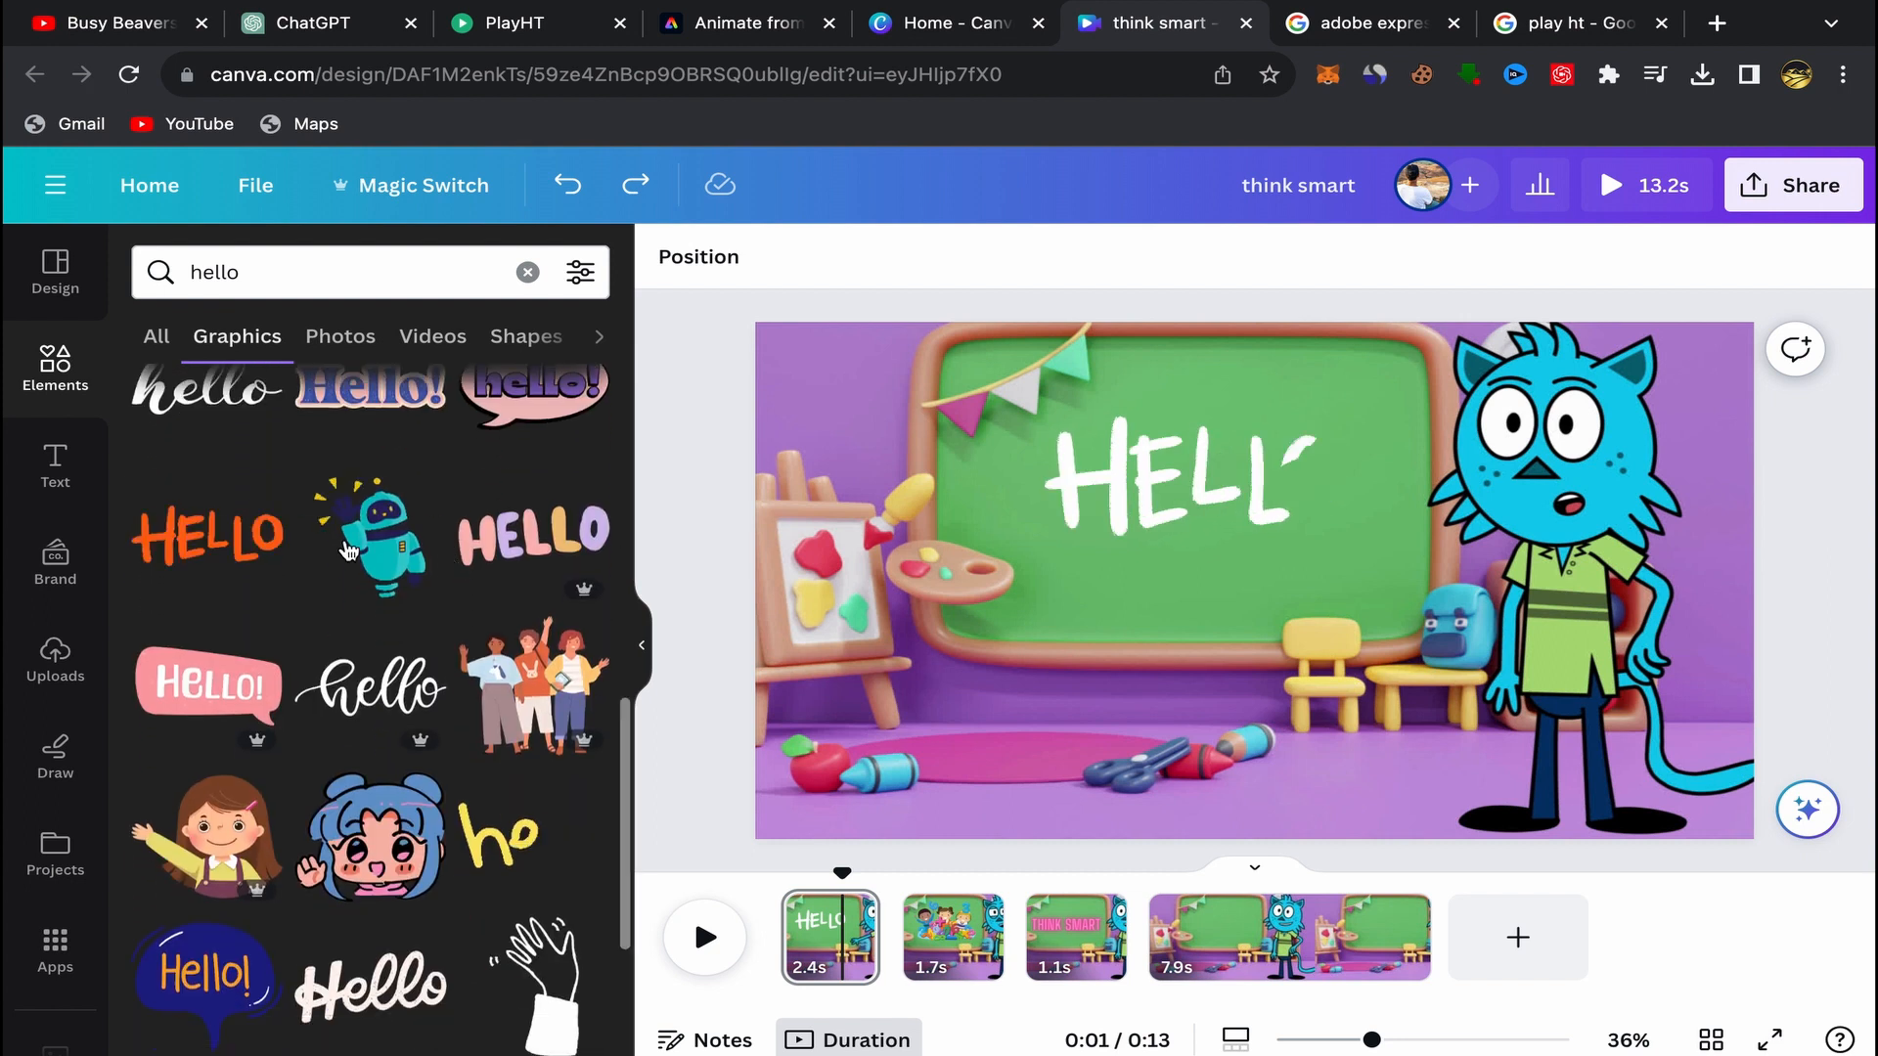
Step: Replace the white HELLO on the first page with the animated yellow hello graphic, scaled down to fit on the green chalkboard
{"action": "left_click", "coordinate": [1171, 494]}
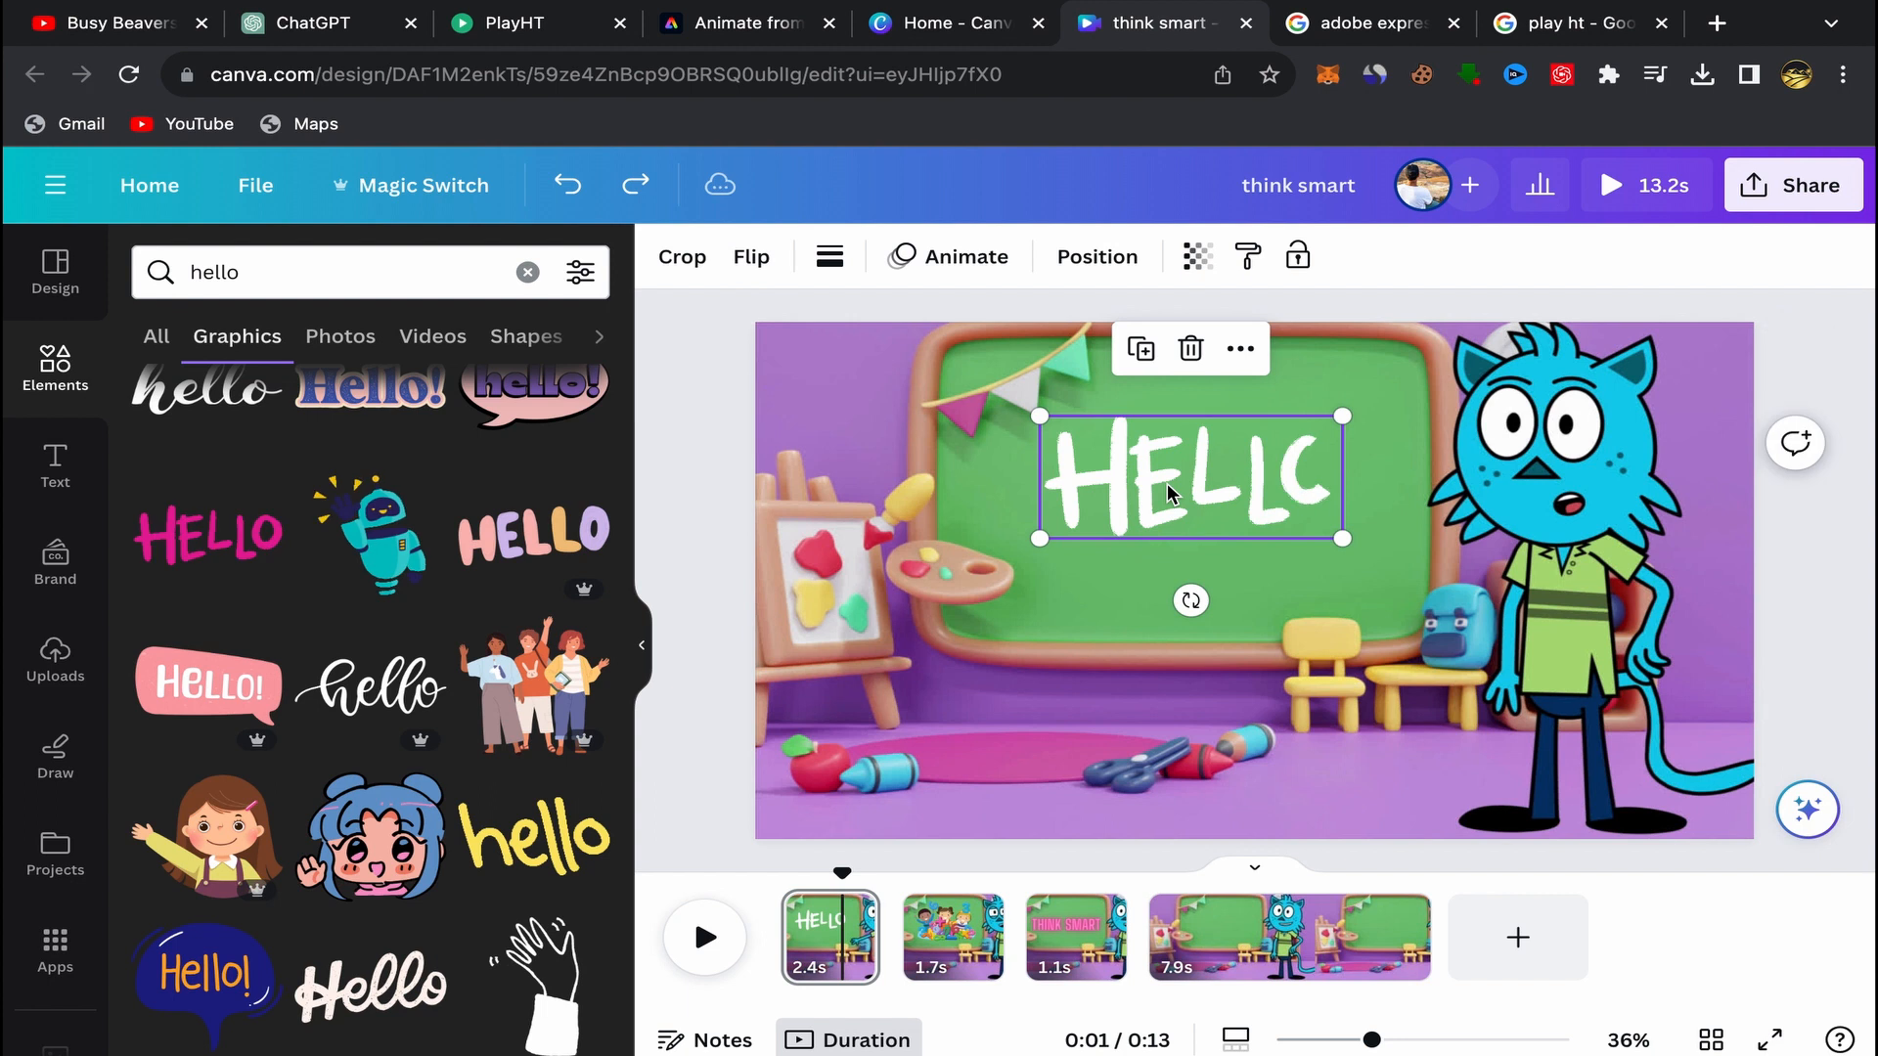
{"action": "left_click", "coordinate": [1187, 350]}
{"action": "scroll", "coordinate": [440, 572], "scroll_direction": "down", "scroll_amount": 3}
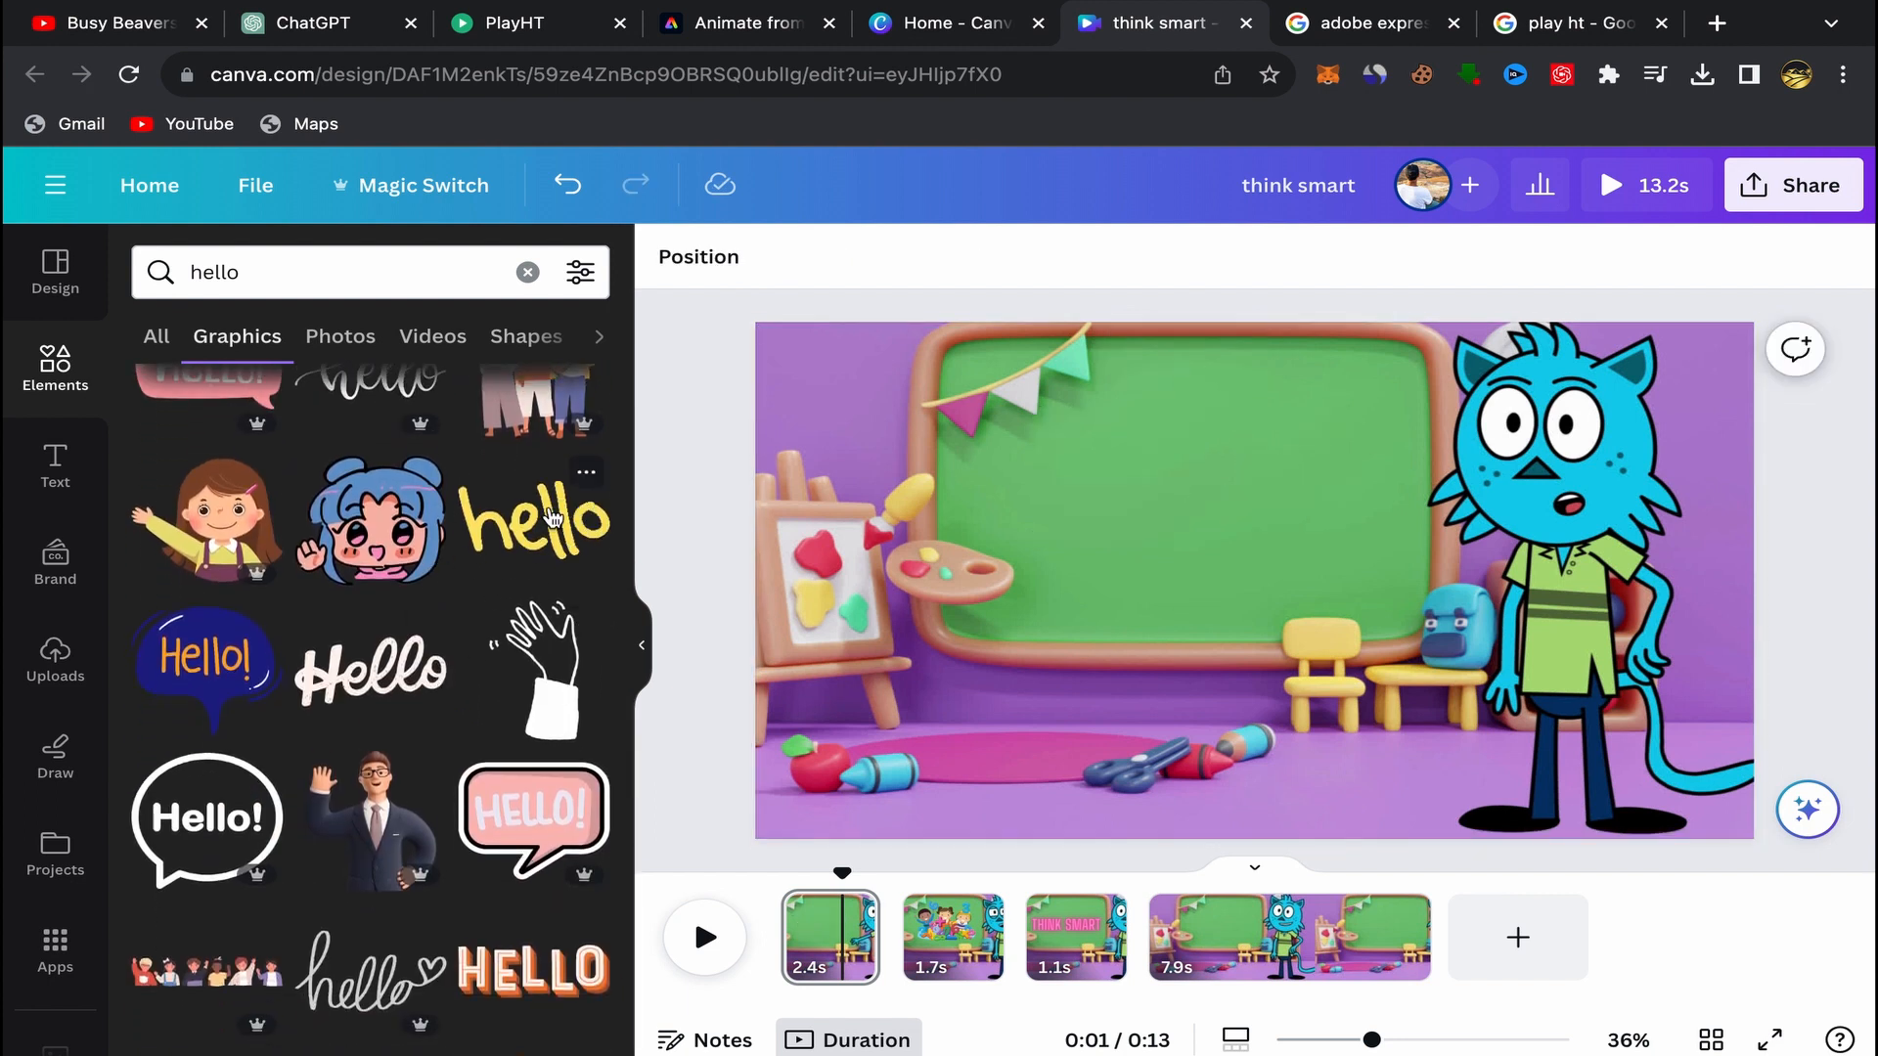
{"action": "left_click", "coordinate": [553, 518]}
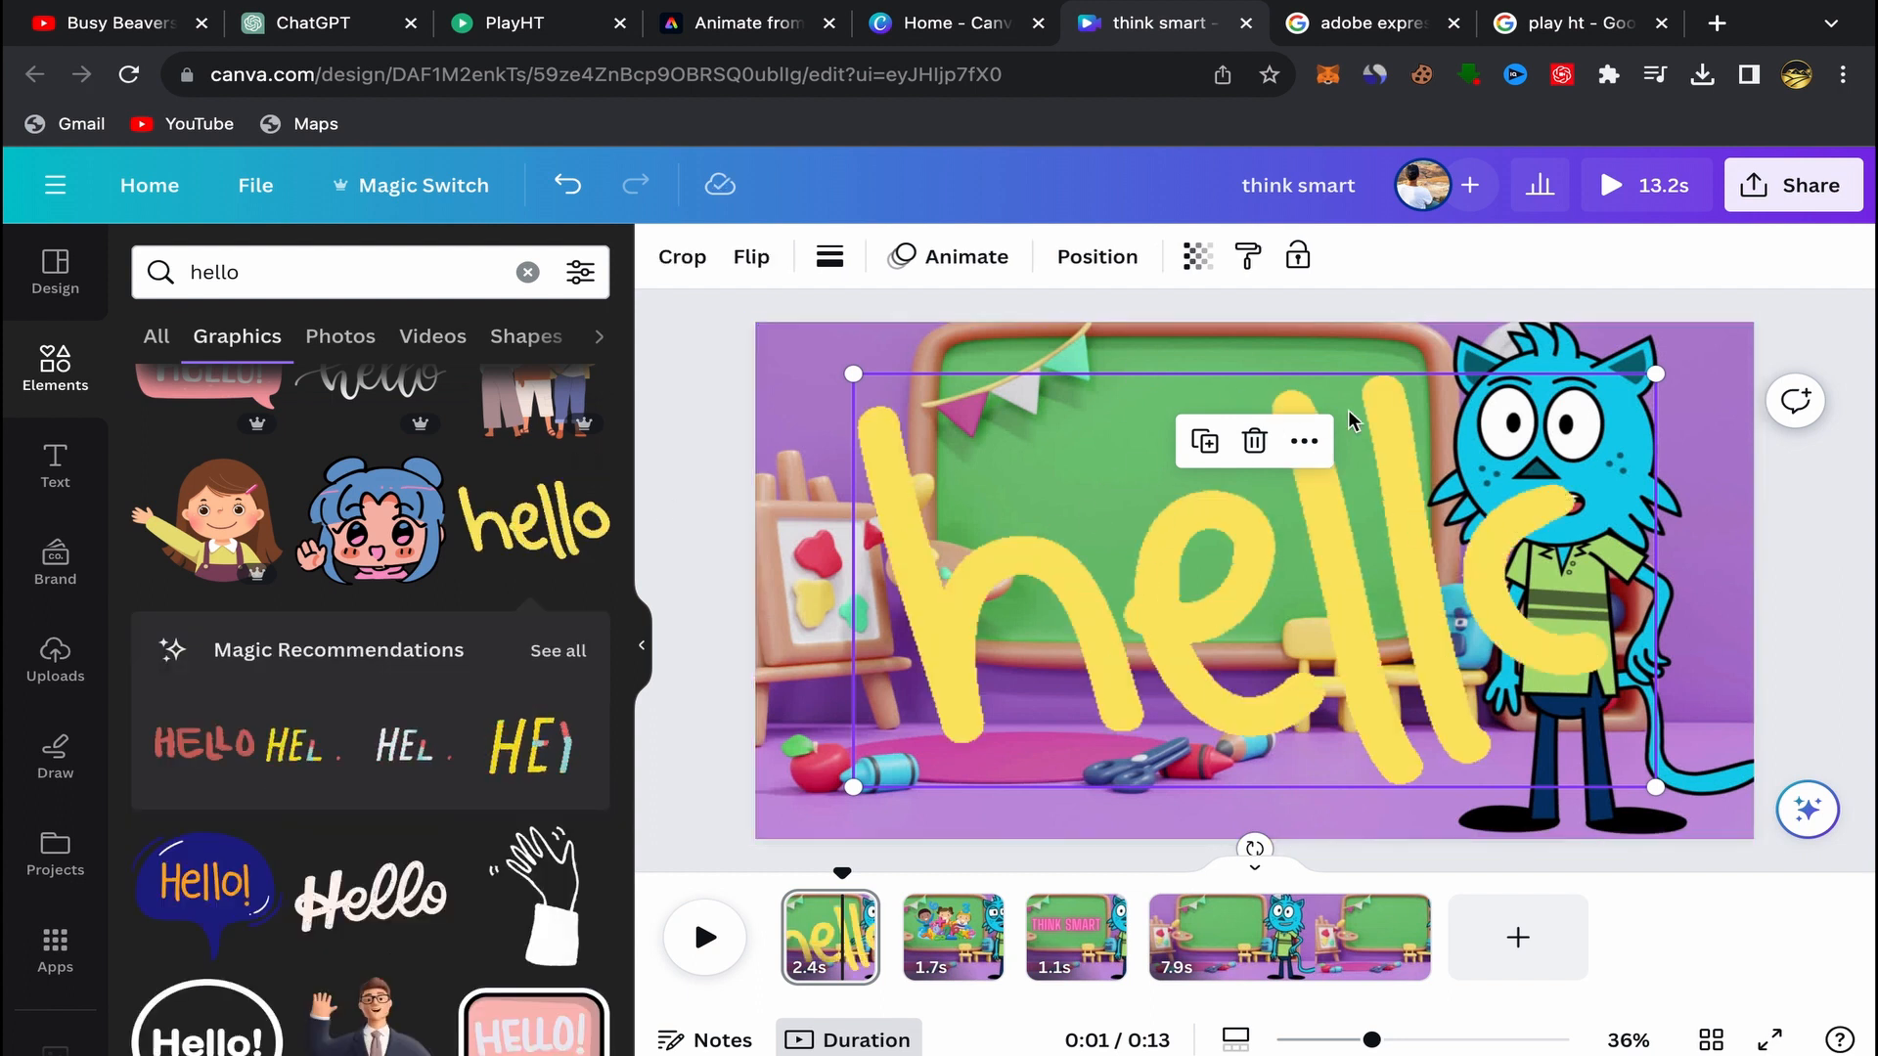
{"action": "left_click_drag", "start_coordinate": [1657, 786], "coordinate": [1279, 509]}
{"action": "left_click_drag", "start_coordinate": [1132, 433], "coordinate": [1038, 392]}
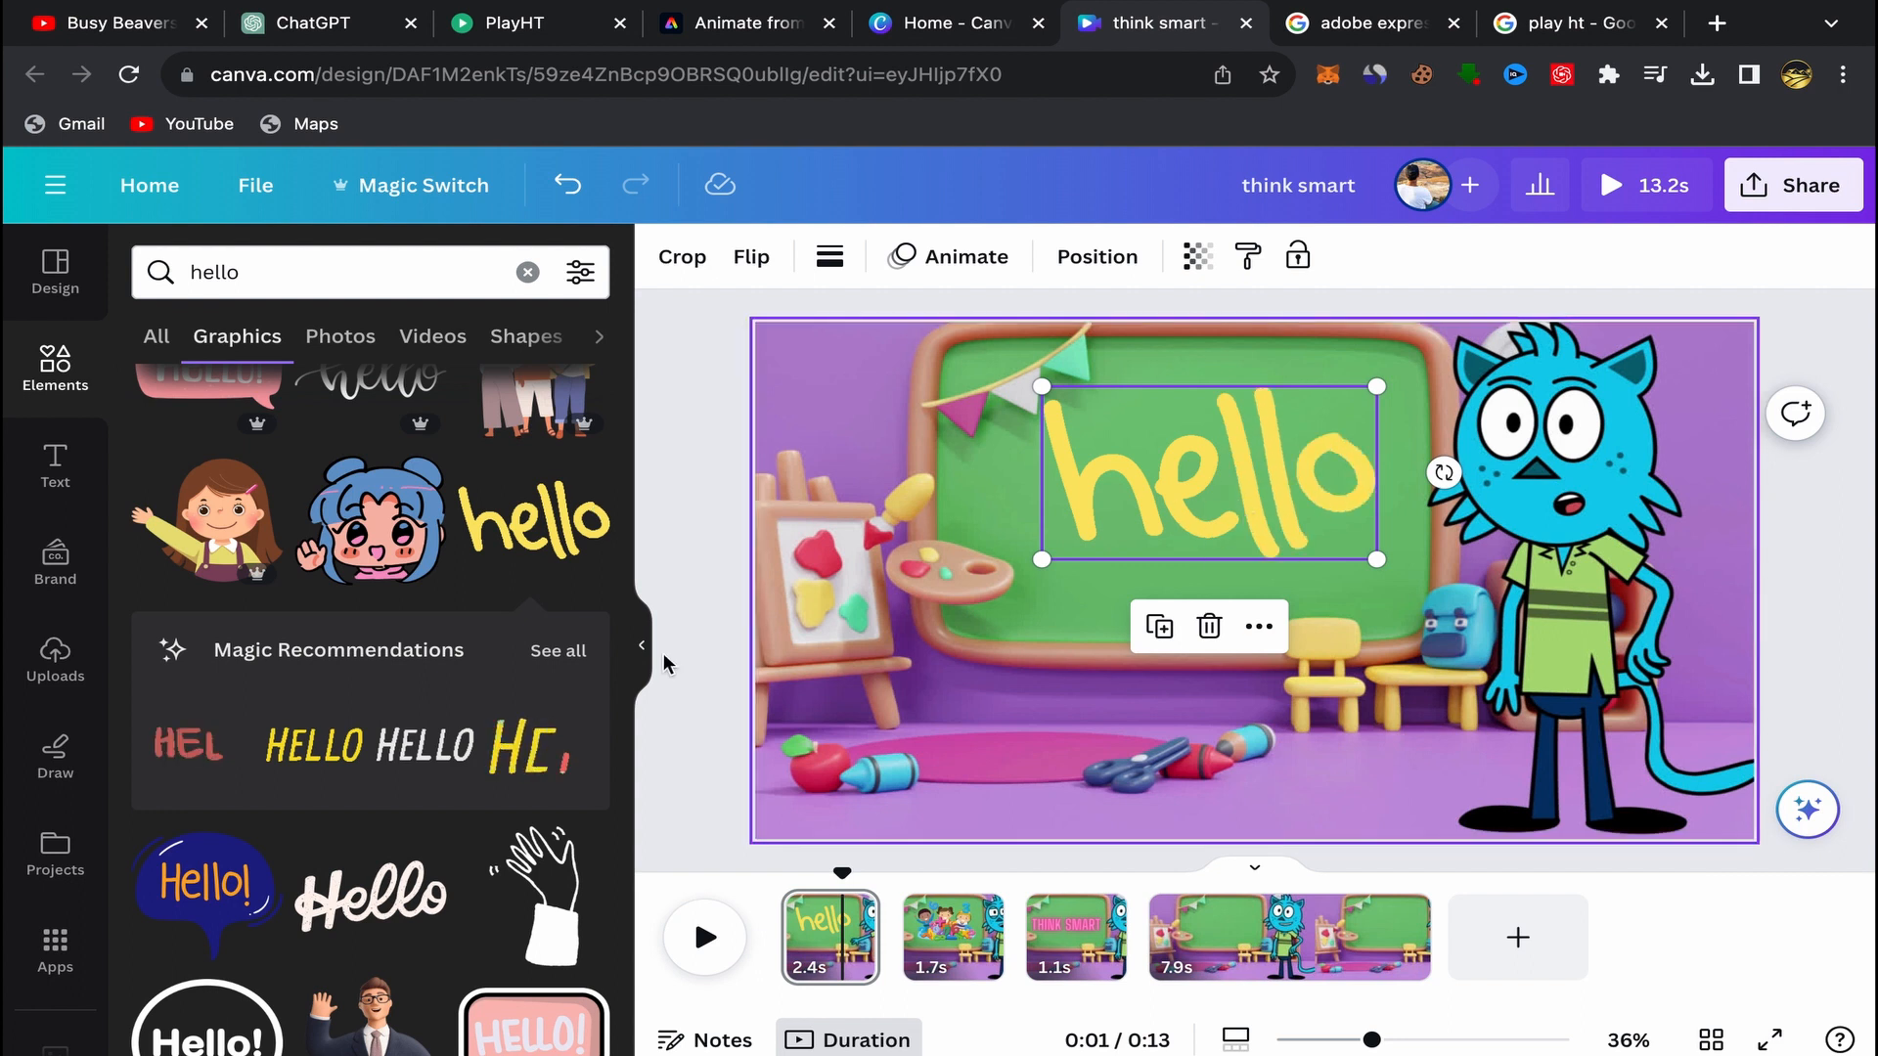
Step: Browse the full list of magic recommendations for the yellow hello graphic and return to the search results
{"action": "left_click", "coordinate": [559, 651]}
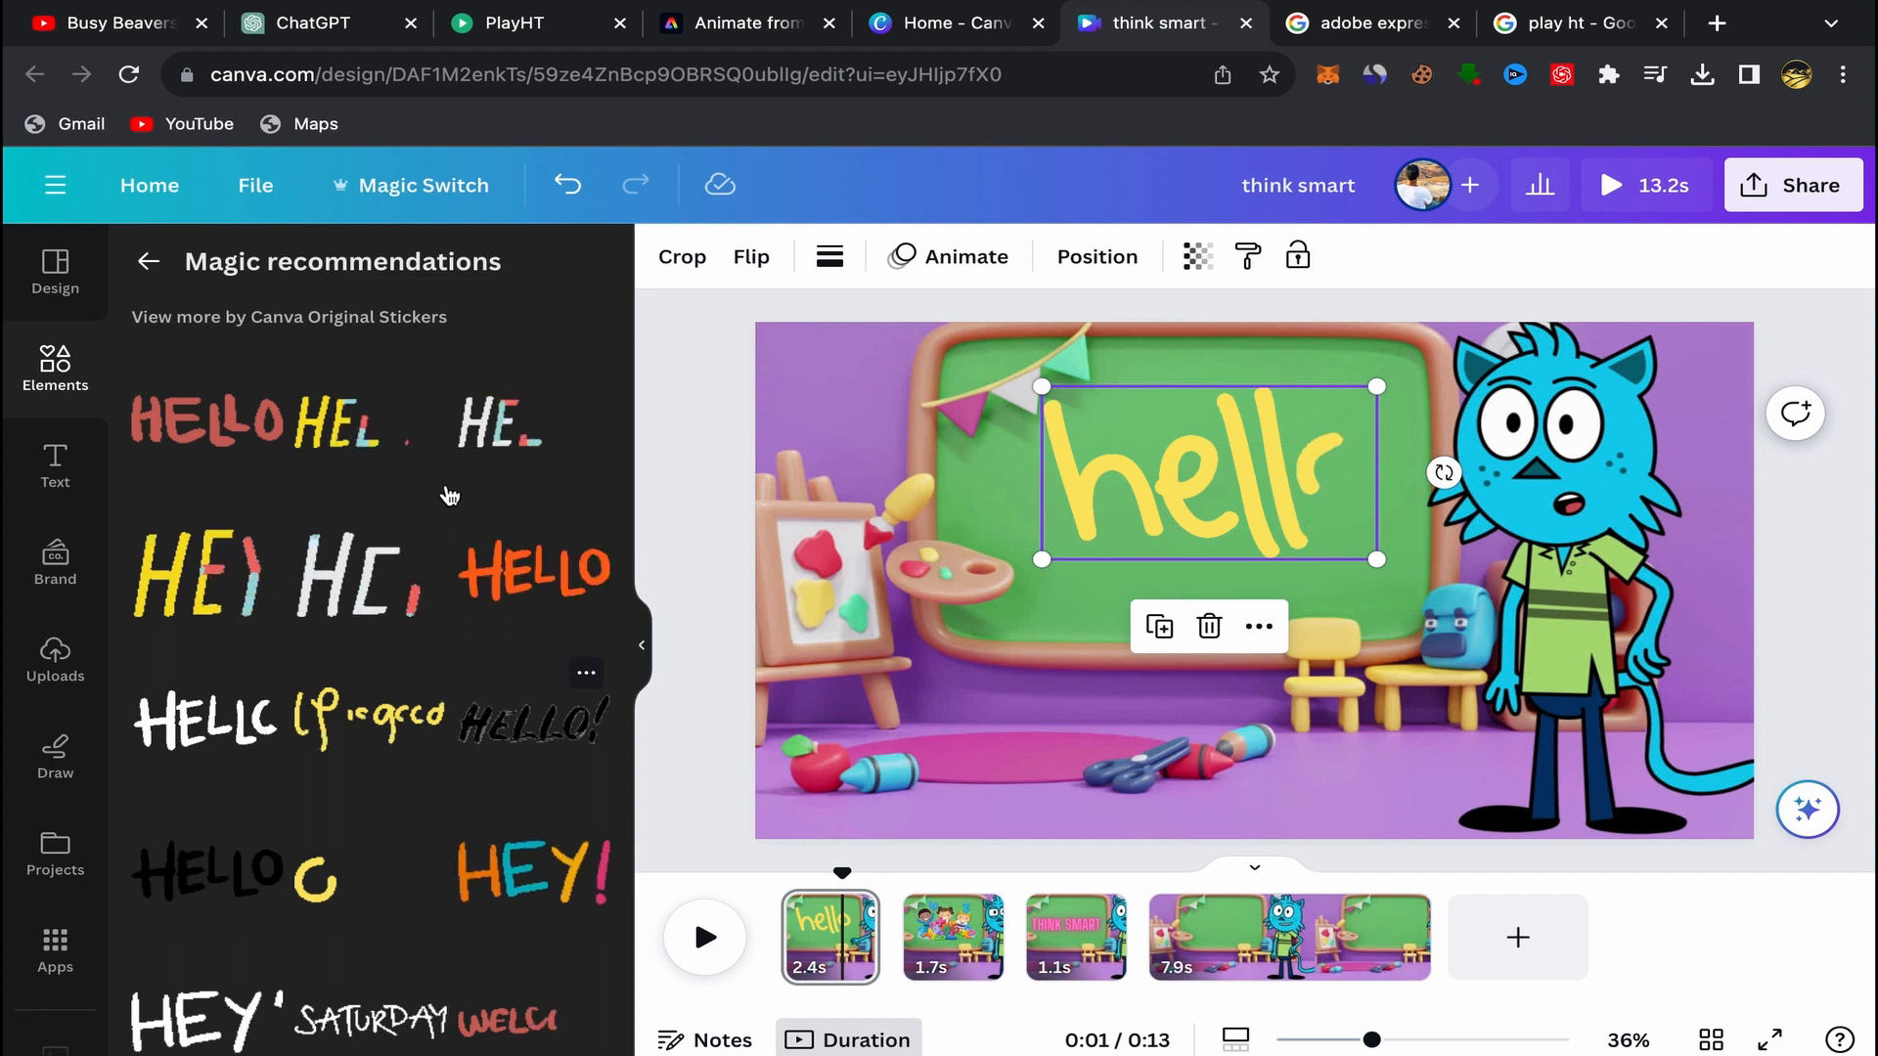
{"action": "scroll", "coordinate": [497, 624], "scroll_direction": "down", "scroll_amount": 2}
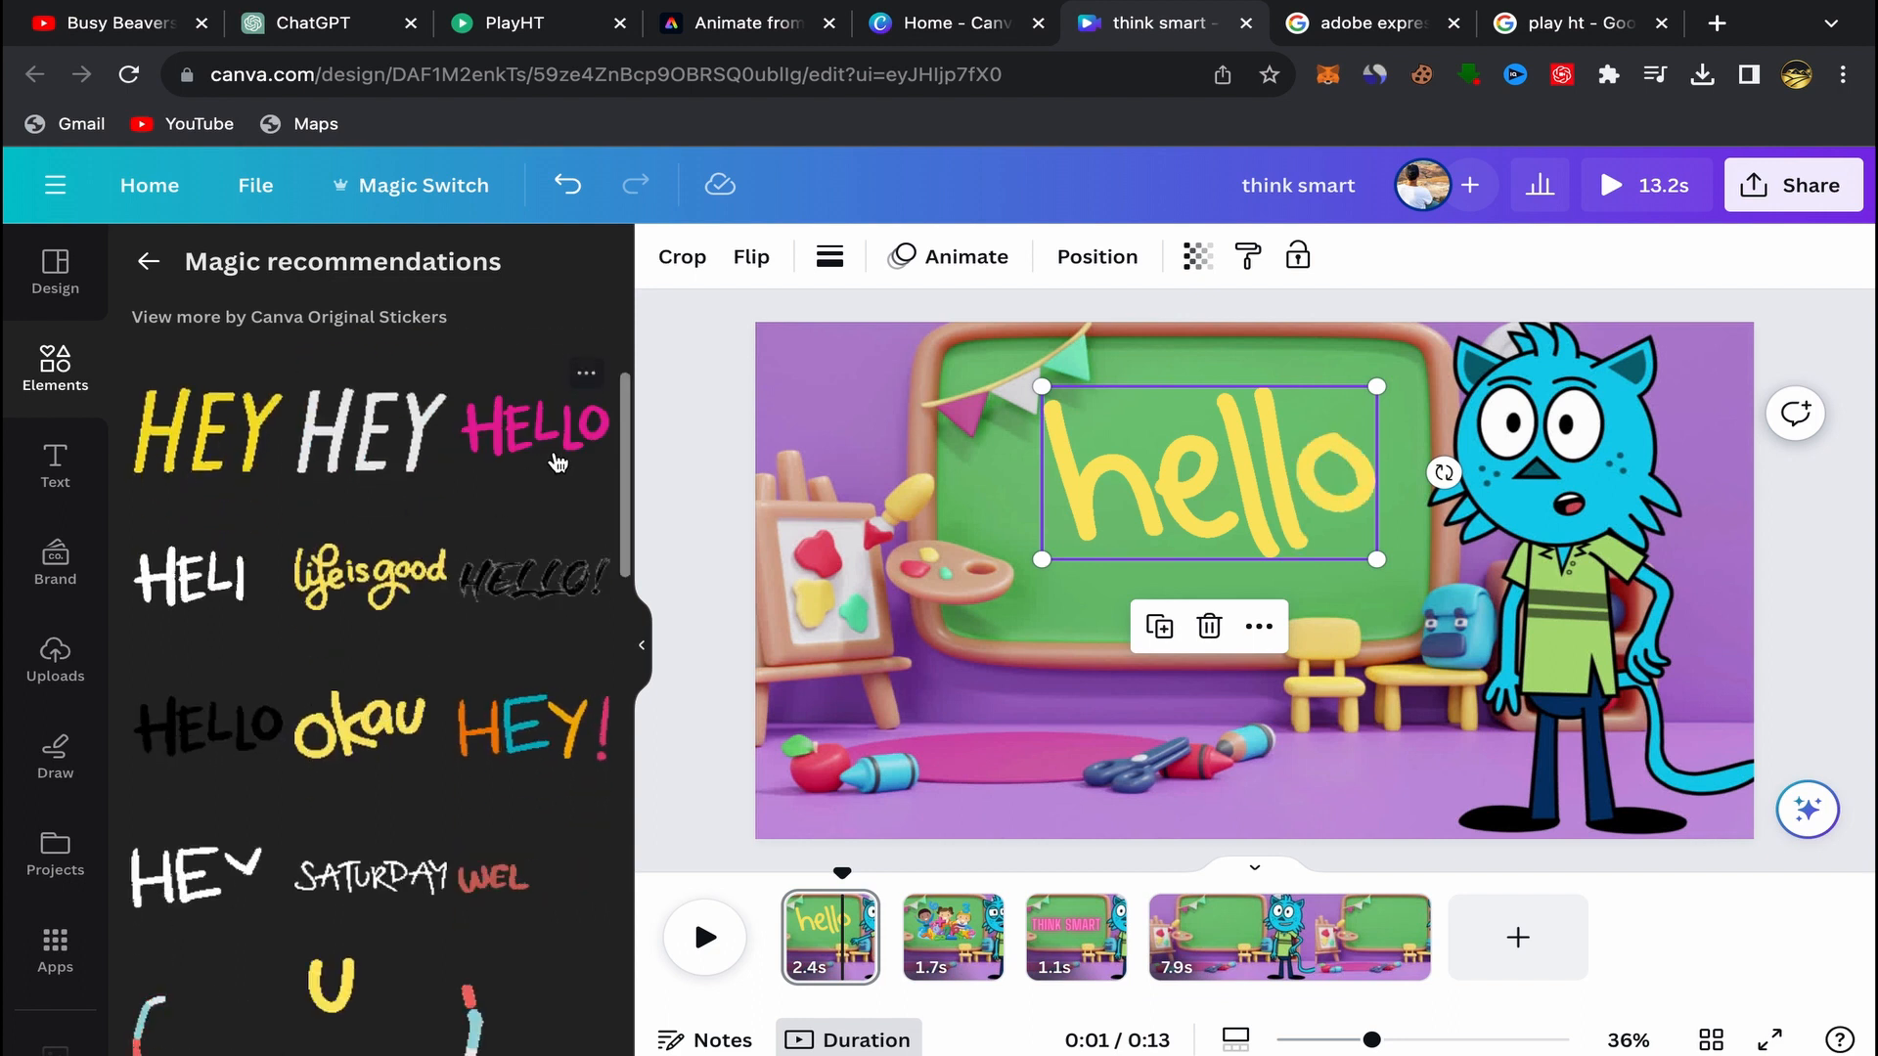
{"action": "scroll", "coordinate": [372, 655], "scroll_direction": "down", "scroll_amount": 7}
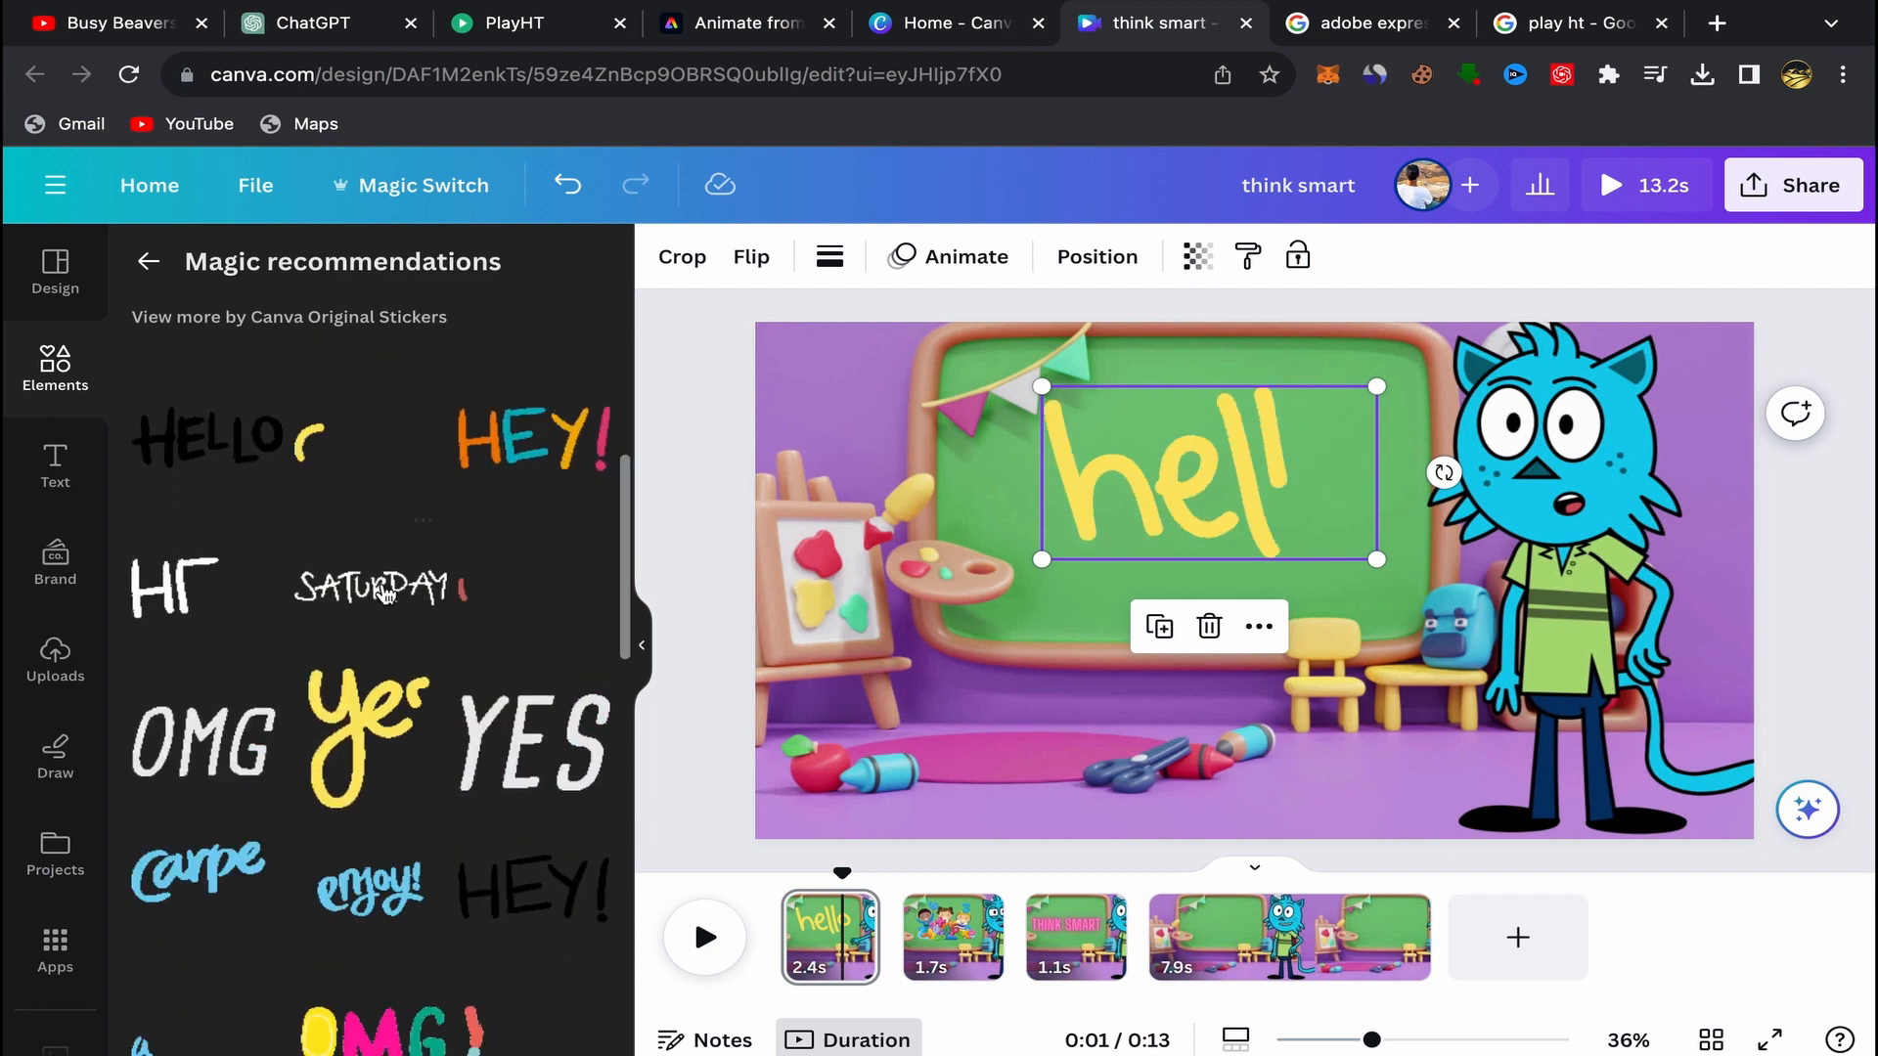
{"action": "scroll", "coordinate": [389, 655], "scroll_direction": "up", "scroll_amount": 9}
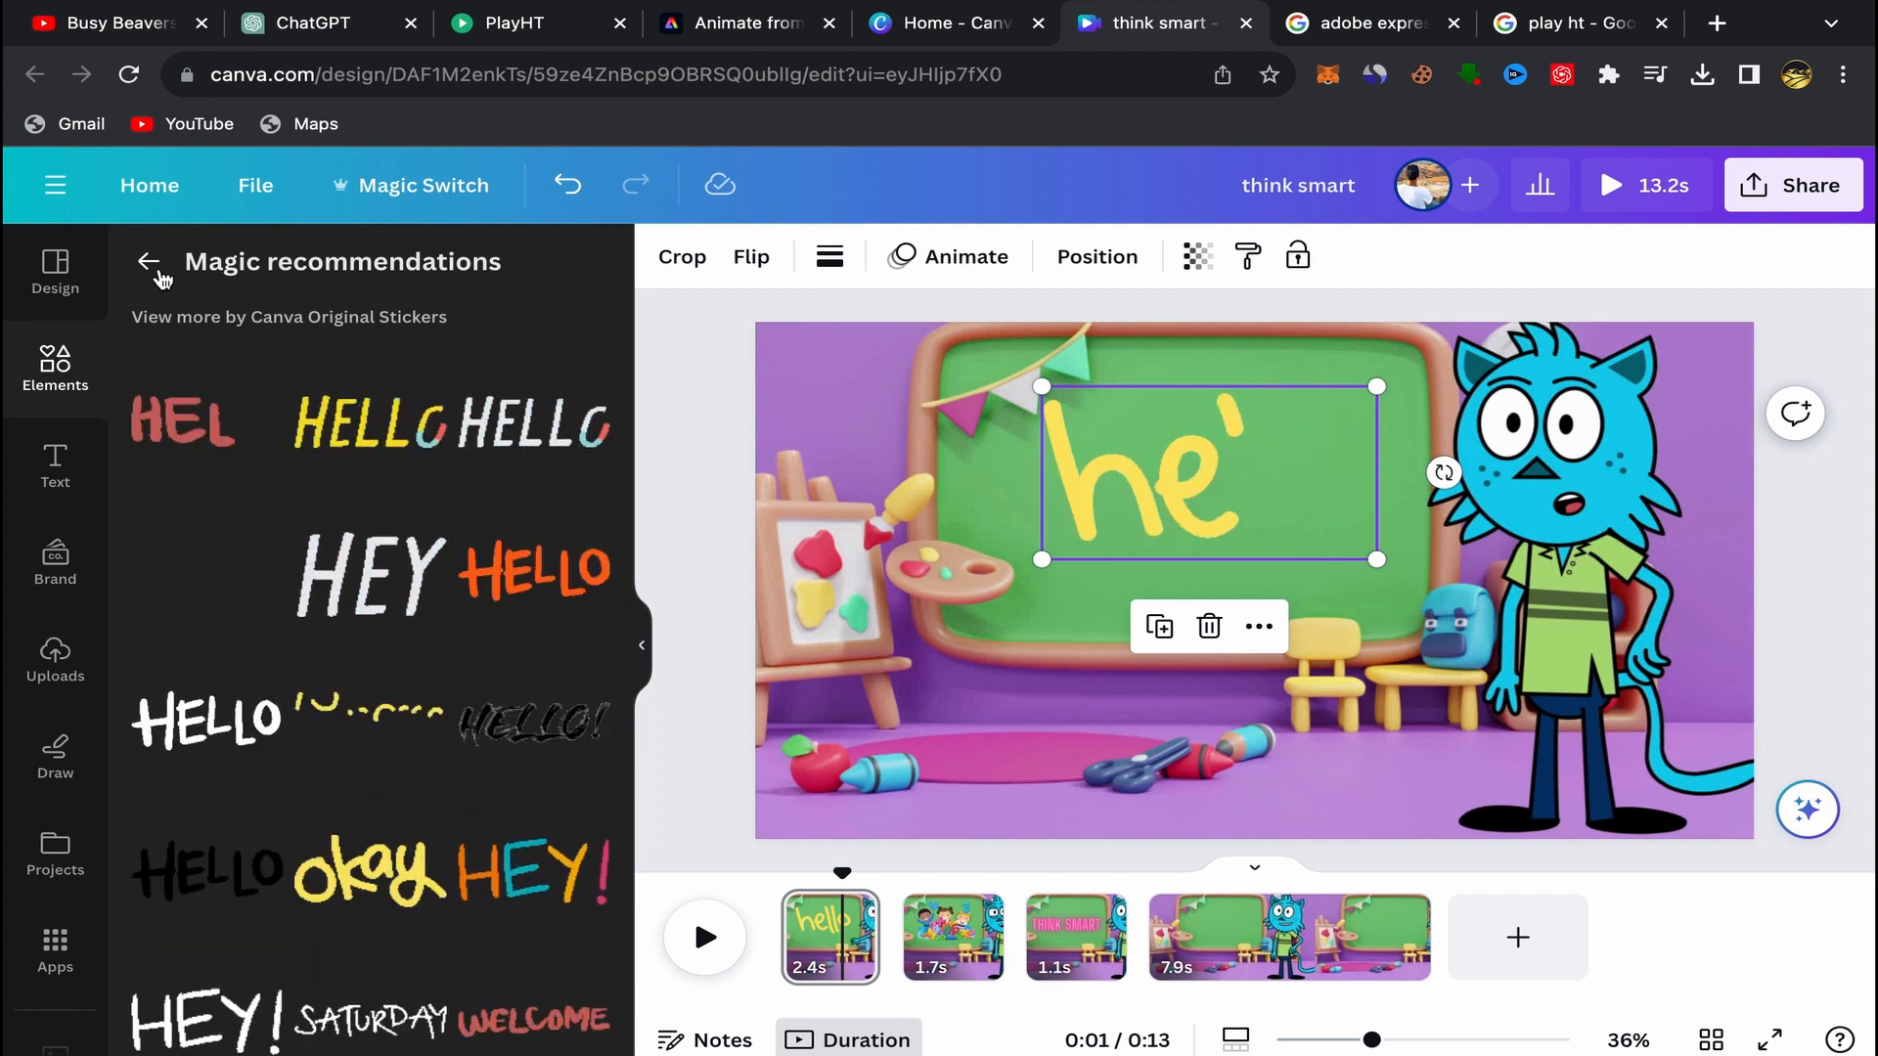
{"action": "left_click", "coordinate": [149, 266]}
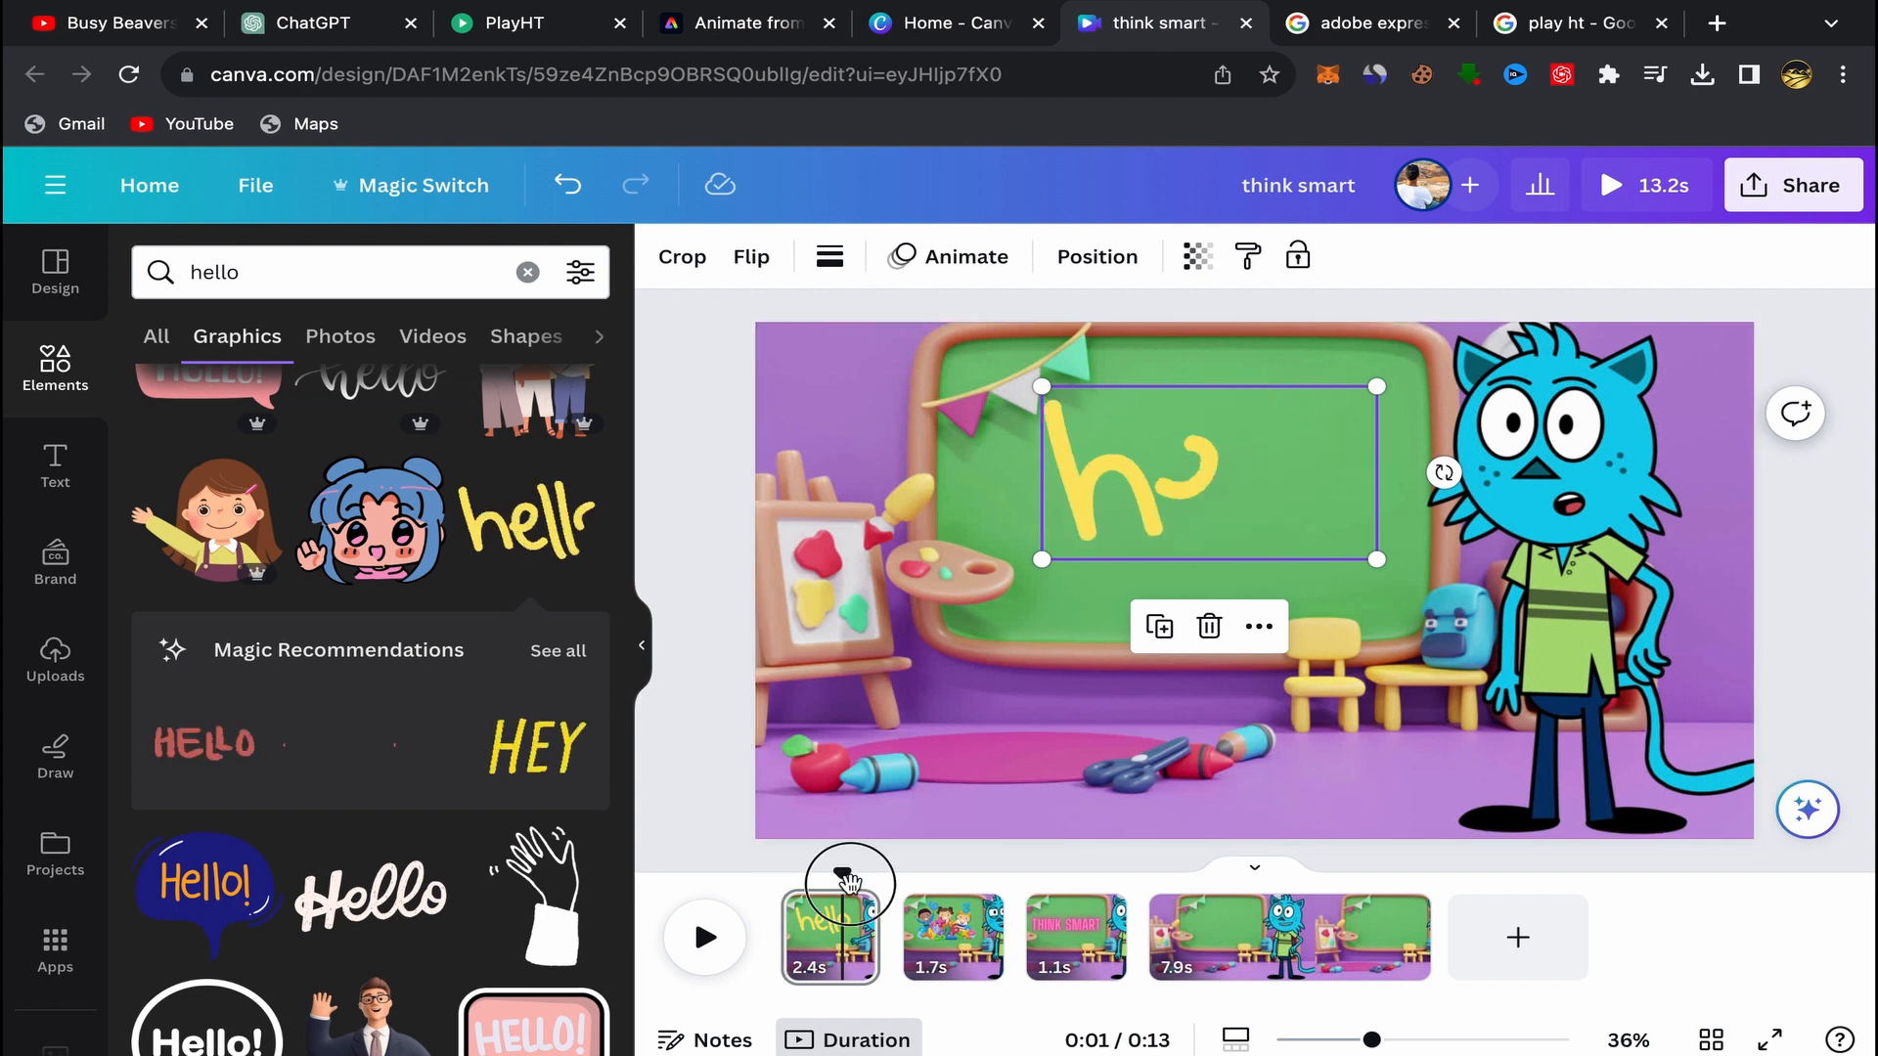
Step: Play the first page from its start to check the yellow hello graphic with the talking cat
{"action": "left_click", "coordinate": [758, 896]}
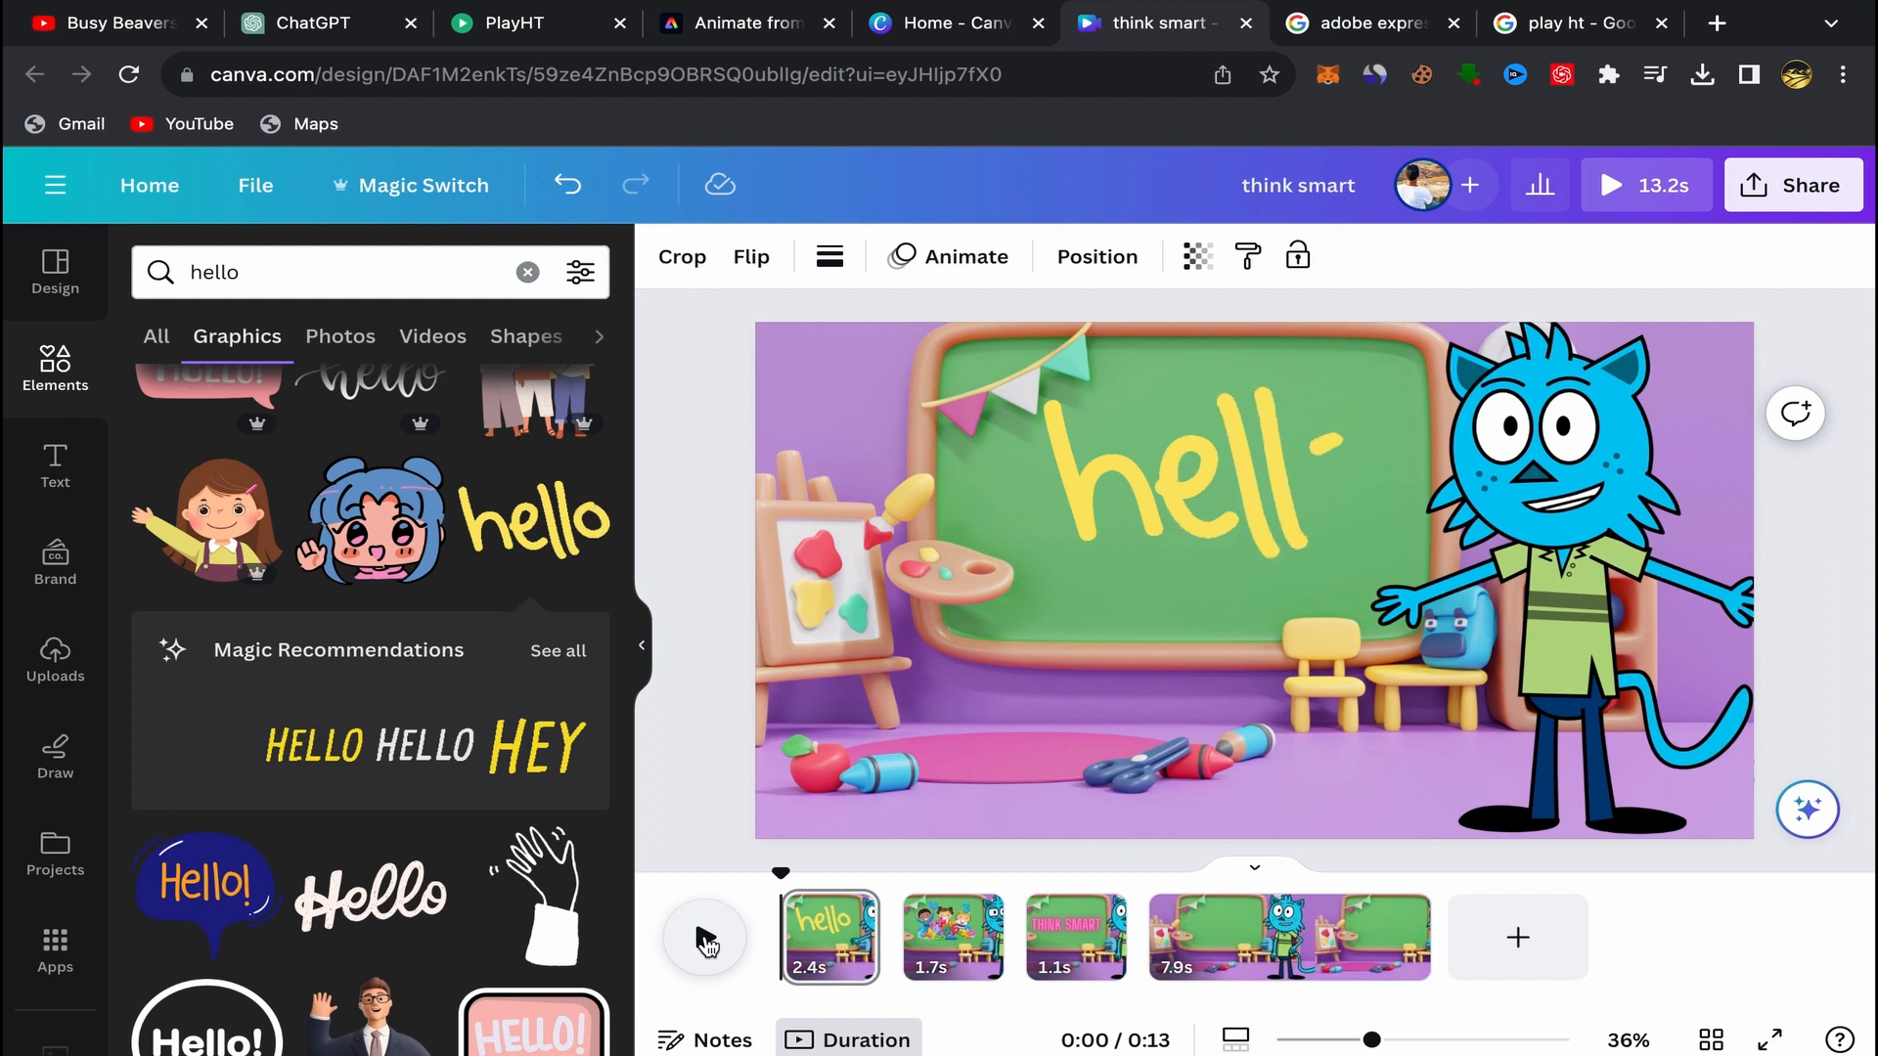
{"action": "left_click", "coordinate": [706, 941]}
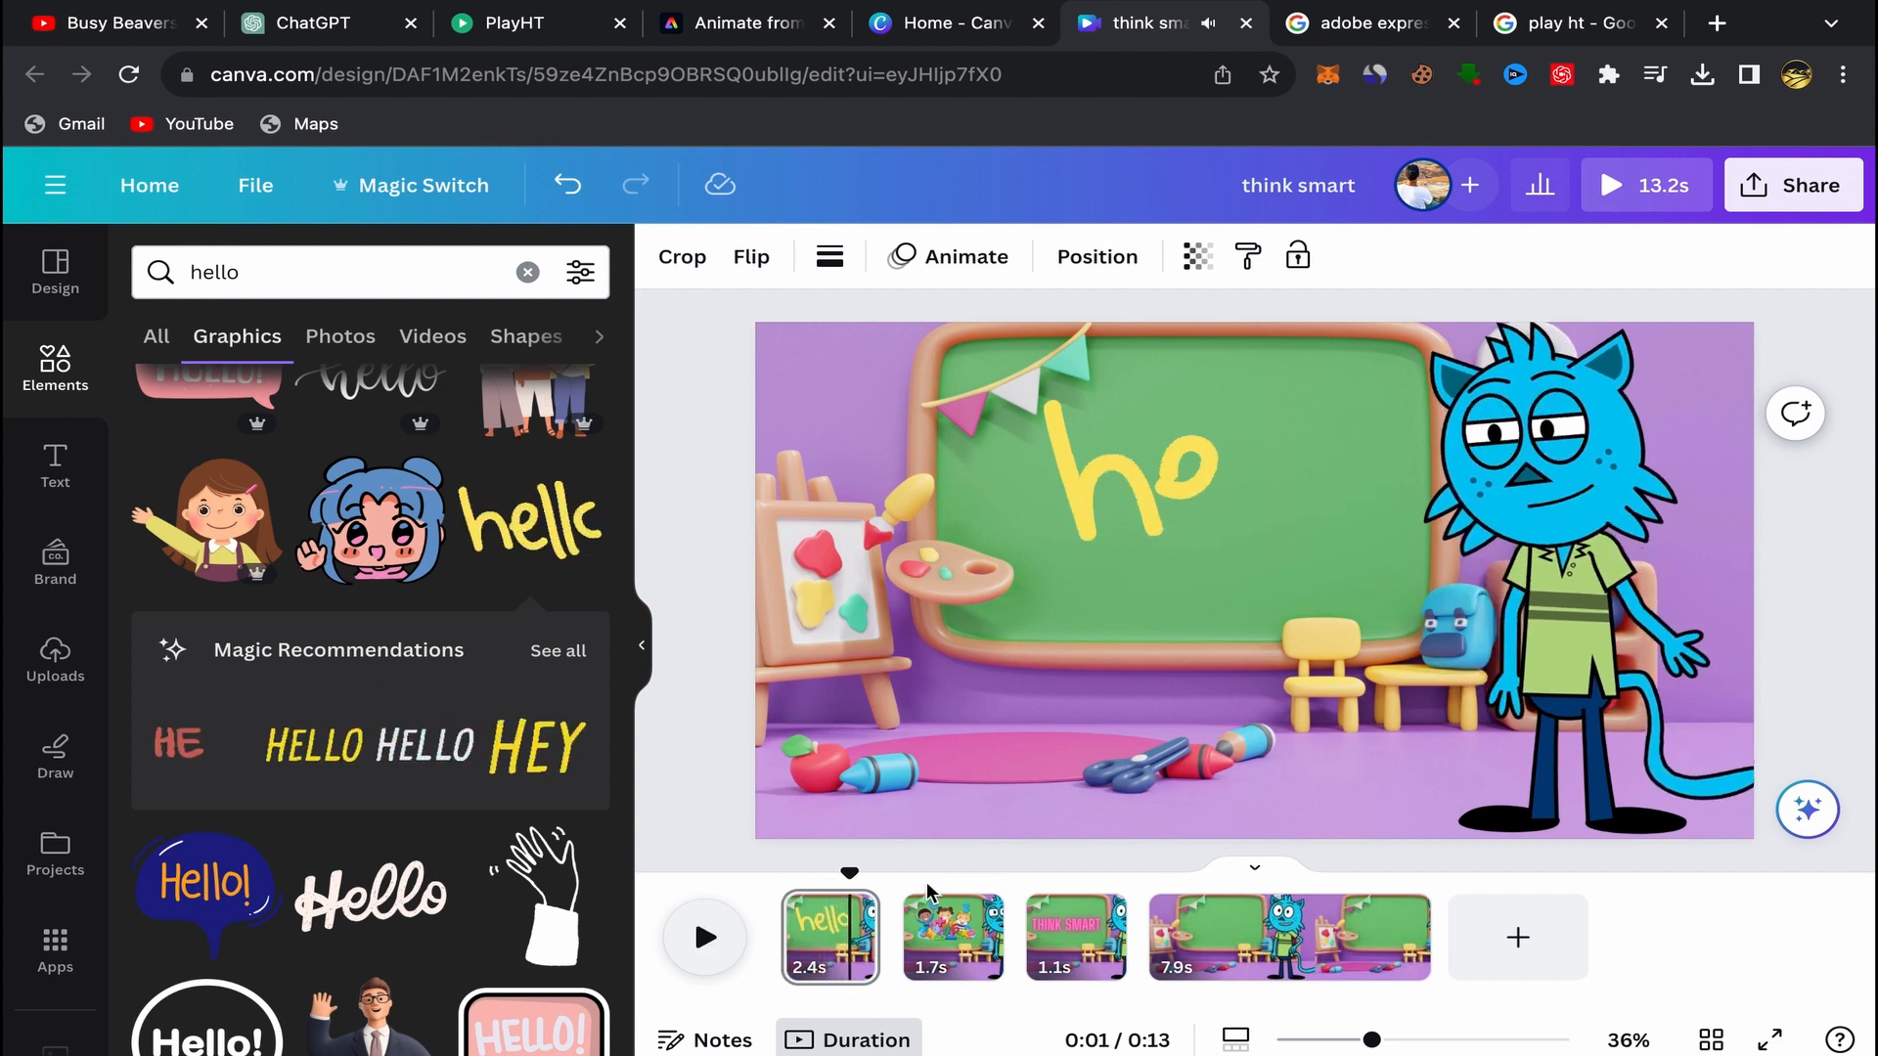
{"action": "left_click", "coordinate": [833, 925]}
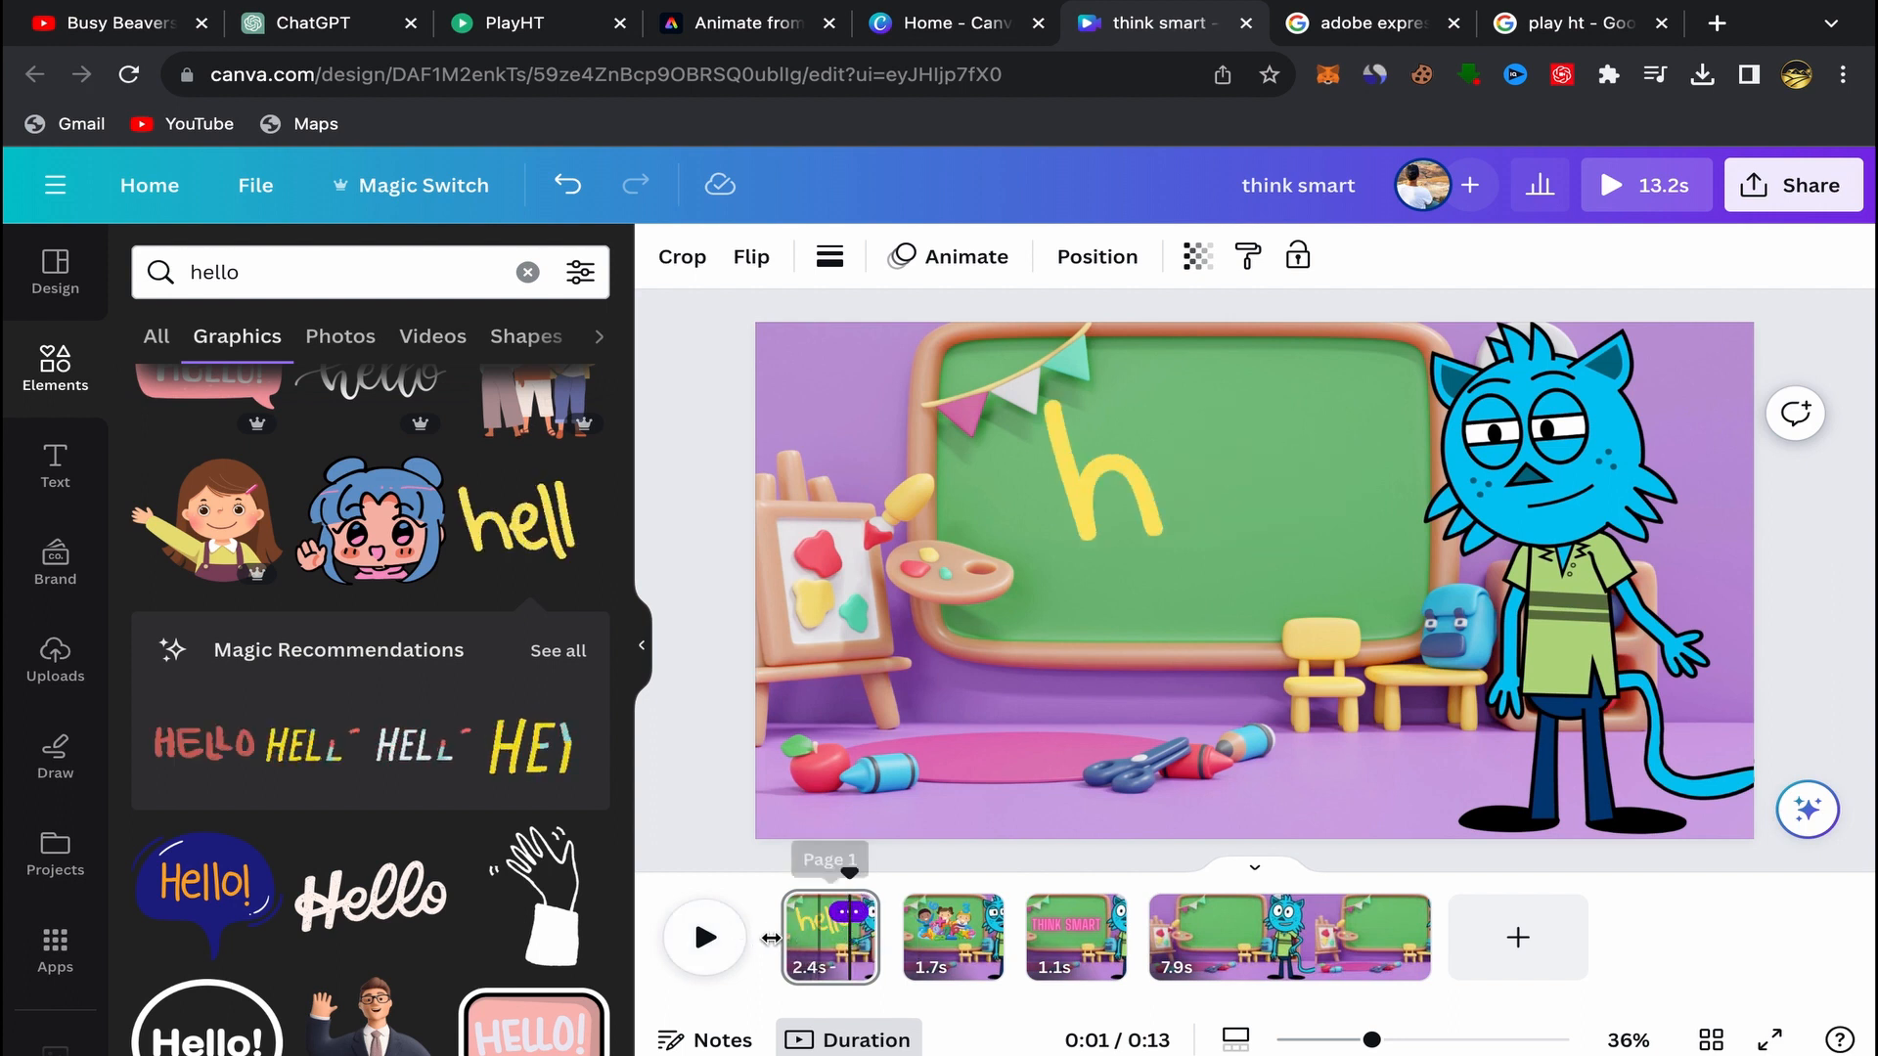
Step: Look at the first page's options, including Split page, and replay the video from the beginning through the THINK SMART page
{"action": "left_click", "coordinate": [859, 921]}
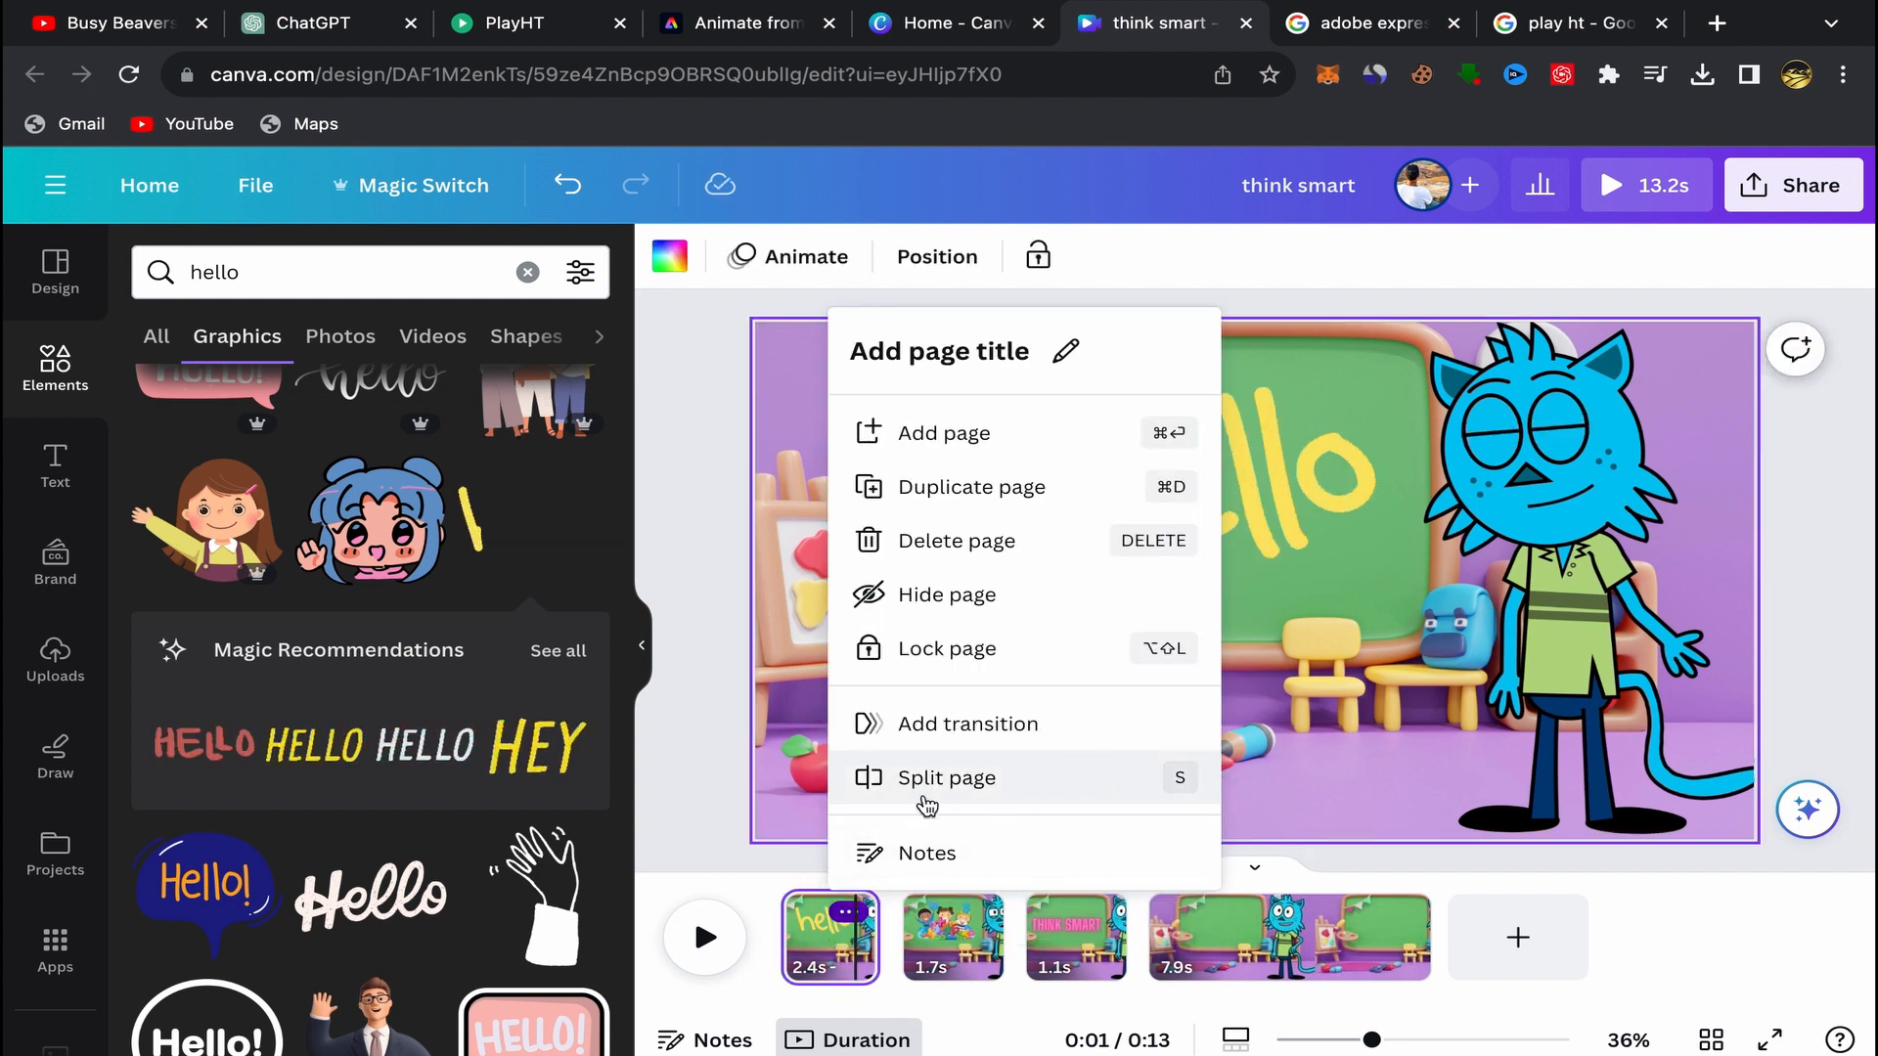
{"action": "left_click", "coordinate": [810, 913]}
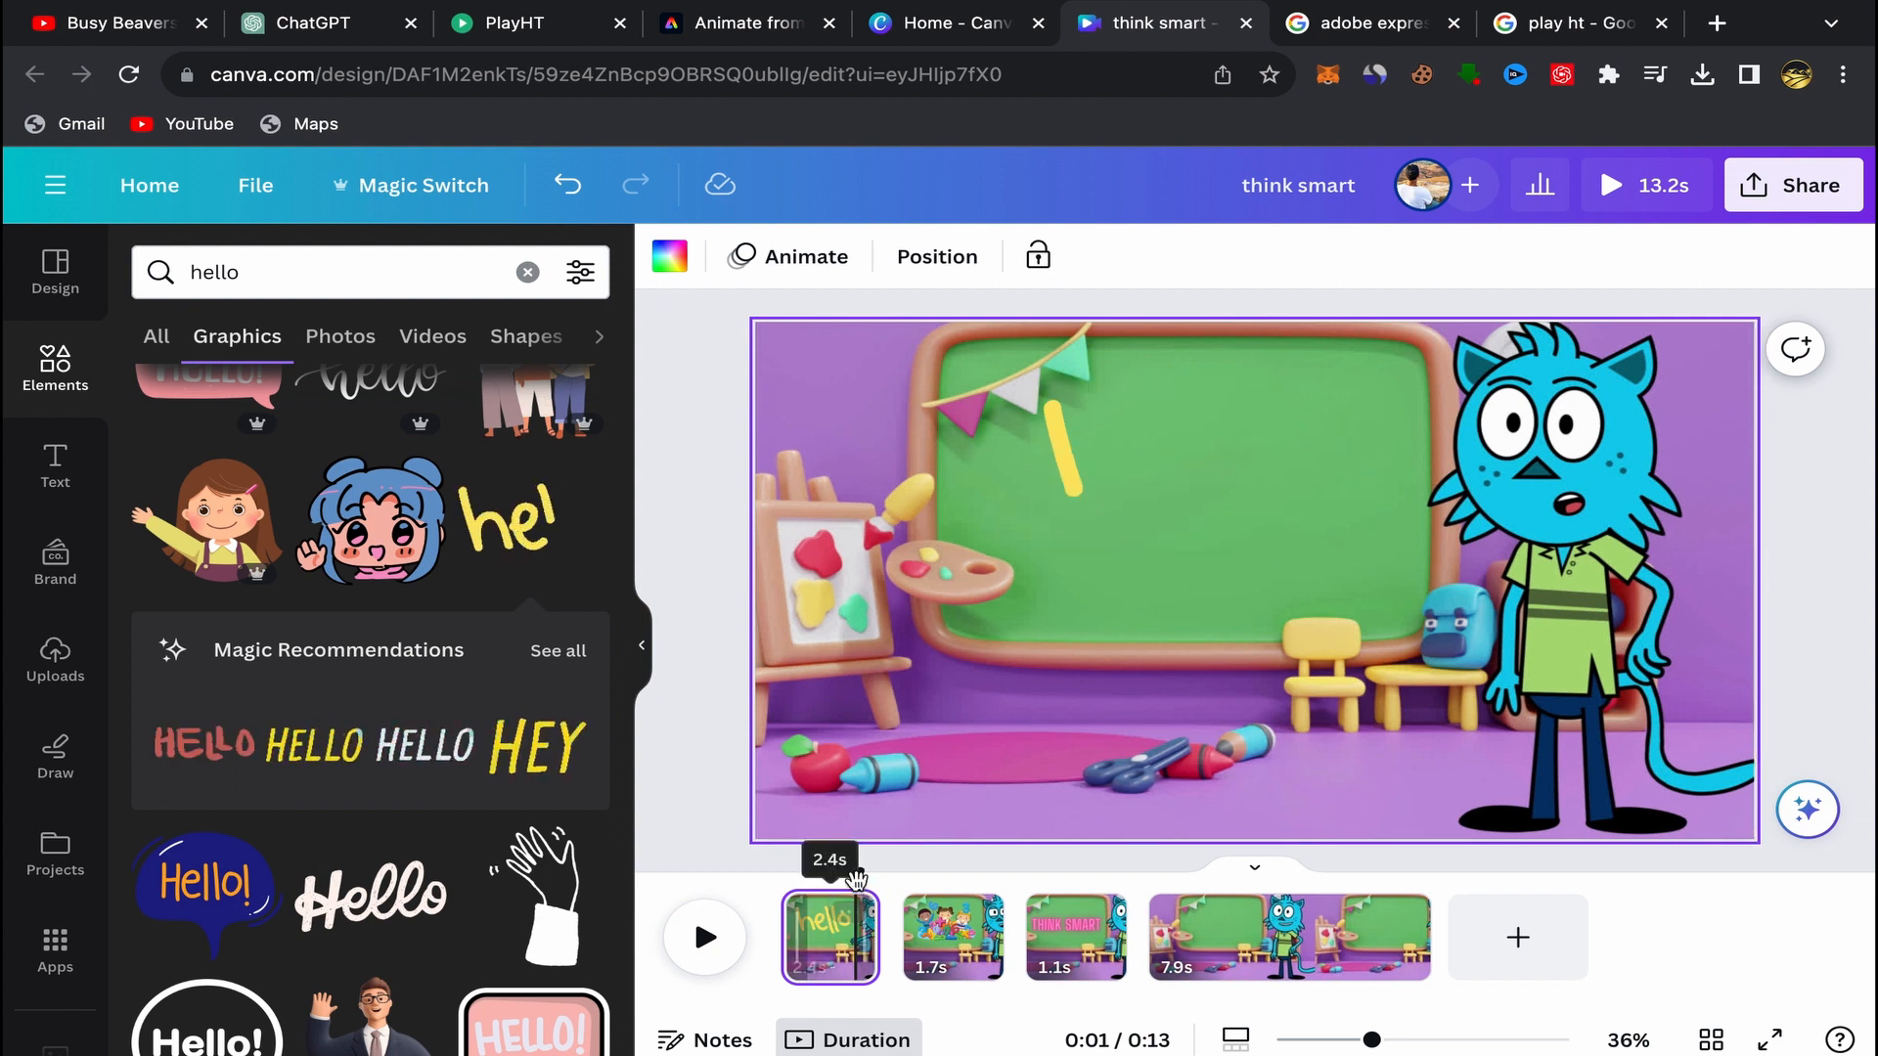
{"action": "left_click", "coordinate": [706, 937]}
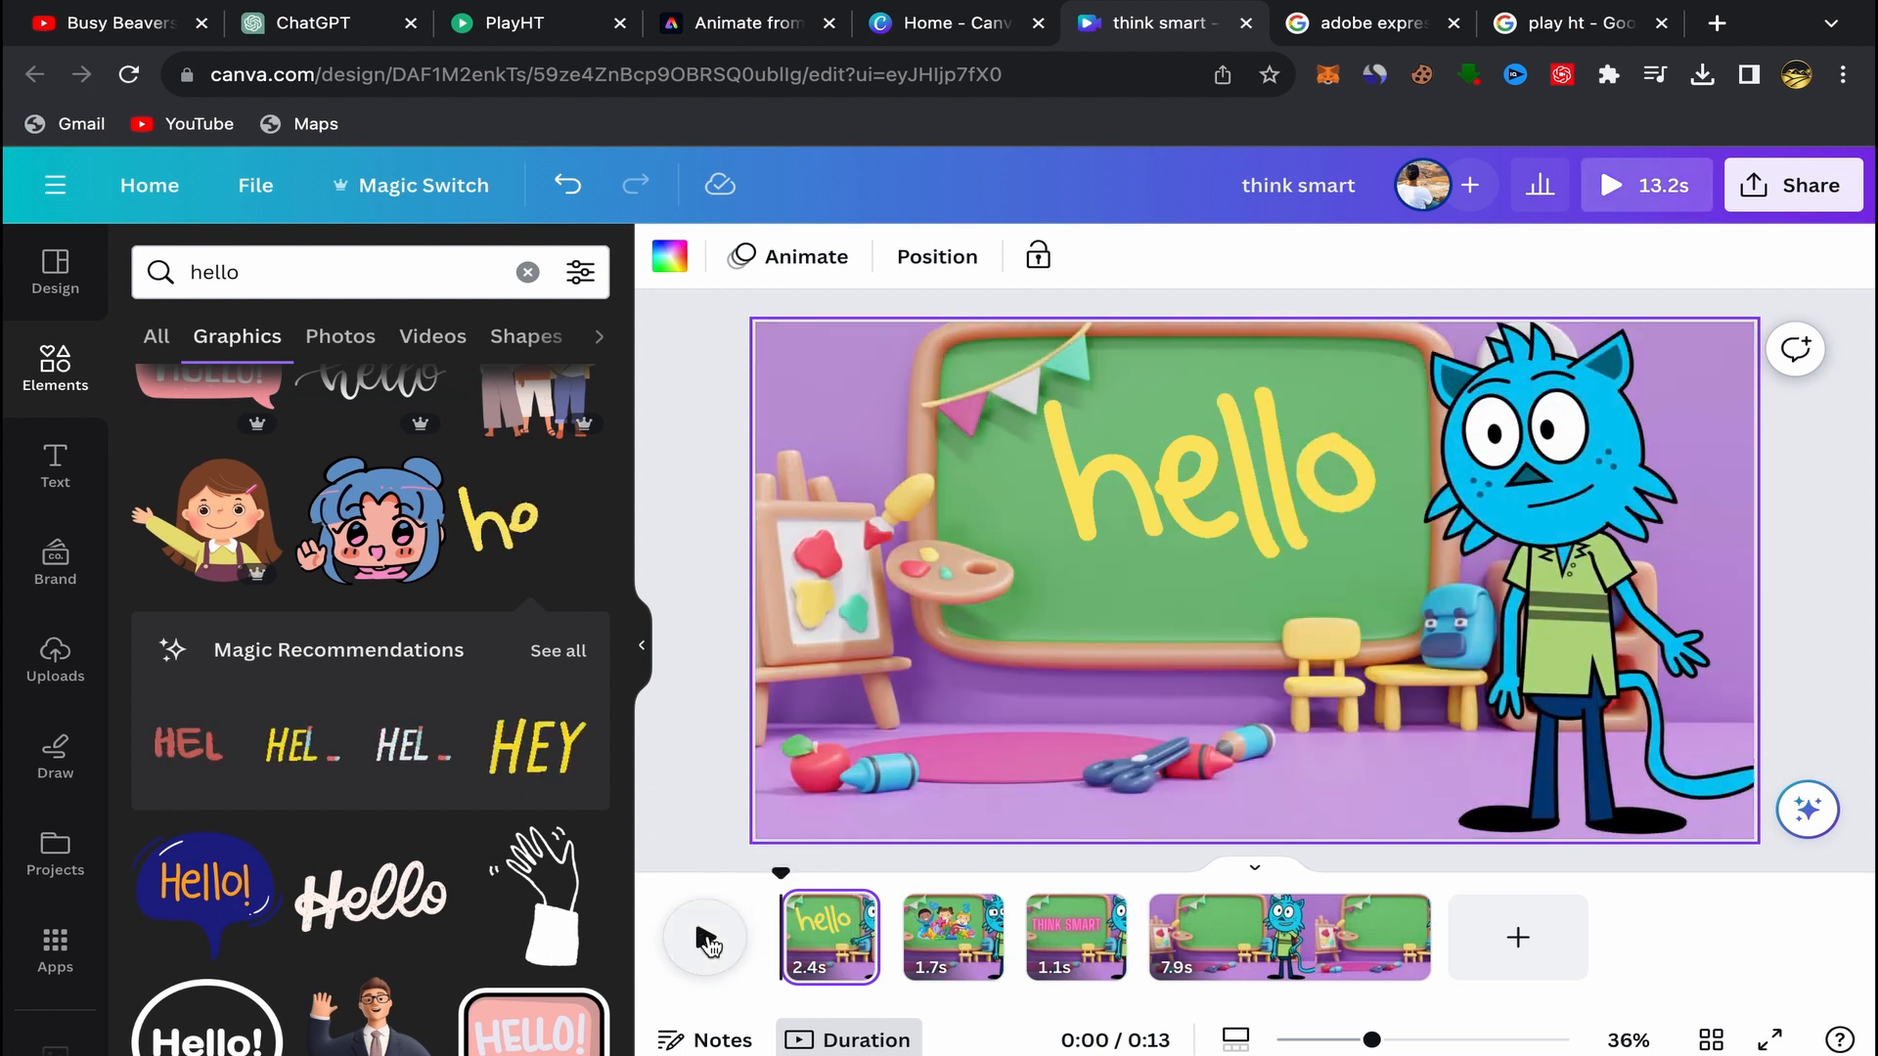
{"action": "left_click", "coordinate": [706, 939]}
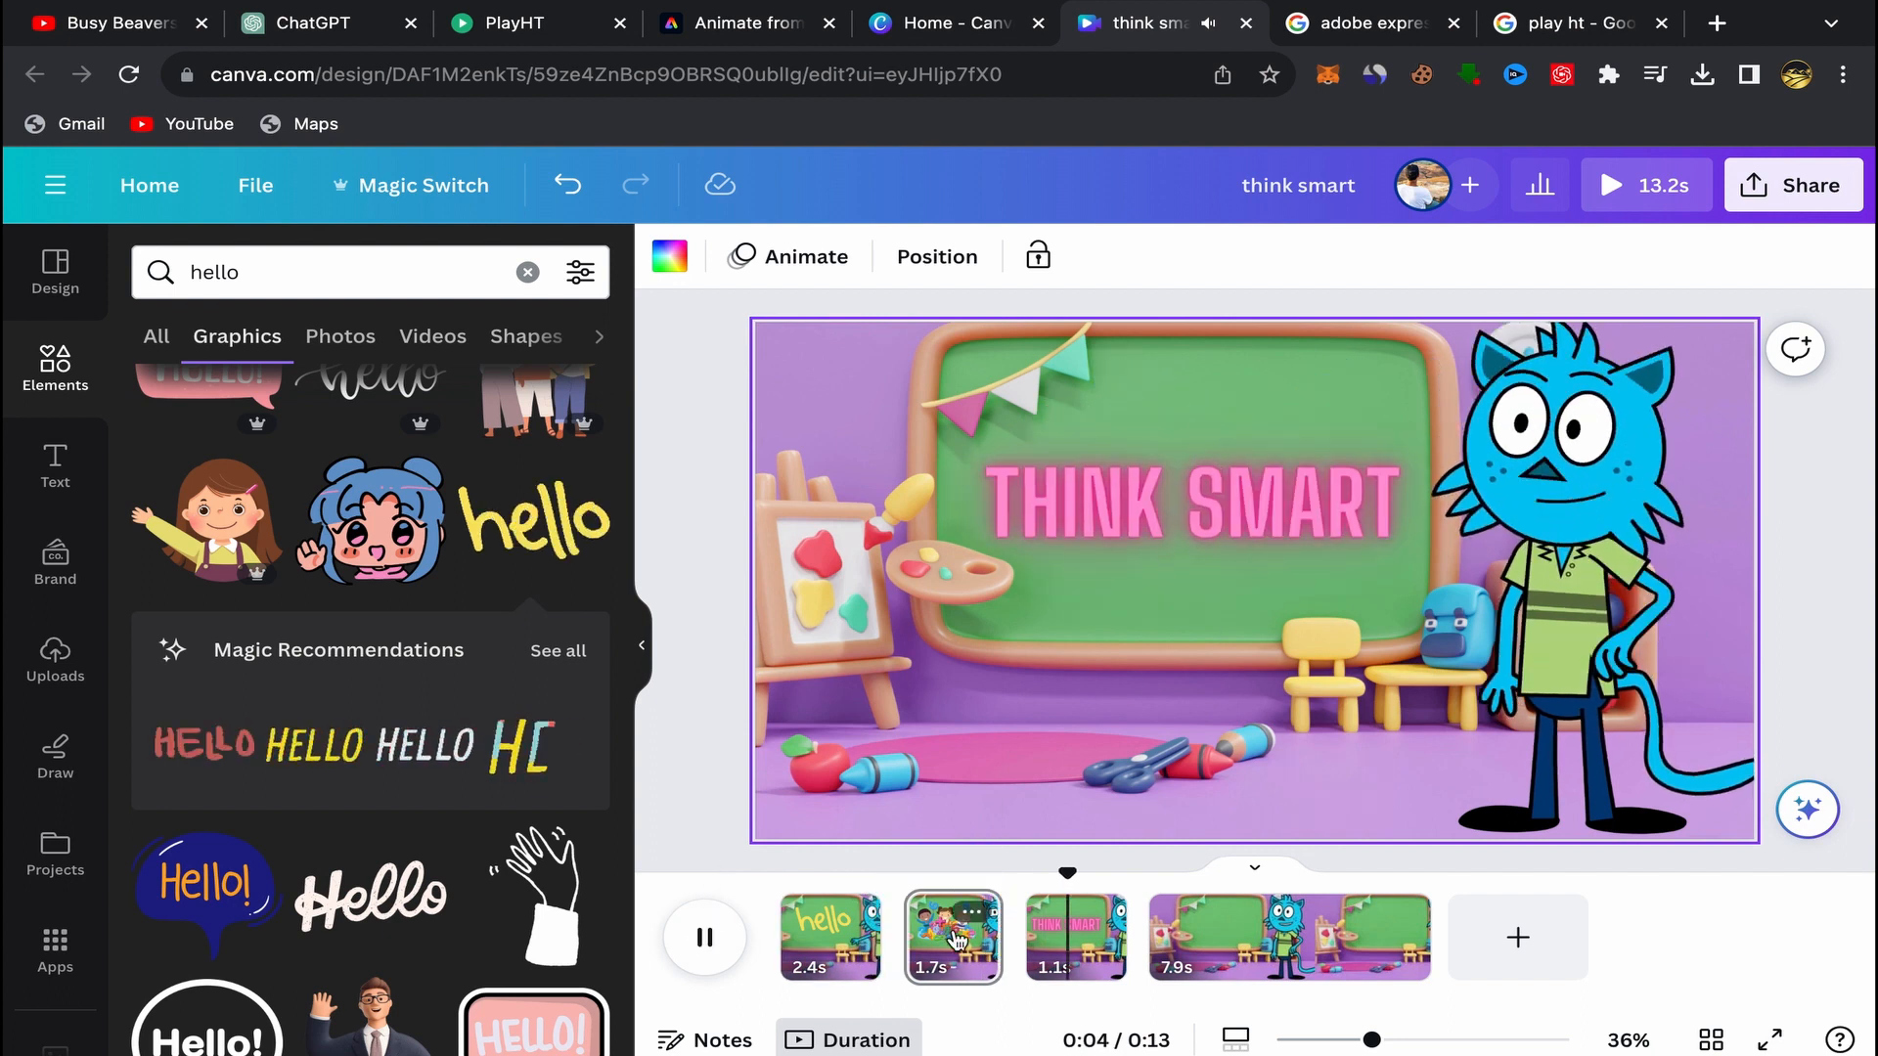
Step: Return to the first page and replay the video into the second page with the kids and numbers graphic
{"action": "left_click", "coordinate": [957, 937]}
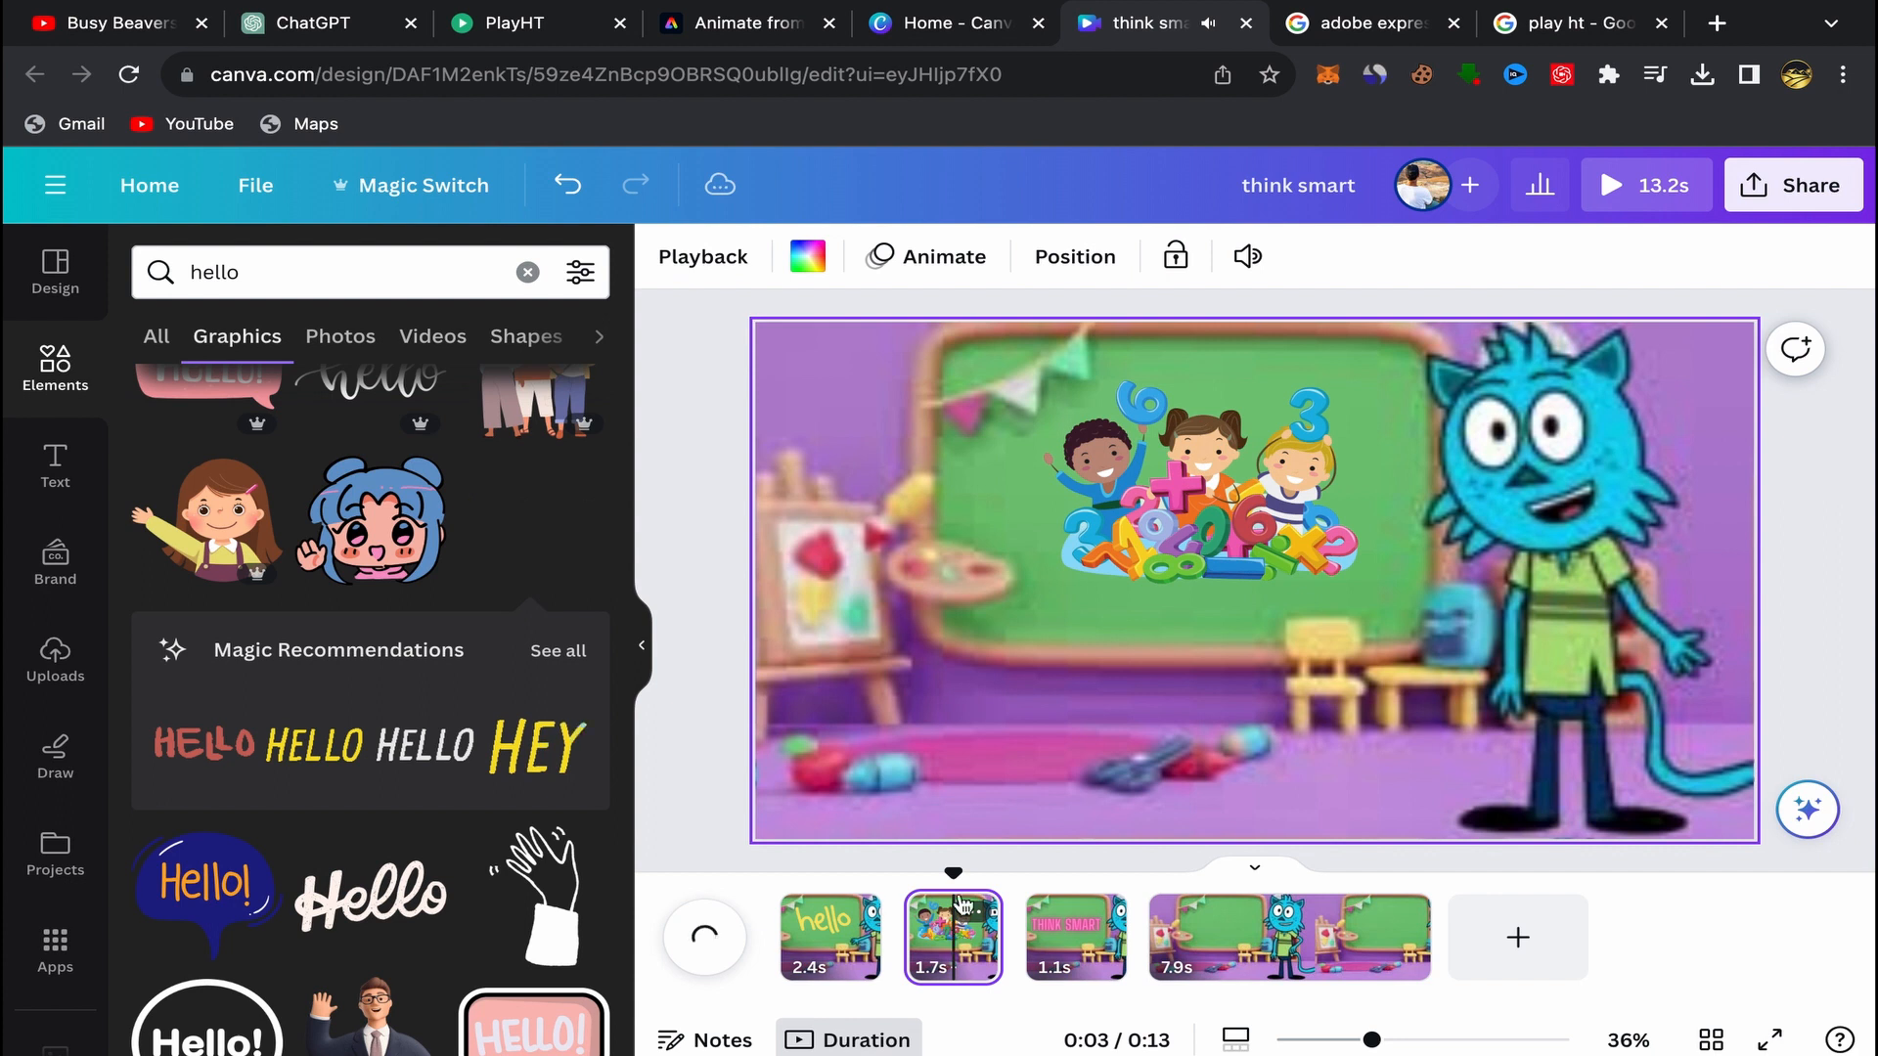
{"action": "left_click_drag", "start_coordinate": [955, 875], "coordinate": [898, 882]}
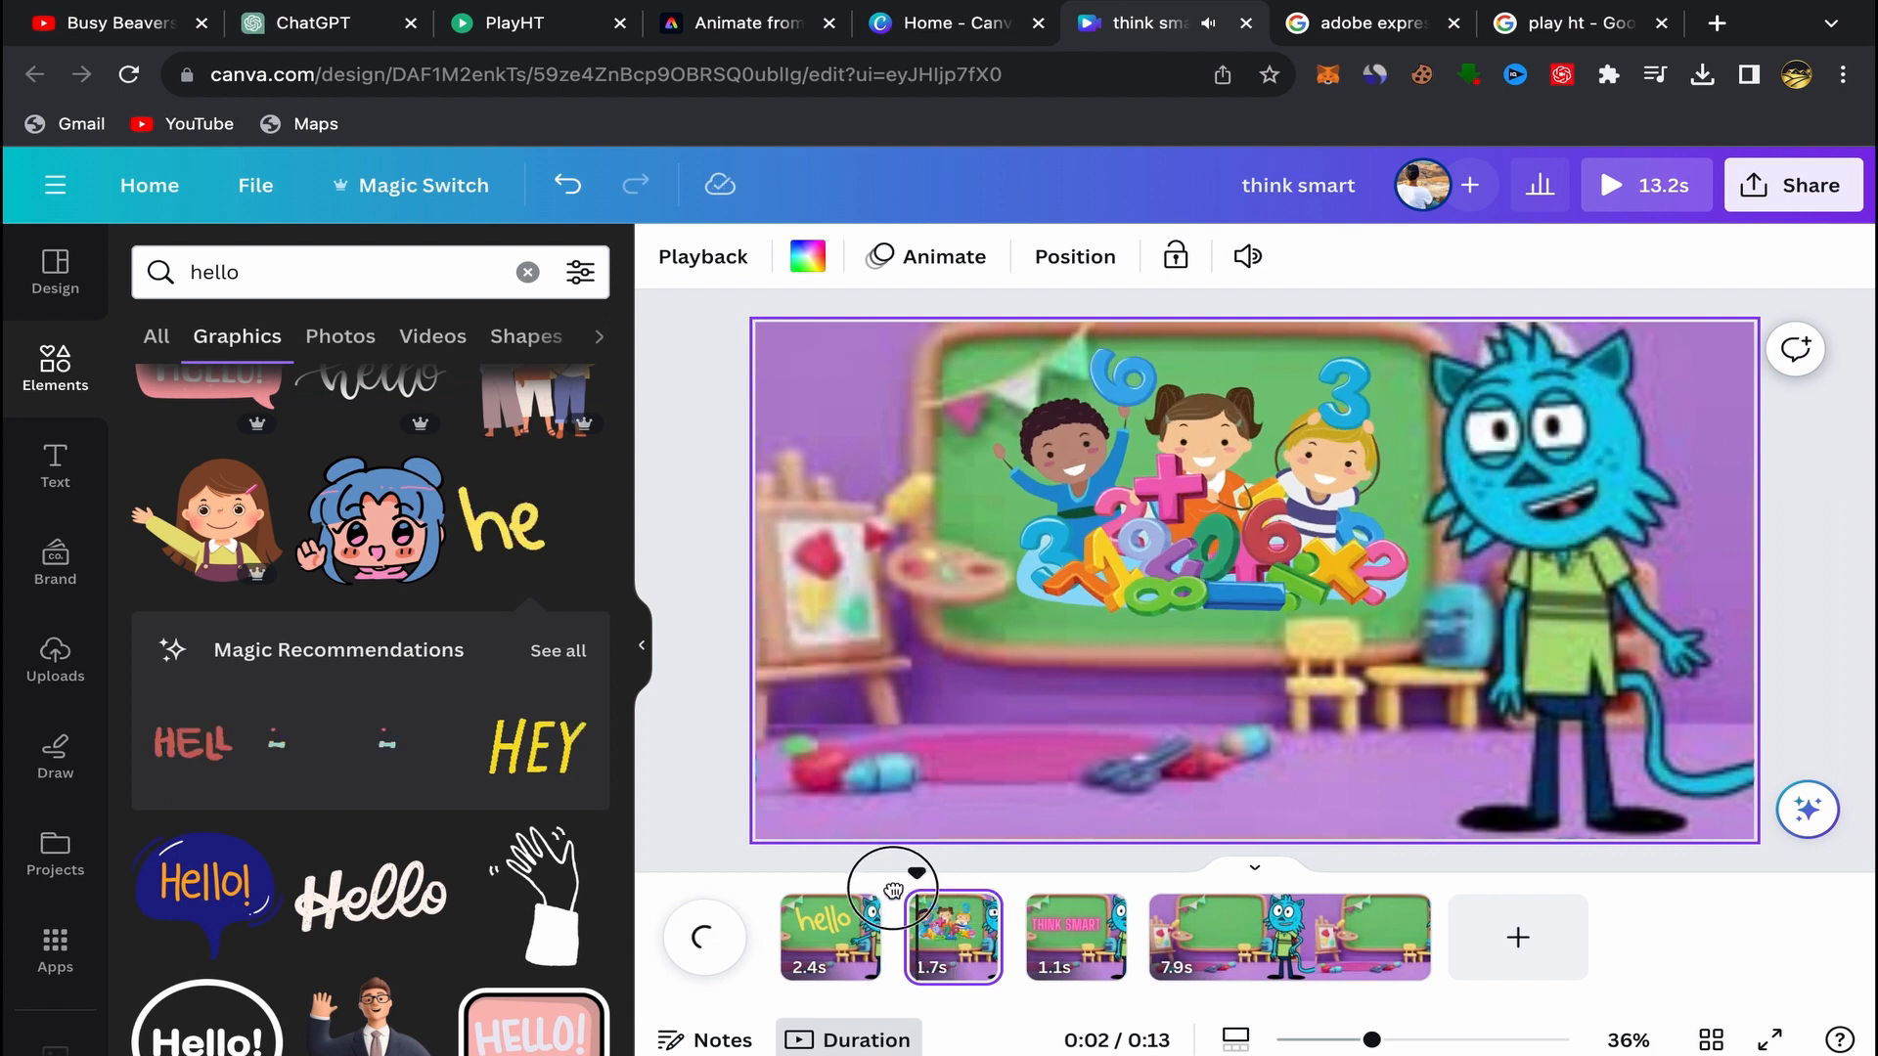
{"action": "left_click", "coordinate": [818, 901]}
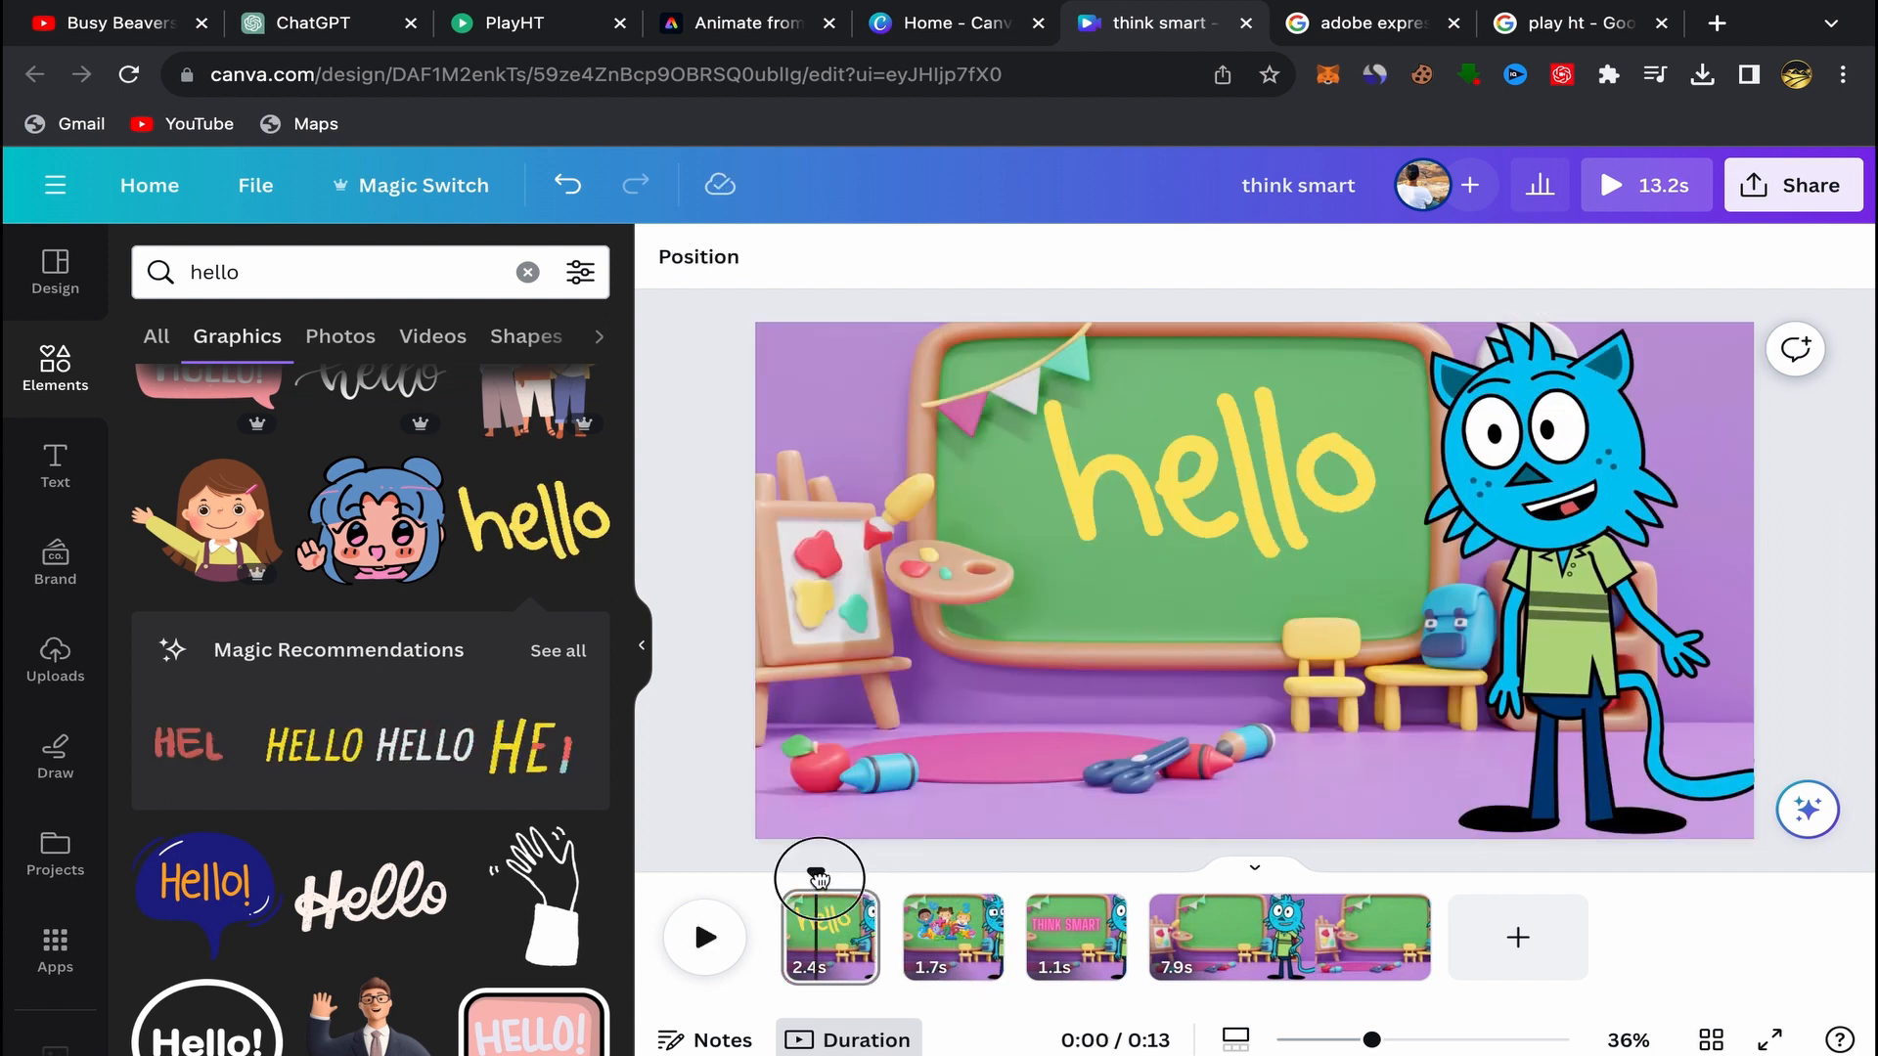
{"action": "left_click", "coordinate": [706, 938]}
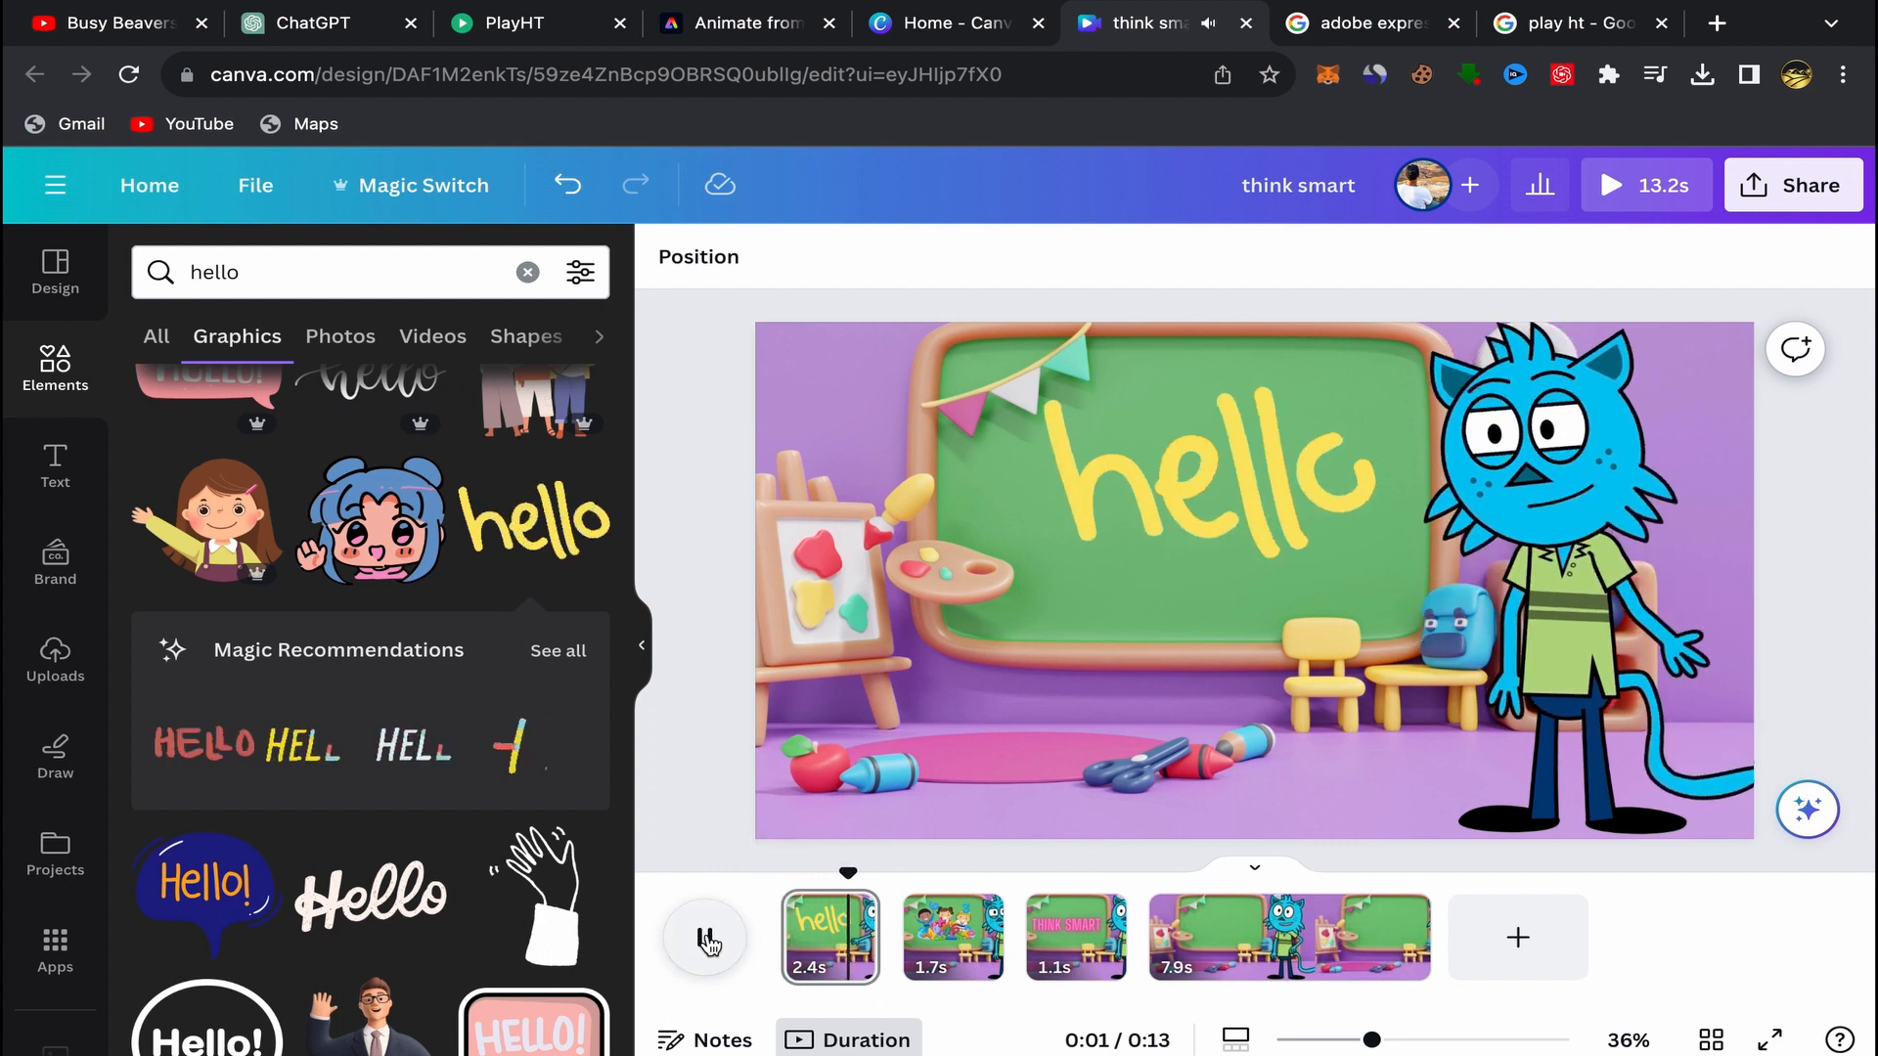
{"action": "left_click", "coordinate": [707, 939]}
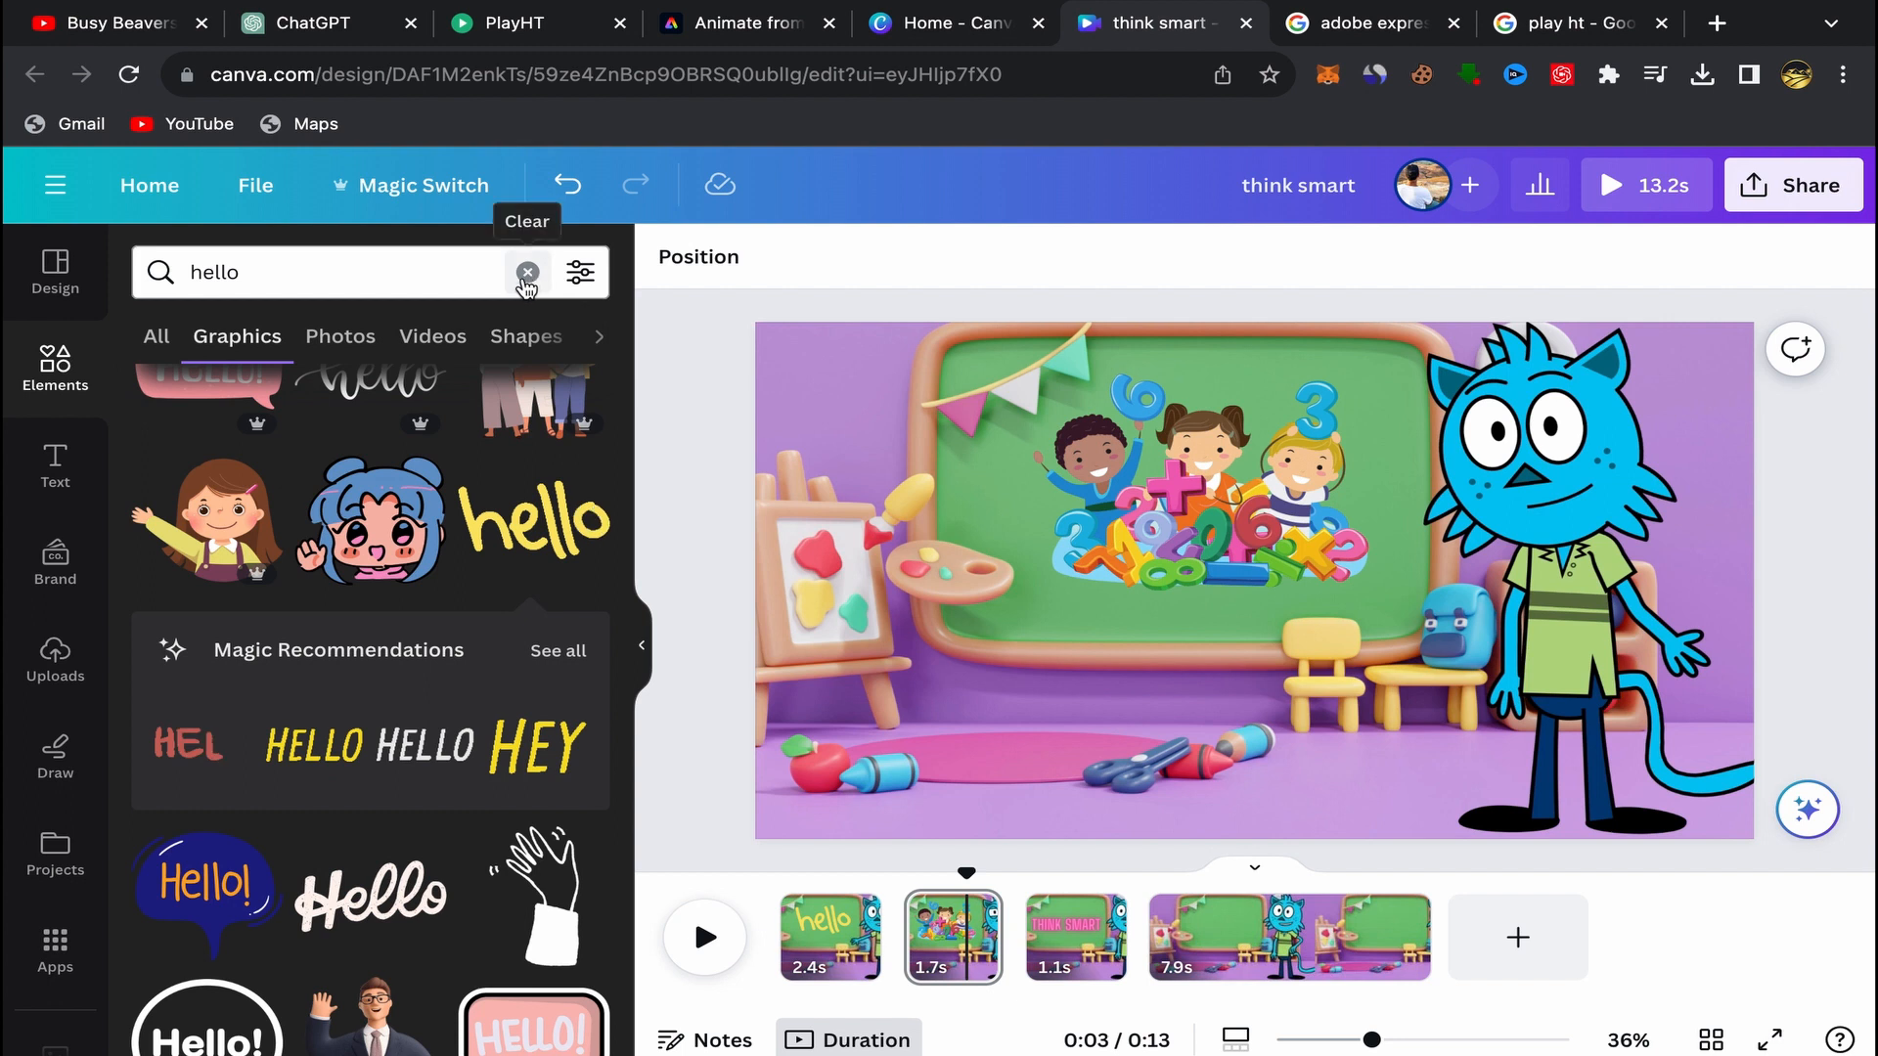
Step: Replace the hello search with a graphics search for "numbers for kids"
{"action": "left_click", "coordinate": [394, 277]}
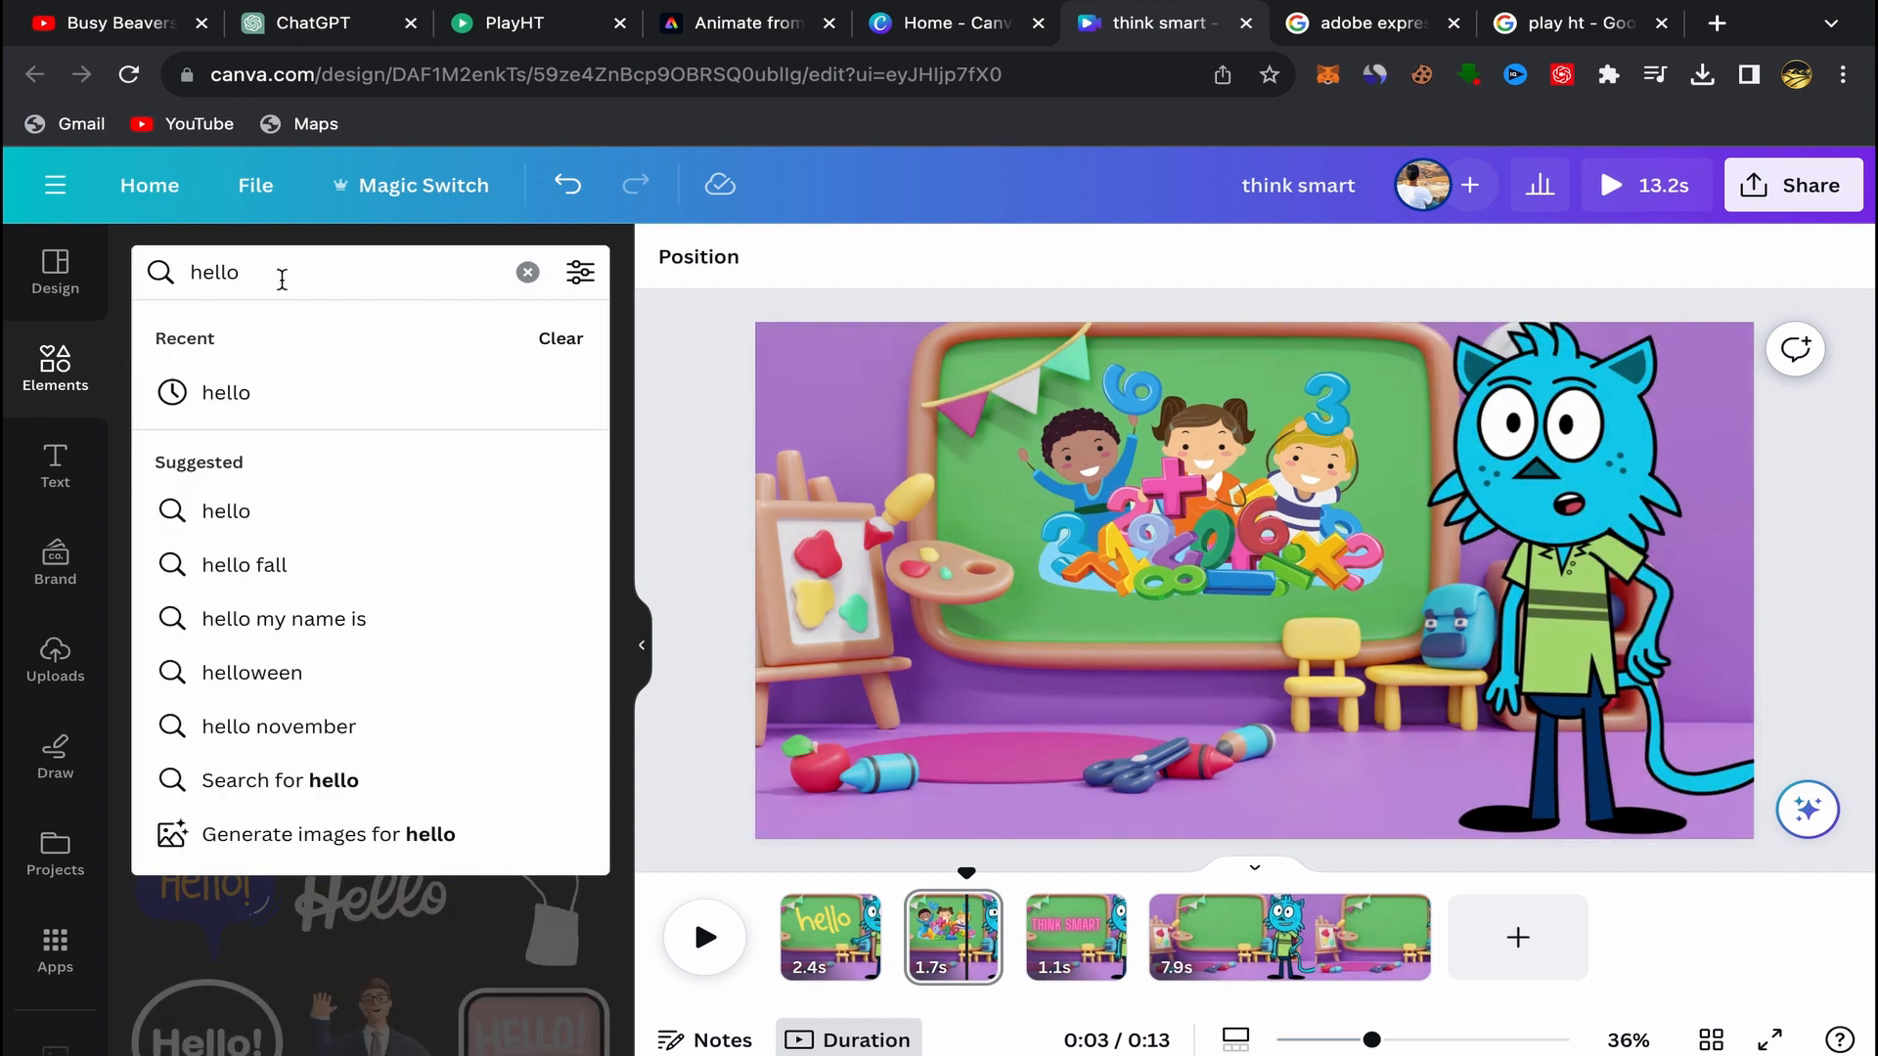
{"action": "key", "text": "BackSpace"}
{"action": "key", "text": "BackSpace"}
{"action": "key", "text": "BackSpace"}
{"action": "key", "text": "BackSpace"}
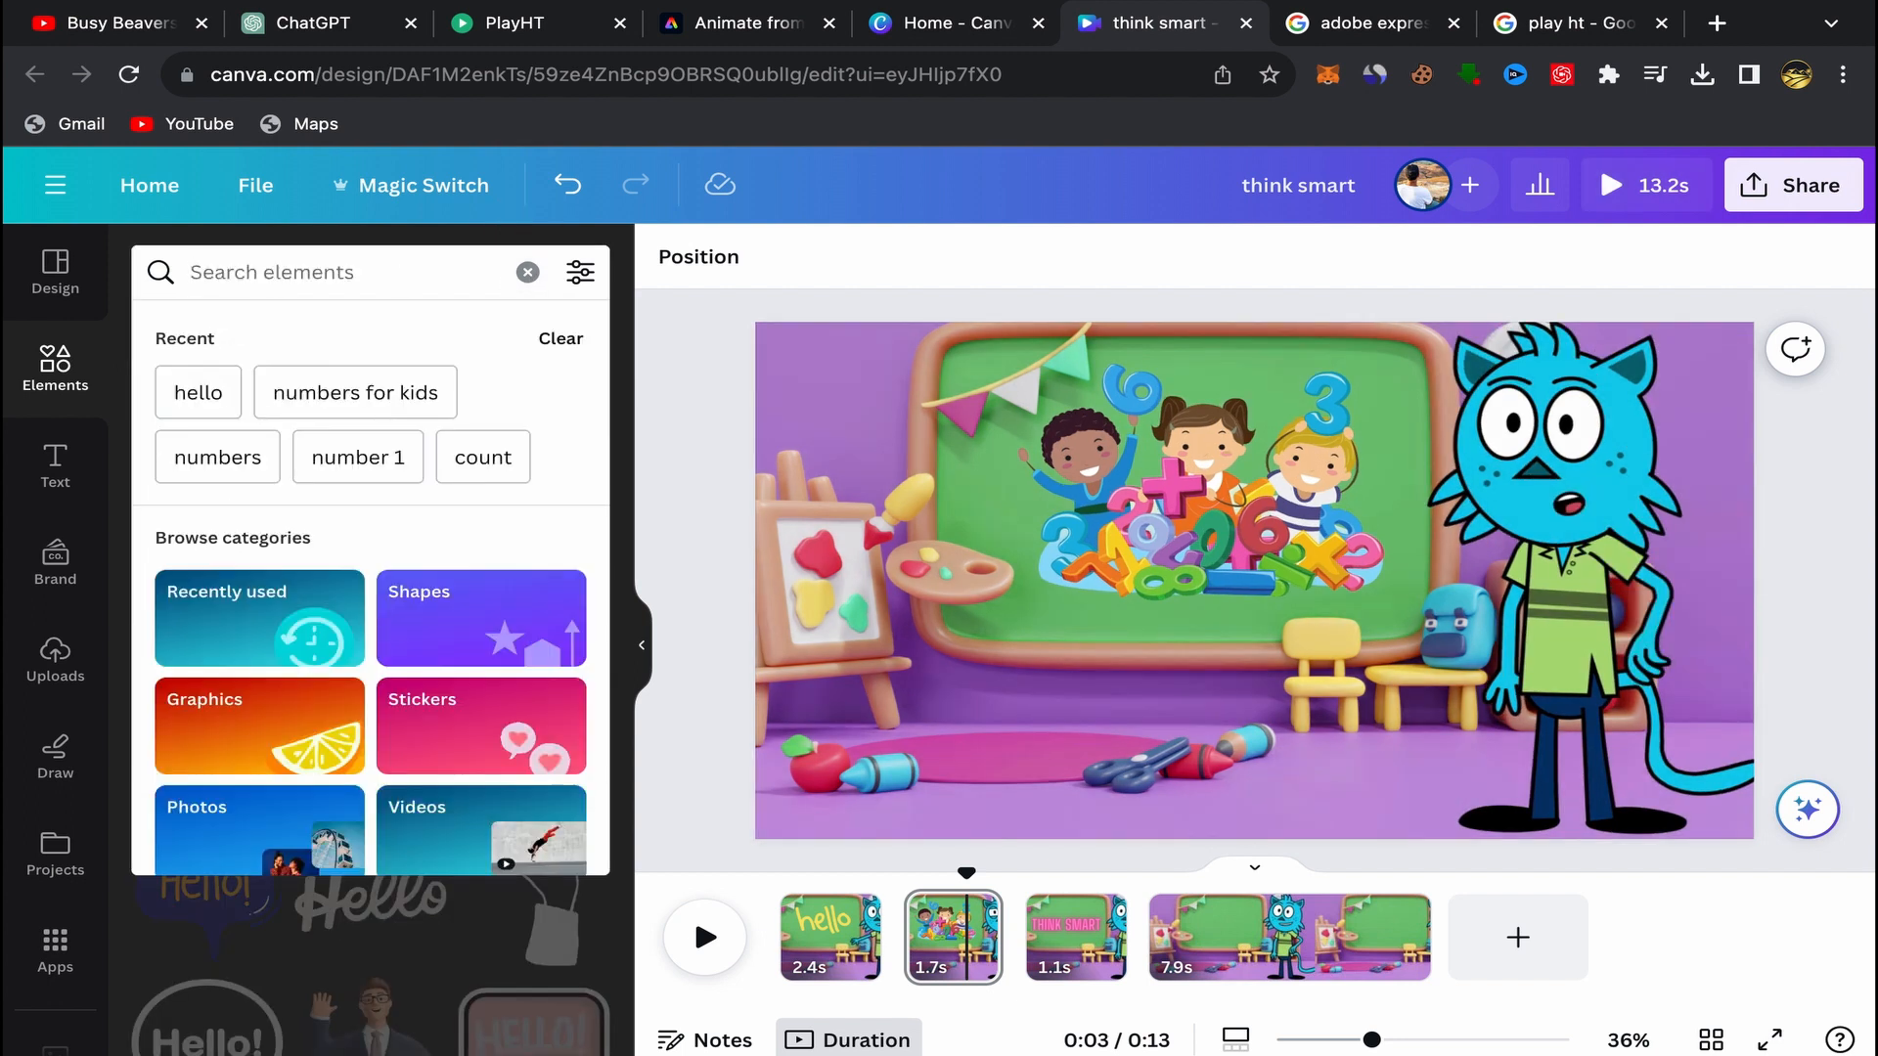
{"action": "type", "text": "number"}
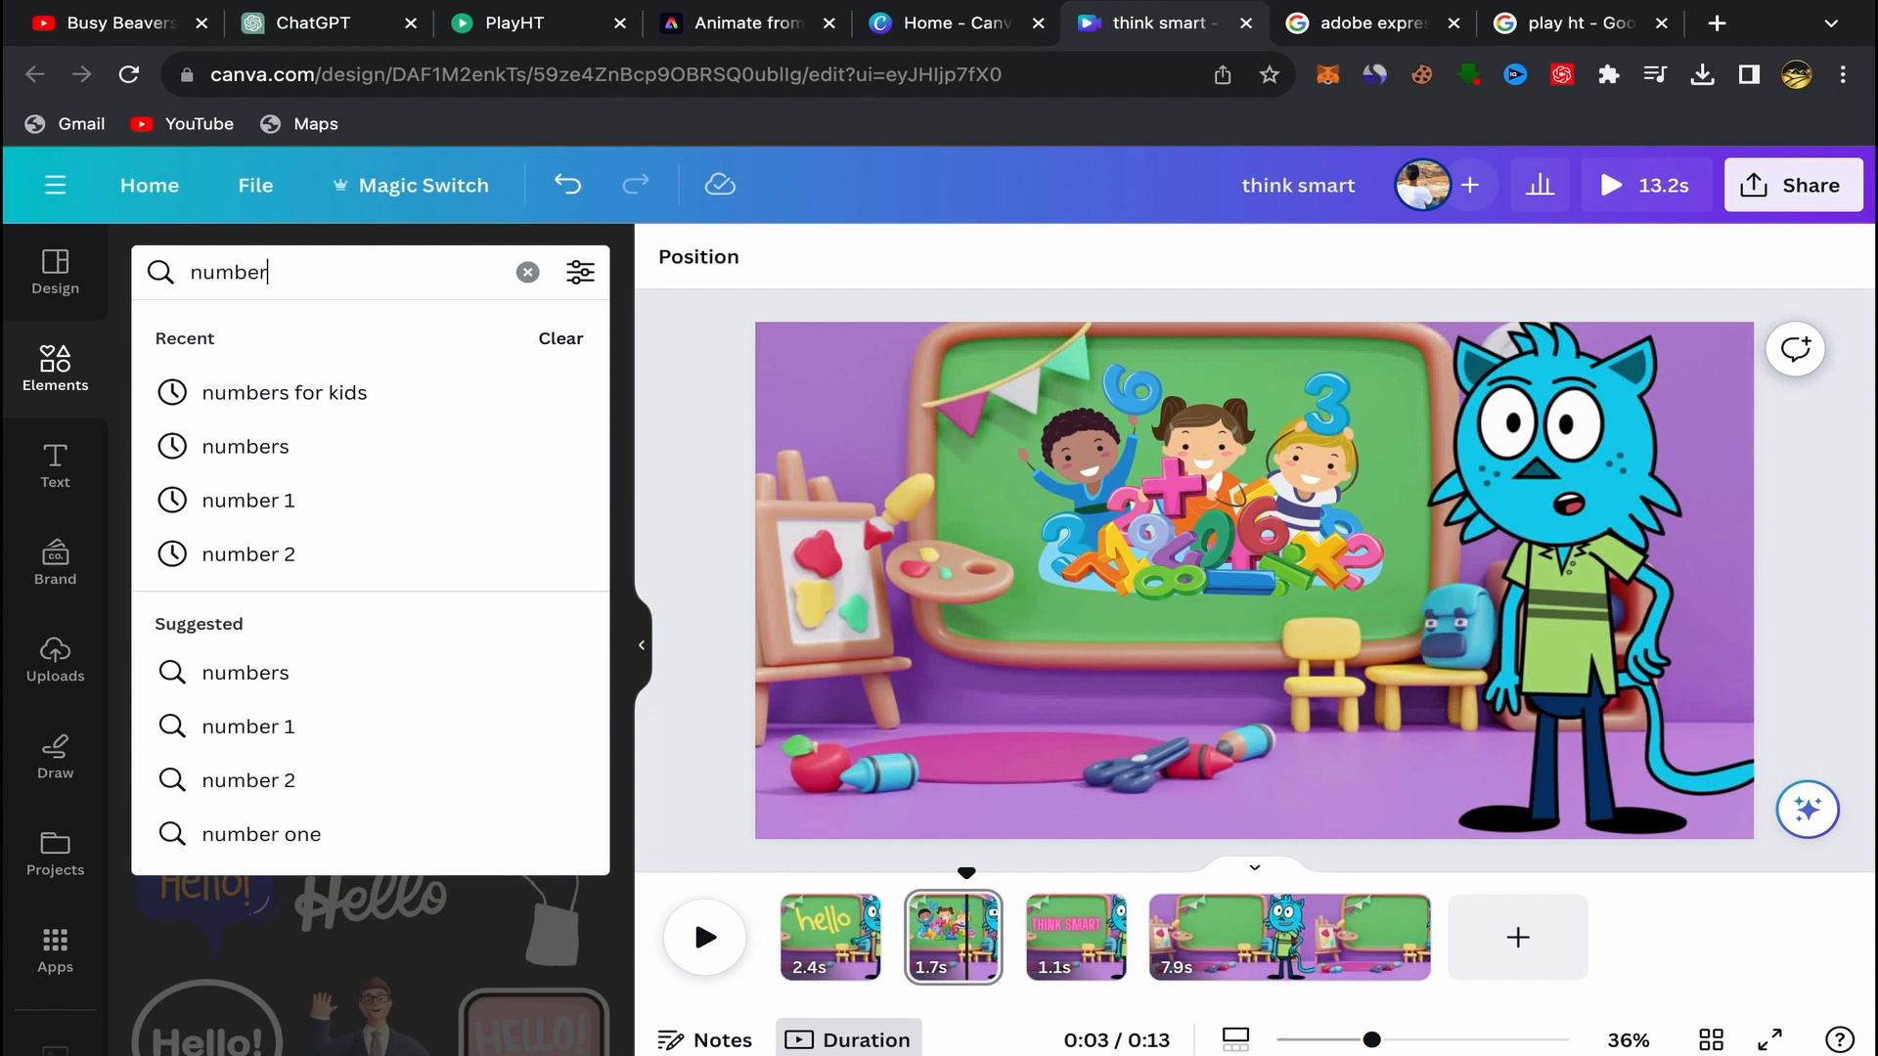
{"action": "left_click", "coordinate": [303, 395]}
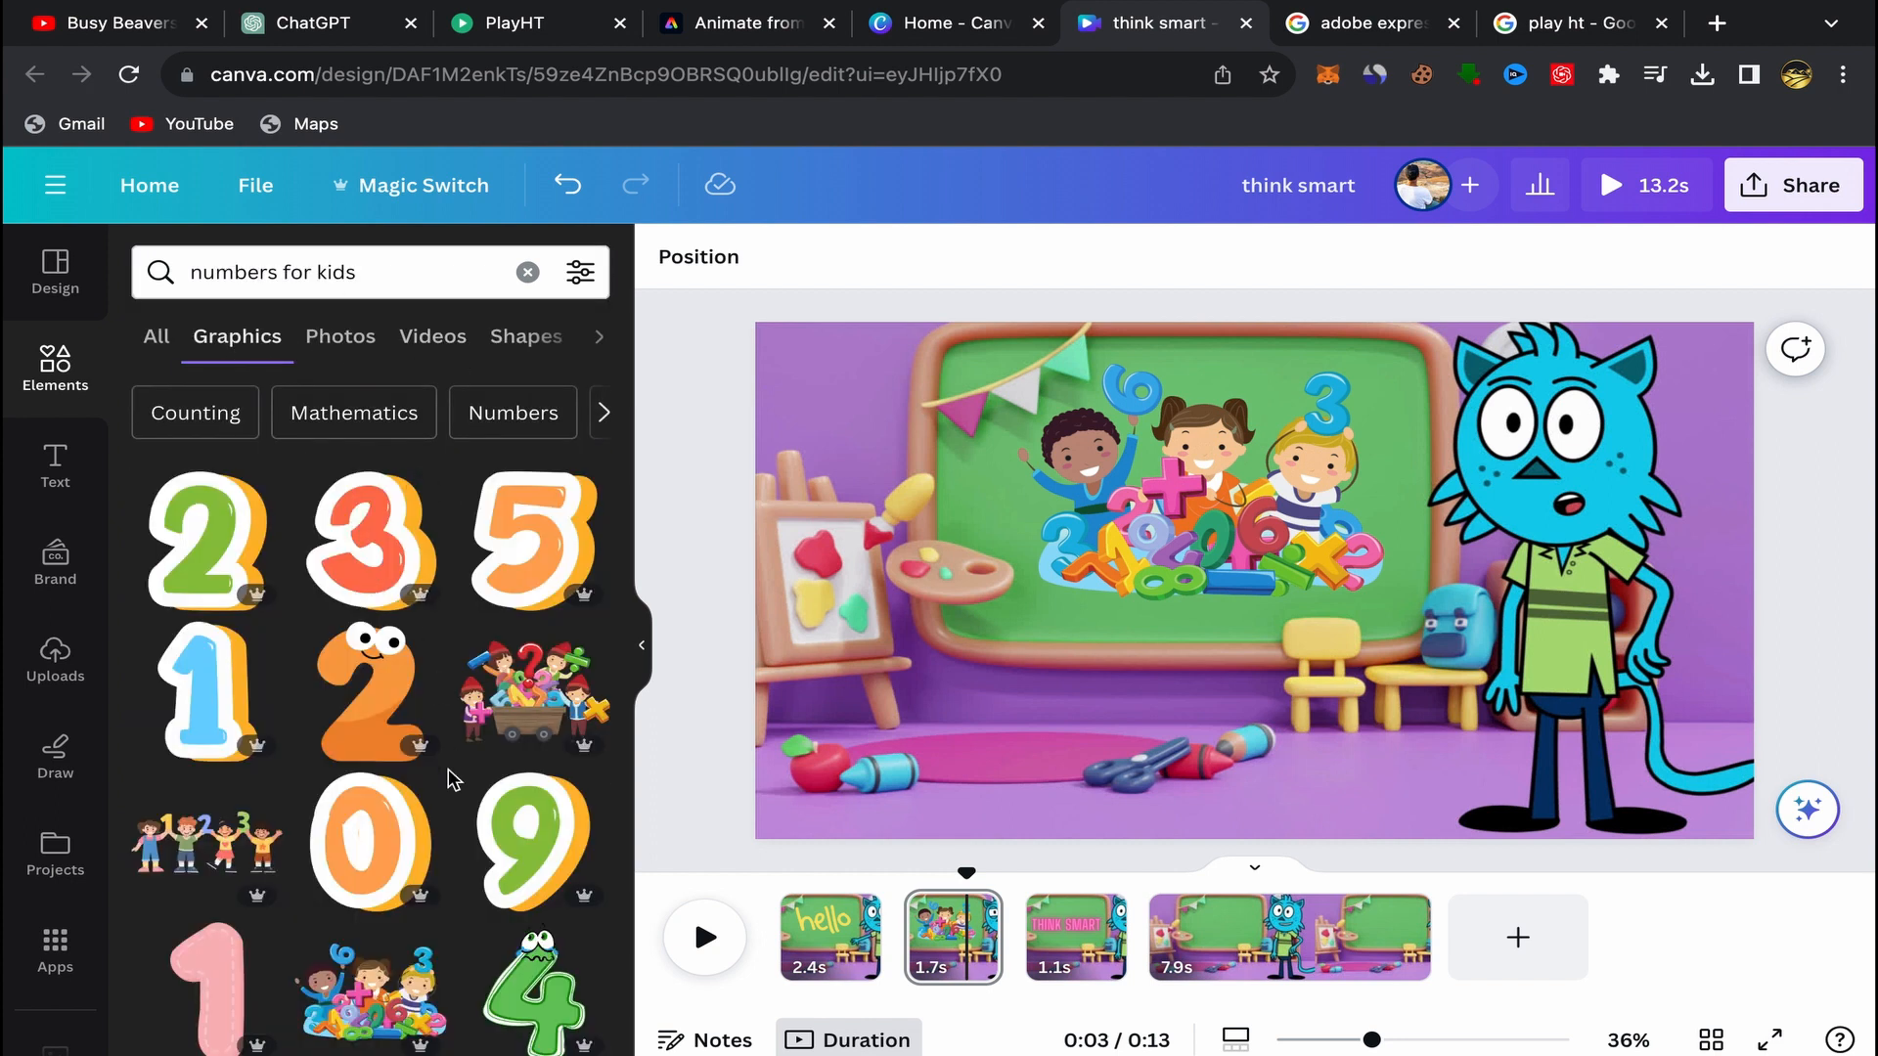
Step: Replace the second page's kids and numbers graphic with the children around a cart of numbers, placed on the green chalkboard
{"action": "scroll", "coordinate": [453, 780], "scroll_direction": "down", "scroll_amount": 2}
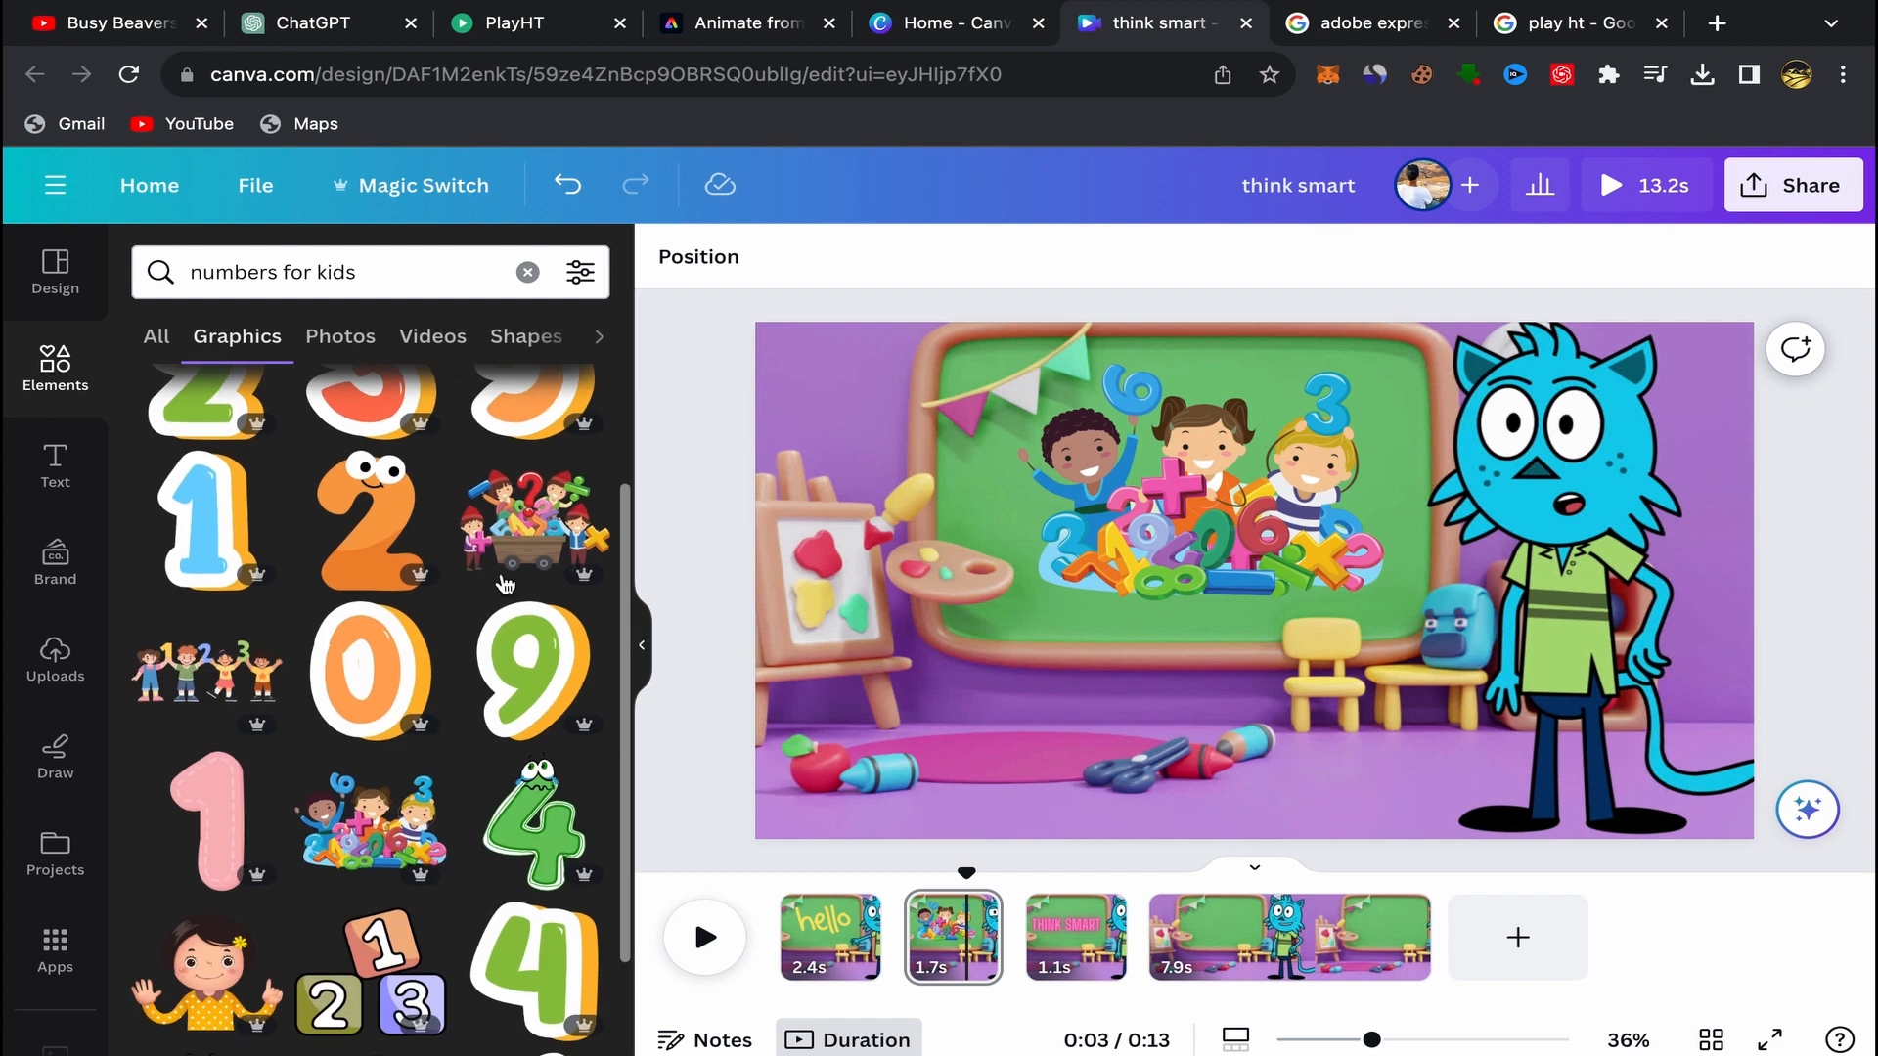
{"action": "left_click", "coordinate": [1220, 460]}
{"action": "left_click", "coordinate": [1201, 668]}
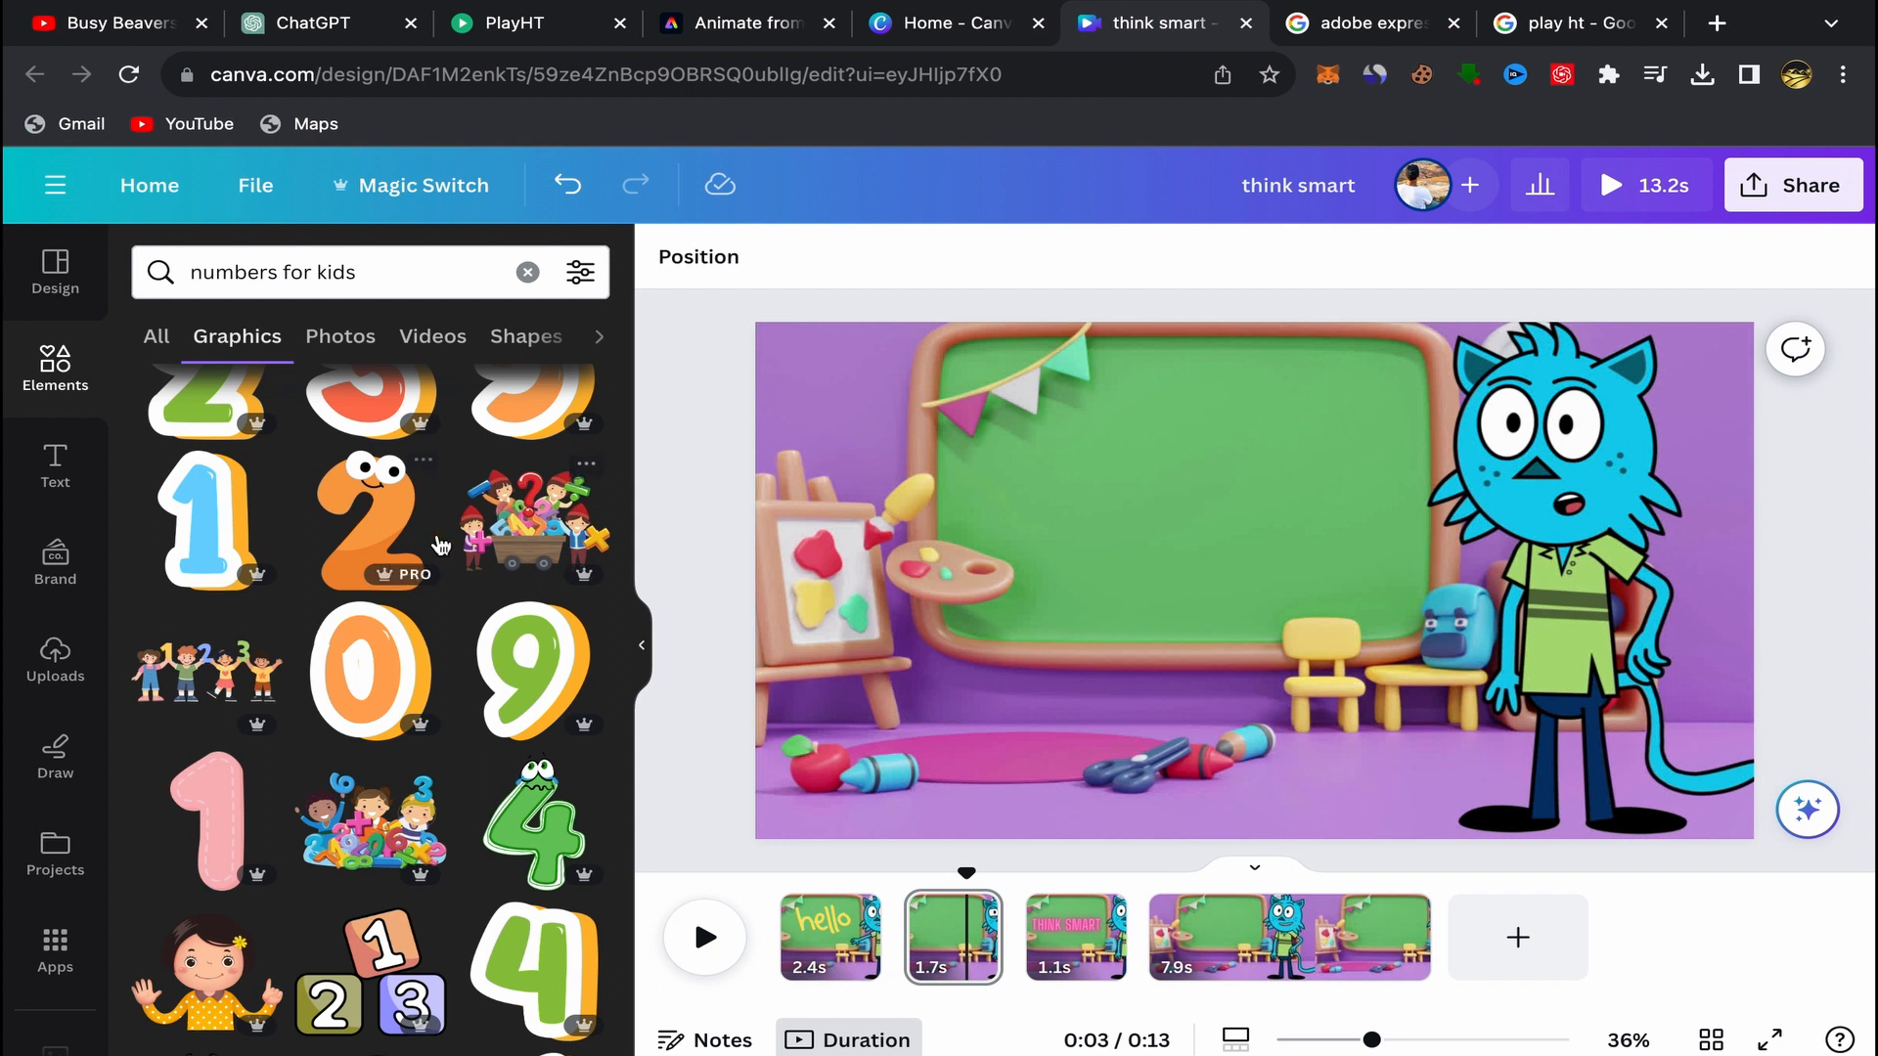
{"action": "left_click", "coordinate": [532, 519]}
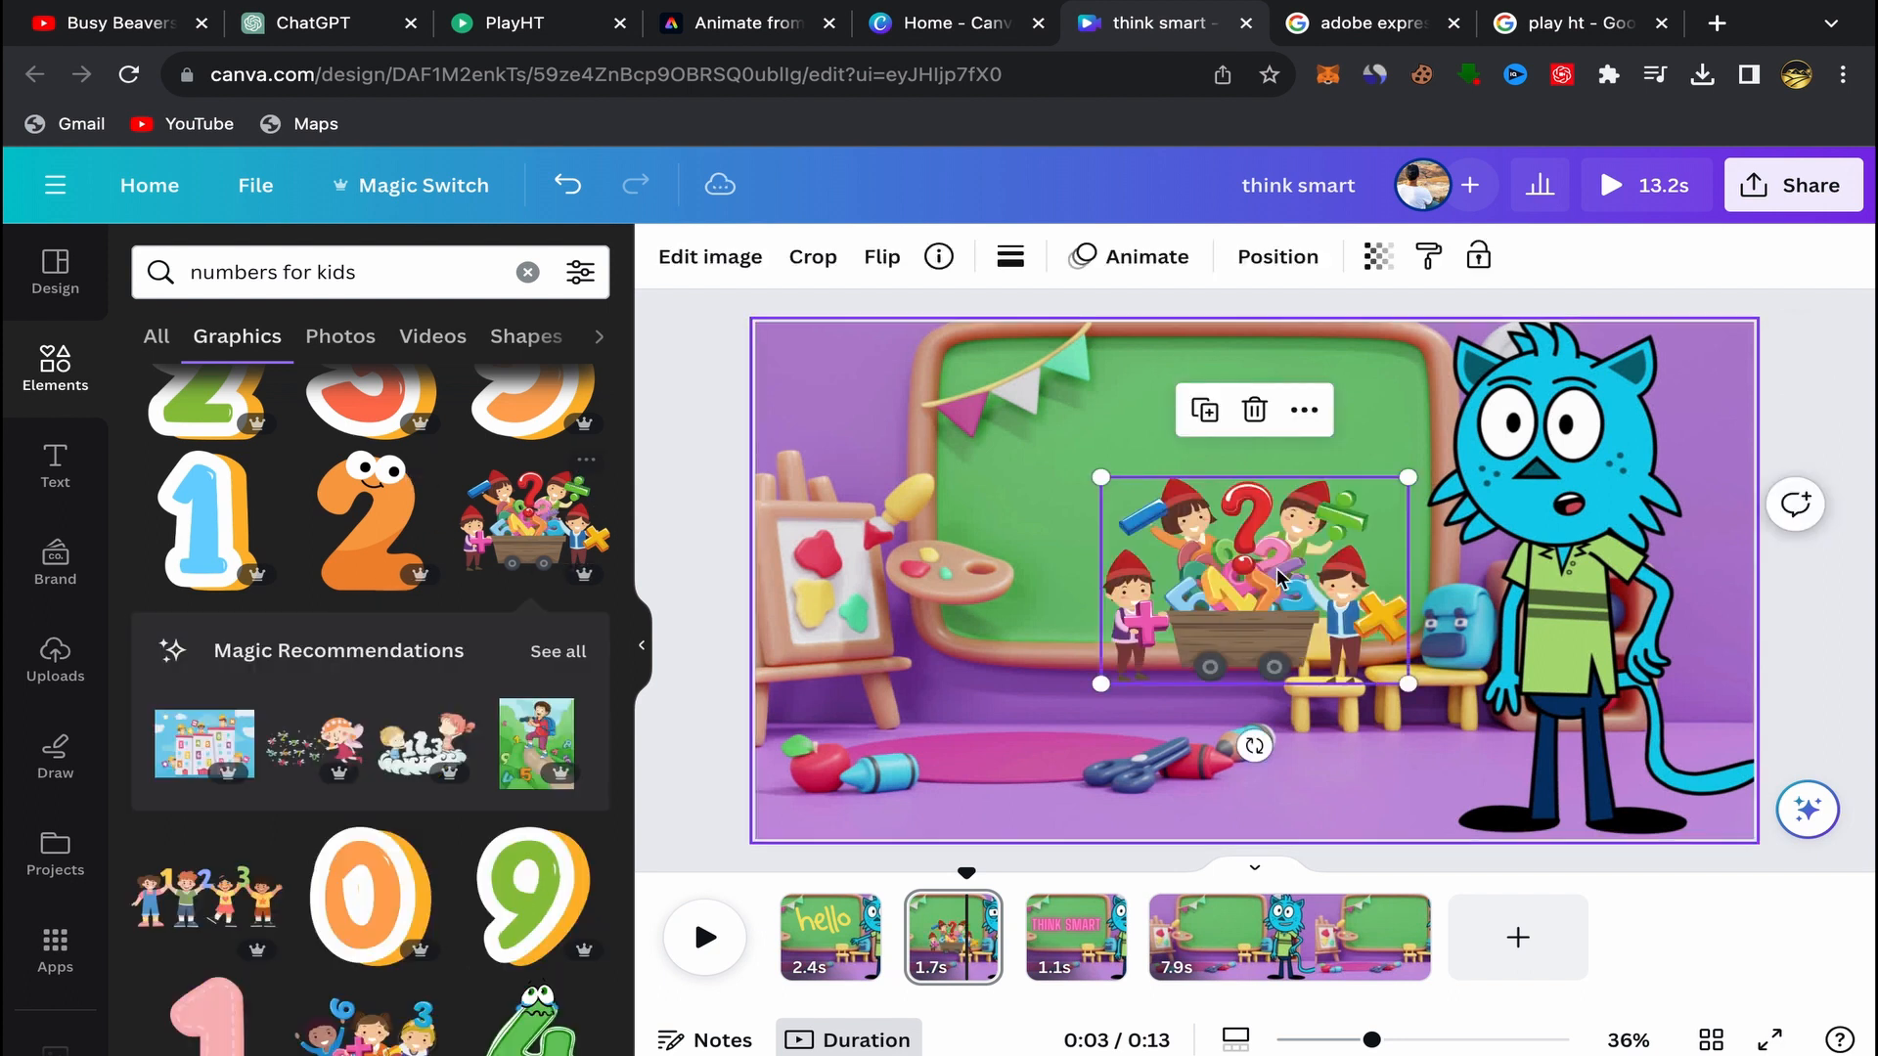
{"action": "left_click_drag", "start_coordinate": [1304, 616], "coordinate": [1259, 531]}
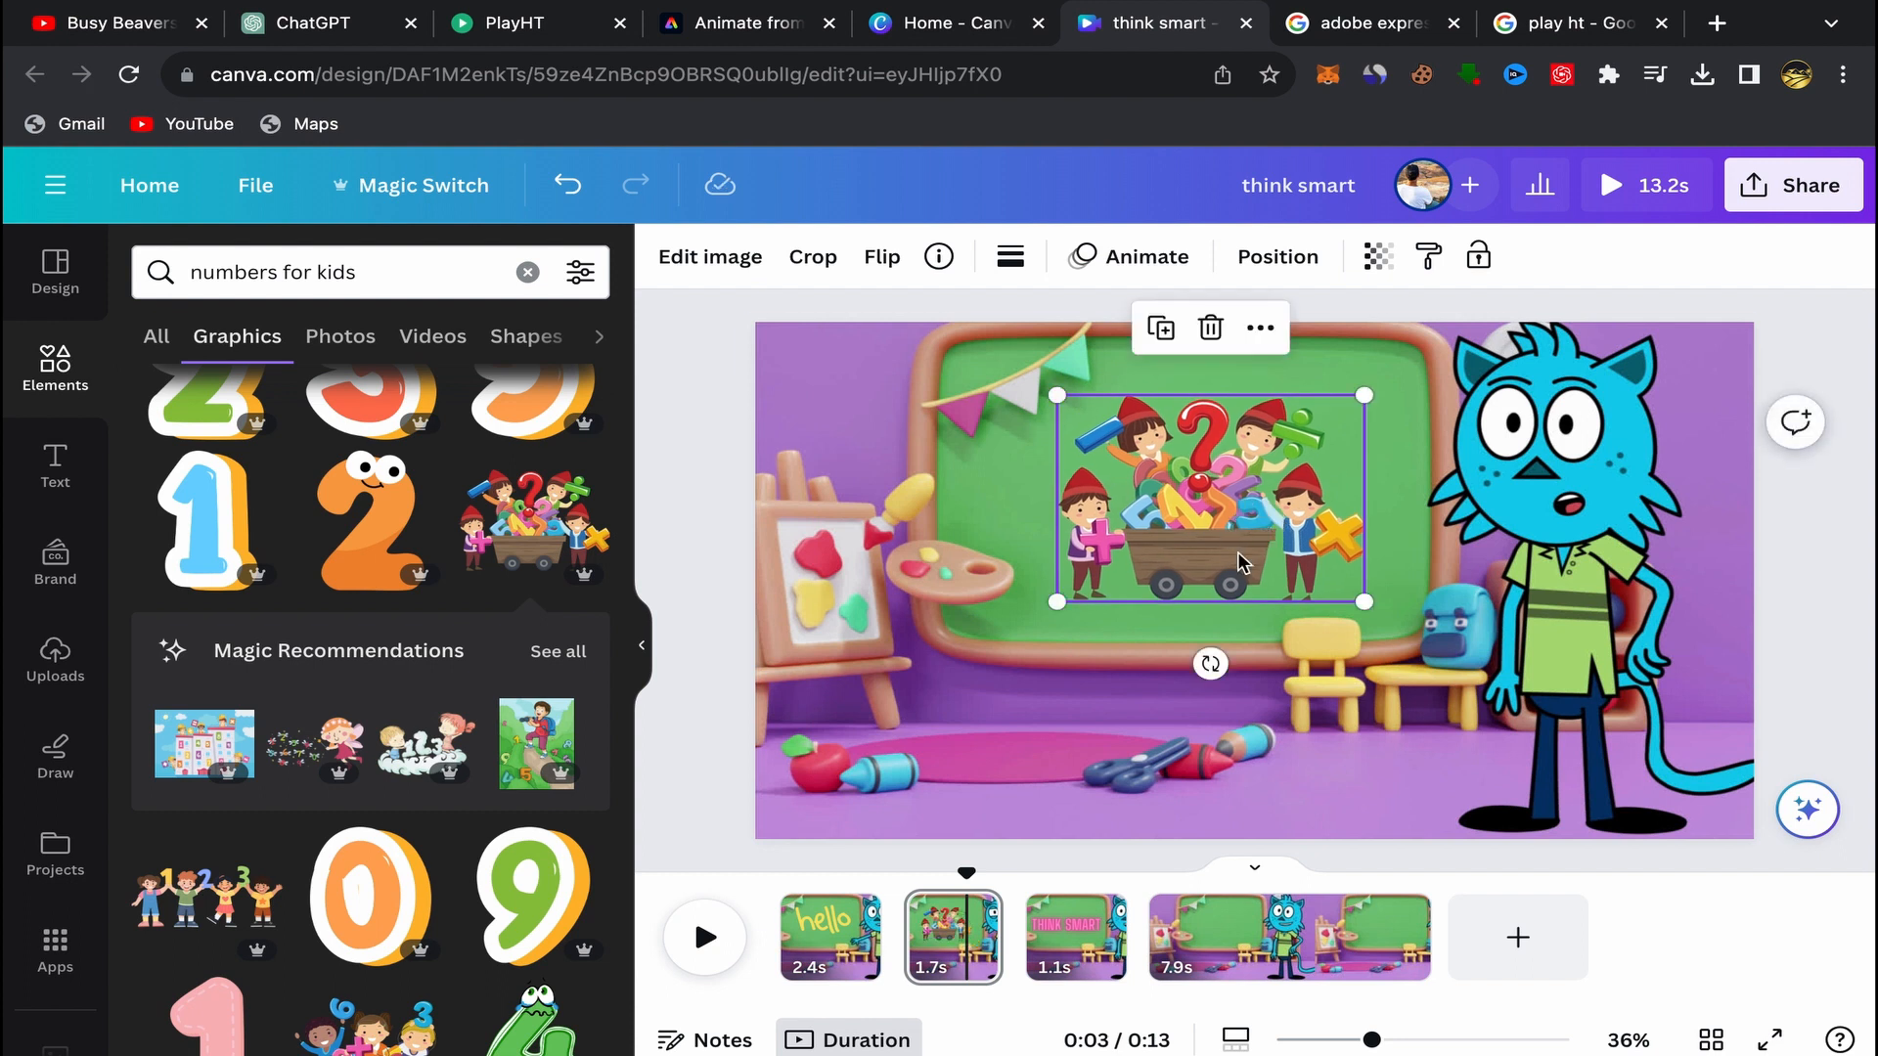
Step: Apply the Pulse motion effect to the number cart graphic and lower its intensity to about a fifth of the range
{"action": "left_click", "coordinate": [1133, 259]}
{"action": "scroll", "coordinate": [603, 675], "scroll_direction": "down", "scroll_amount": 5}
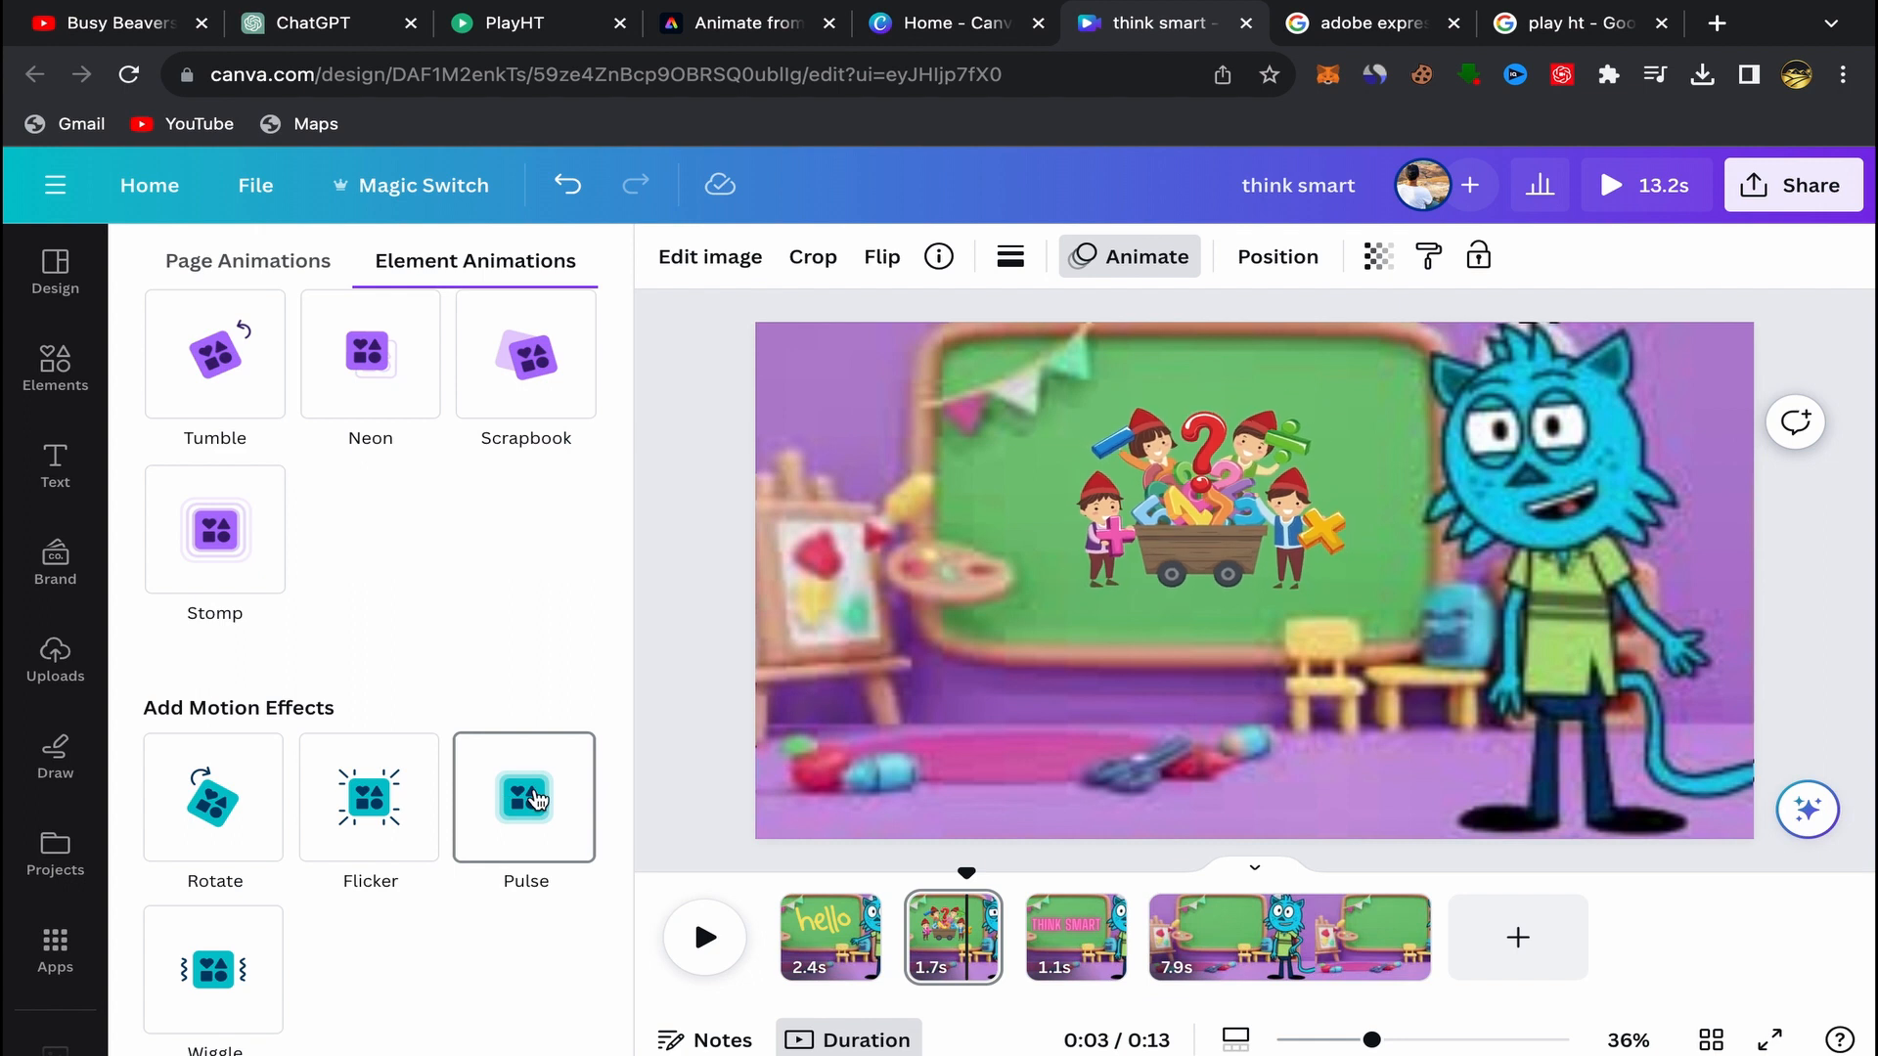
{"action": "left_click", "coordinate": [472, 758]}
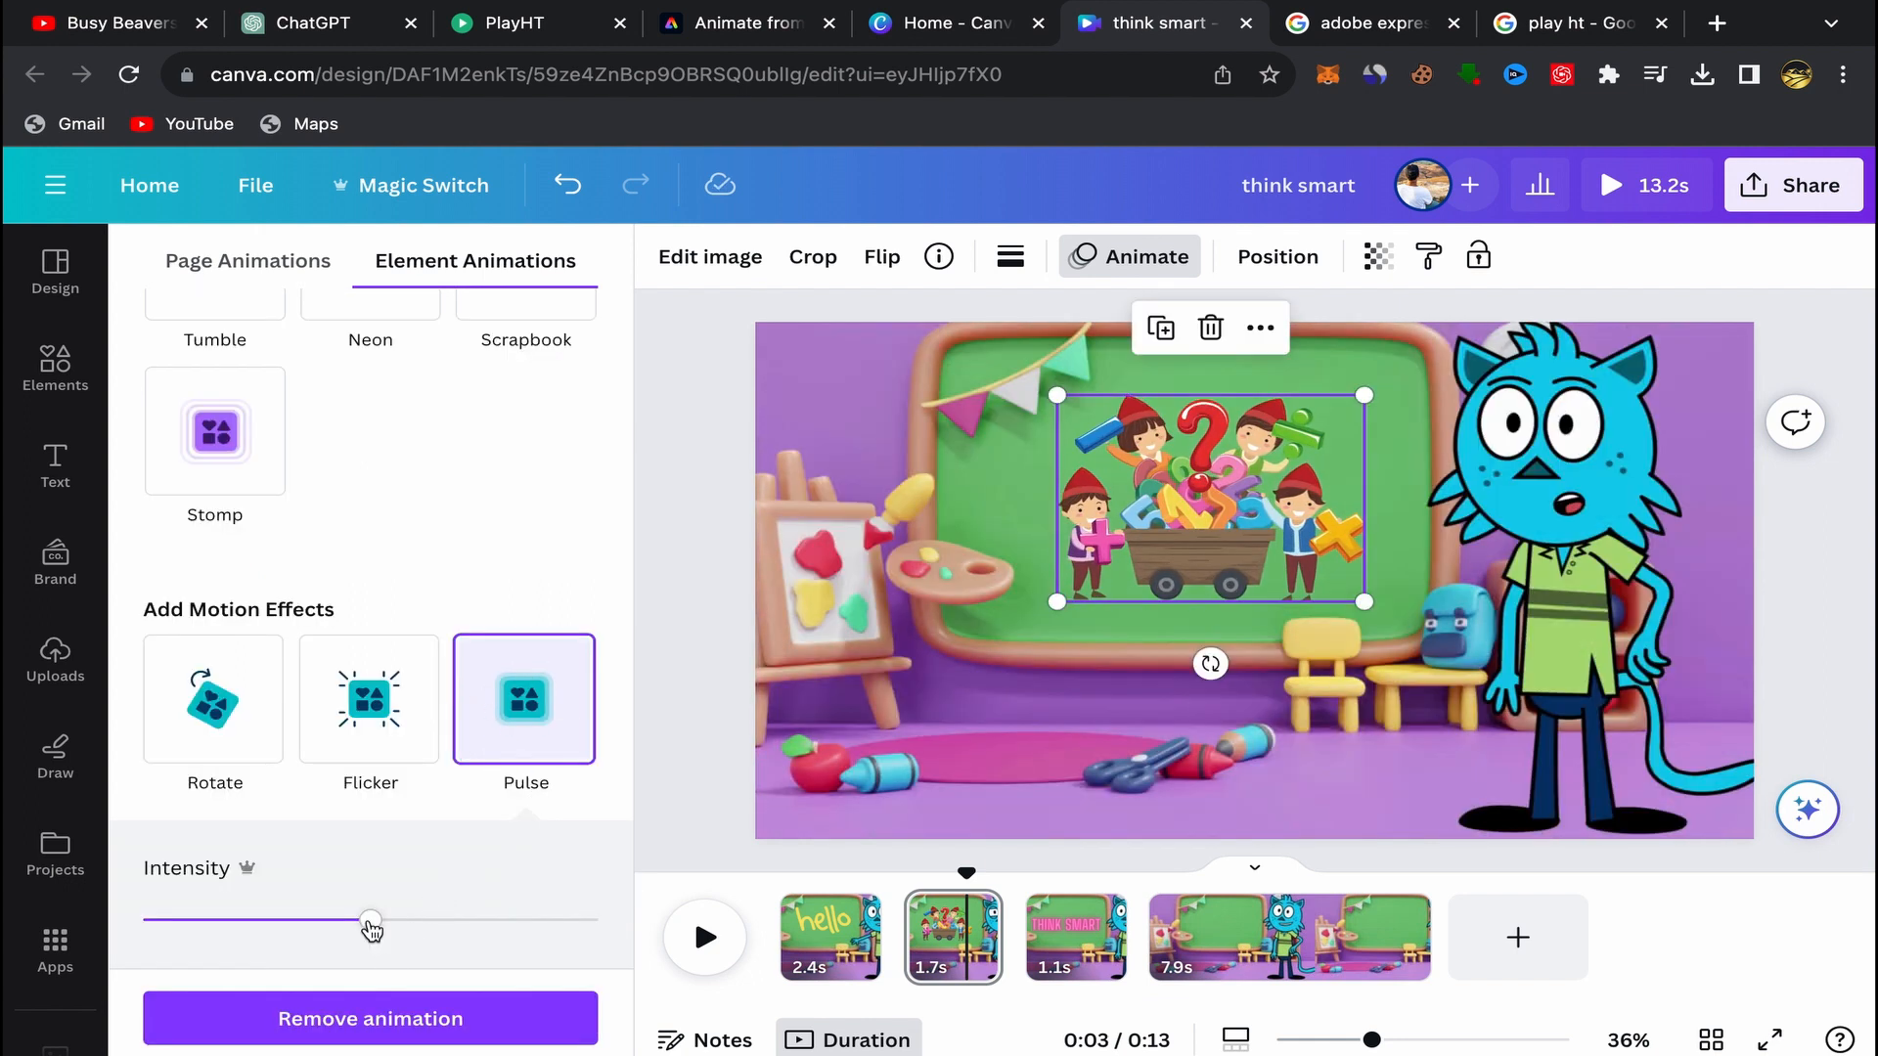
{"action": "left_click_drag", "start_coordinate": [371, 925], "coordinate": [239, 924]}
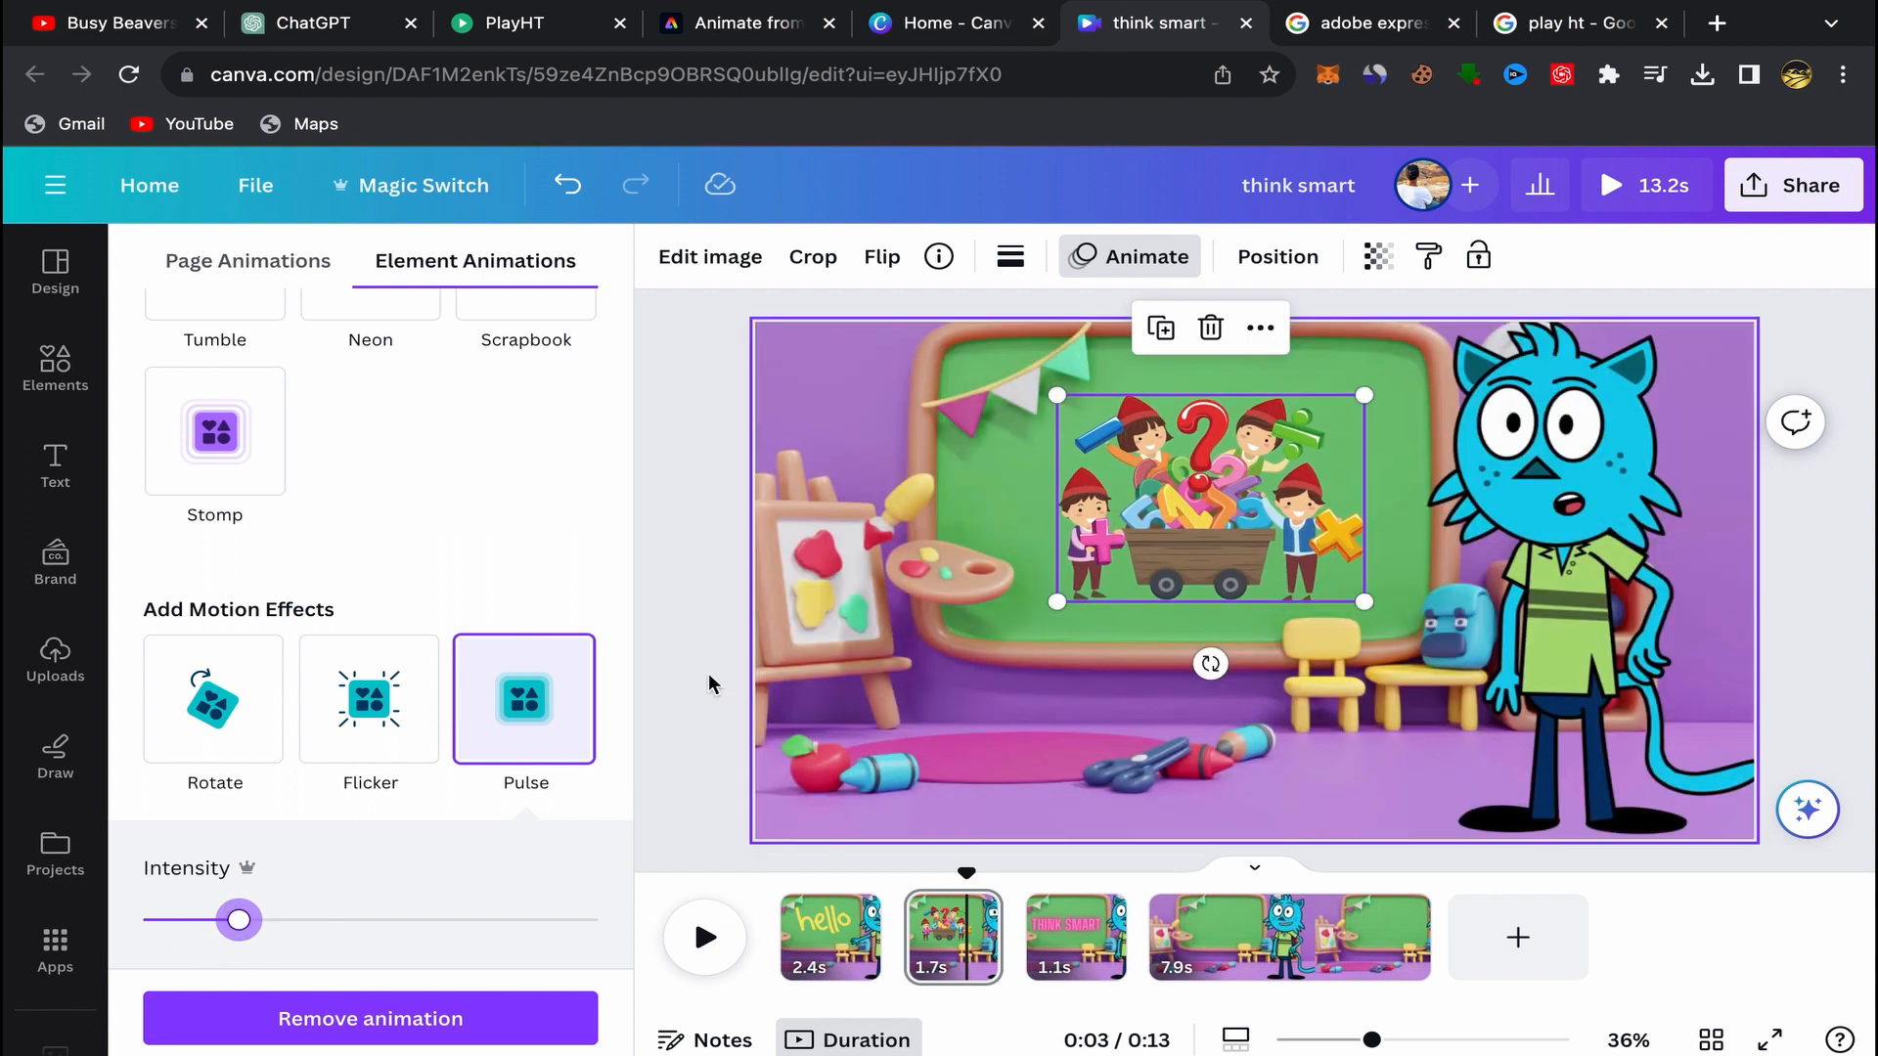
{"action": "left_click", "coordinate": [679, 652]}
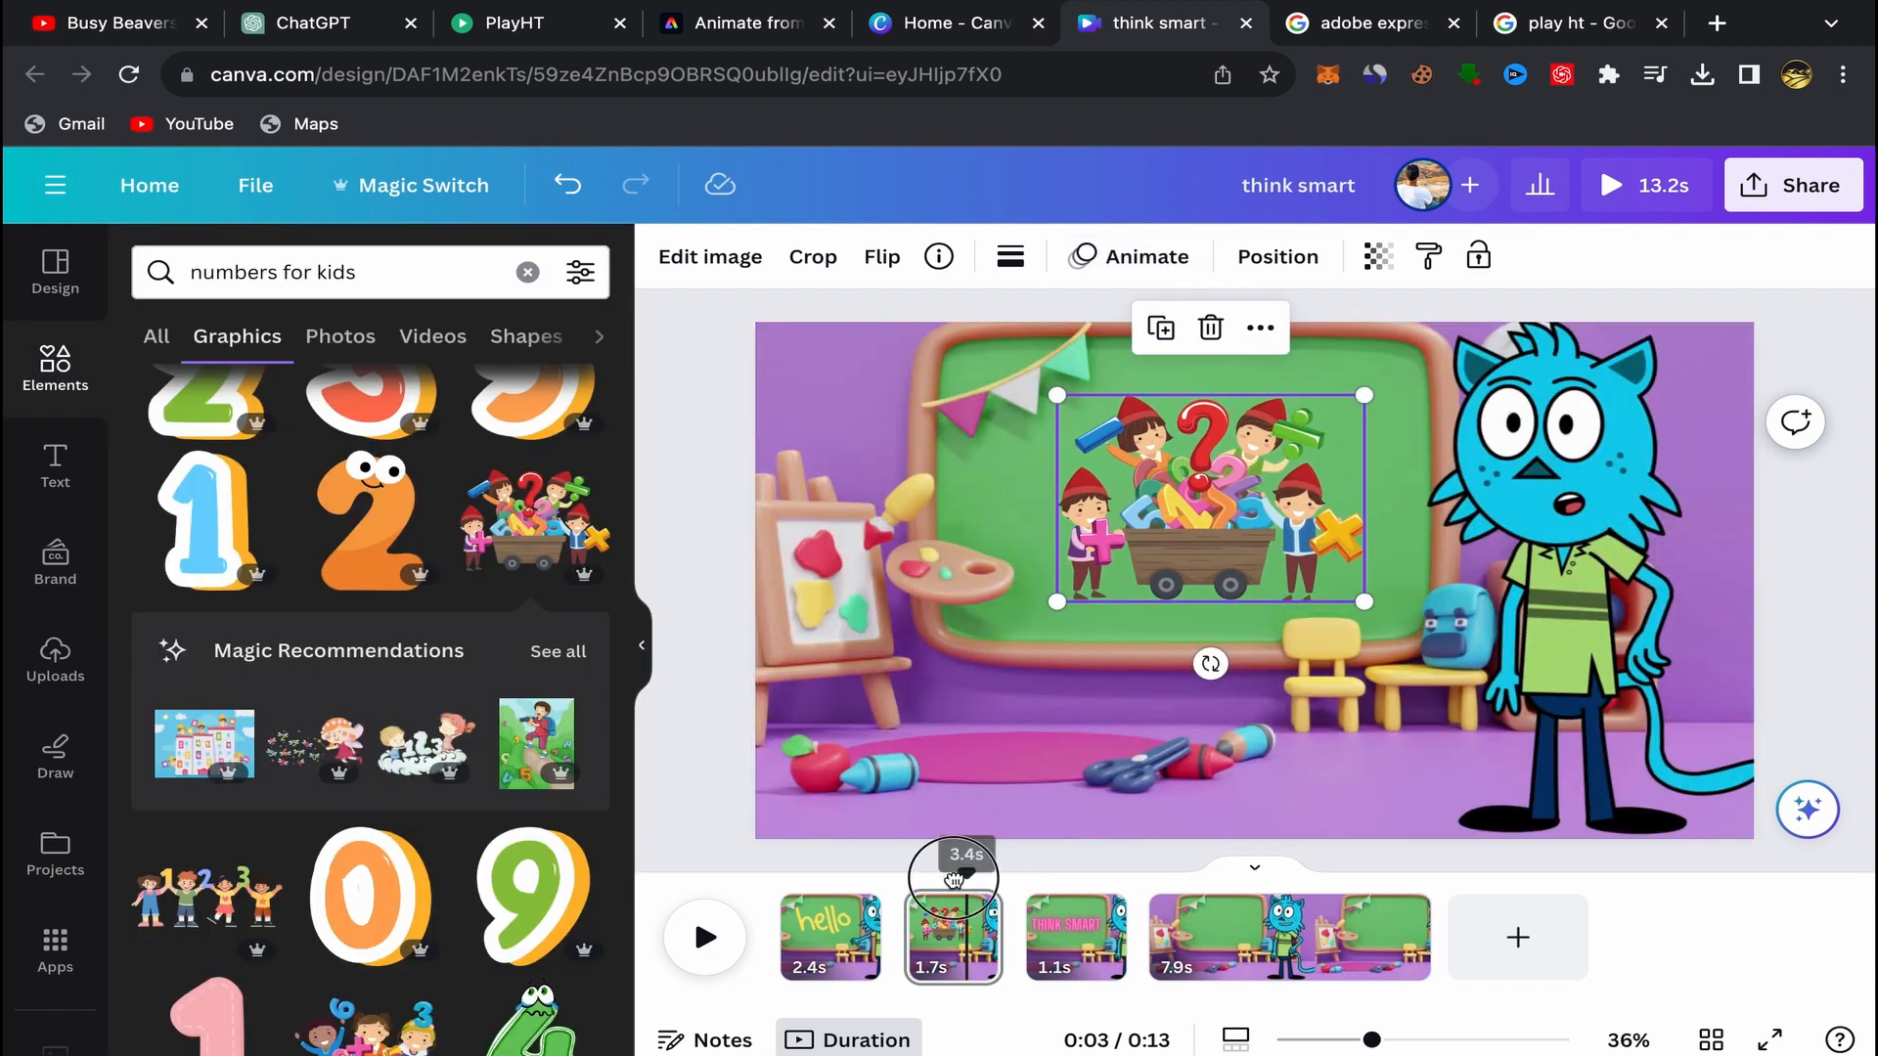
Step: Play the video from the beginning through the number cart page to the THINK SMART page
{"action": "left_click", "coordinate": [709, 937]}
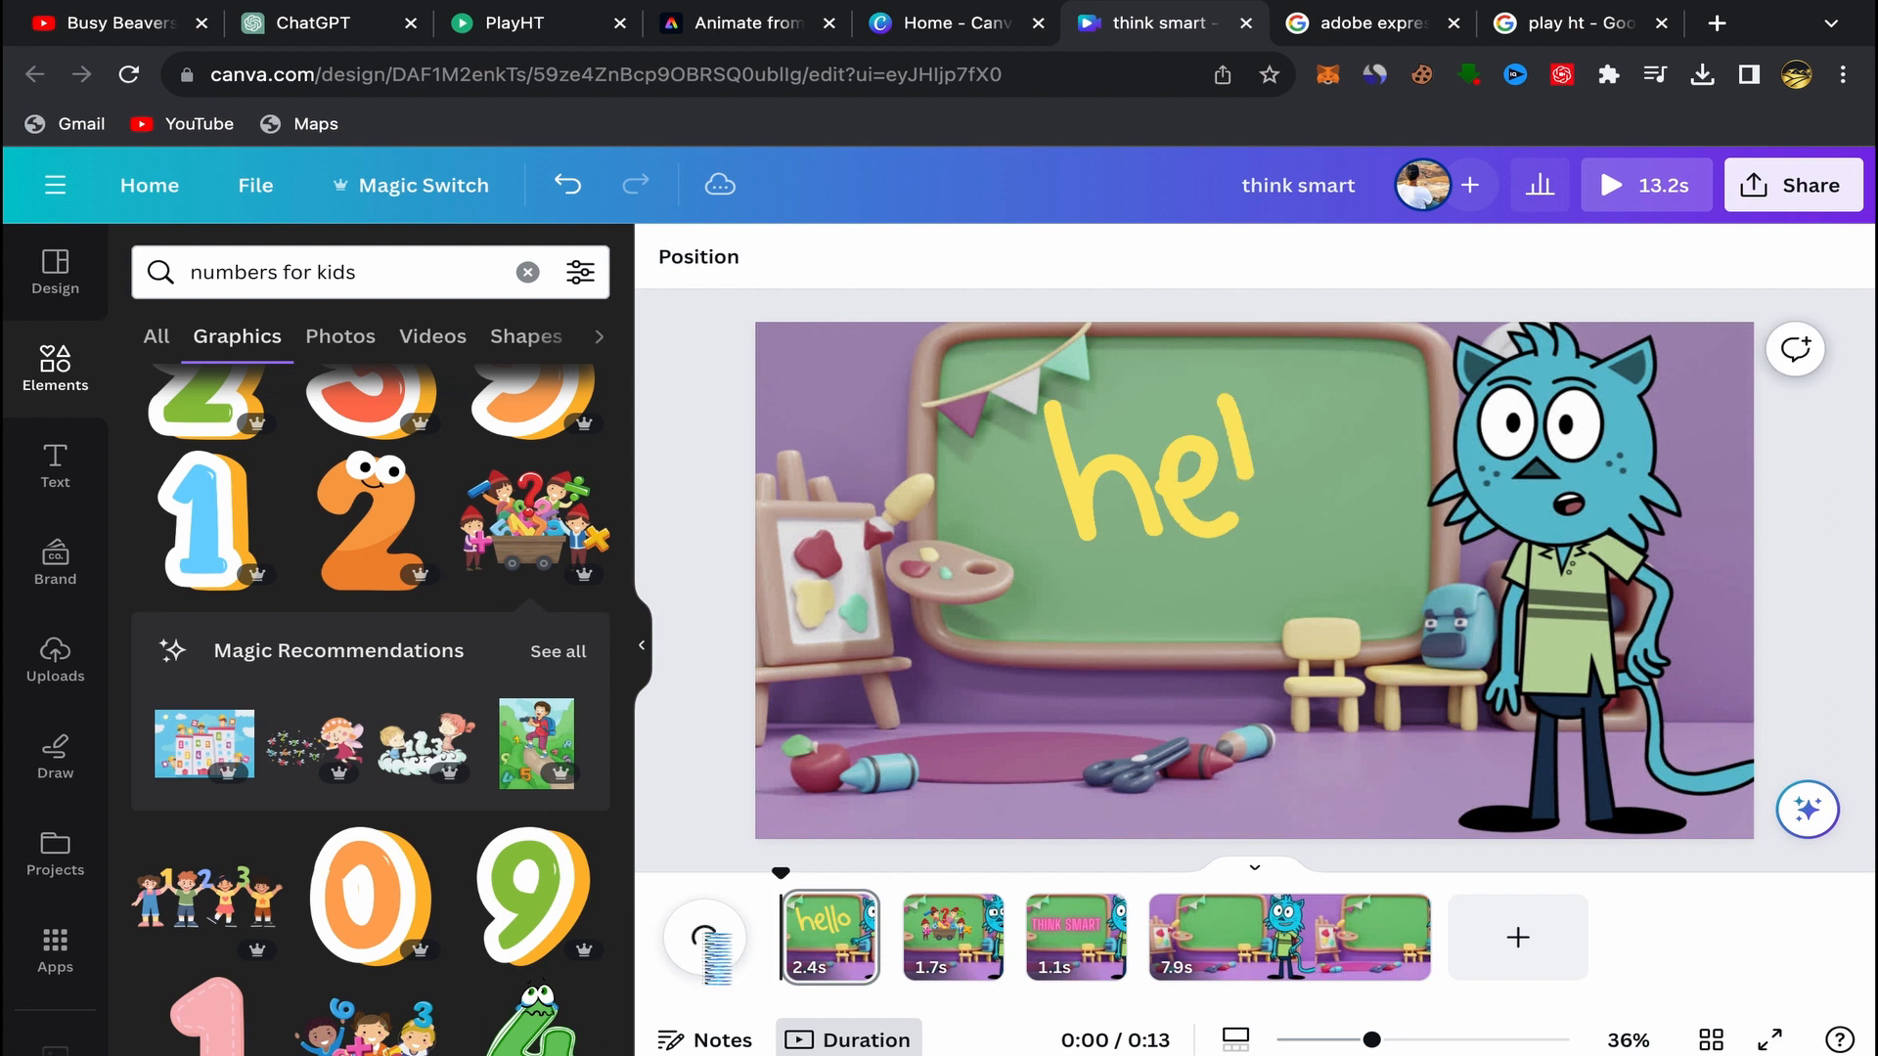
{"action": "left_click", "coordinate": [707, 940]}
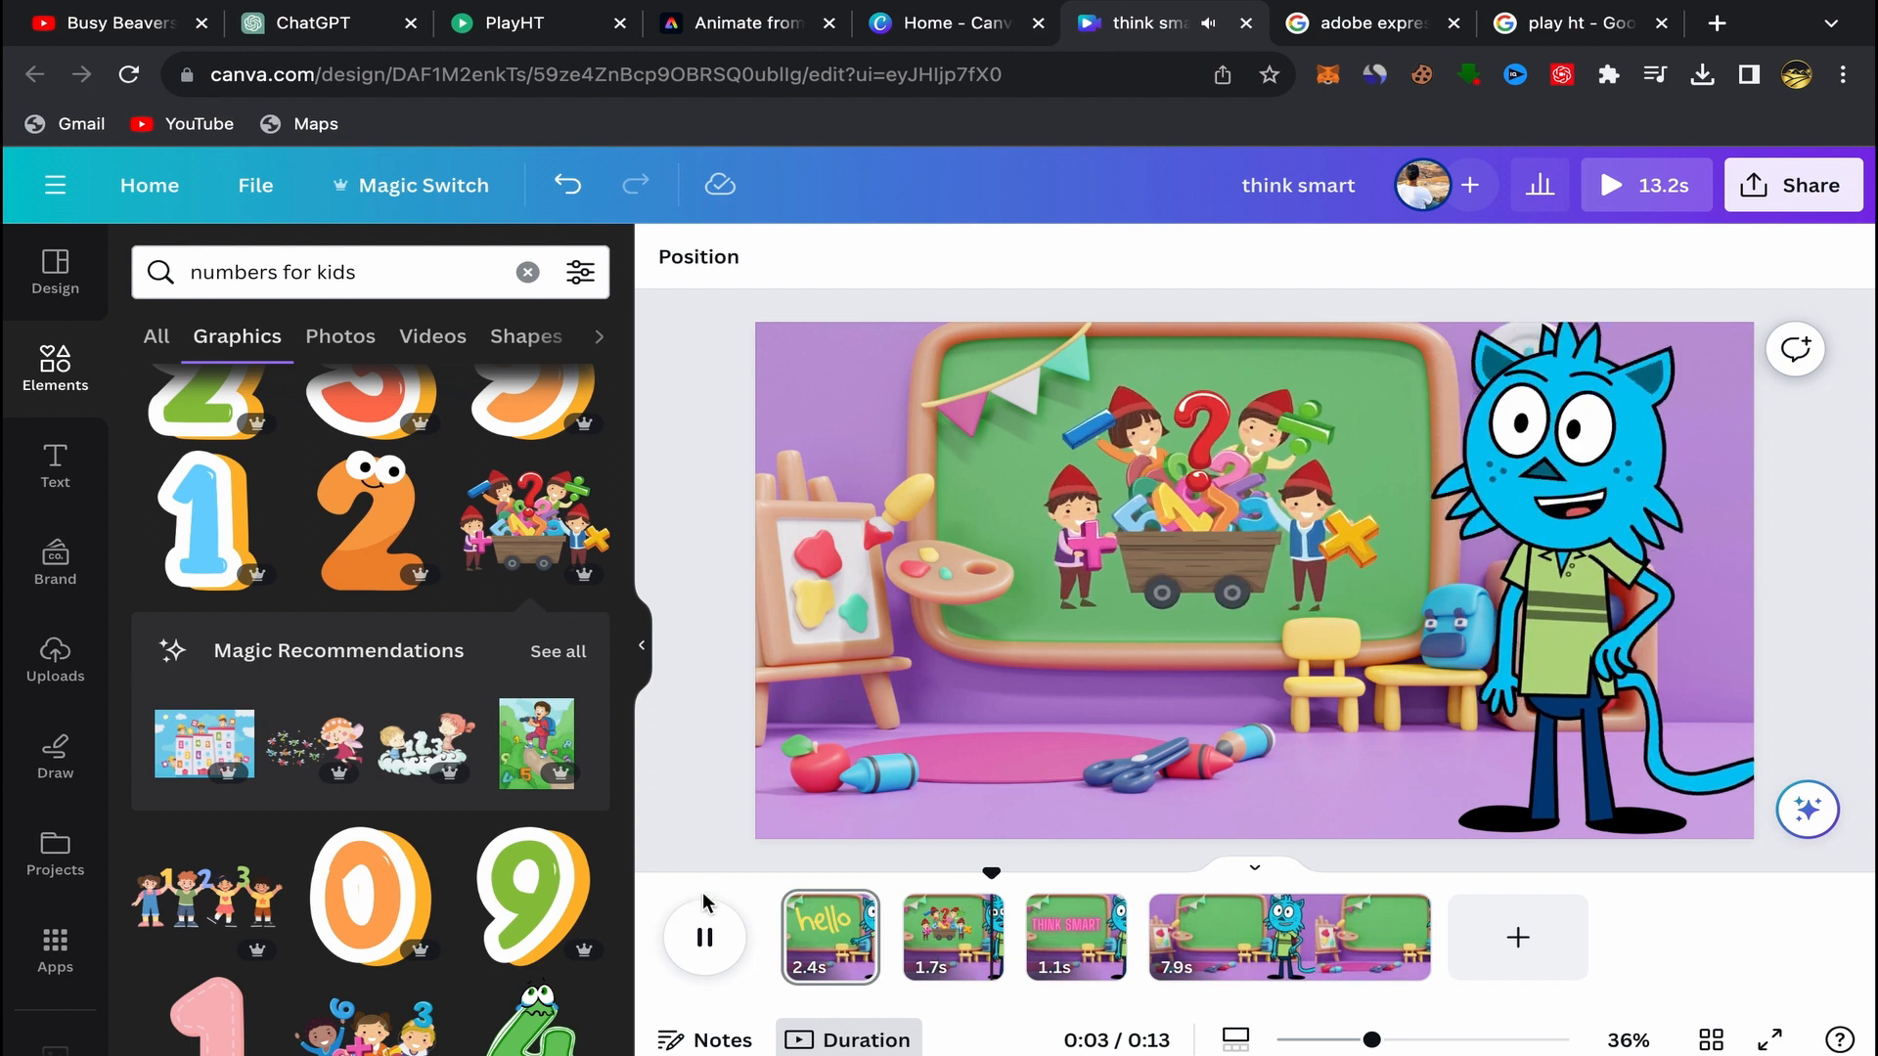
{"action": "left_click", "coordinate": [707, 939]}
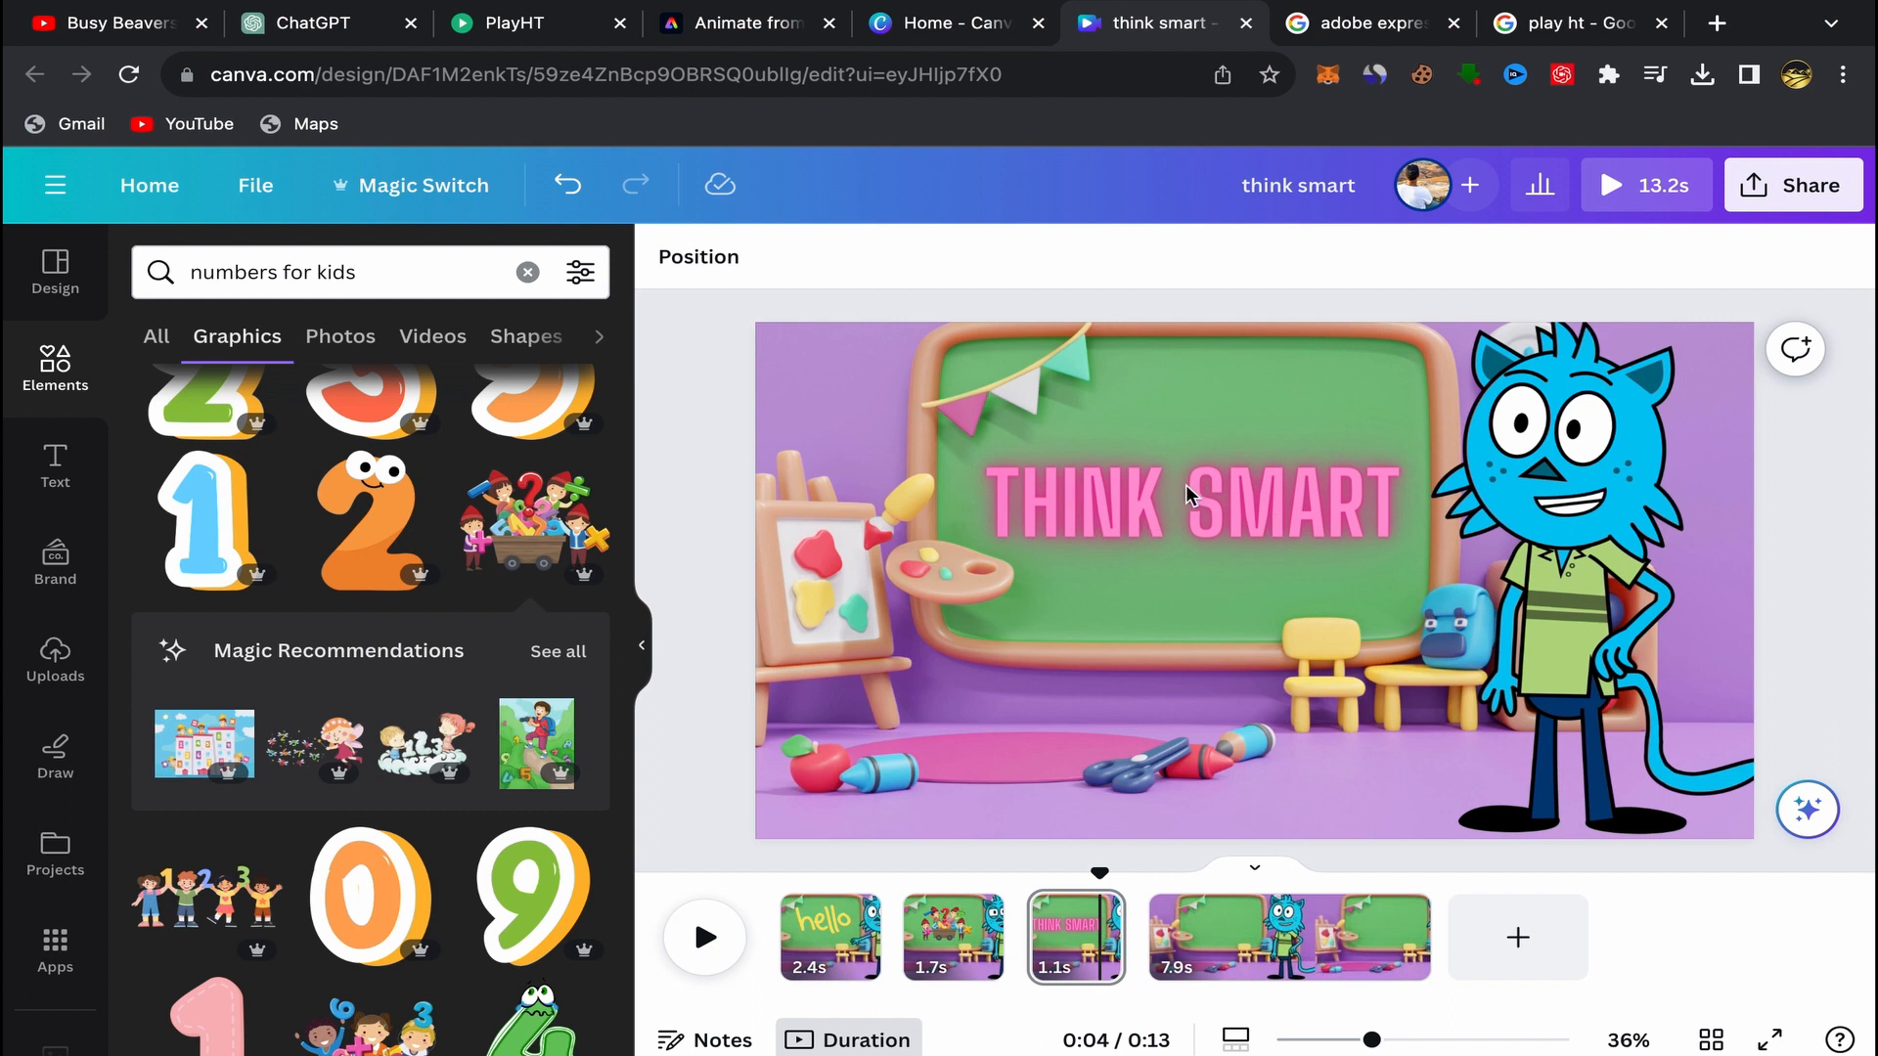
Step: Open the text styles and delete the glowing pink THINK SMART text from the third page
{"action": "left_click", "coordinate": [59, 469]}
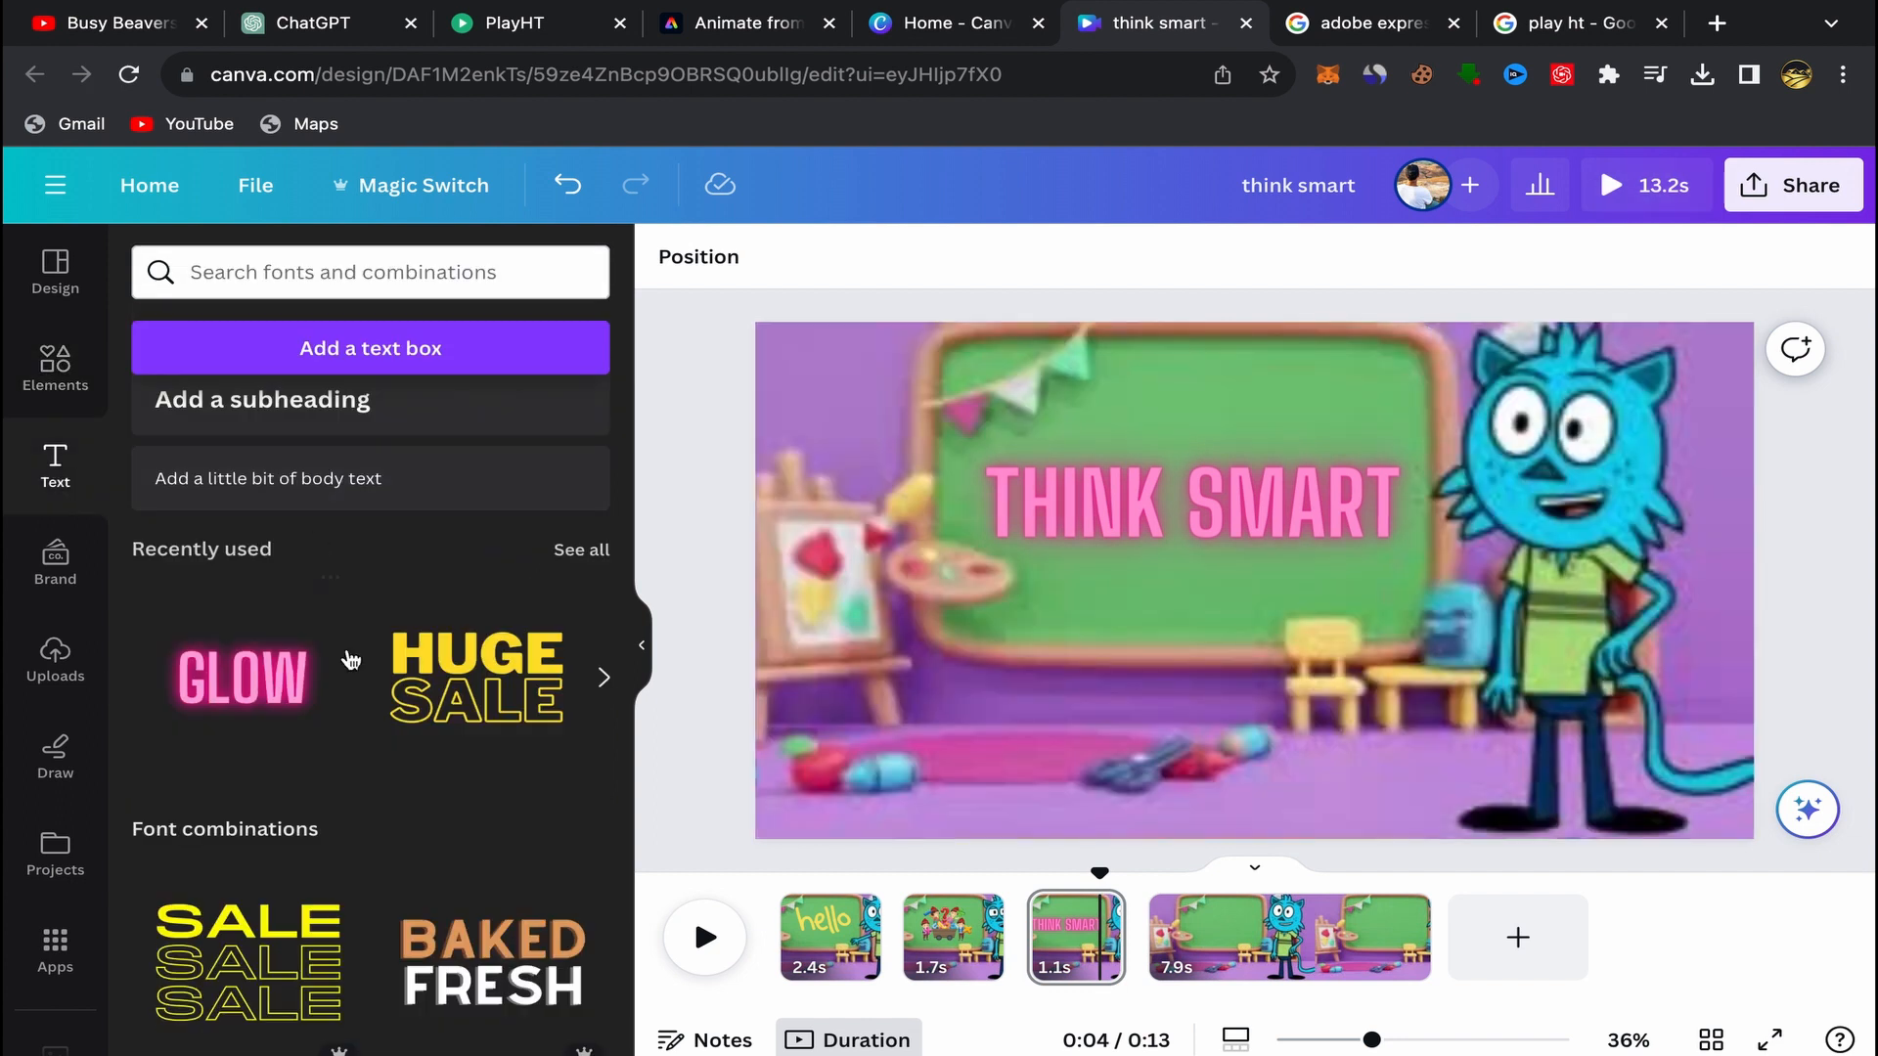
{"action": "scroll", "coordinate": [443, 806], "scroll_direction": "down", "scroll_amount": 3}
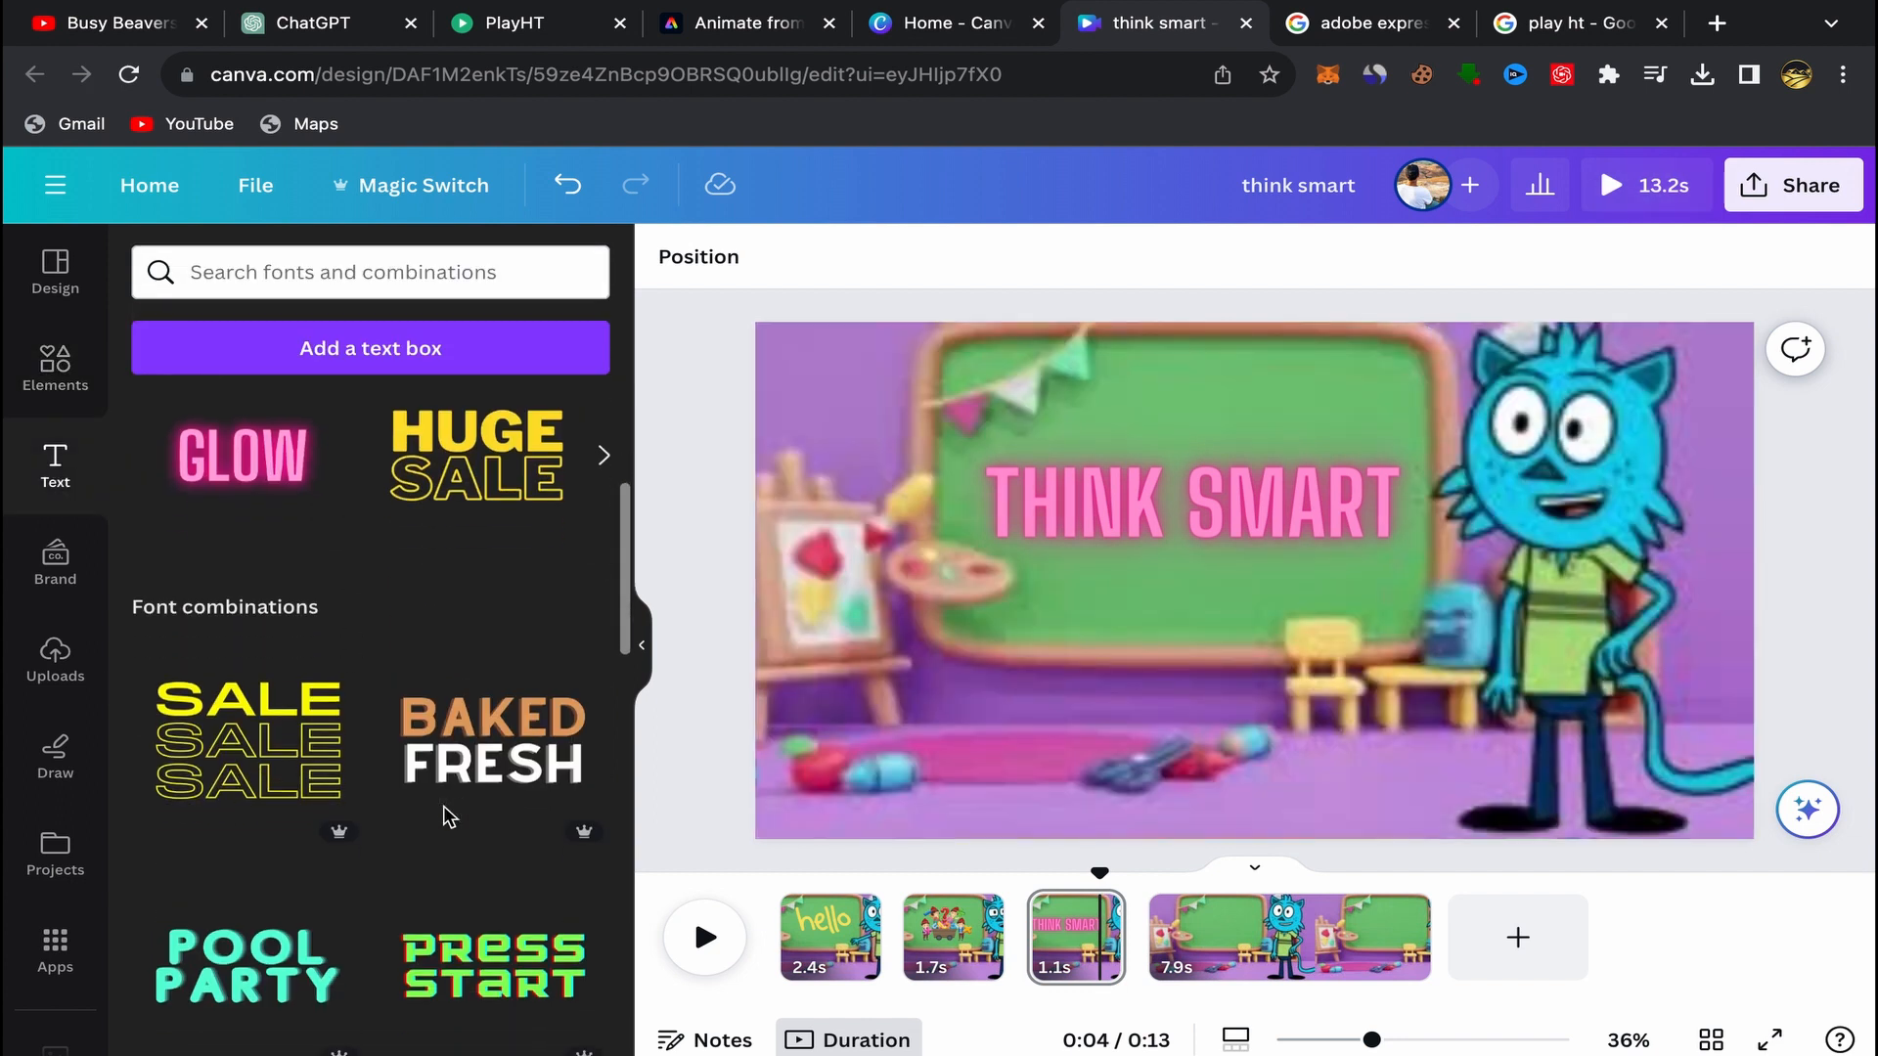
{"action": "left_click", "coordinate": [1122, 529]}
{"action": "left_click", "coordinate": [1293, 384]}
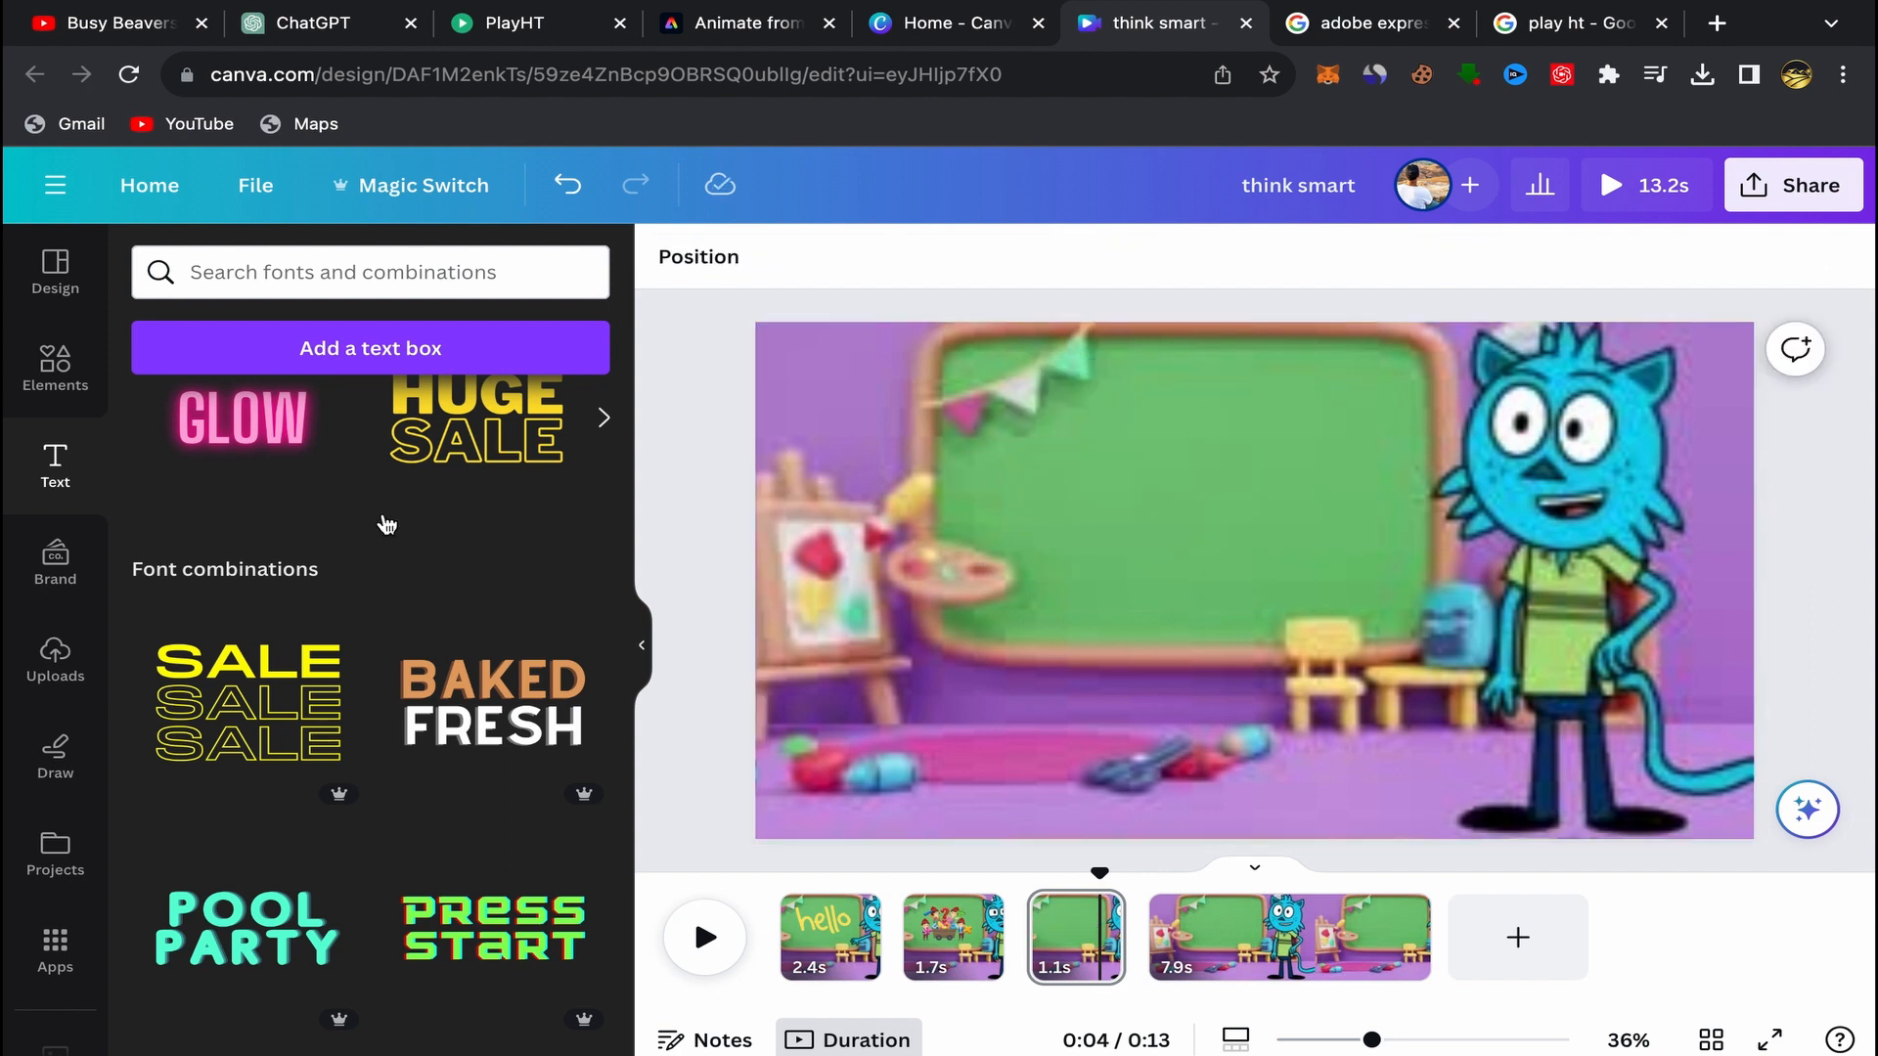
Step: Add the yellow HUGE SALE text style to the third page and delete its outlined SALE line
{"action": "scroll", "coordinate": [199, 562], "scroll_direction": "up", "scroll_amount": 2}
{"action": "scroll", "coordinate": [248, 735], "scroll_direction": "down", "scroll_amount": 3}
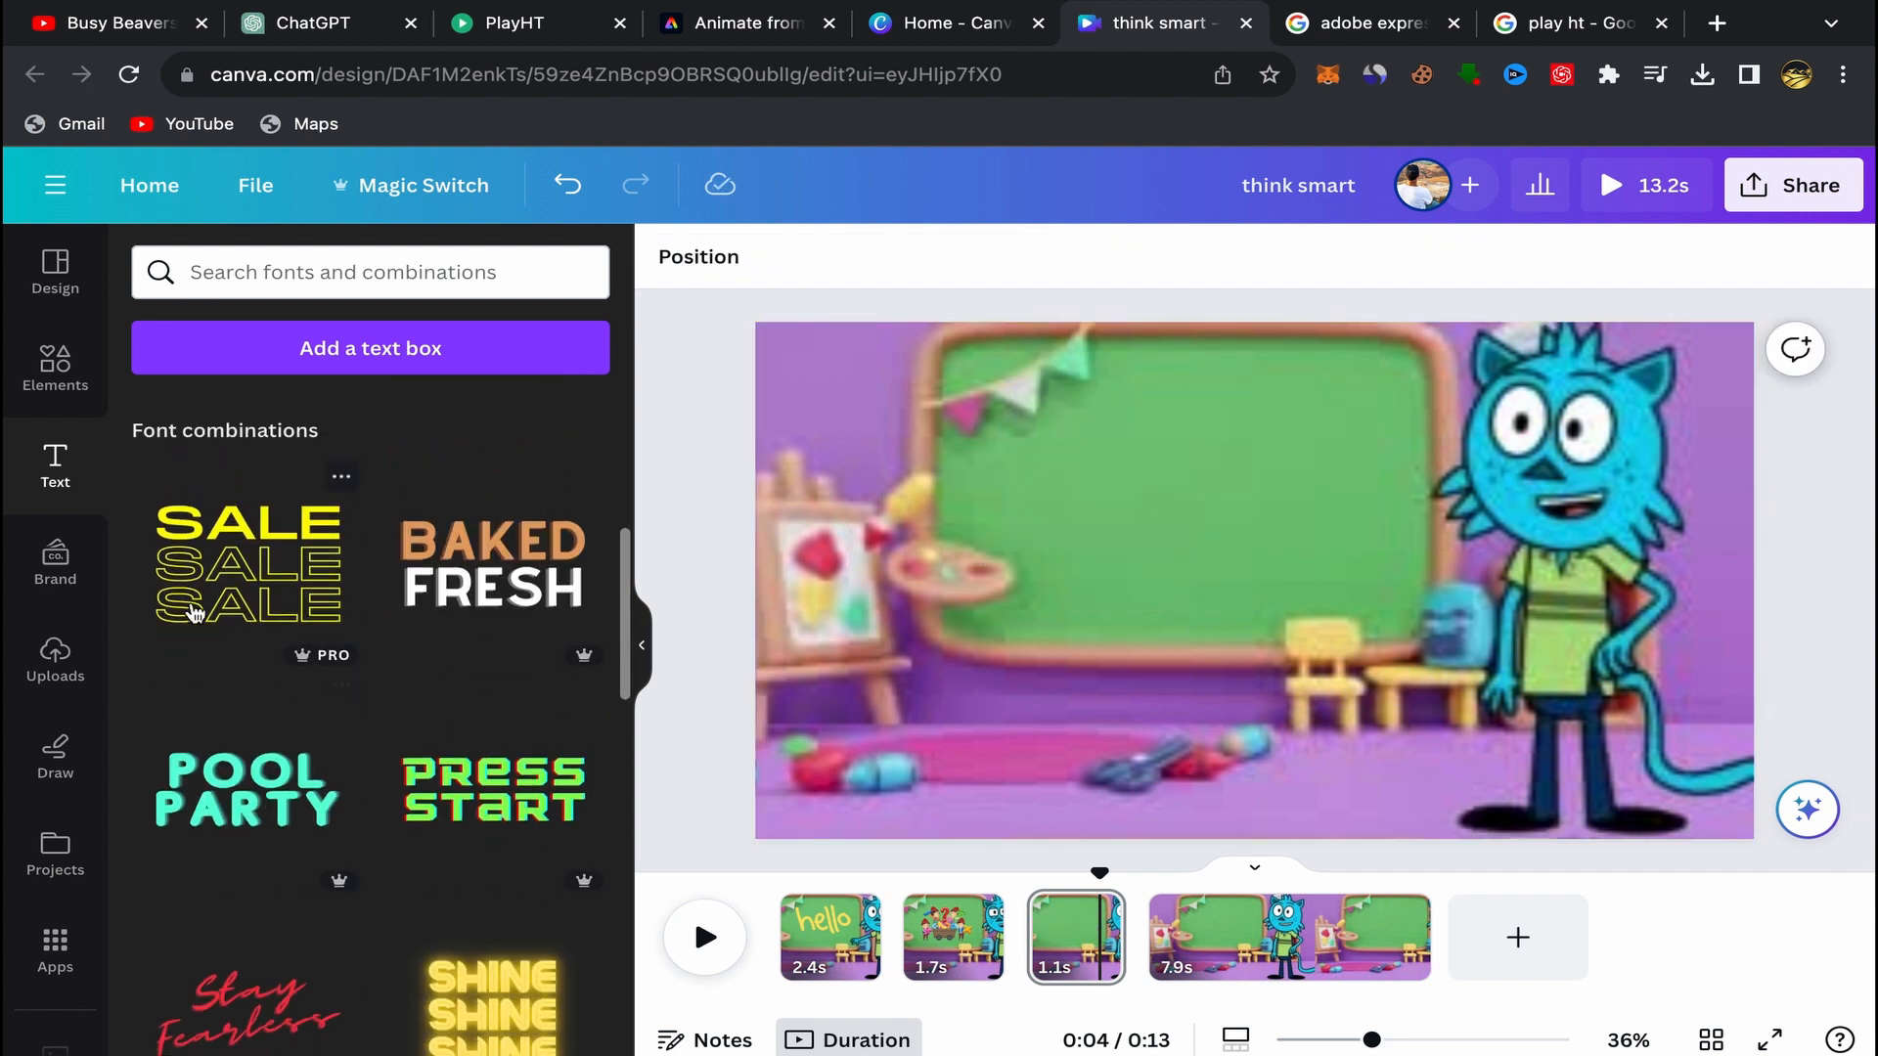
{"action": "scroll", "coordinate": [424, 546], "scroll_direction": "down", "scroll_amount": 3}
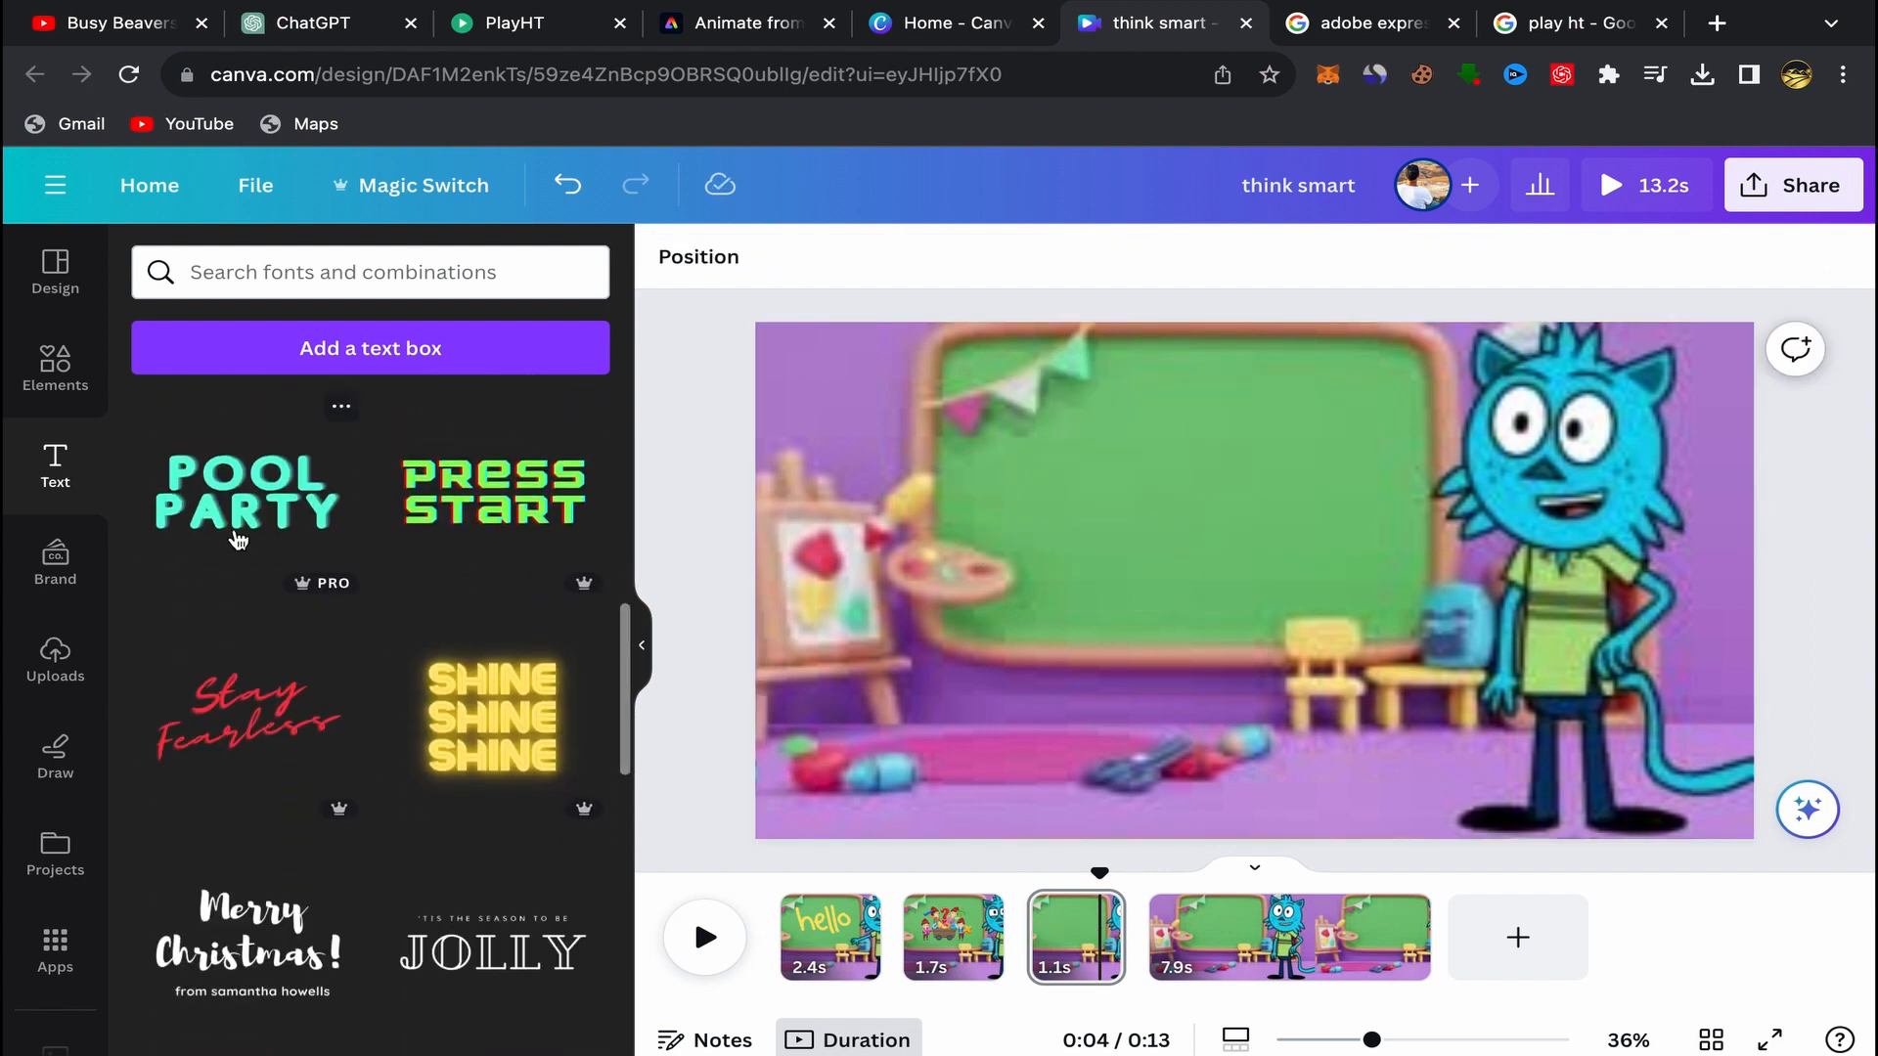
{"action": "scroll", "coordinate": [323, 706], "scroll_direction": "down", "scroll_amount": 4}
{"action": "scroll", "coordinate": [322, 706], "scroll_direction": "up", "scroll_amount": 10}
{"action": "scroll", "coordinate": [323, 704], "scroll_direction": "down", "scroll_amount": 2}
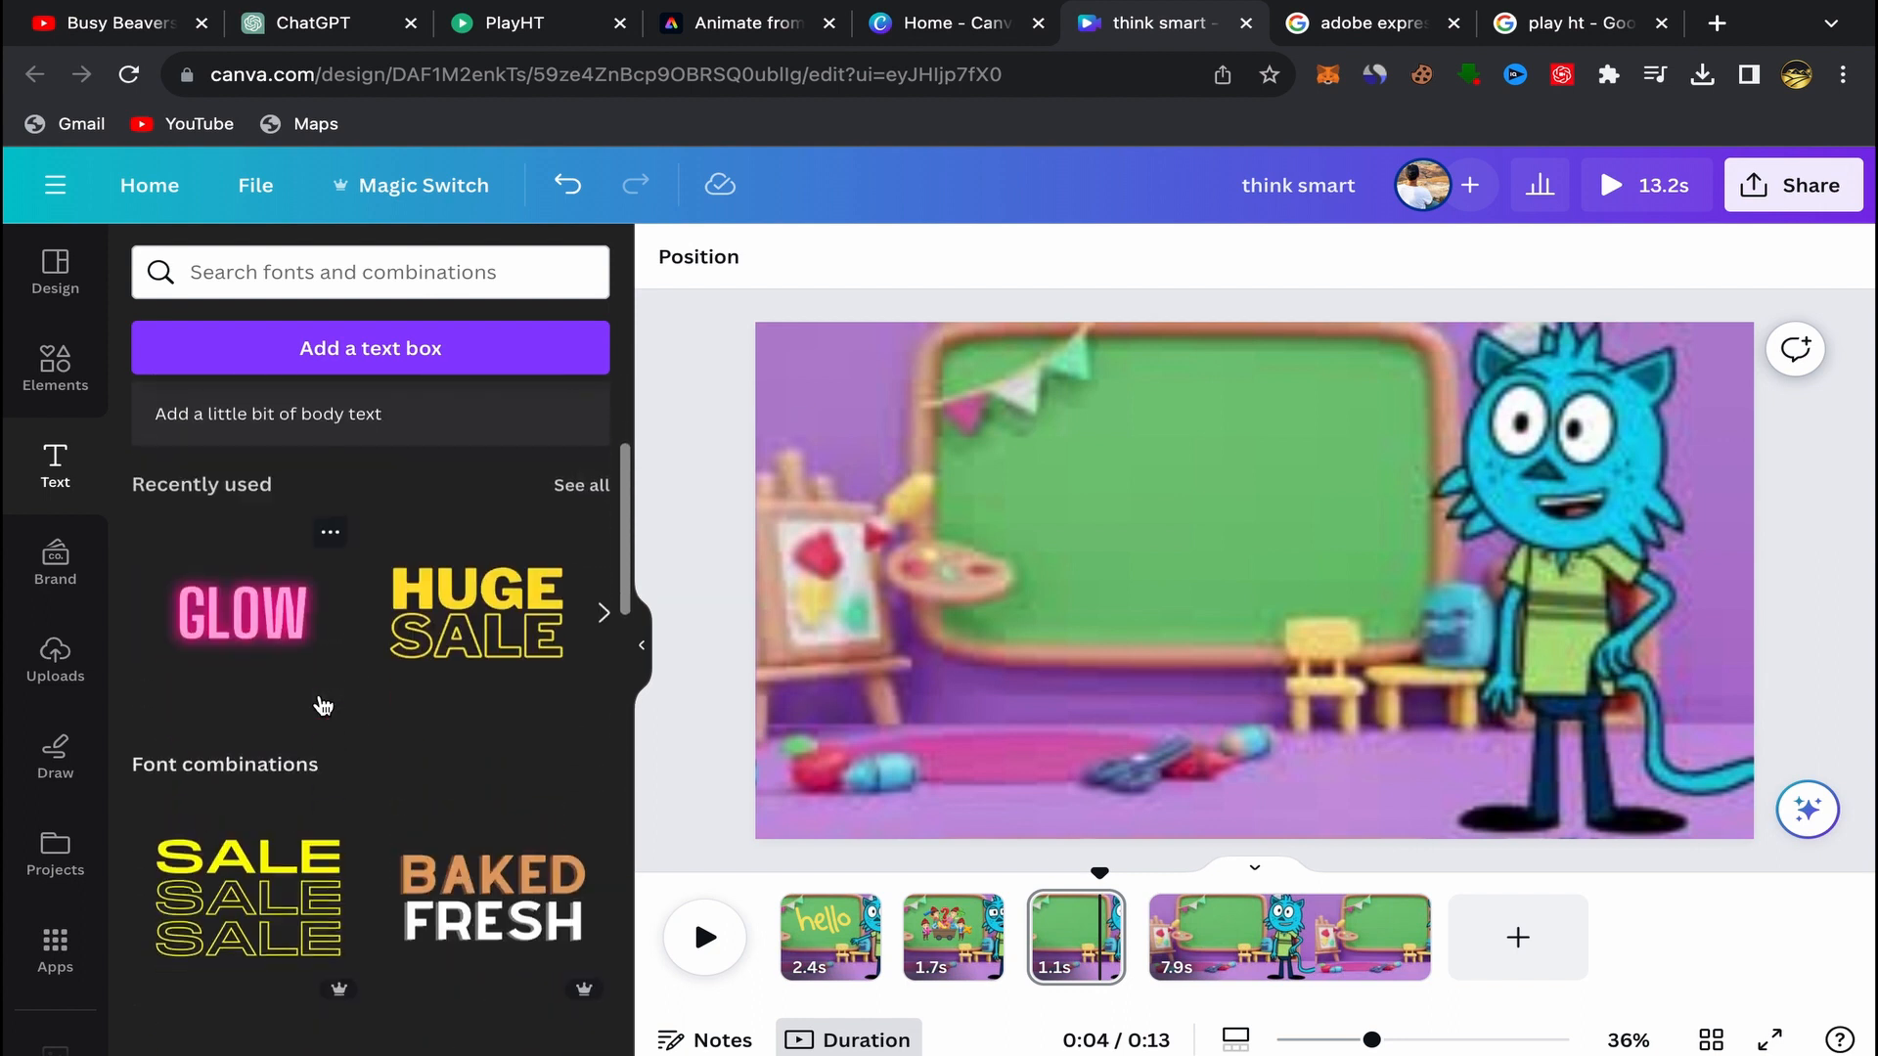
{"action": "left_click", "coordinate": [463, 588]}
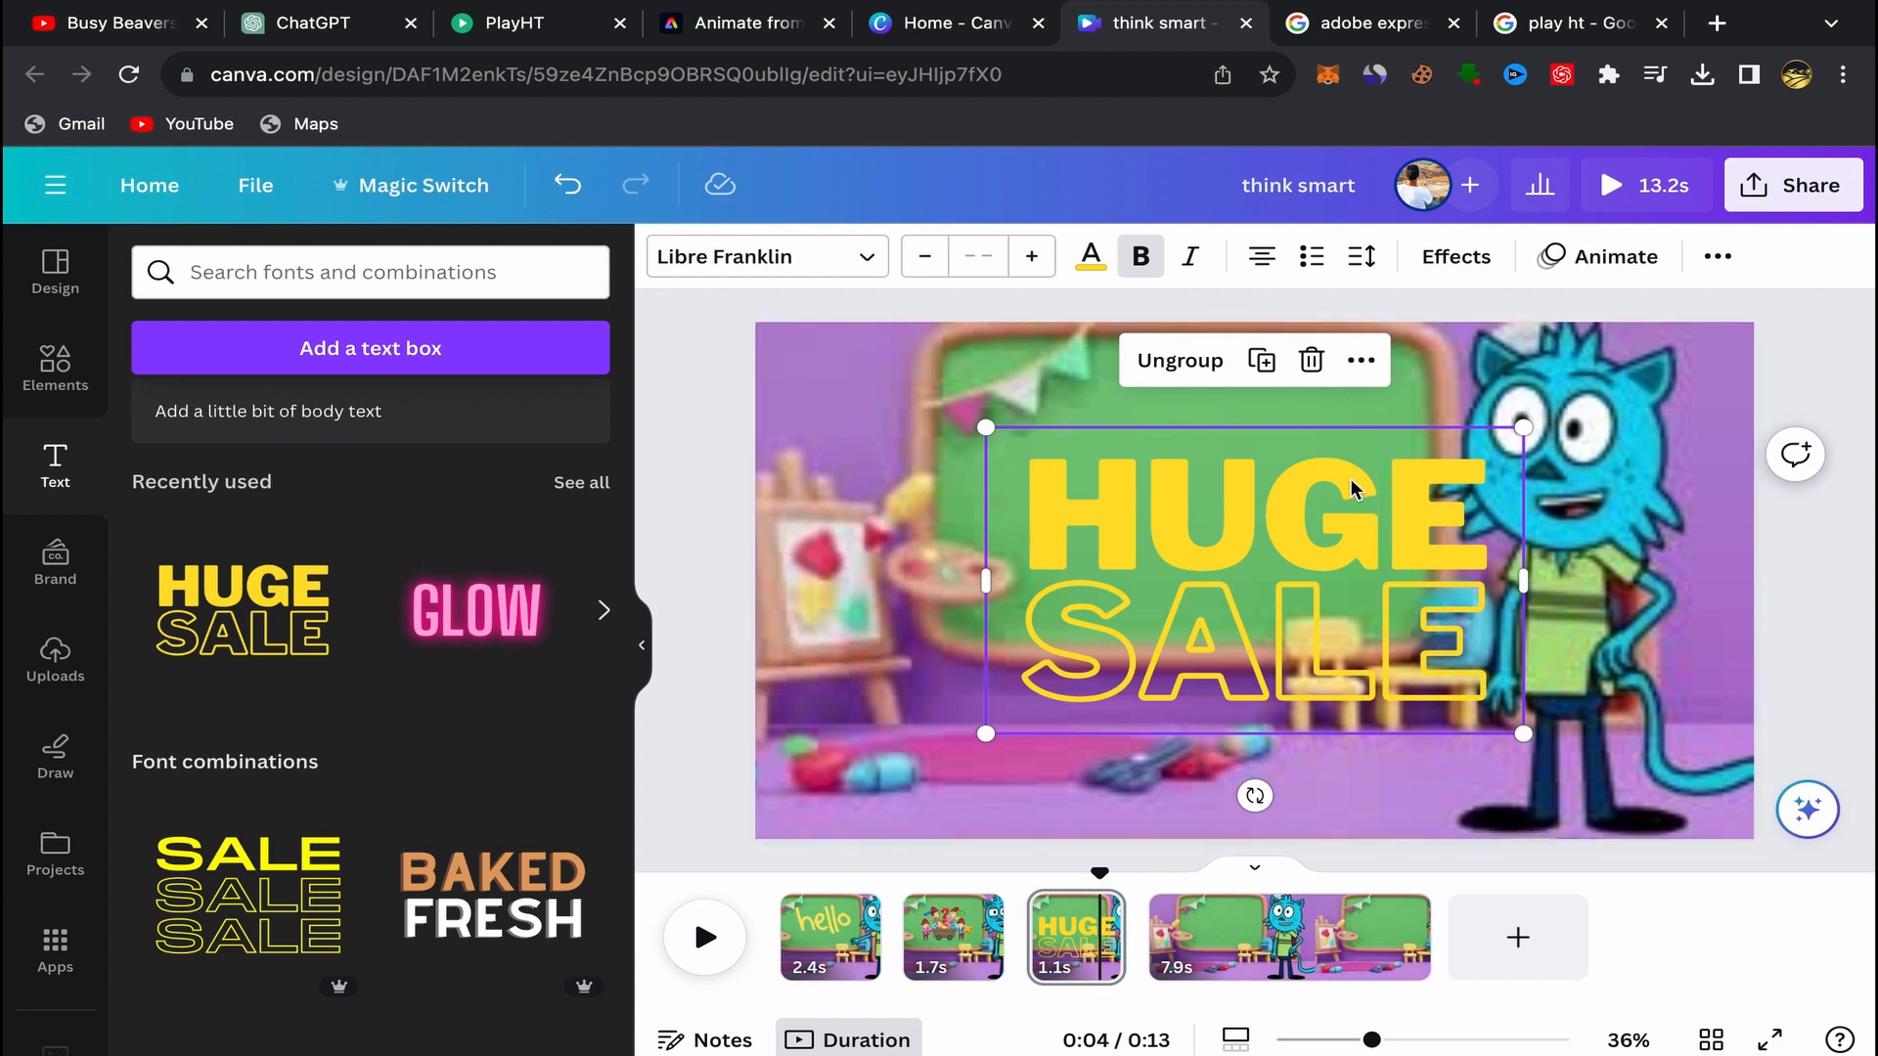
{"action": "left_click", "coordinate": [1209, 659]}
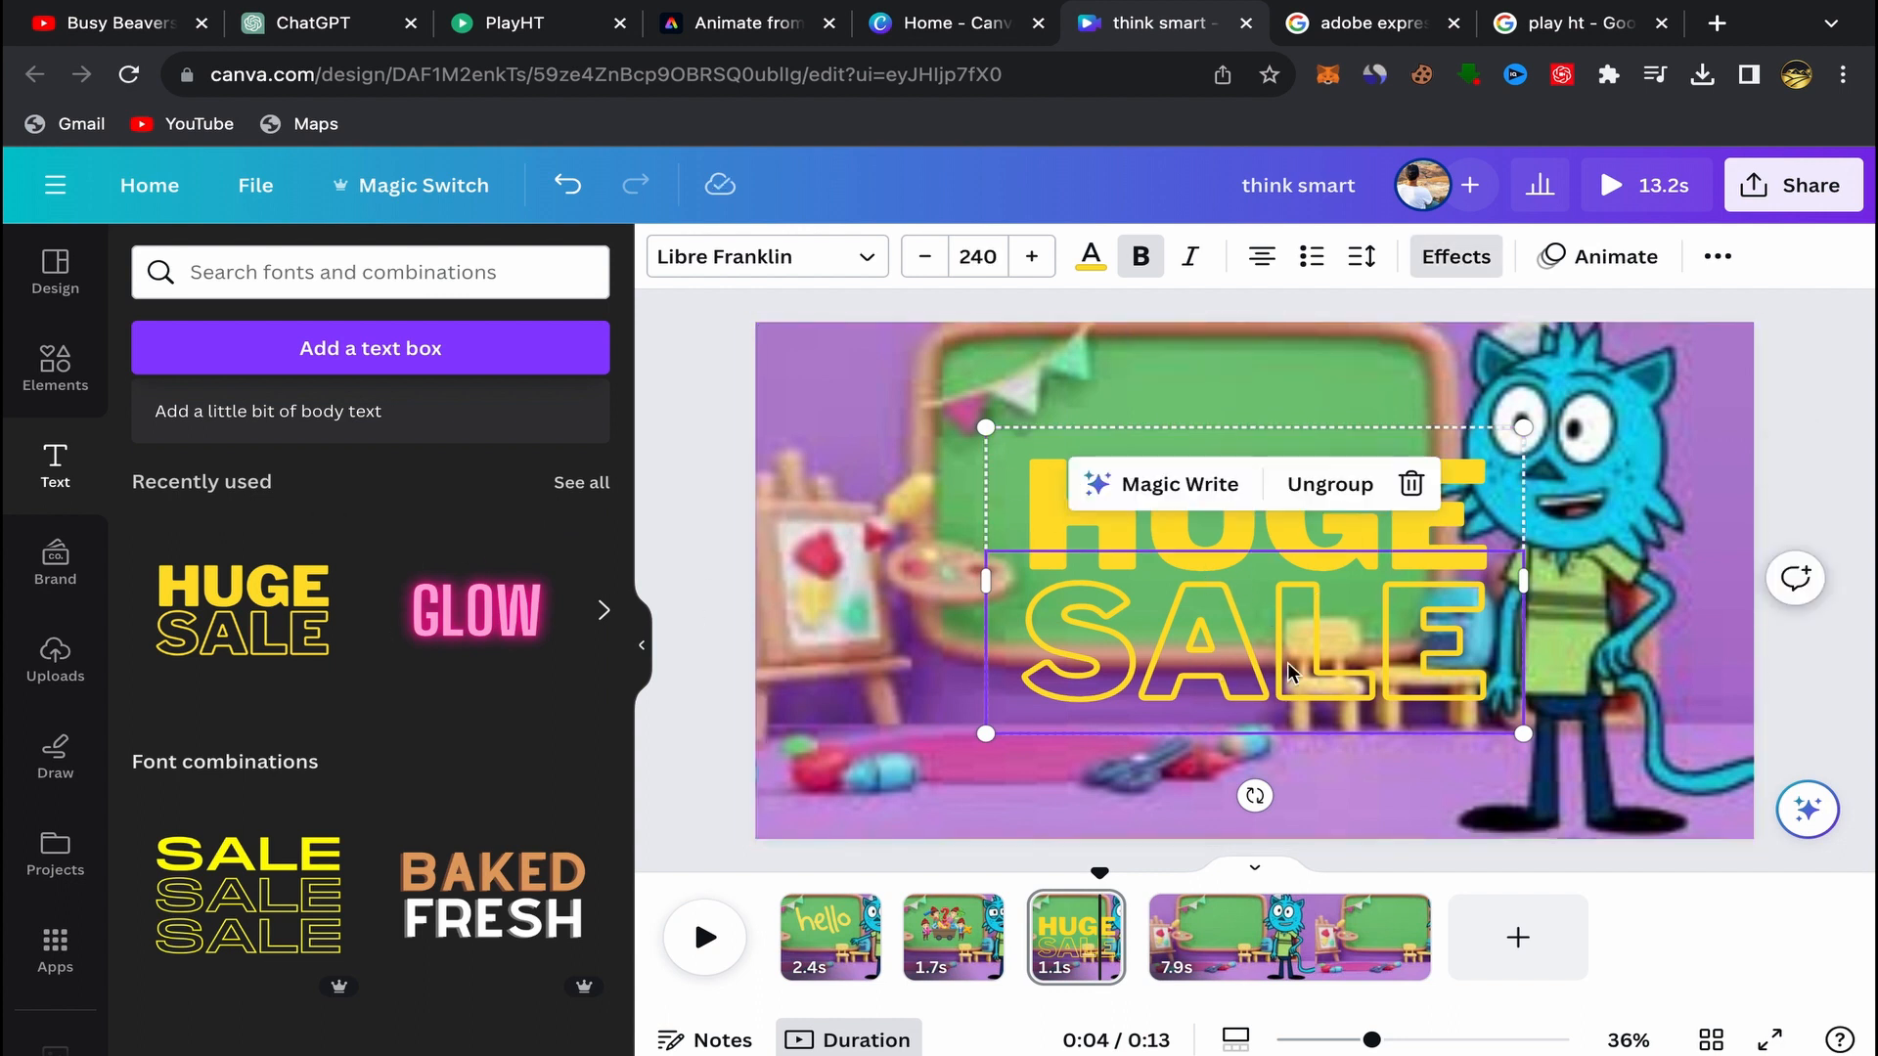
{"action": "left_click", "coordinate": [1411, 483]}
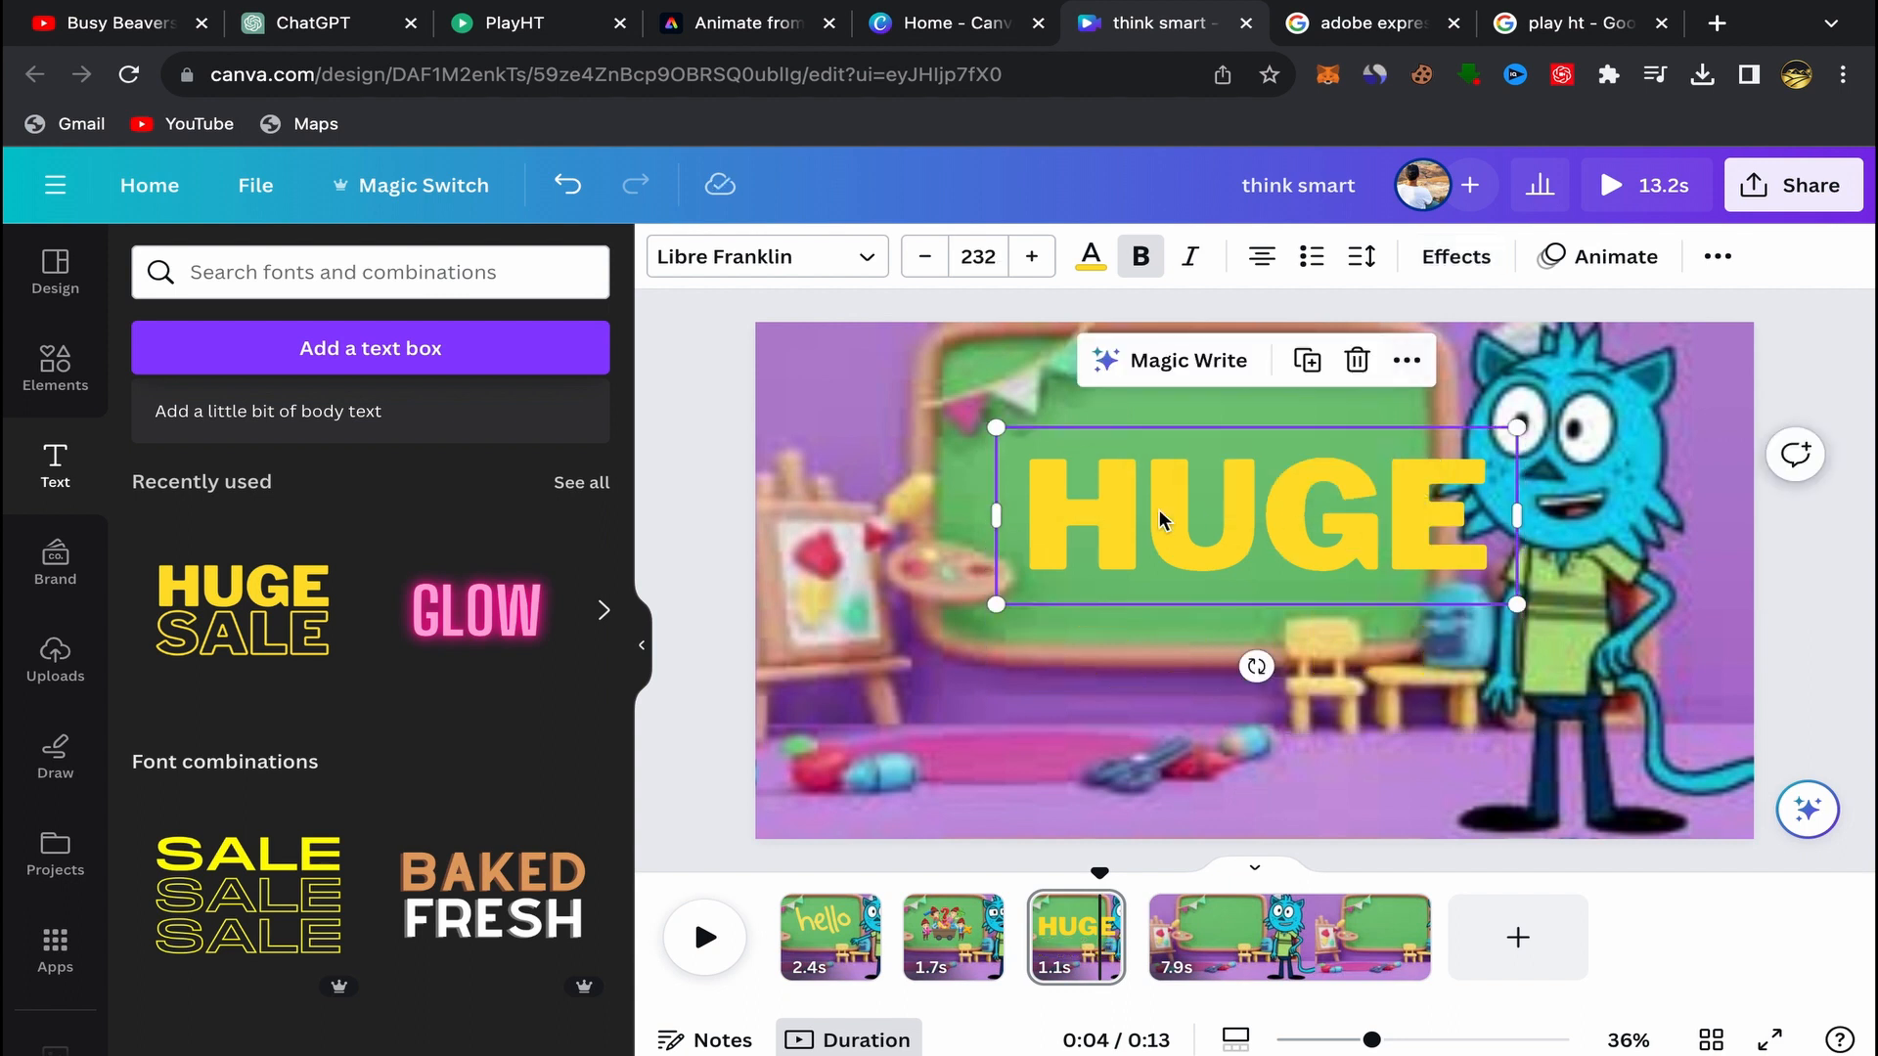
Step: Shrink the HUGE text to size 115 and change it to THINK SMART, widened to one line across the chalkboard
{"action": "left_click_drag", "start_coordinate": [1507, 607], "coordinate": [1259, 514]}
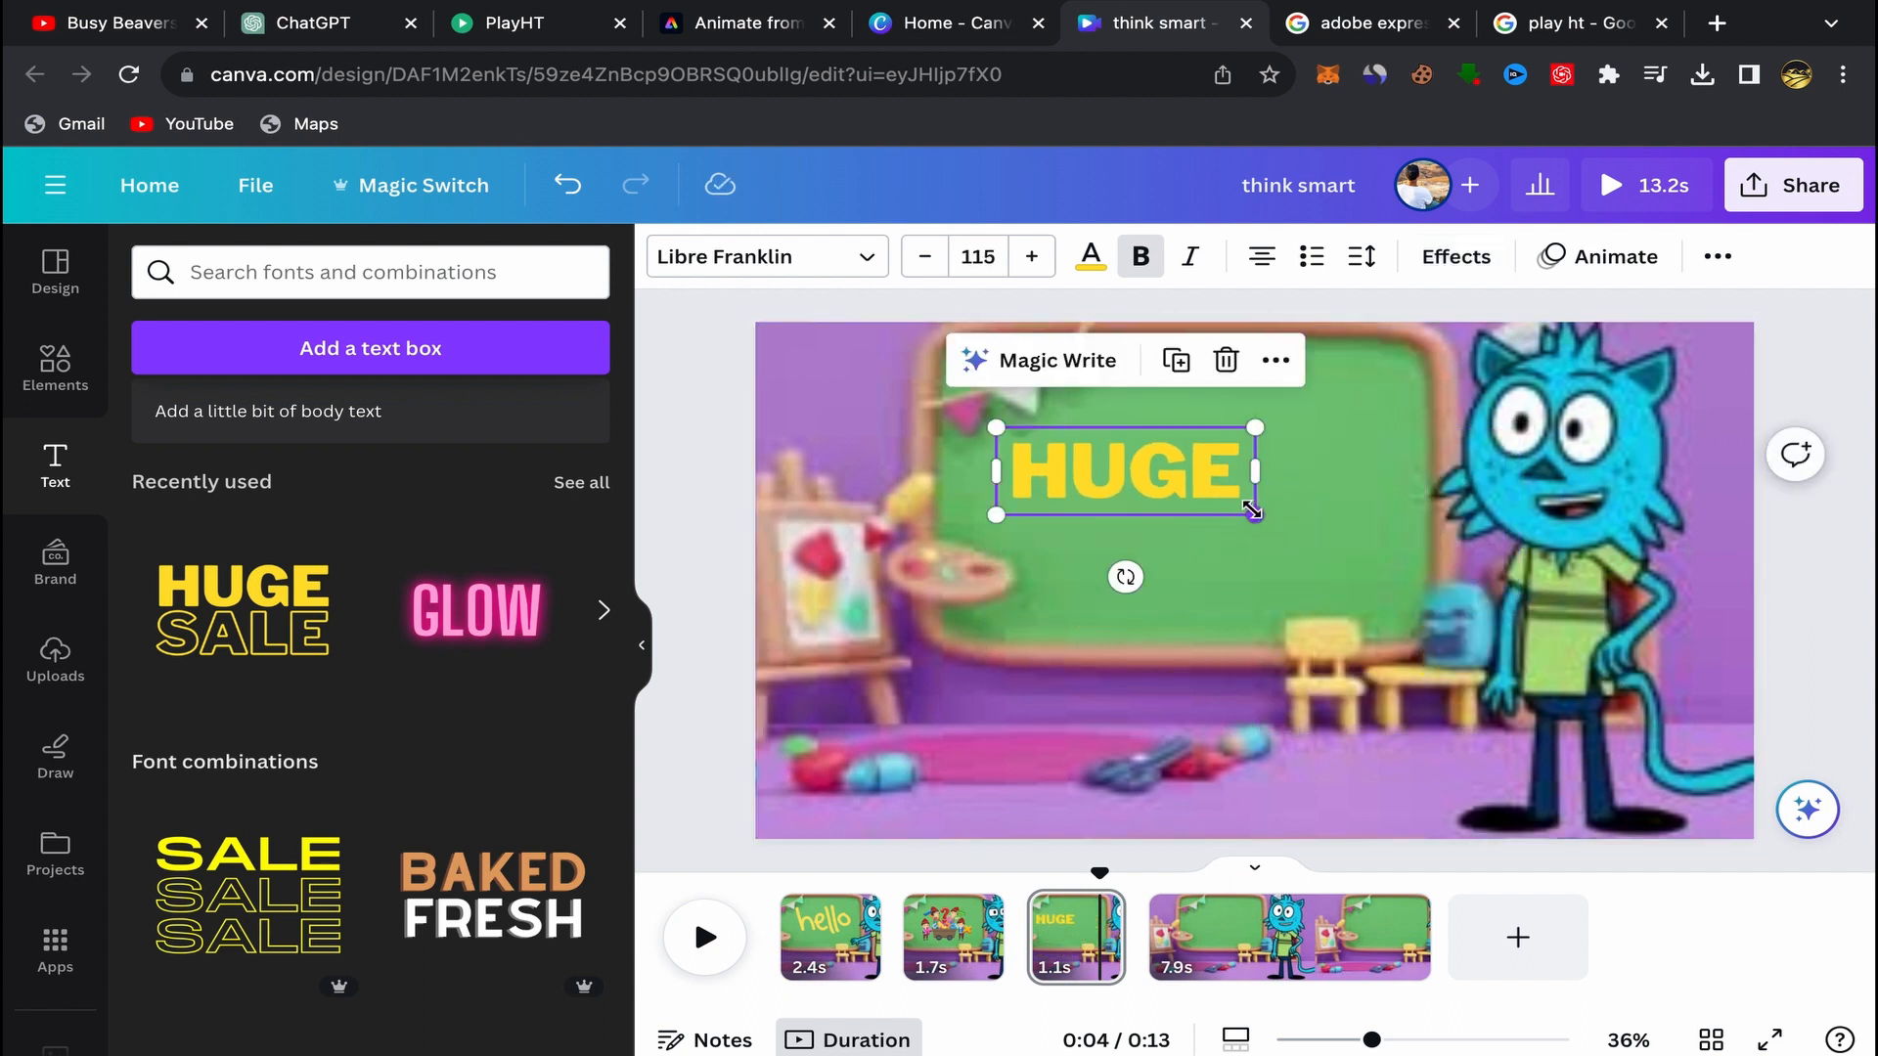
{"action": "left_click_drag", "start_coordinate": [1256, 515], "coordinate": [1247, 556]}
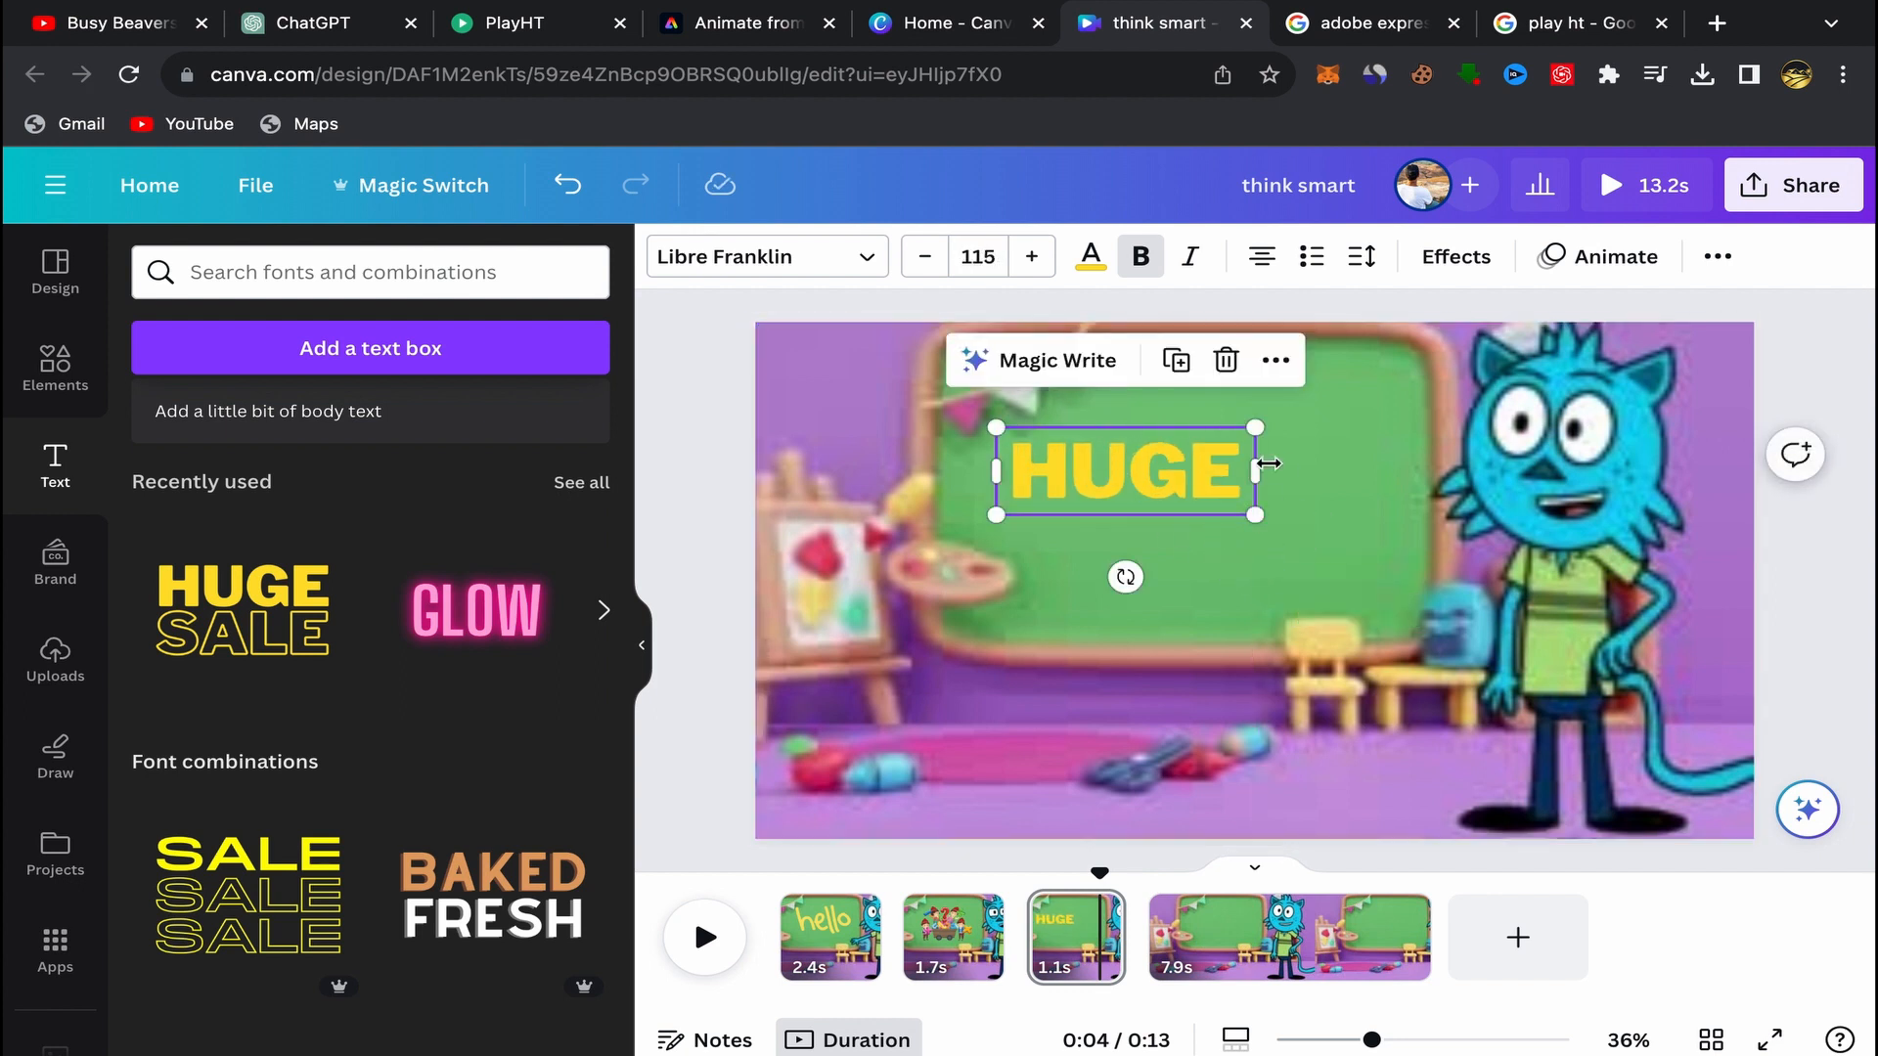
{"action": "double_click", "coordinate": [1194, 471]}
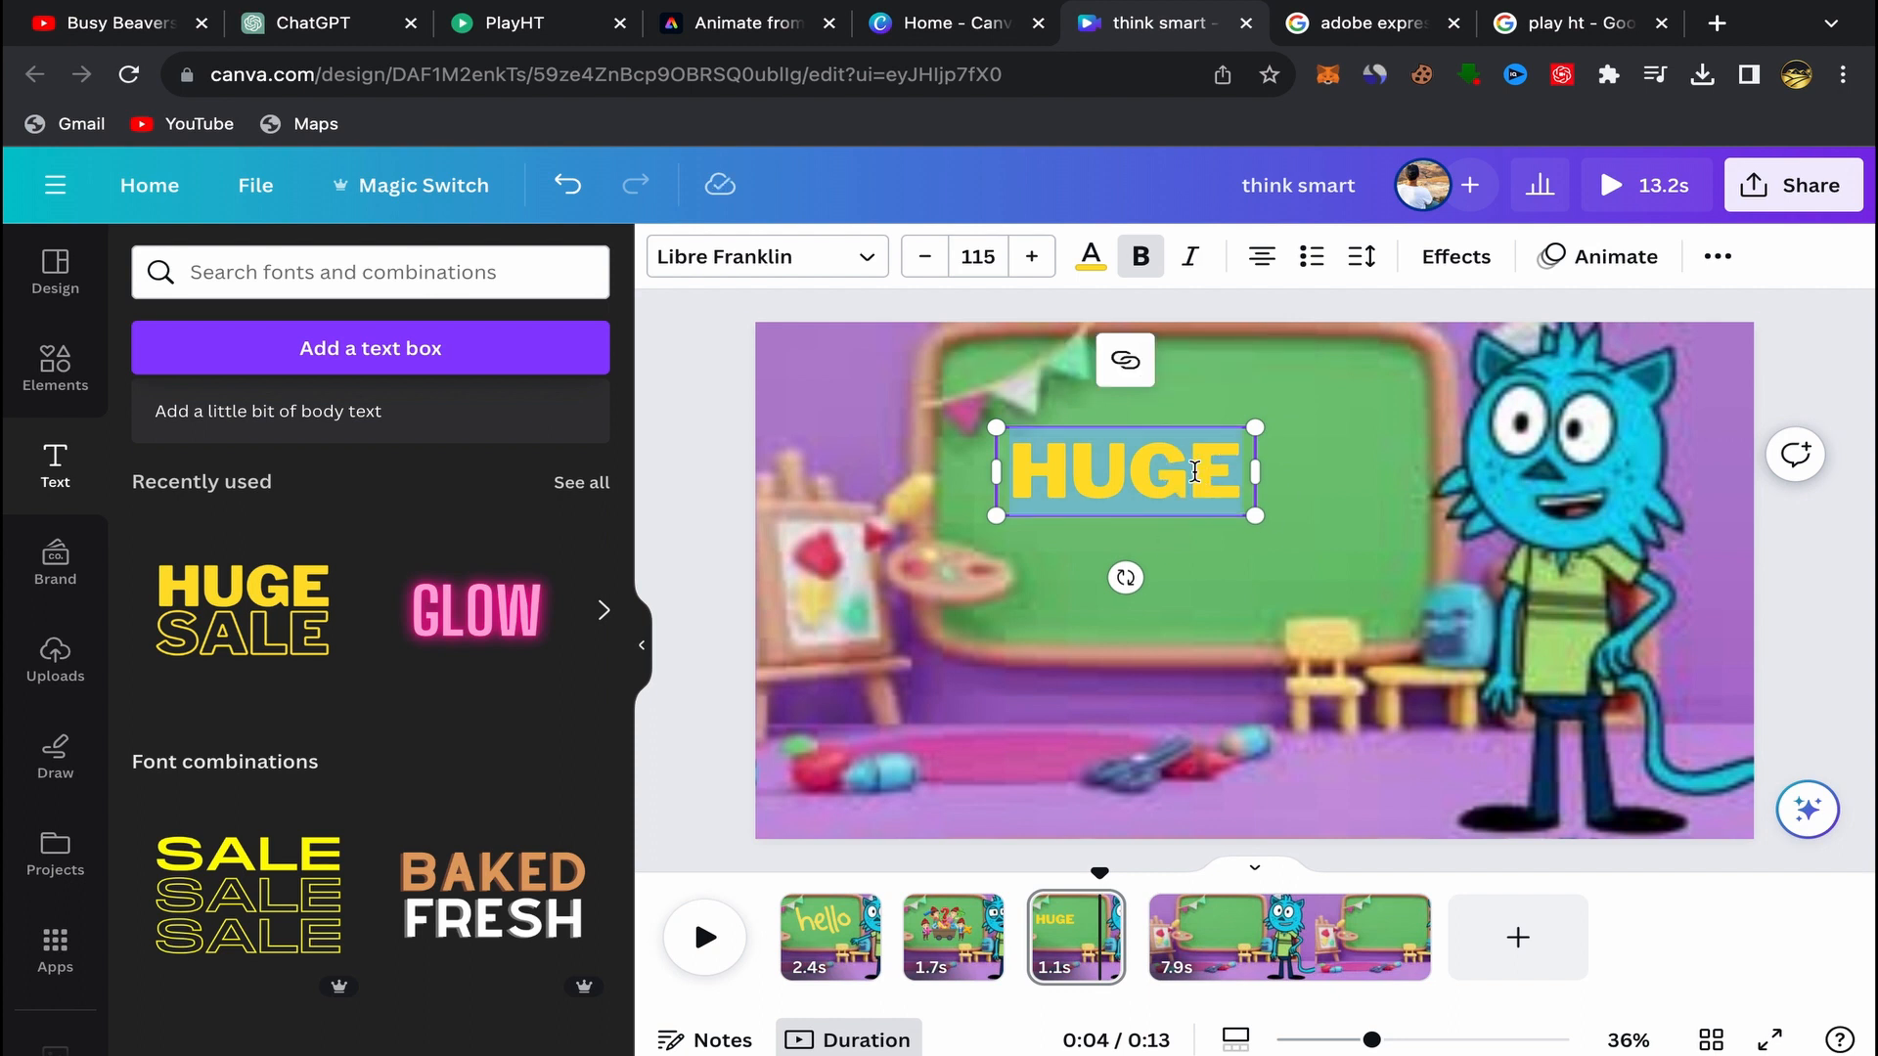
{"action": "type", "text": "THINK S"}
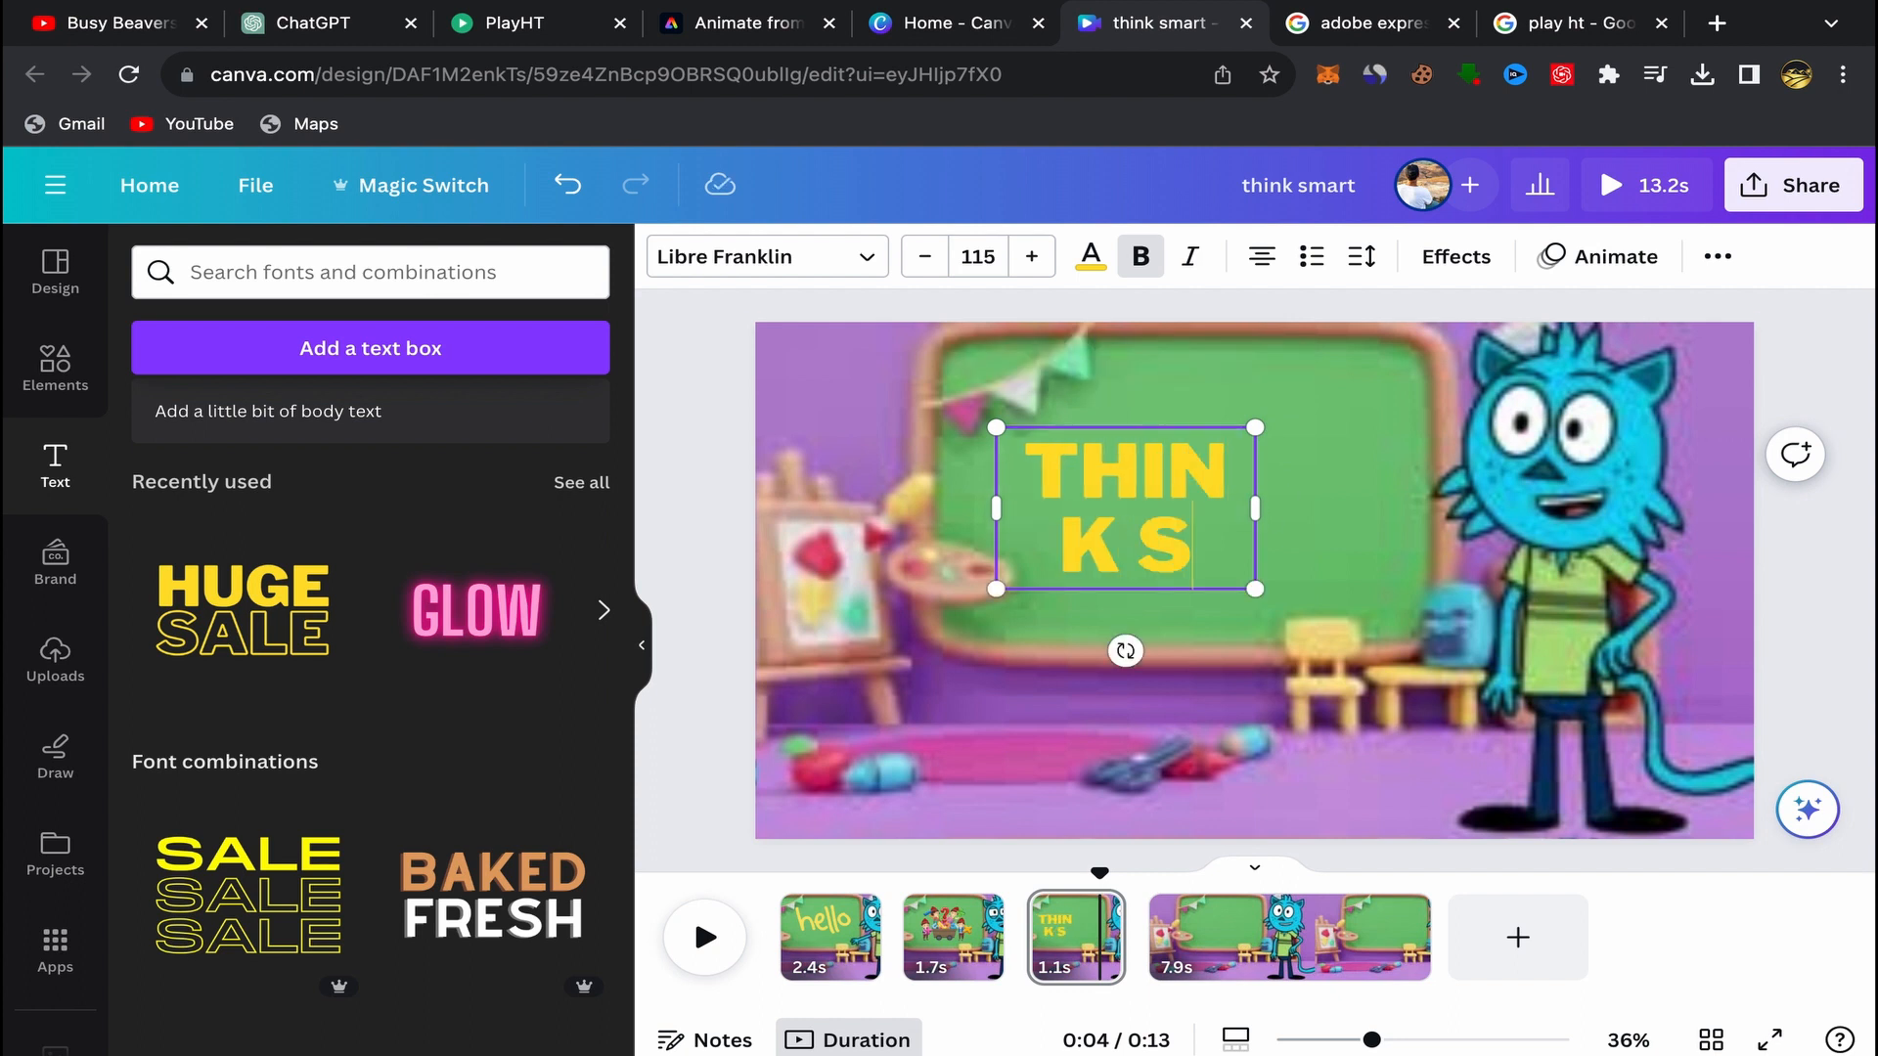
{"action": "type", "text": "MART"}
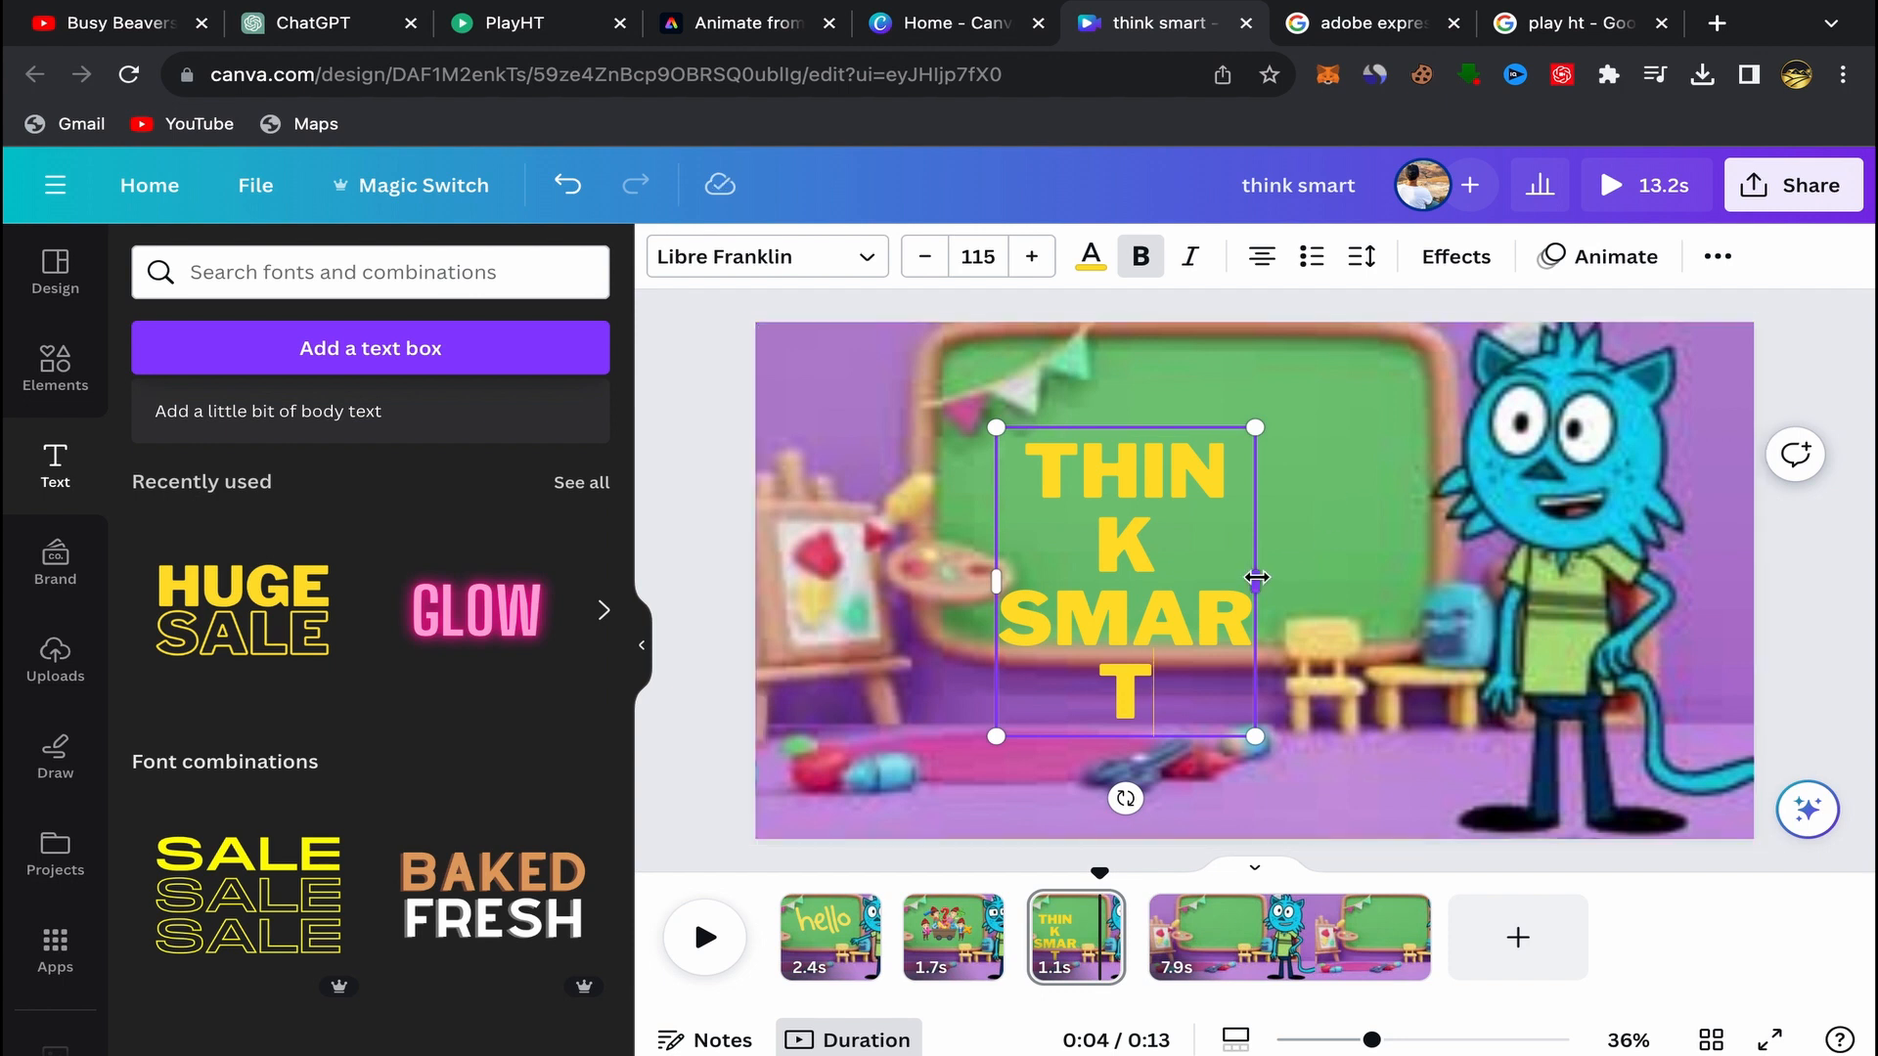
{"action": "left_click_drag", "start_coordinate": [1288, 583], "coordinate": [1416, 487]}
{"action": "left_click", "coordinate": [1323, 548]}
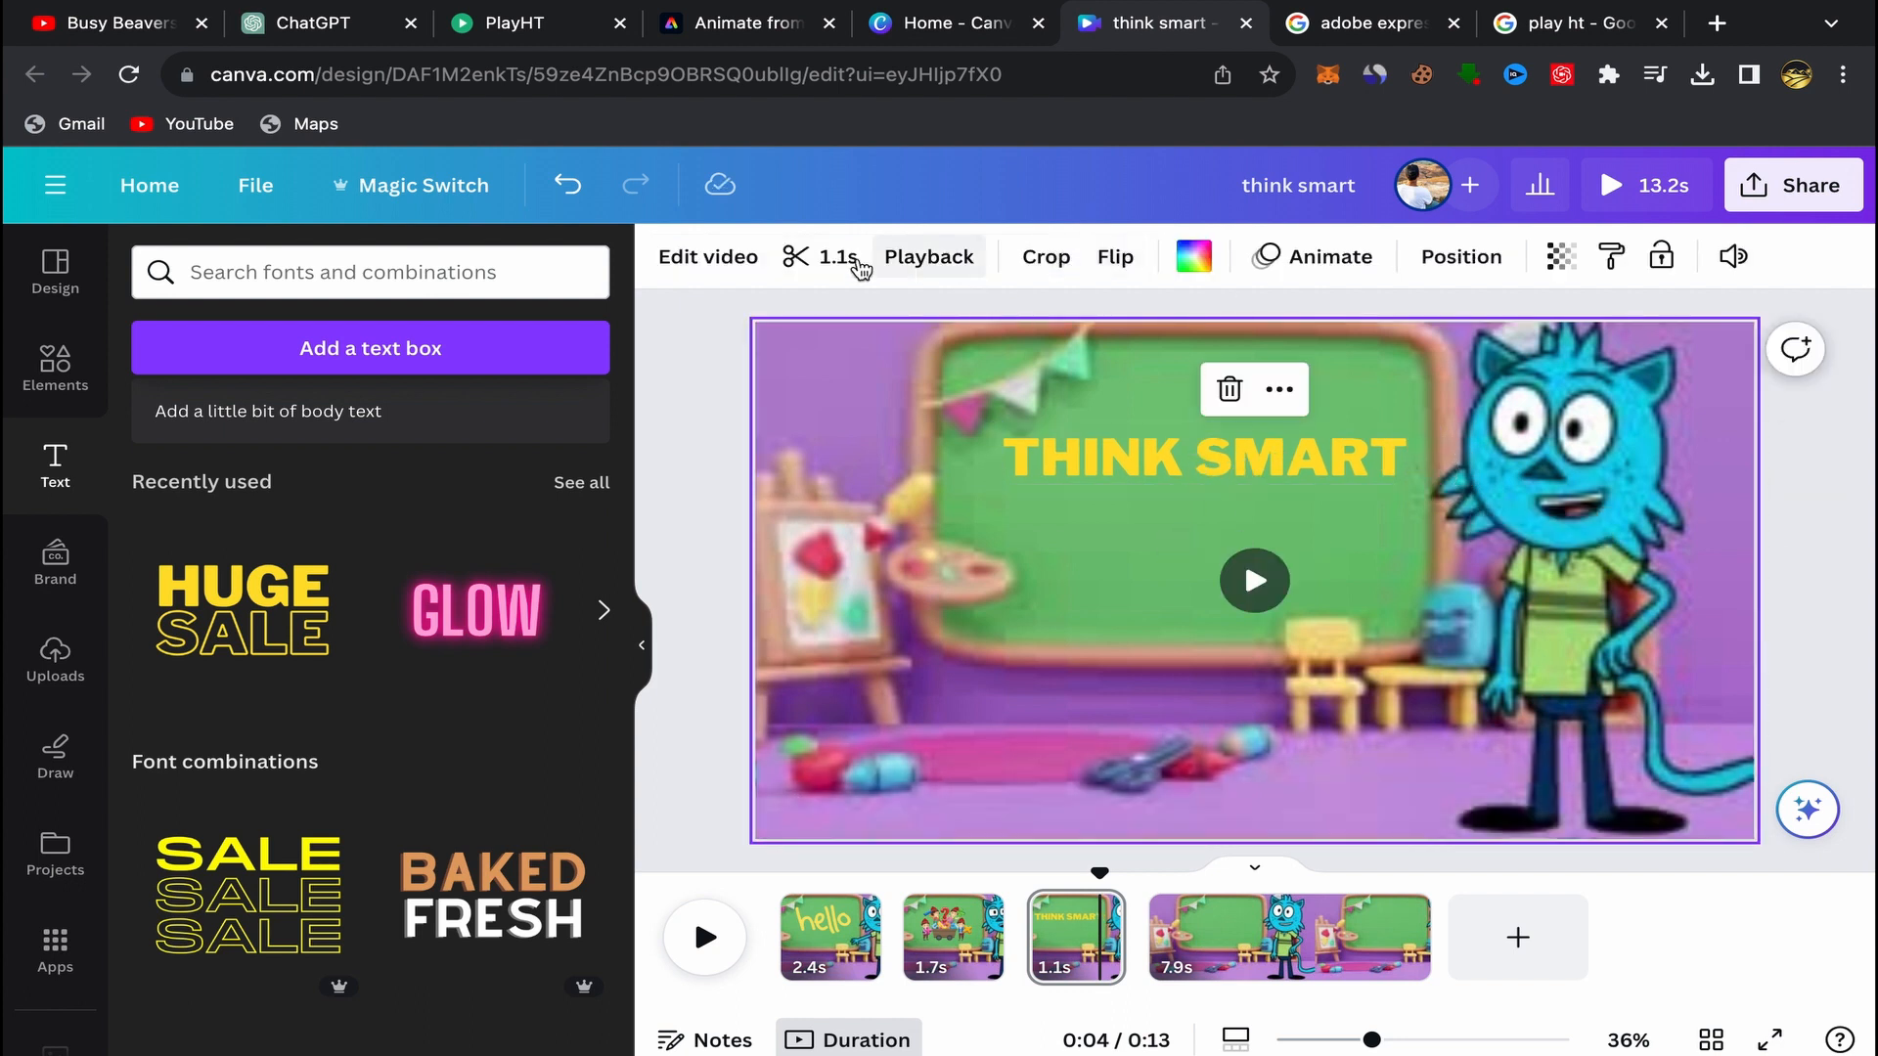
Step: Recolor the THINK SMART text on the third page from the document colors to white
{"action": "left_click", "coordinate": [1158, 464]}
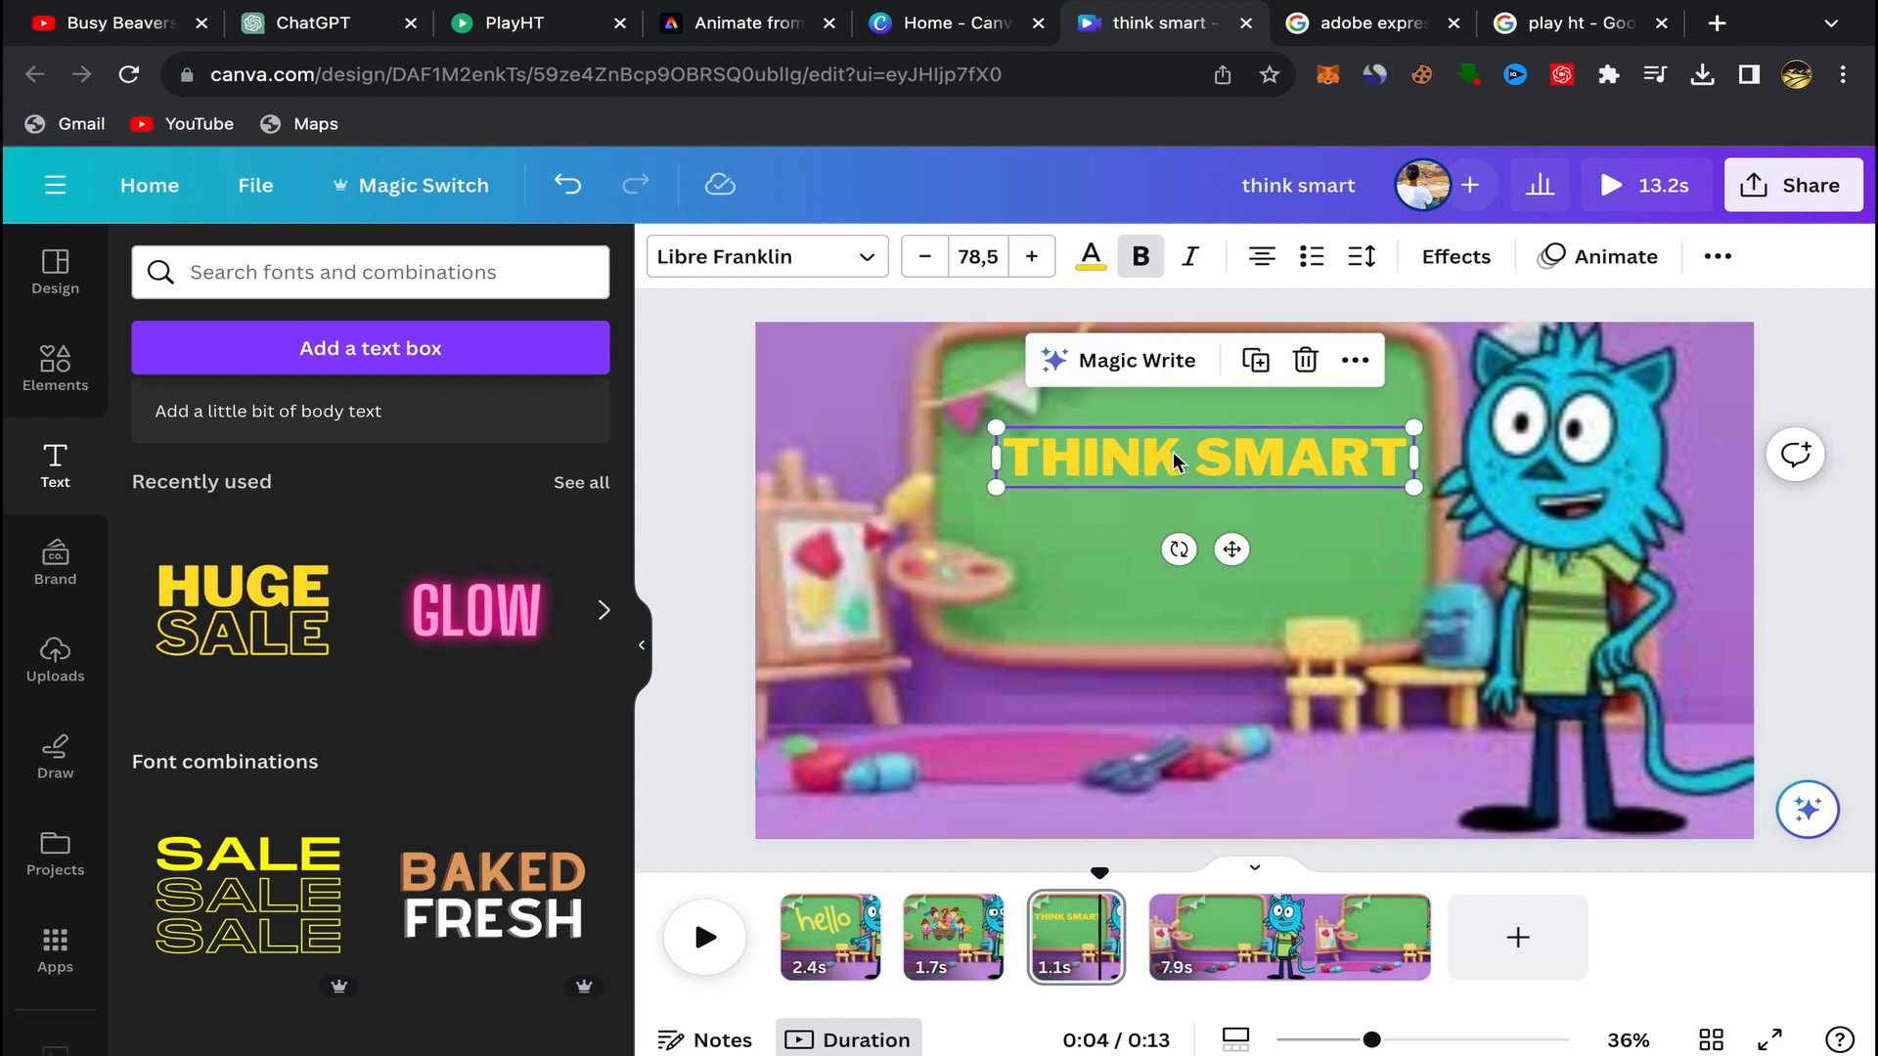
{"action": "left_click", "coordinate": [1091, 262]}
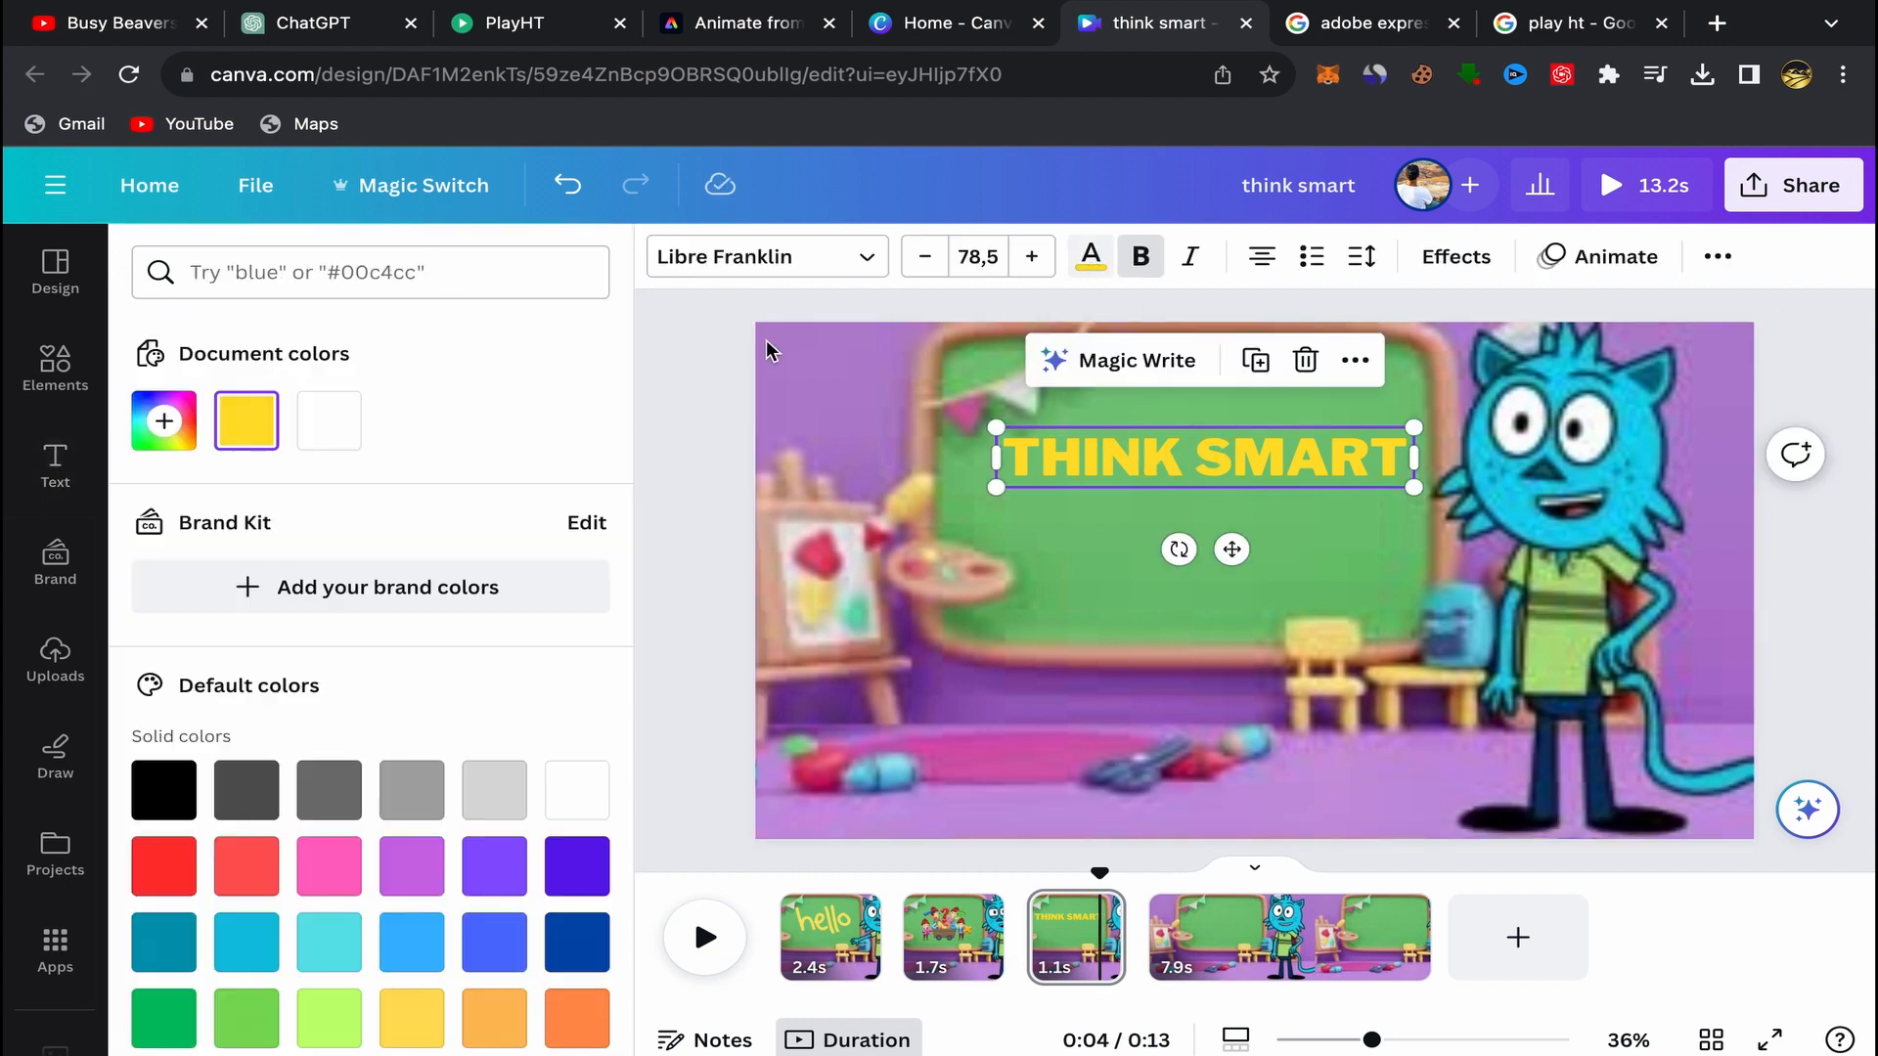
{"action": "left_click", "coordinate": [332, 430]}
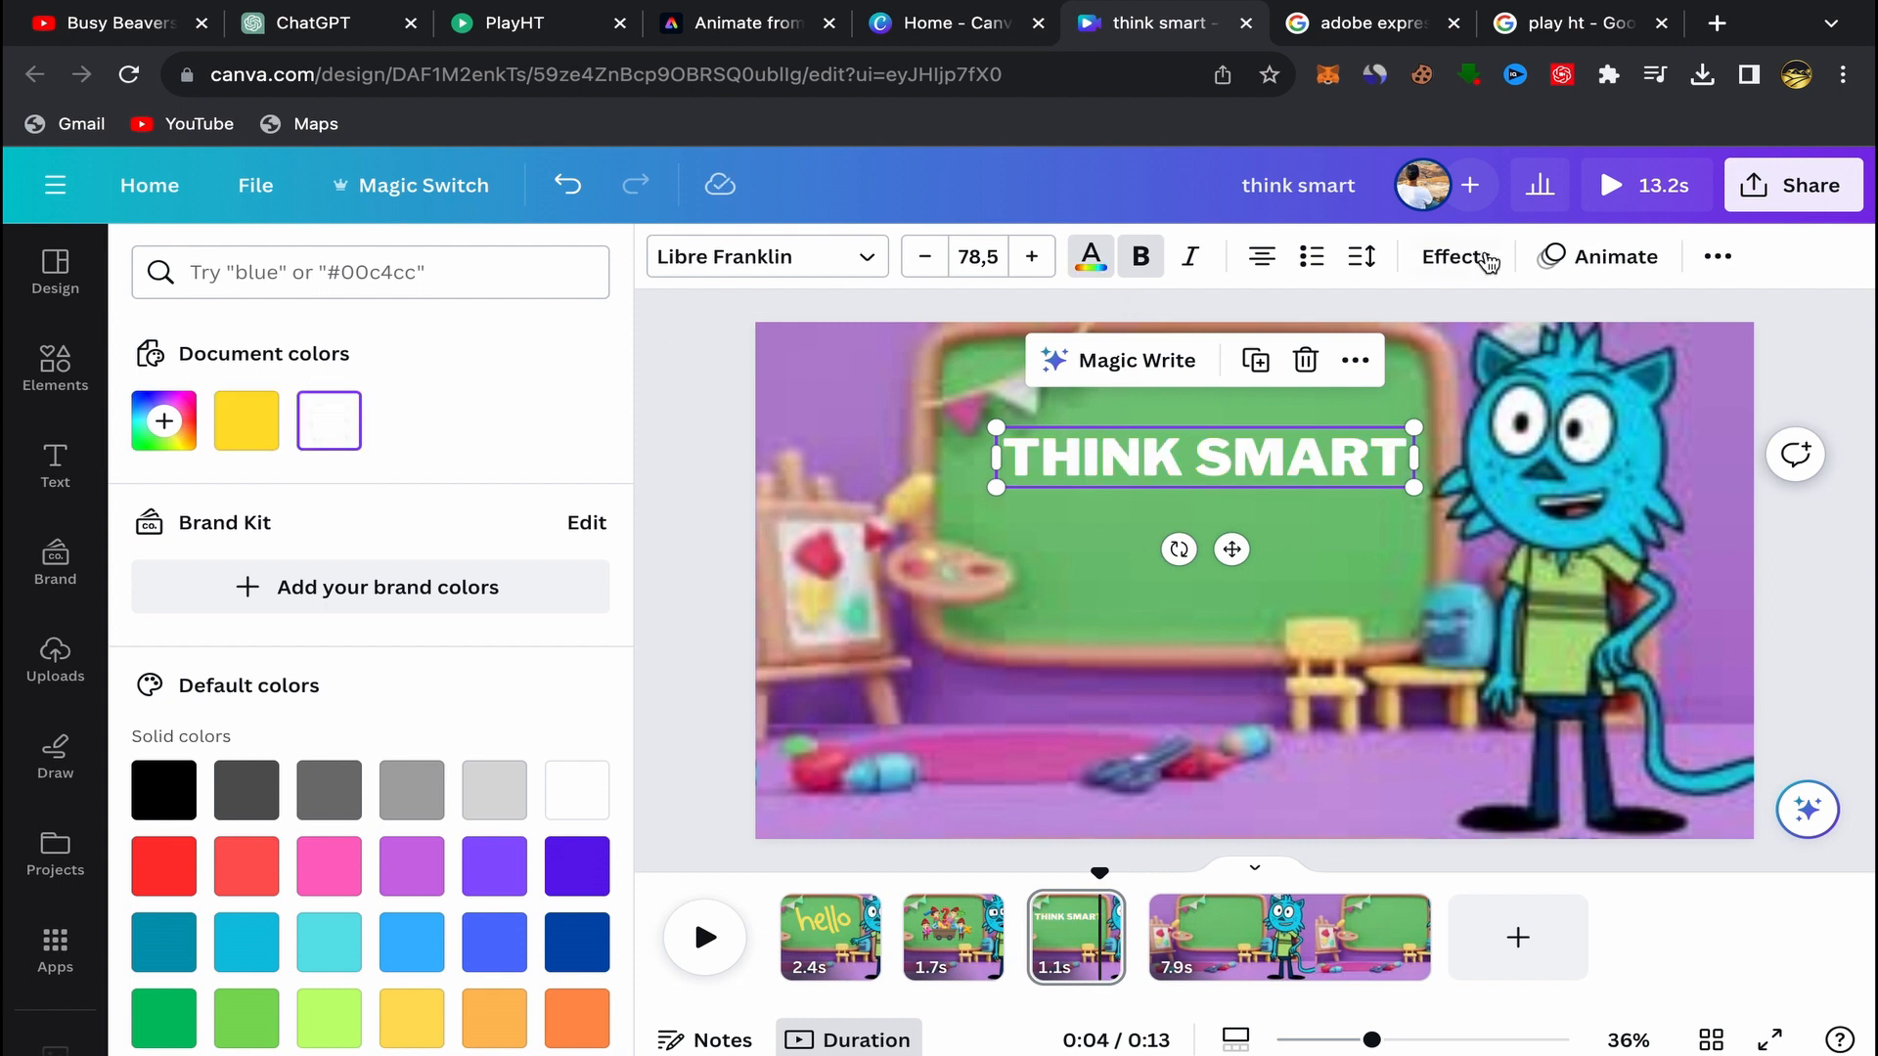
Step: Add an Outline effect to the THINK SMART text and set the outline color to black
{"action": "left_click", "coordinate": [1450, 256]}
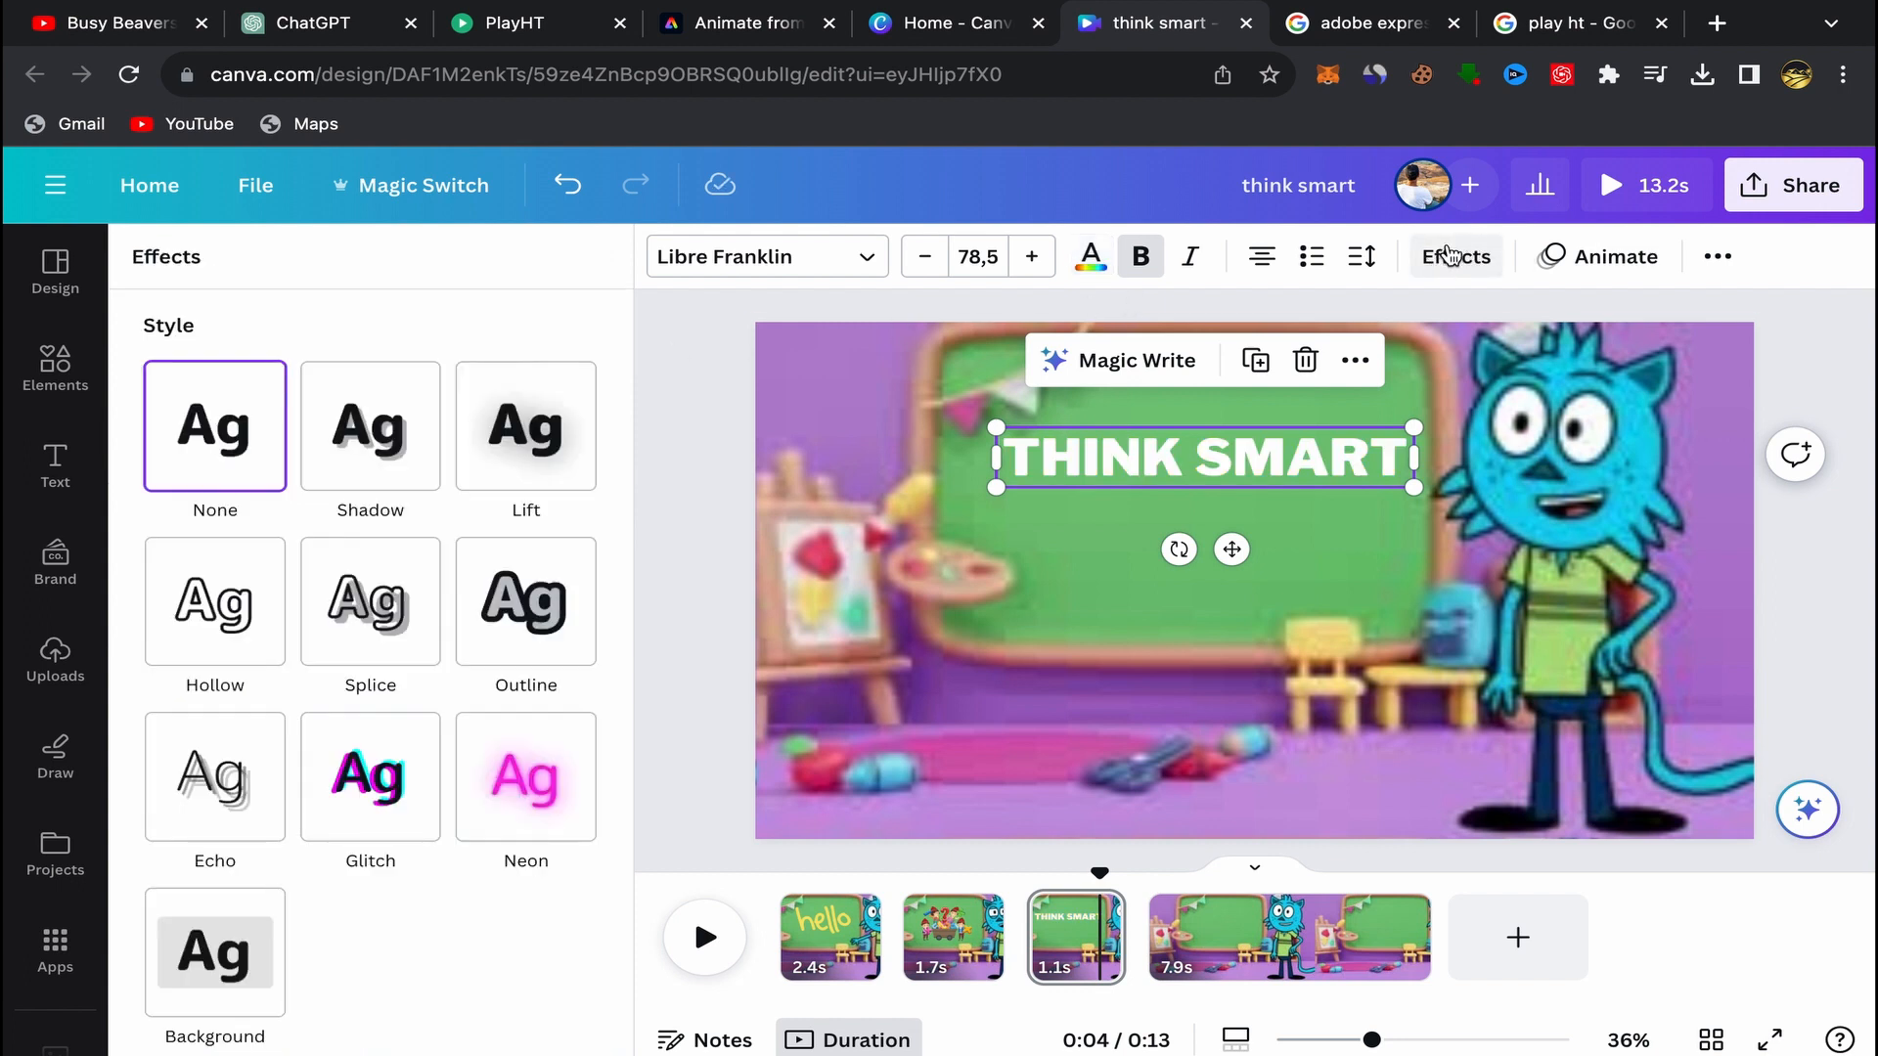
{"action": "left_click", "coordinate": [526, 594]}
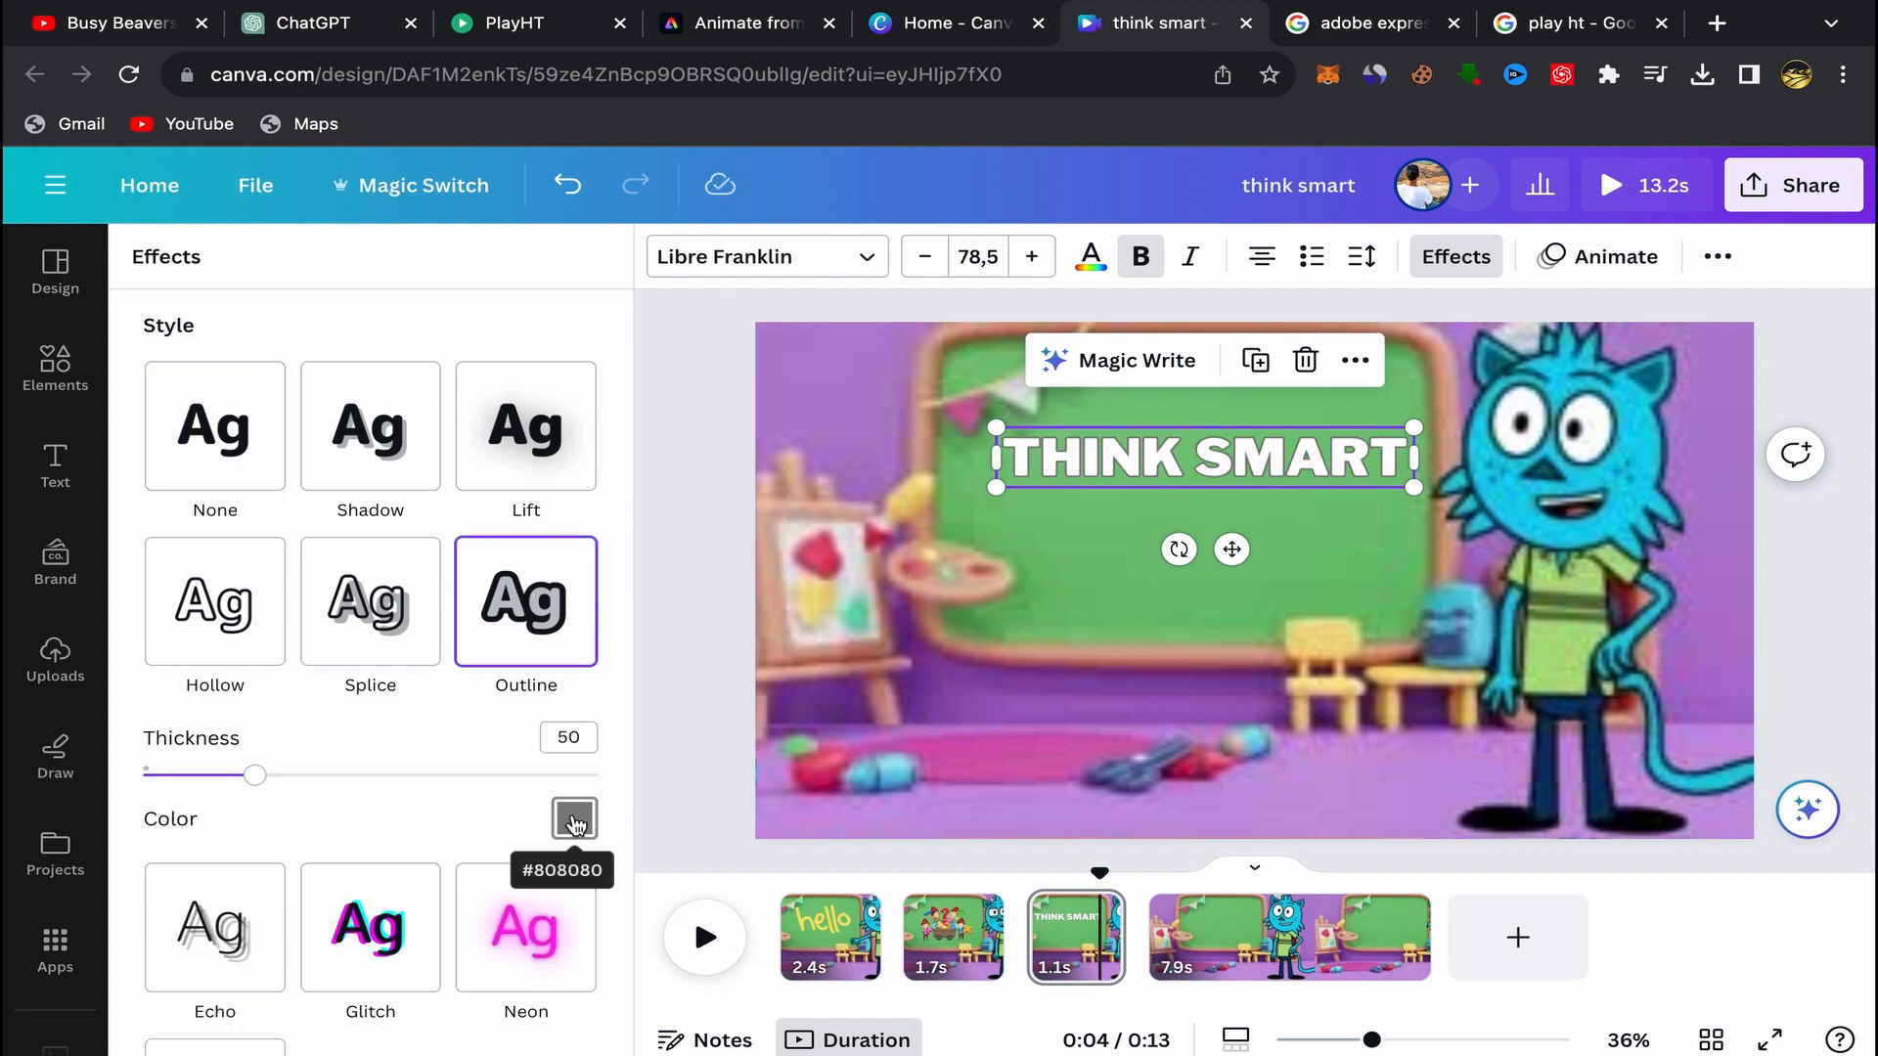
{"action": "left_click", "coordinate": [574, 819]}
{"action": "scroll", "coordinate": [385, 491], "scroll_direction": "down", "scroll_amount": 3}
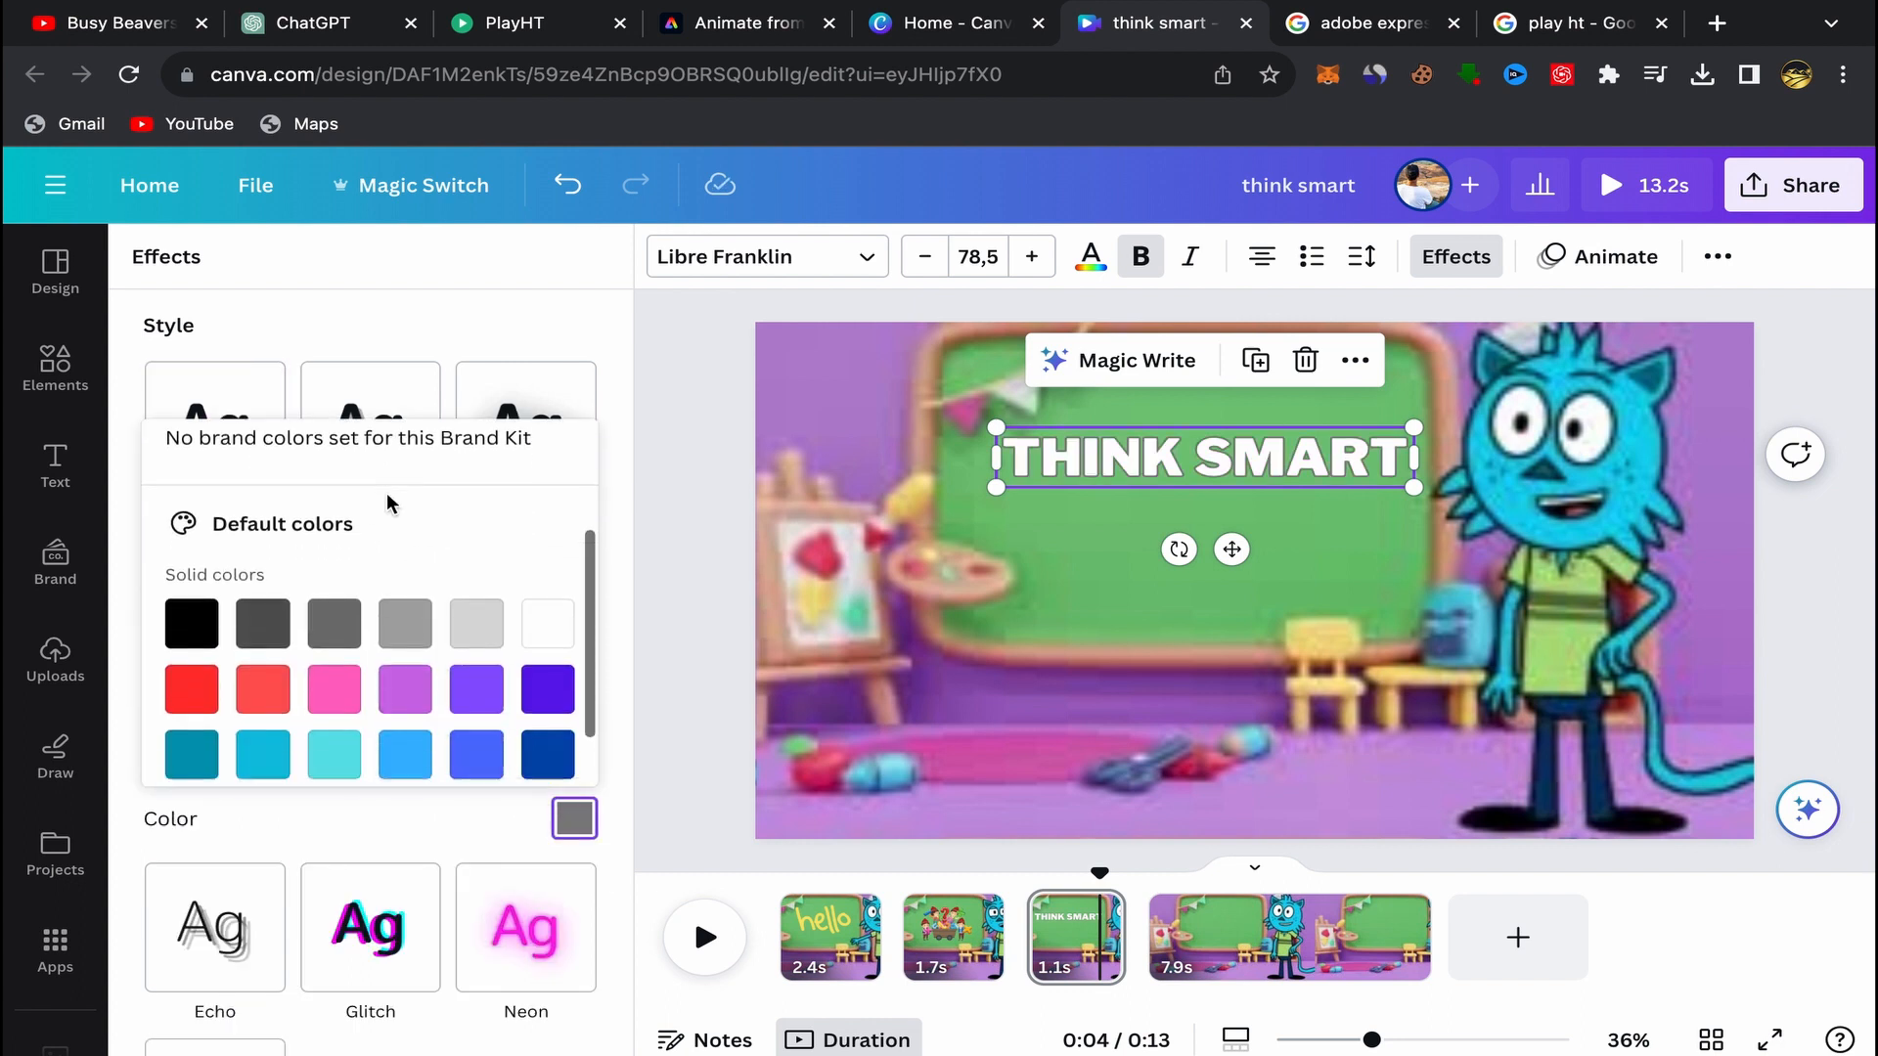
{"action": "left_click", "coordinate": [191, 589]}
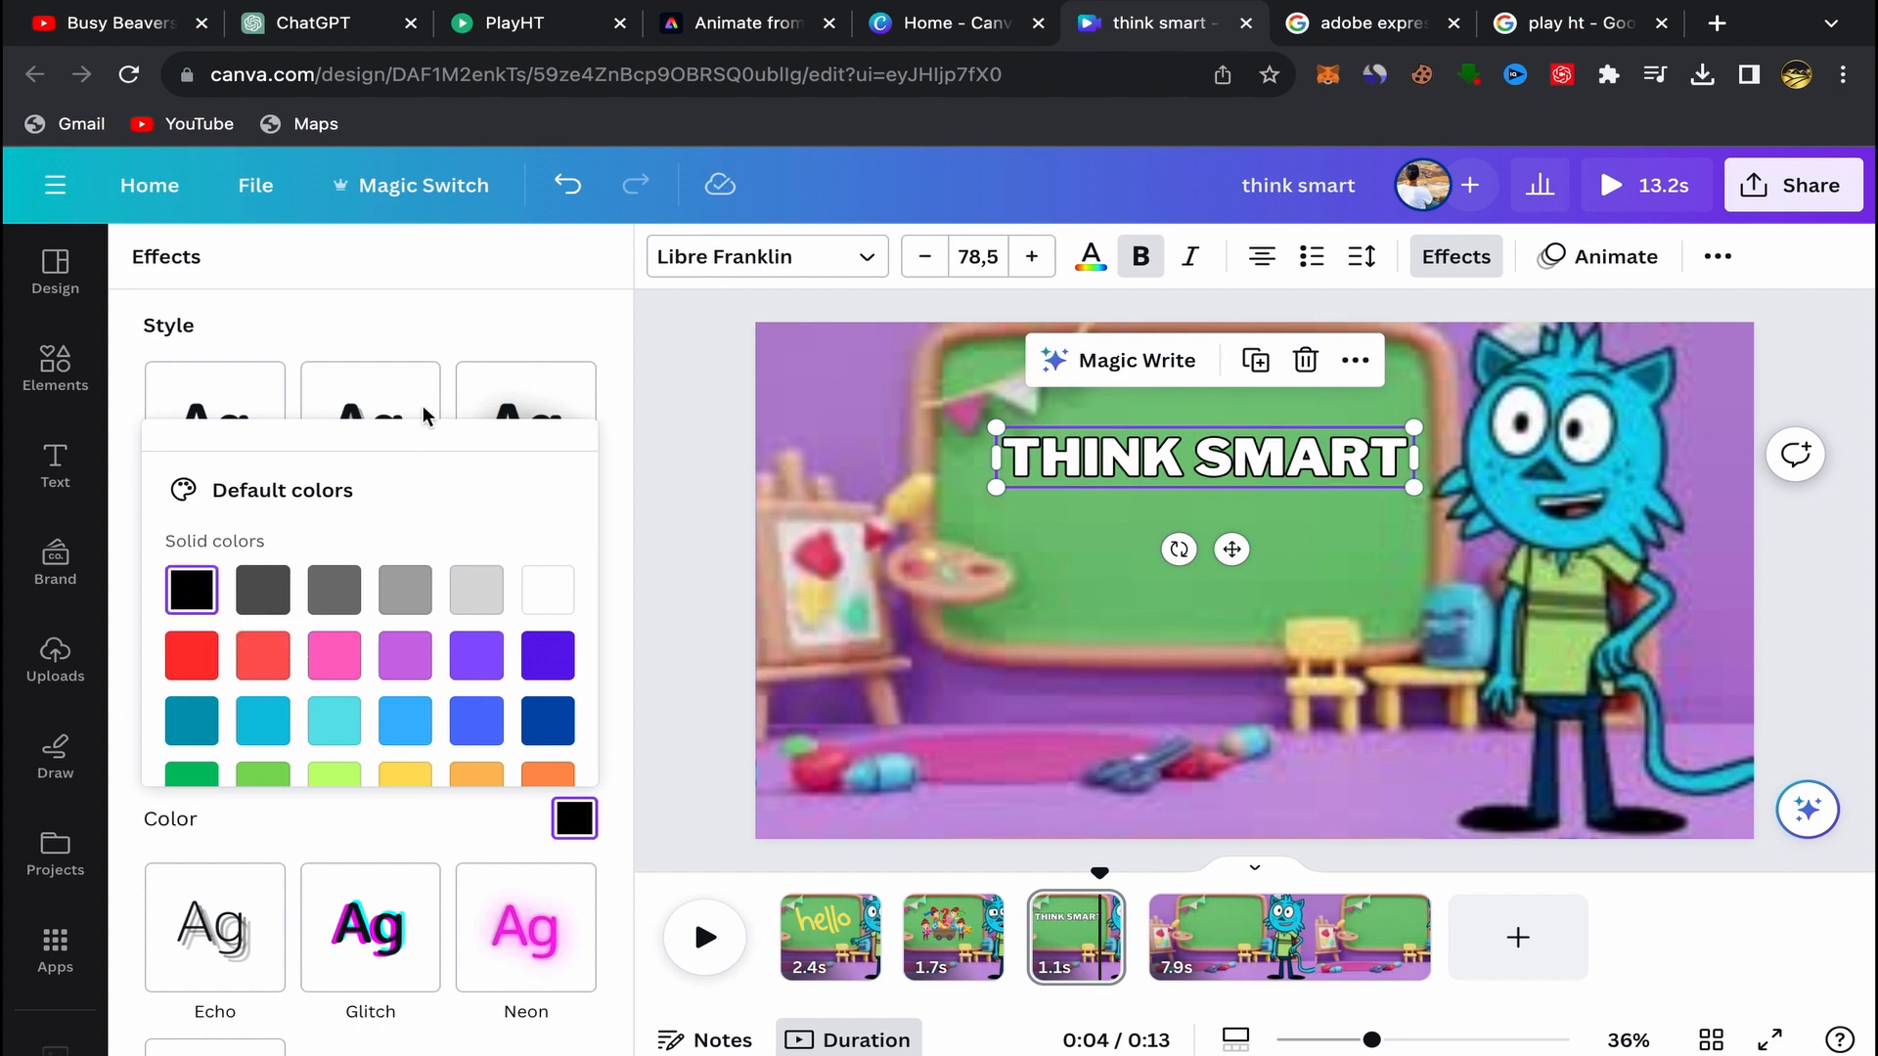
{"action": "left_click", "coordinate": [523, 320]}
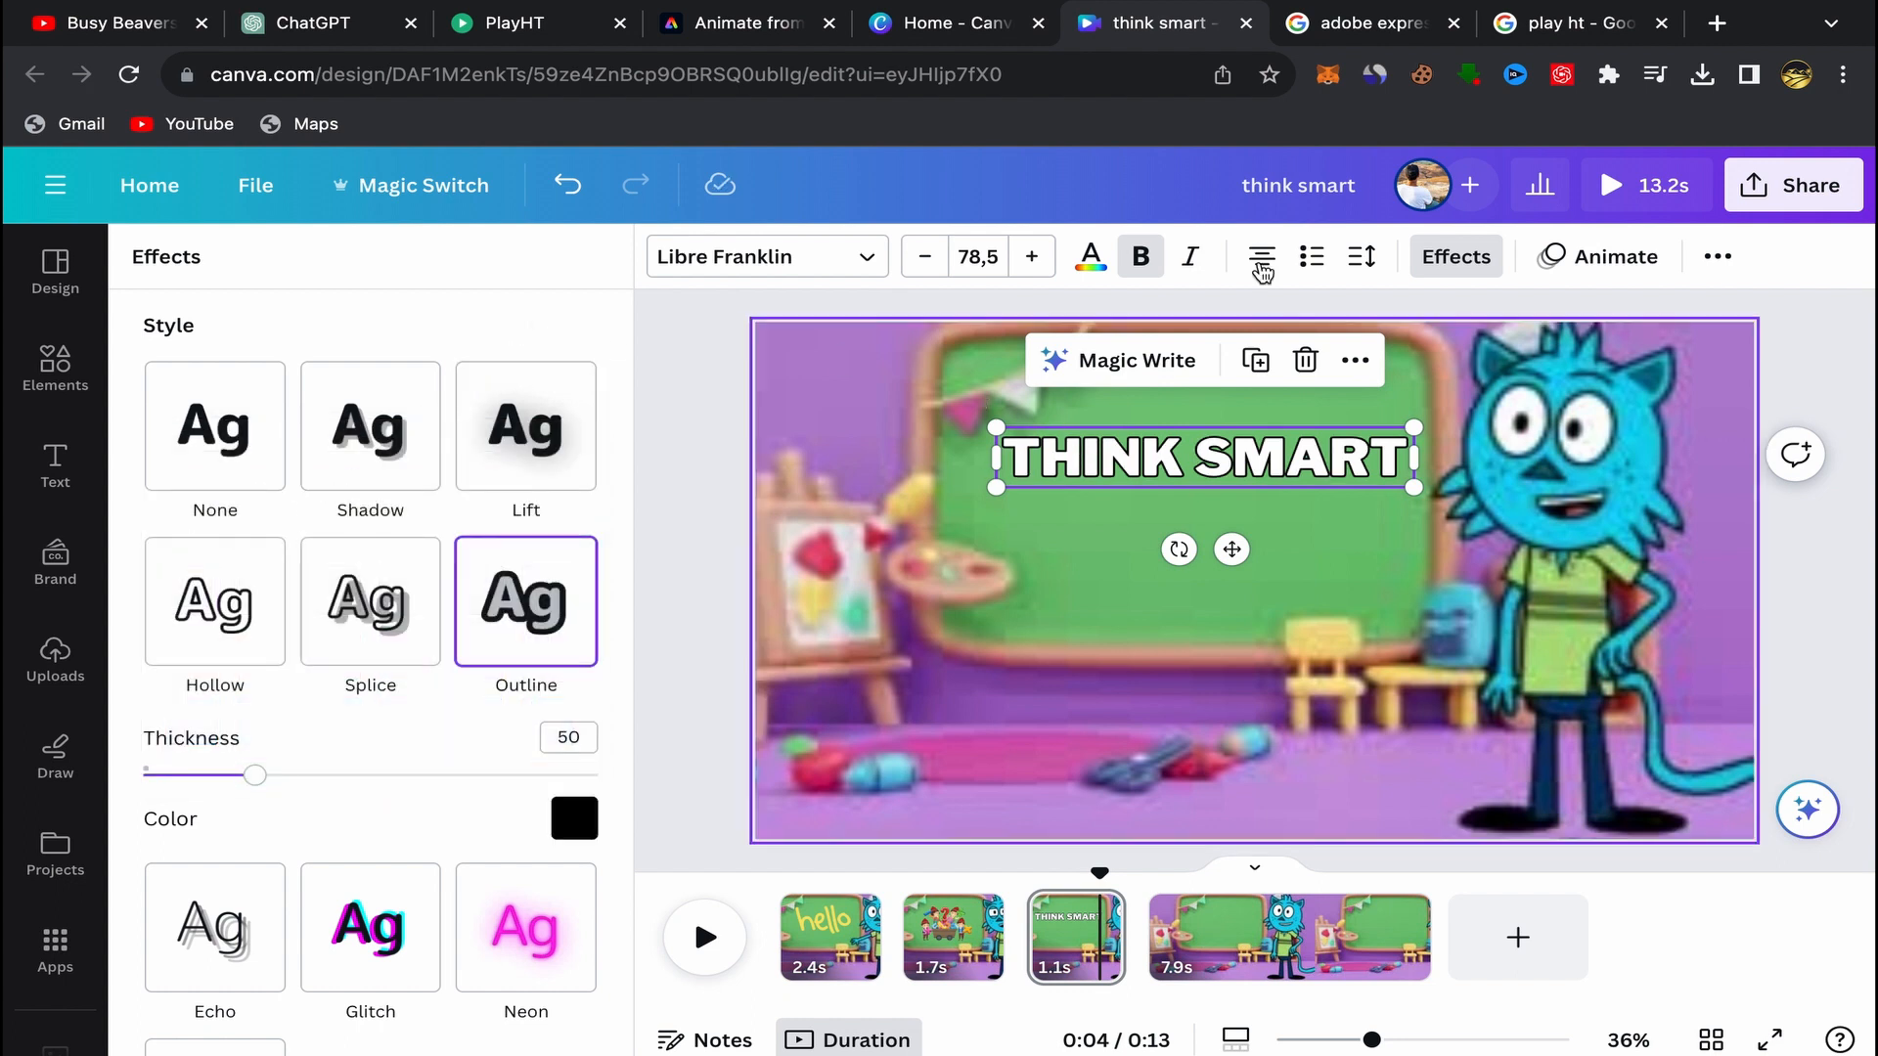
Step: Apply the Burst writing animation to the THINK SMART text
{"action": "left_click", "coordinate": [1595, 262]}
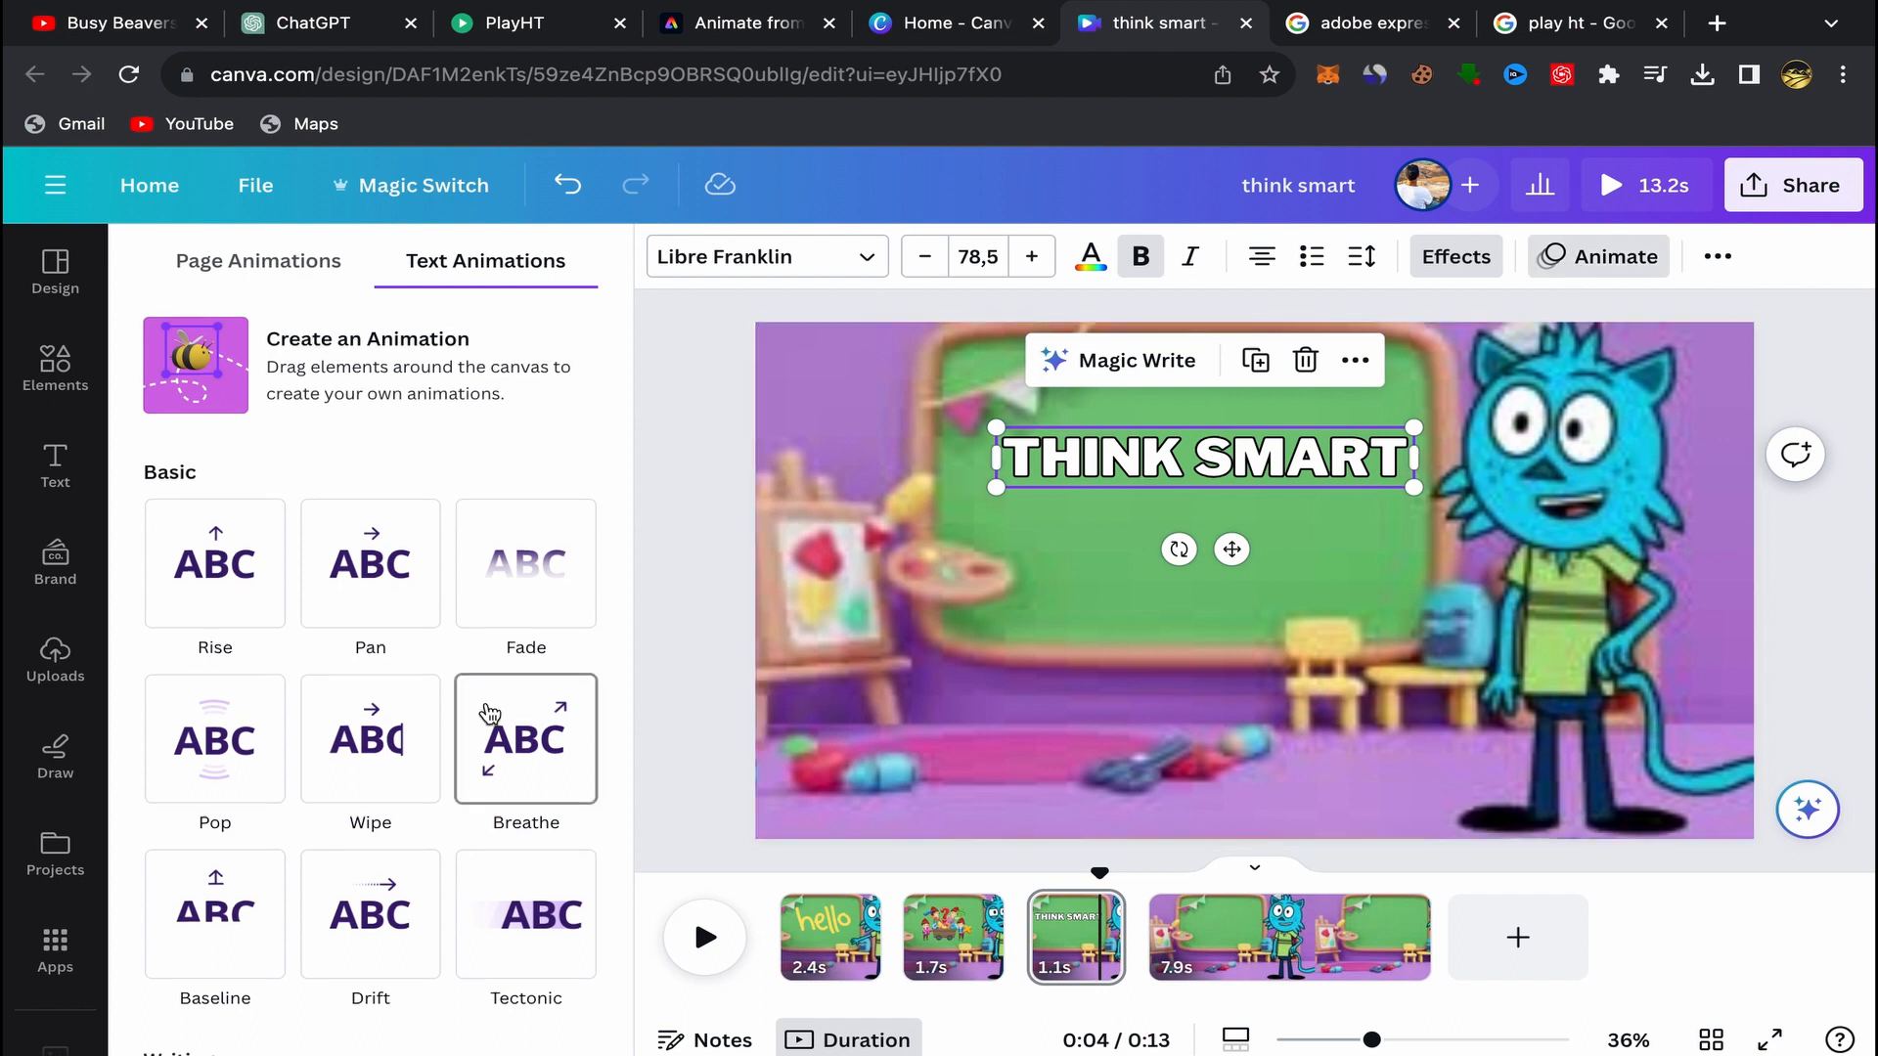
{"action": "scroll", "coordinate": [489, 723], "scroll_direction": "down", "scroll_amount": 4}
{"action": "scroll", "coordinate": [362, 782], "scroll_direction": "down", "scroll_amount": 2}
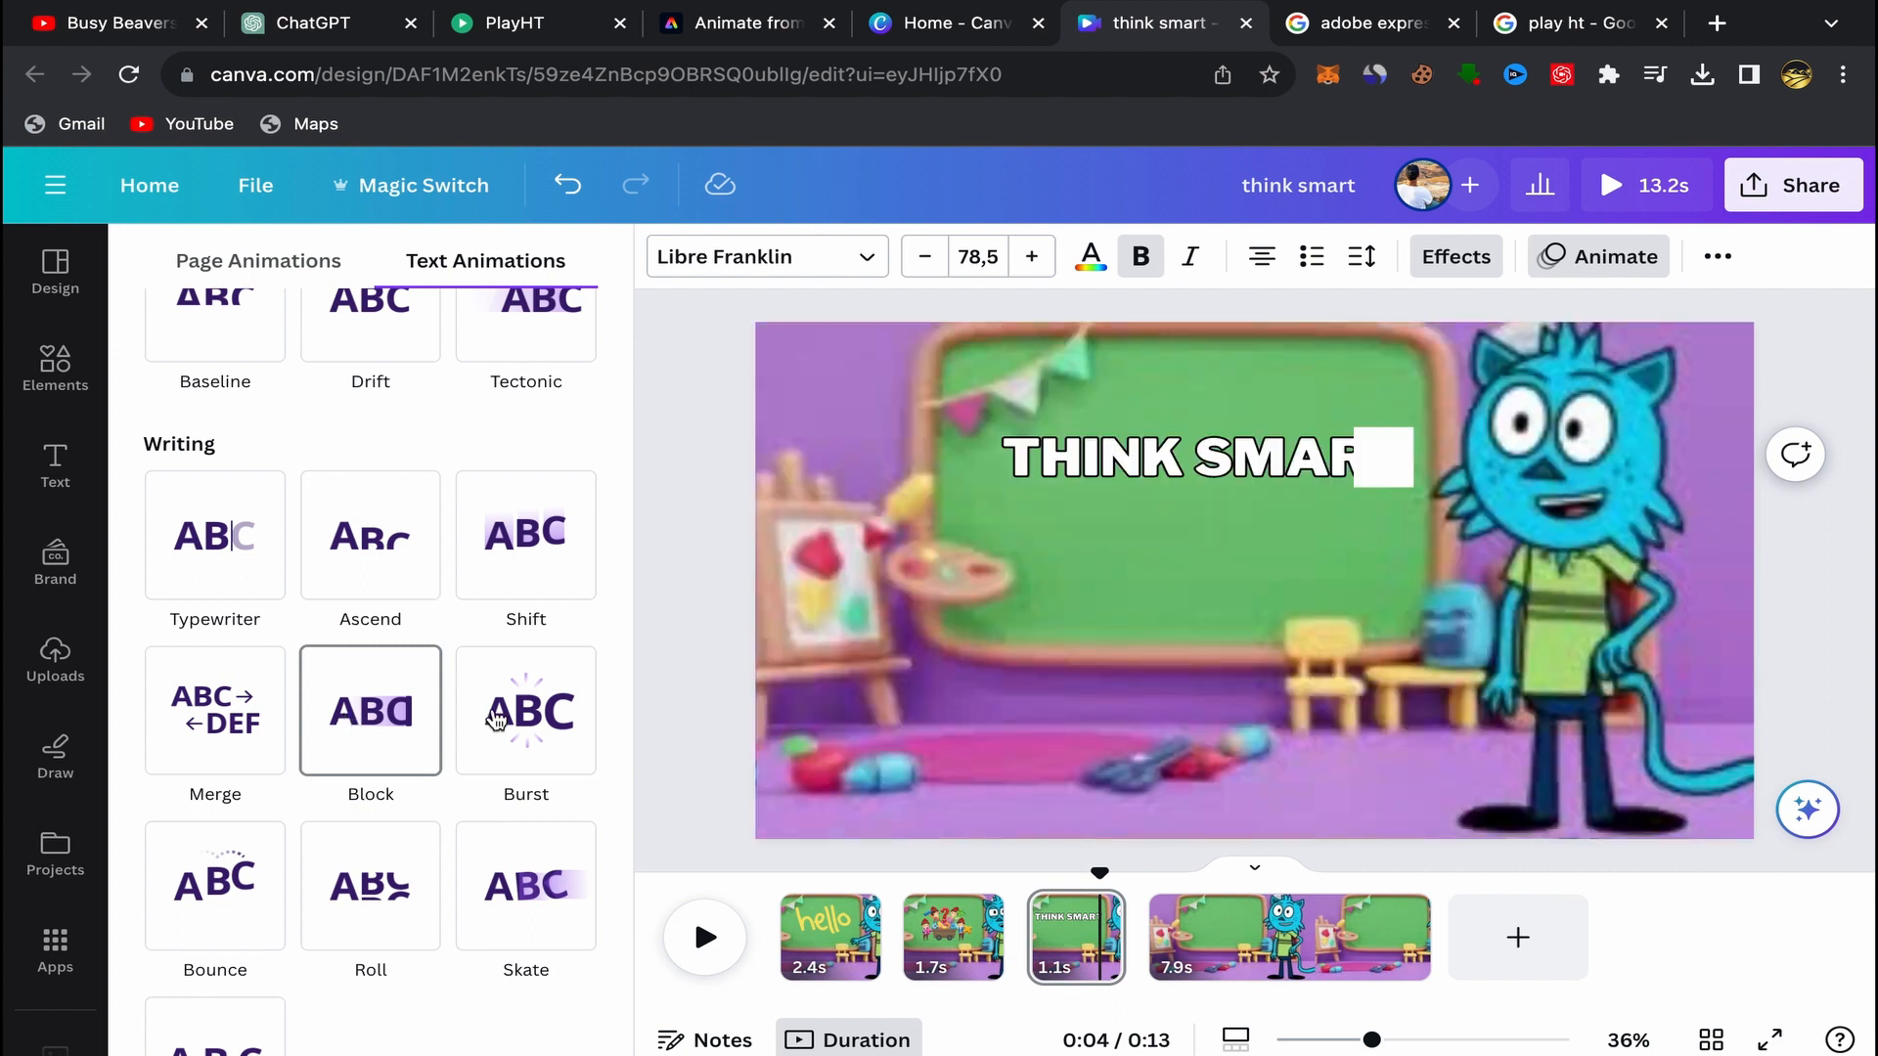
{"action": "left_click", "coordinate": [526, 721]}
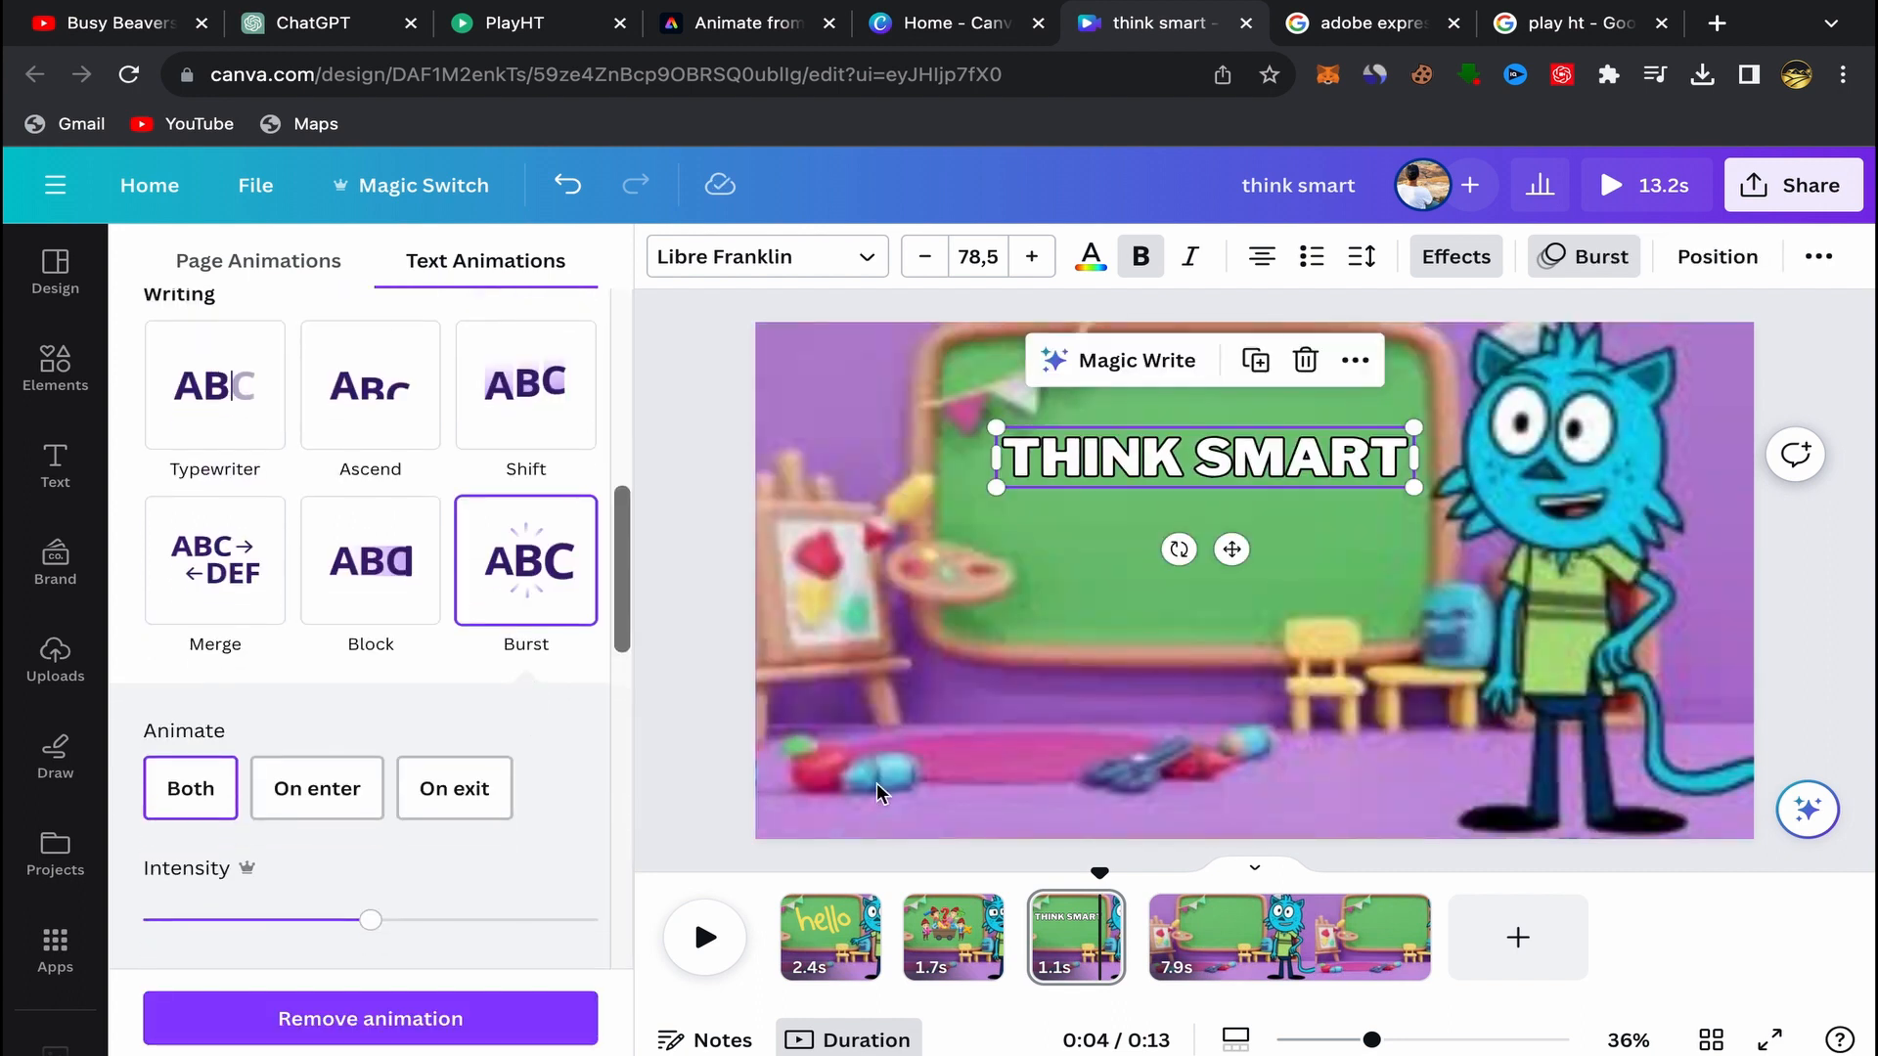
{"action": "left_click", "coordinate": [725, 826]}
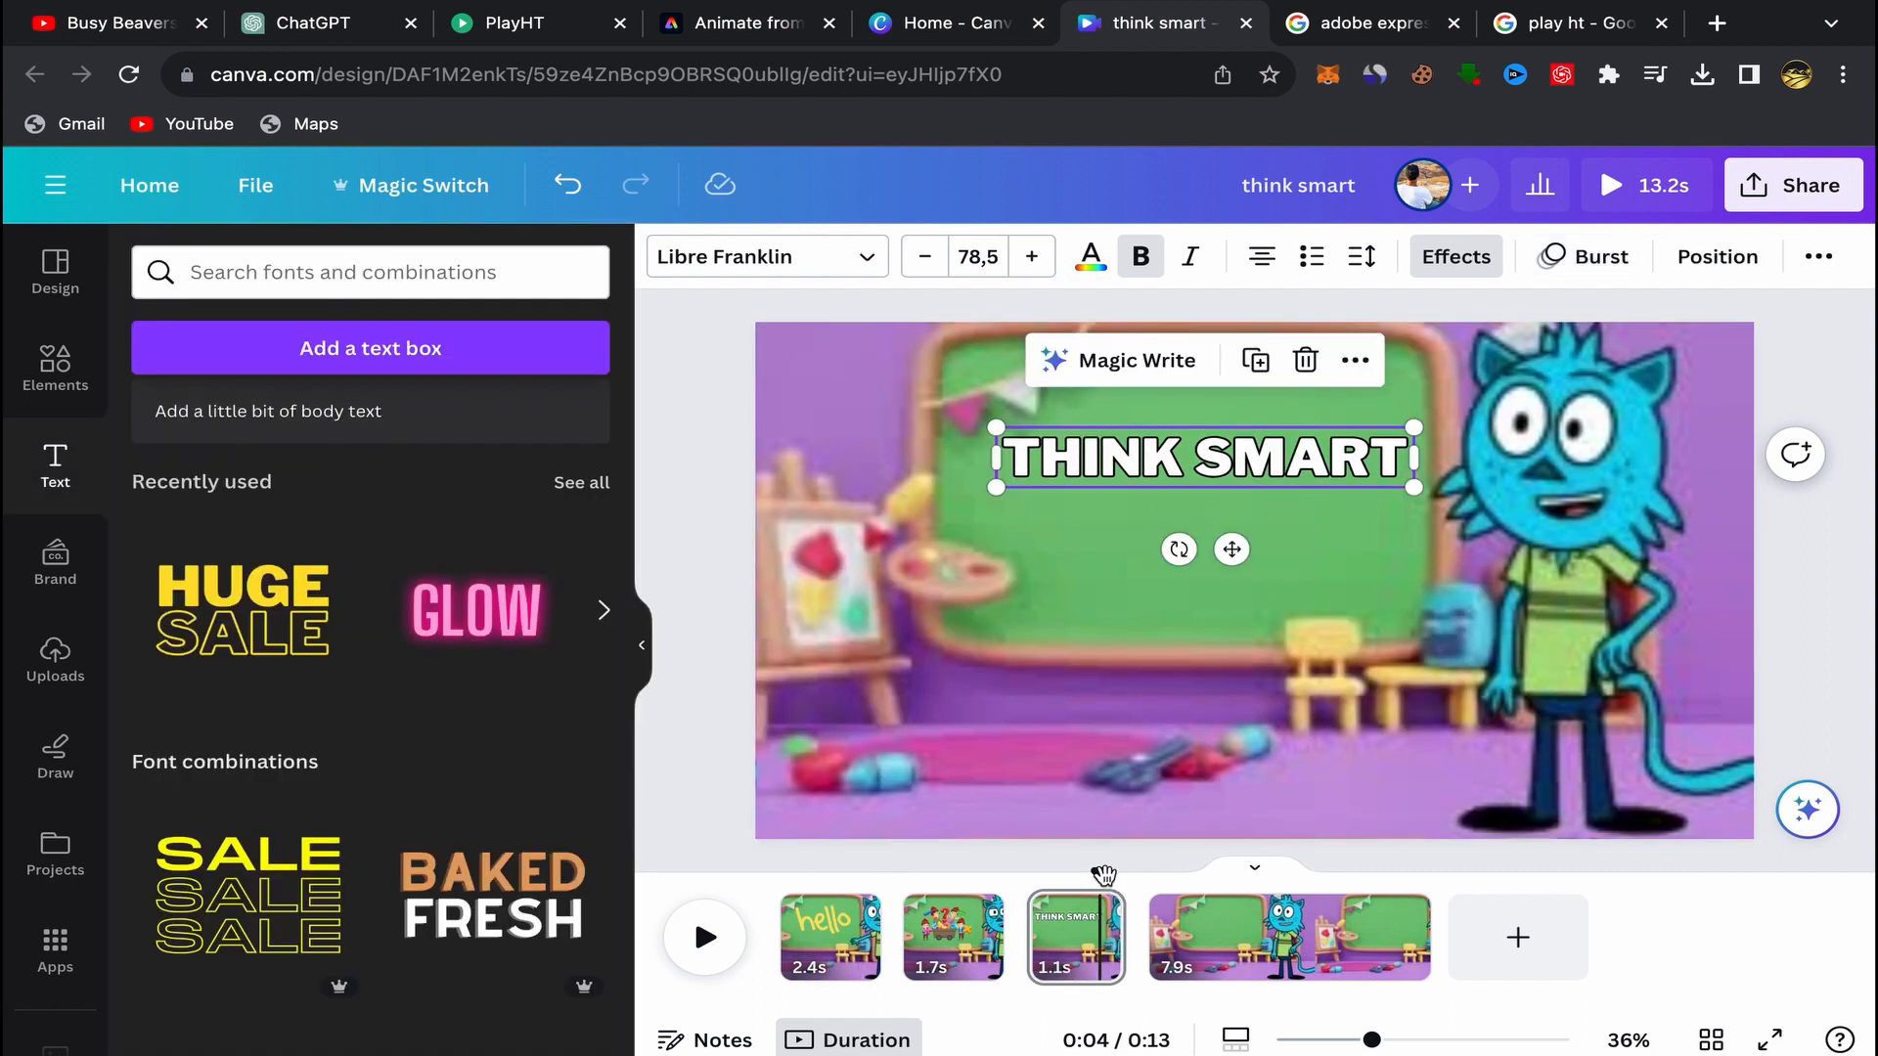
Step: Play the video from the beginning to the end of the THINK SMART page to check the text animation
{"action": "left_click_drag", "start_coordinate": [1094, 876], "coordinate": [754, 880]}
{"action": "left_click", "coordinate": [705, 937]}
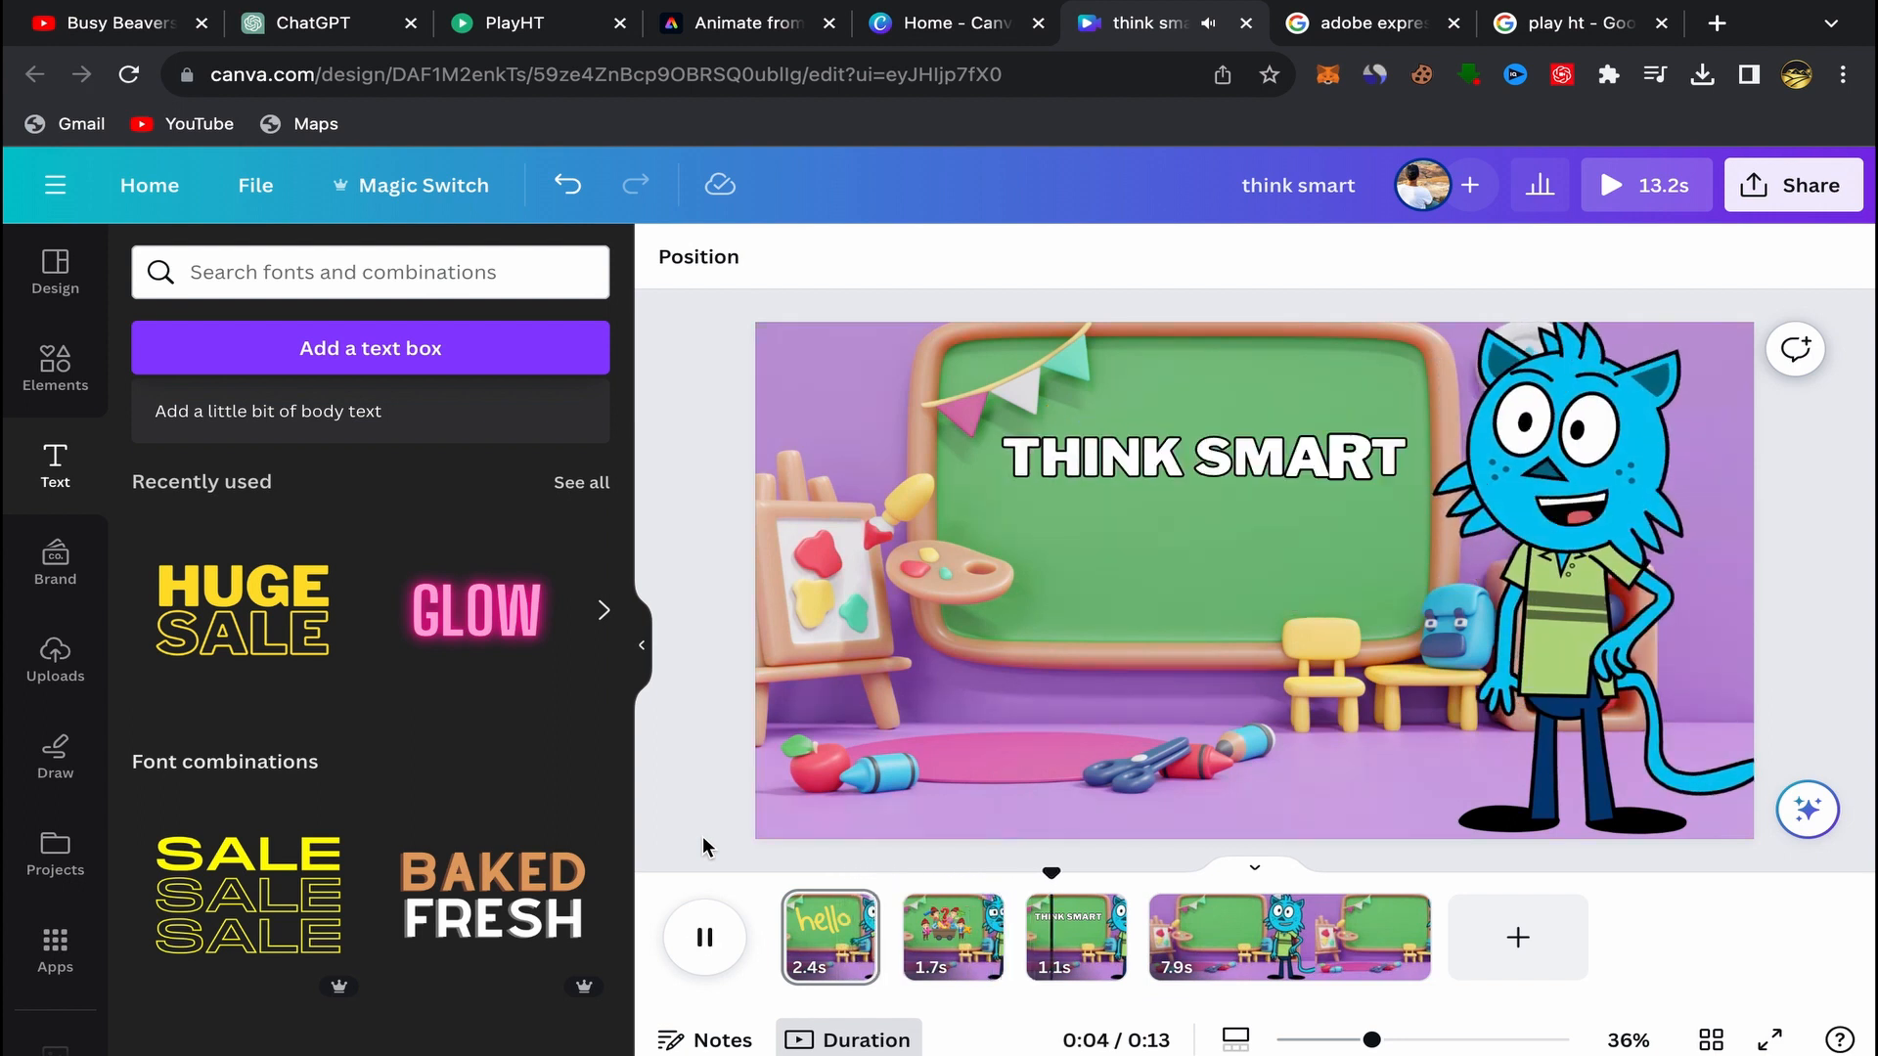
{"action": "key", "text": "space"}
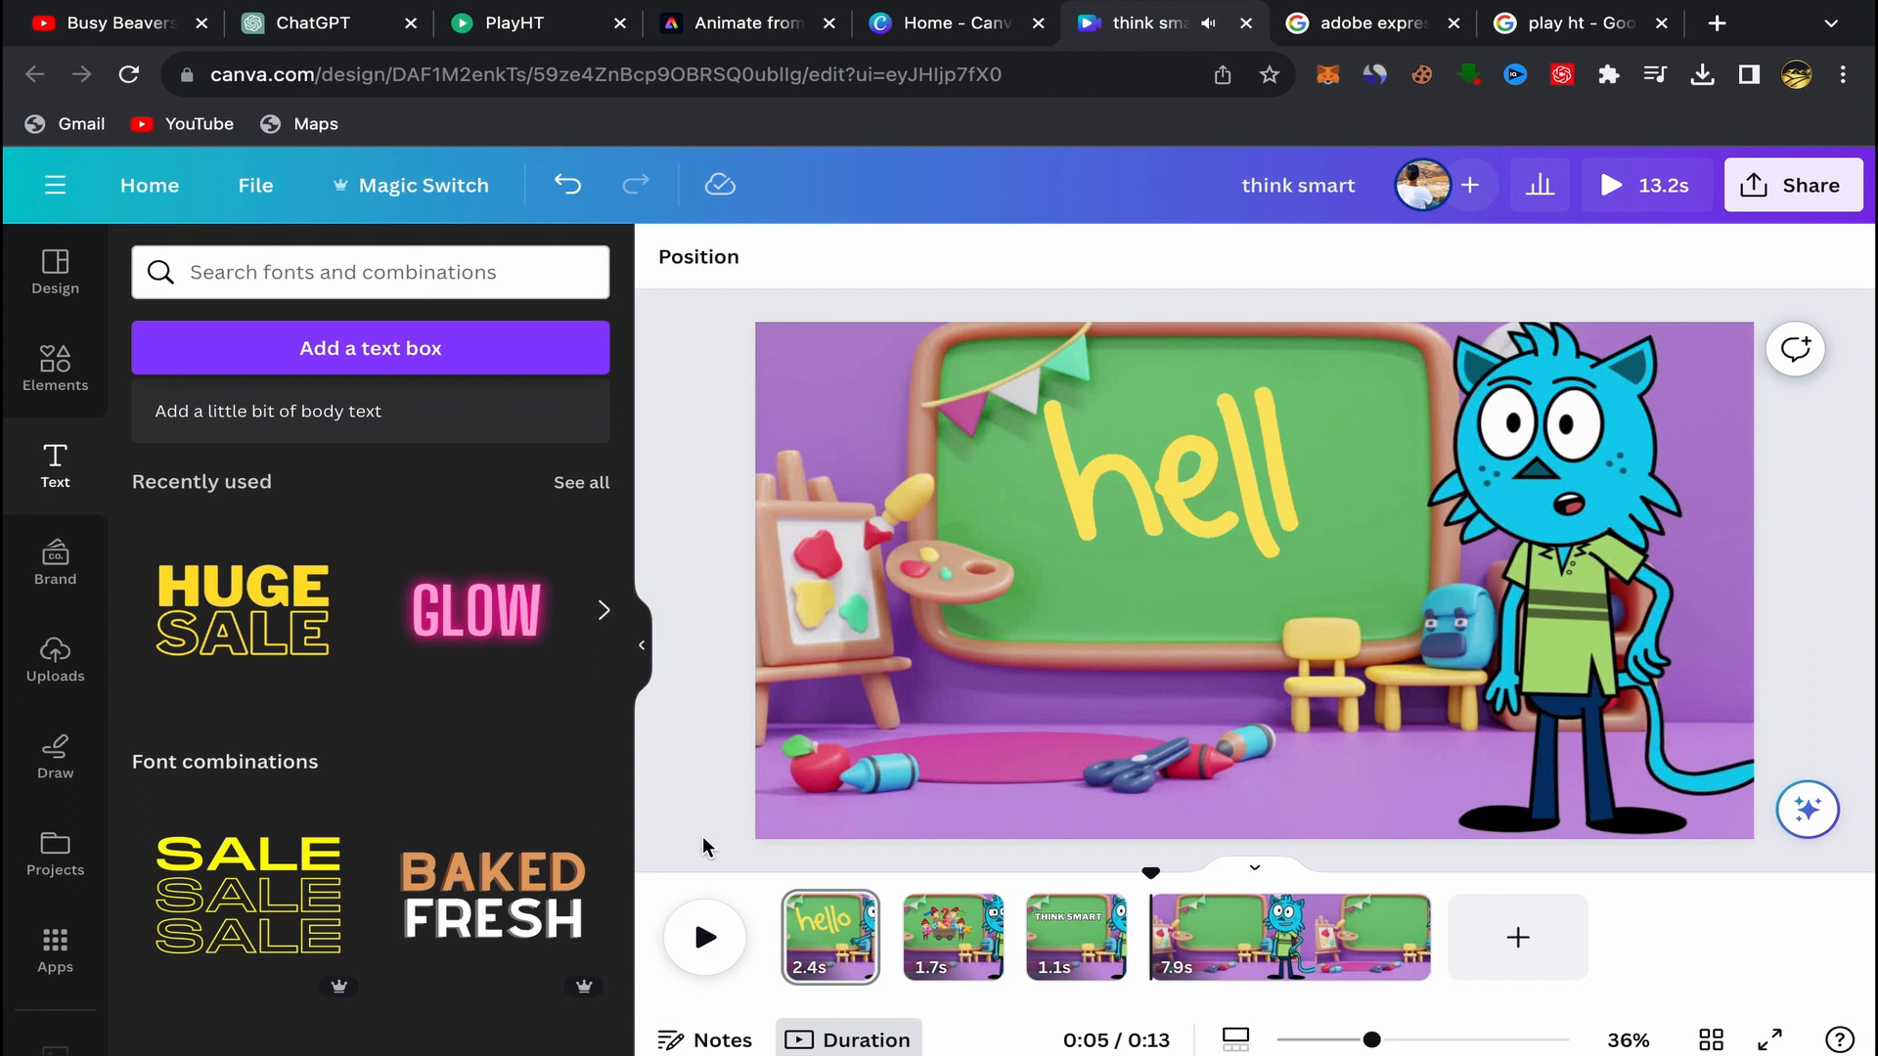
Step: Replay the video from the number cart page through the THINK SMART page
{"action": "left_click", "coordinate": [1057, 910]}
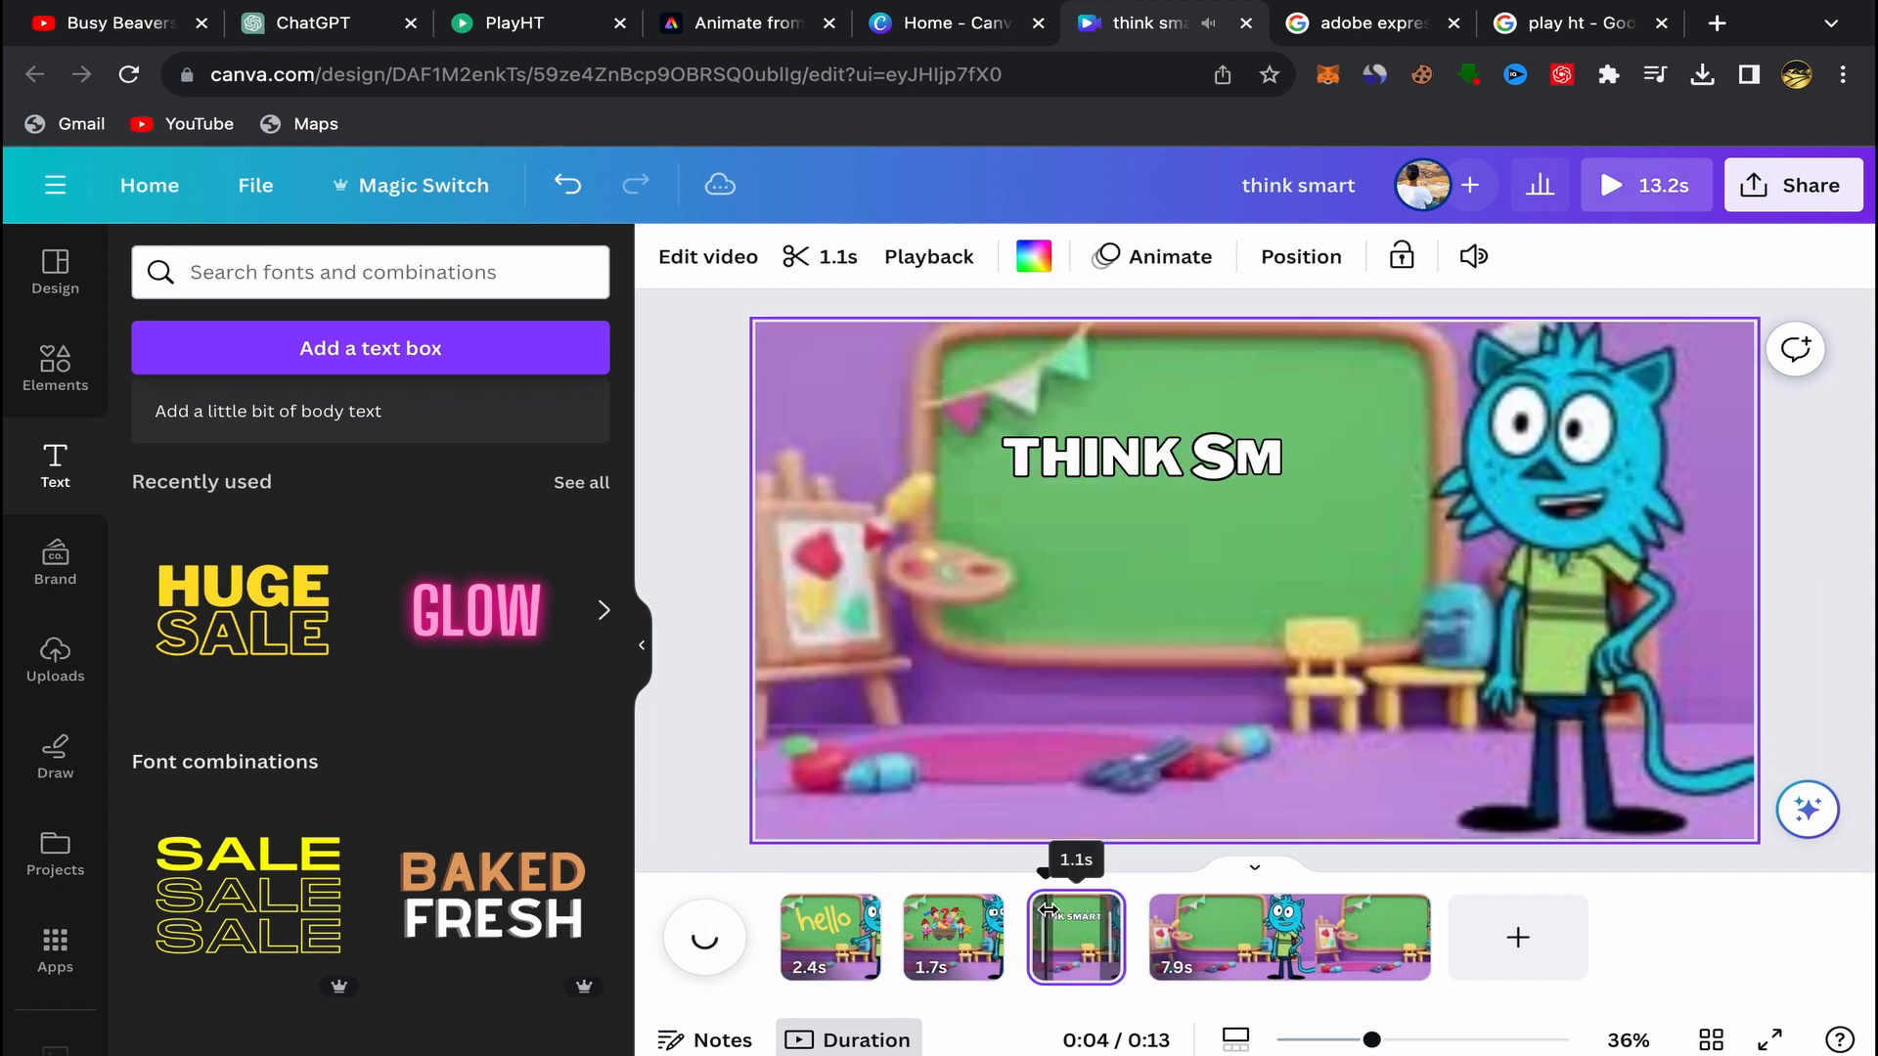
{"action": "left_click", "coordinate": [968, 934]}
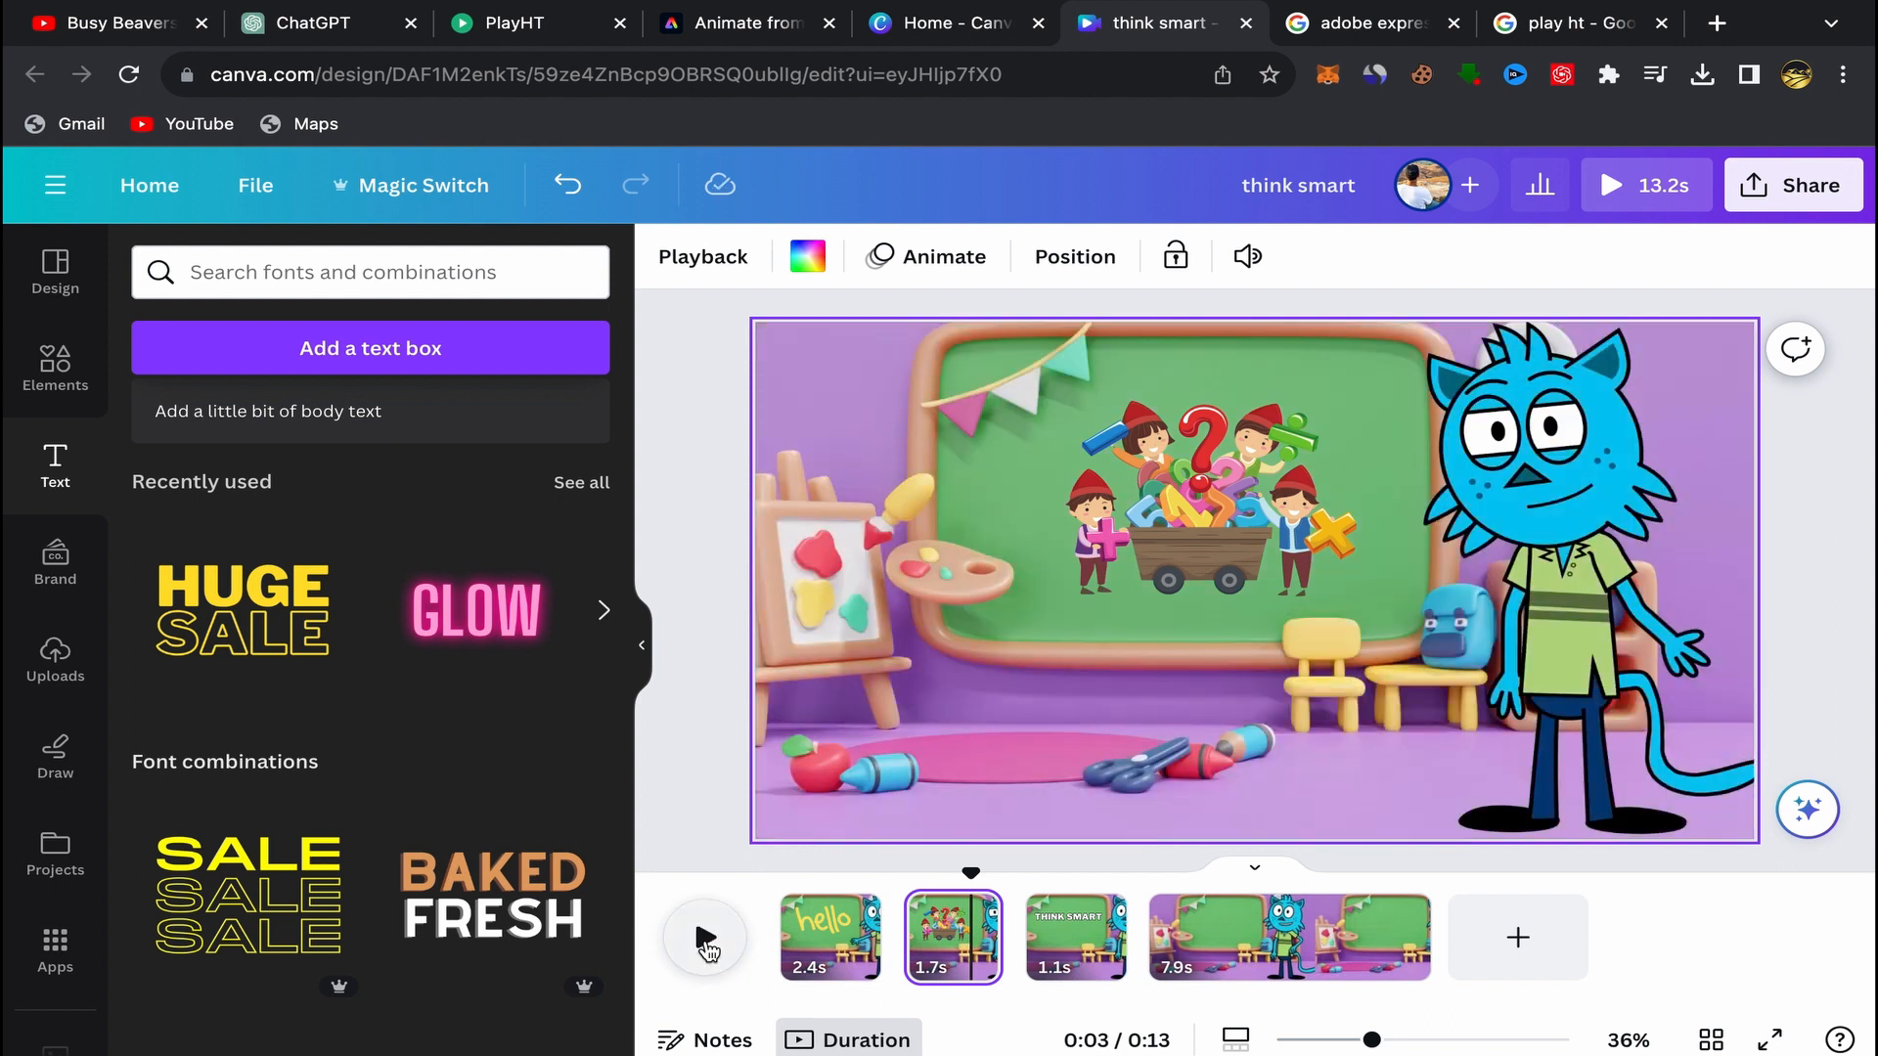
{"action": "left_click", "coordinate": [706, 941]}
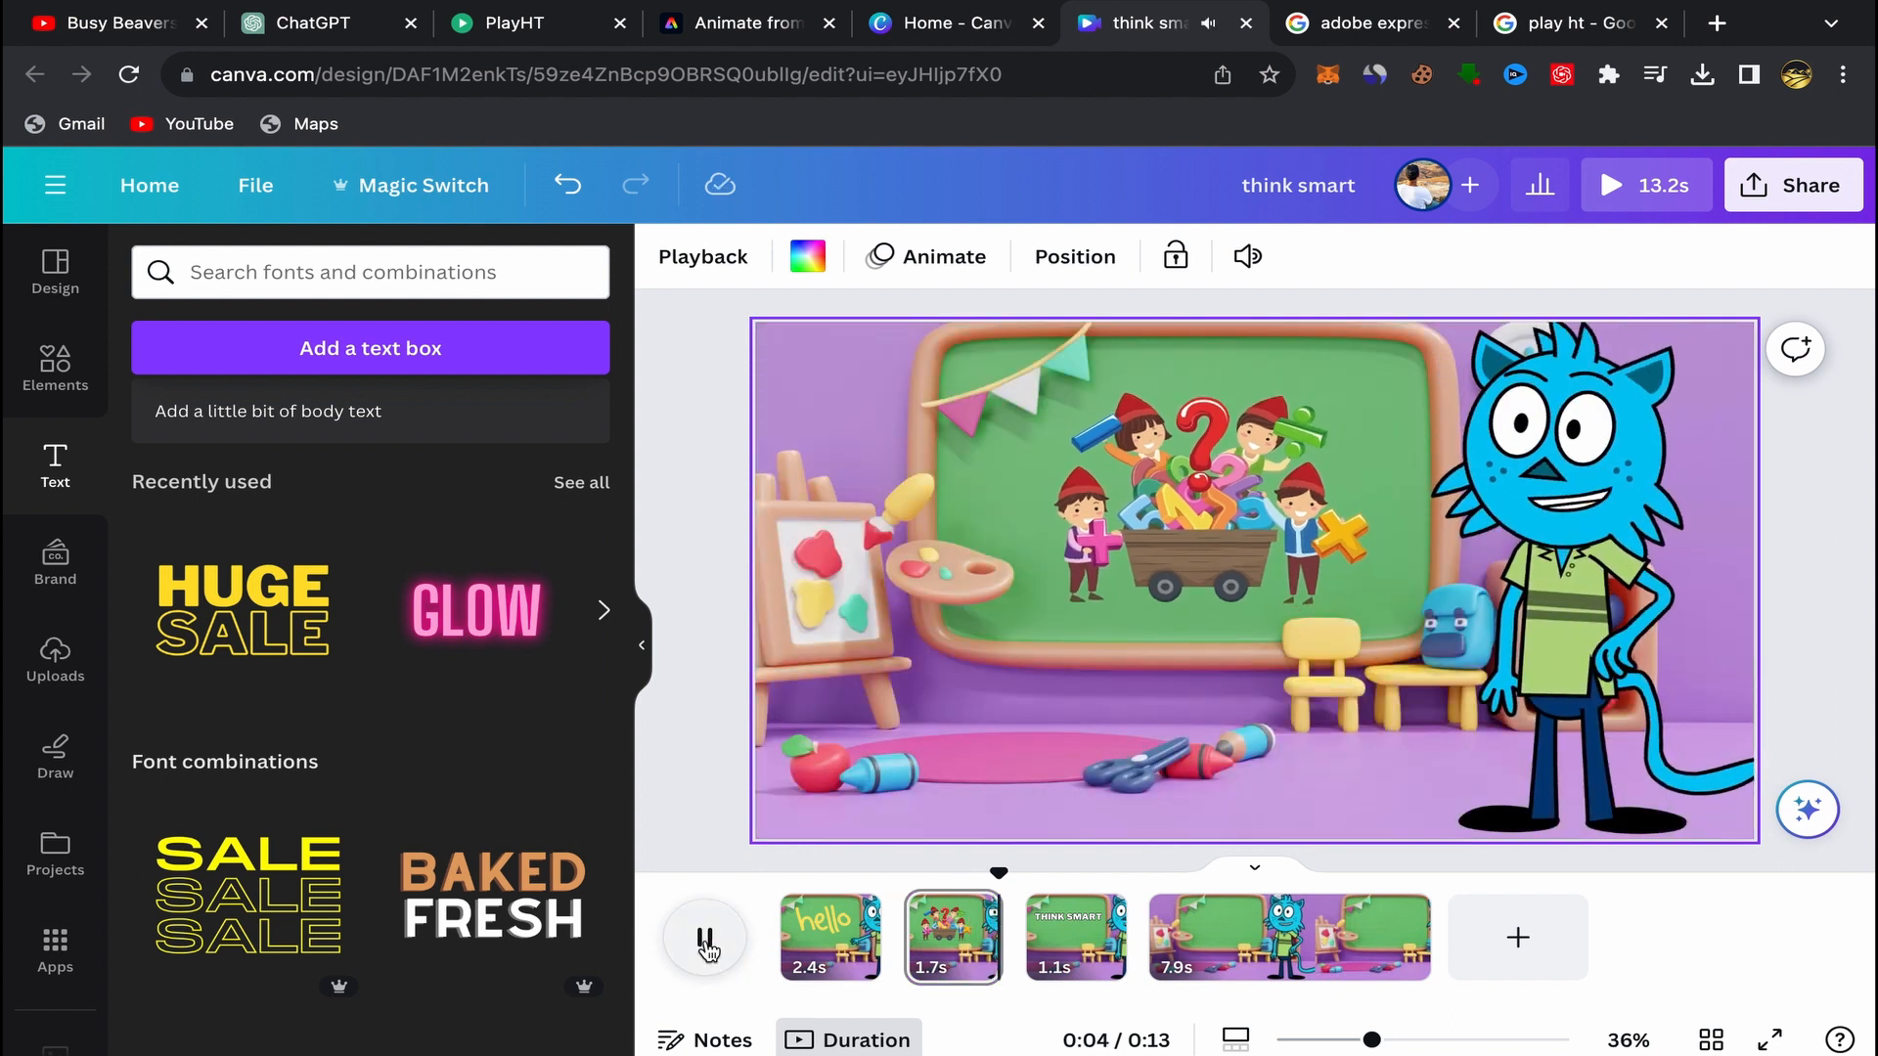
{"action": "left_click", "coordinate": [706, 941]}
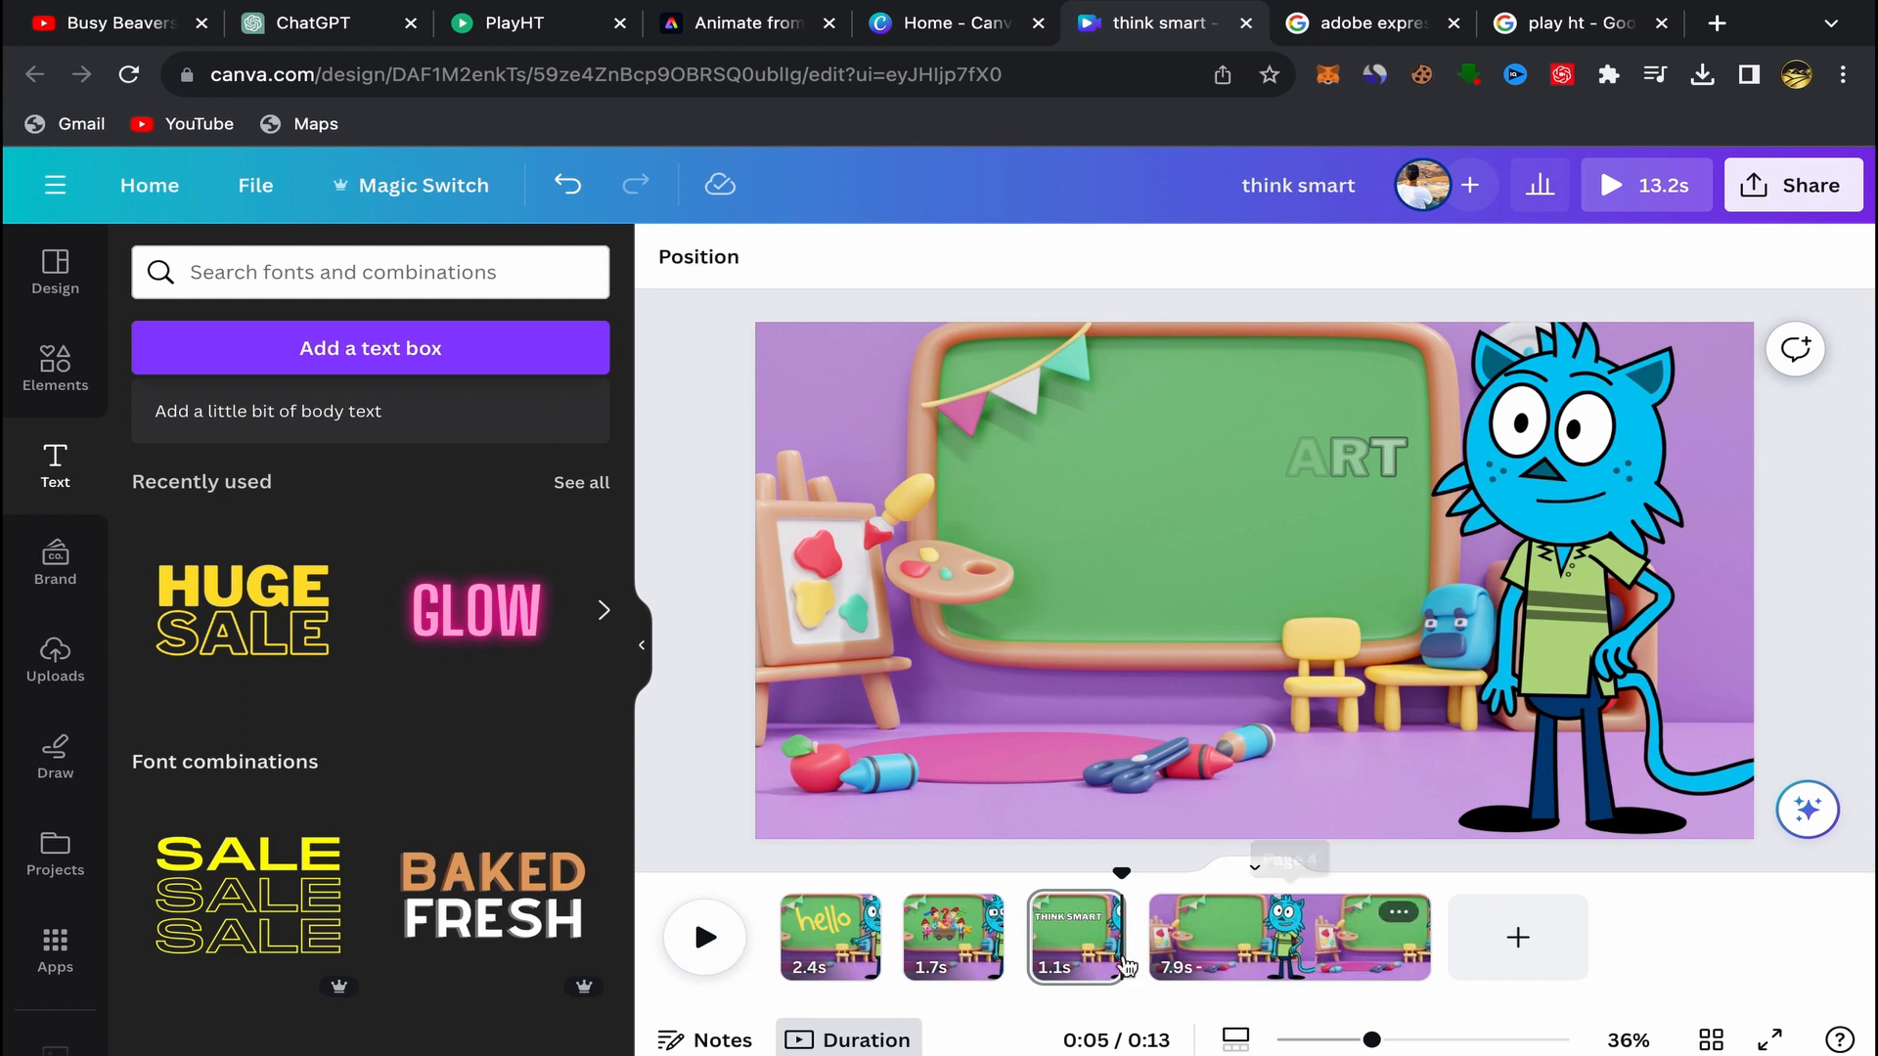
Step: Search the elements for "number 1", limit the results to graphics, and look through them for a suitable number one
{"action": "left_click", "coordinate": [56, 367]}
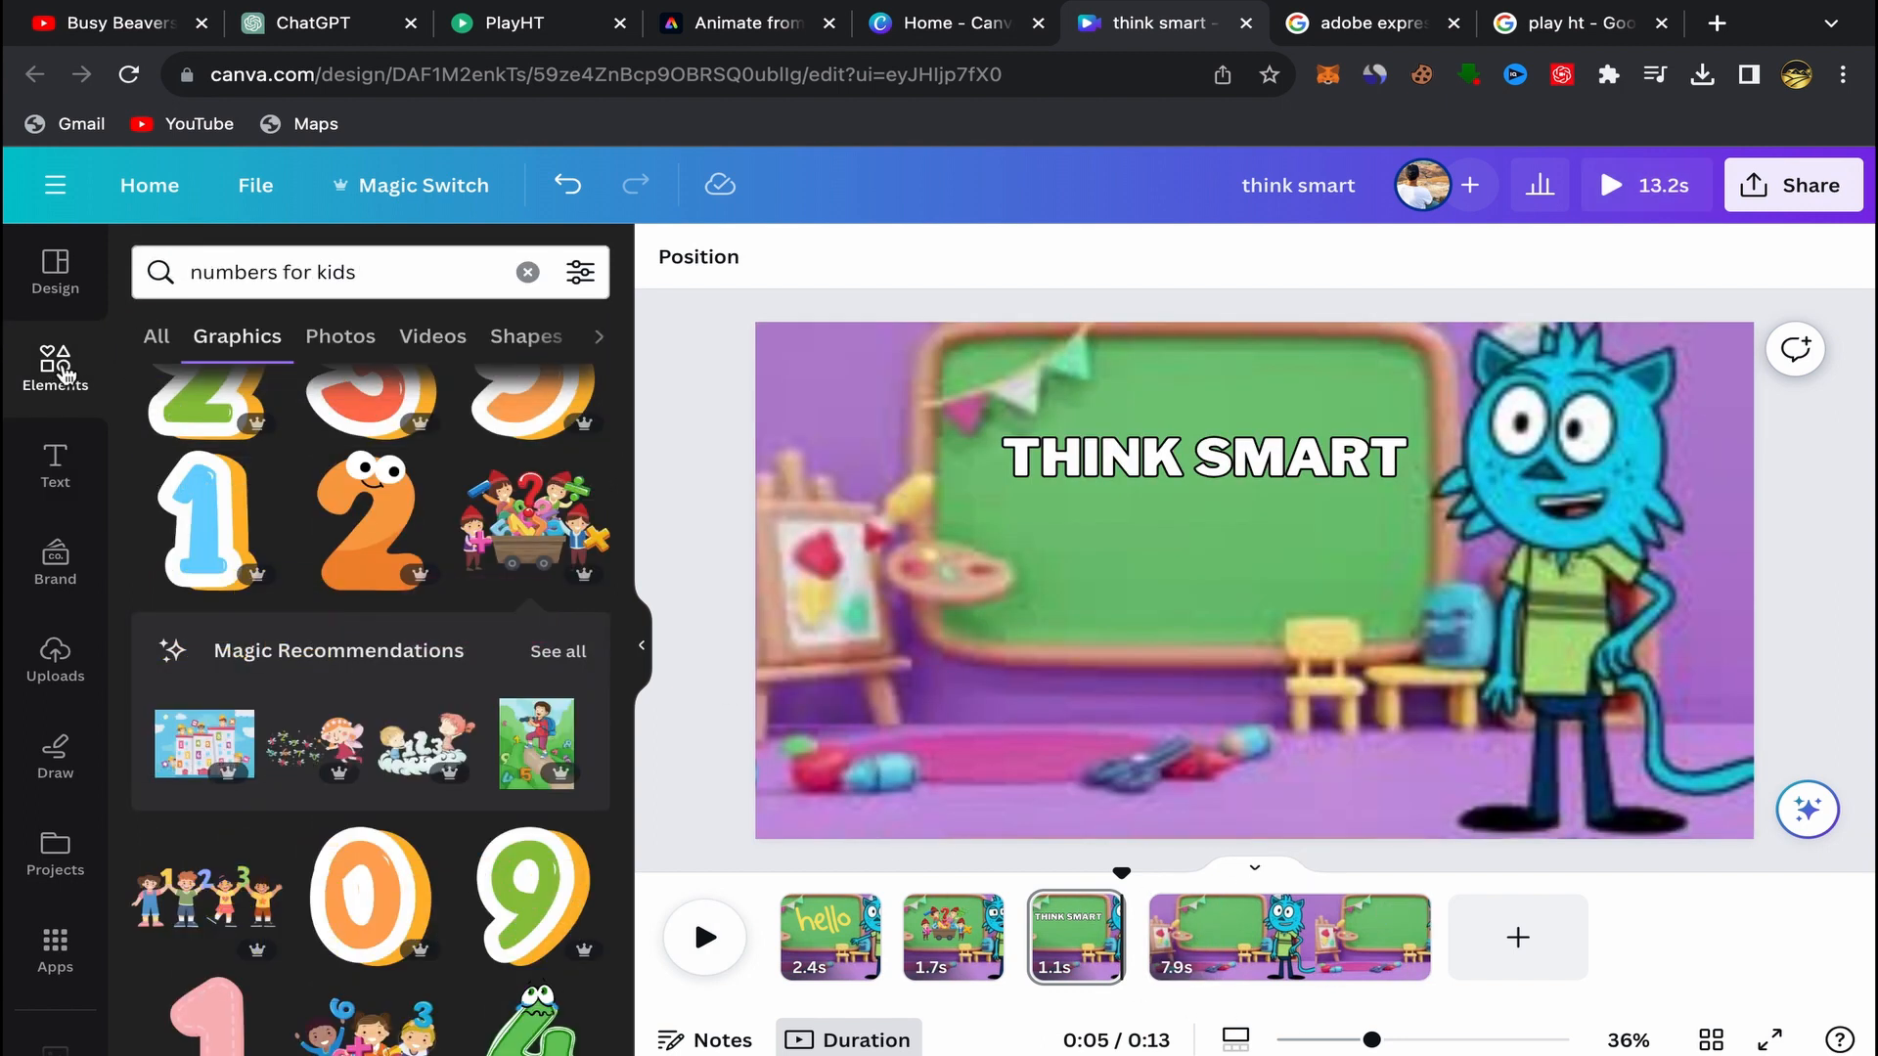
{"action": "left_click", "coordinate": [526, 274]}
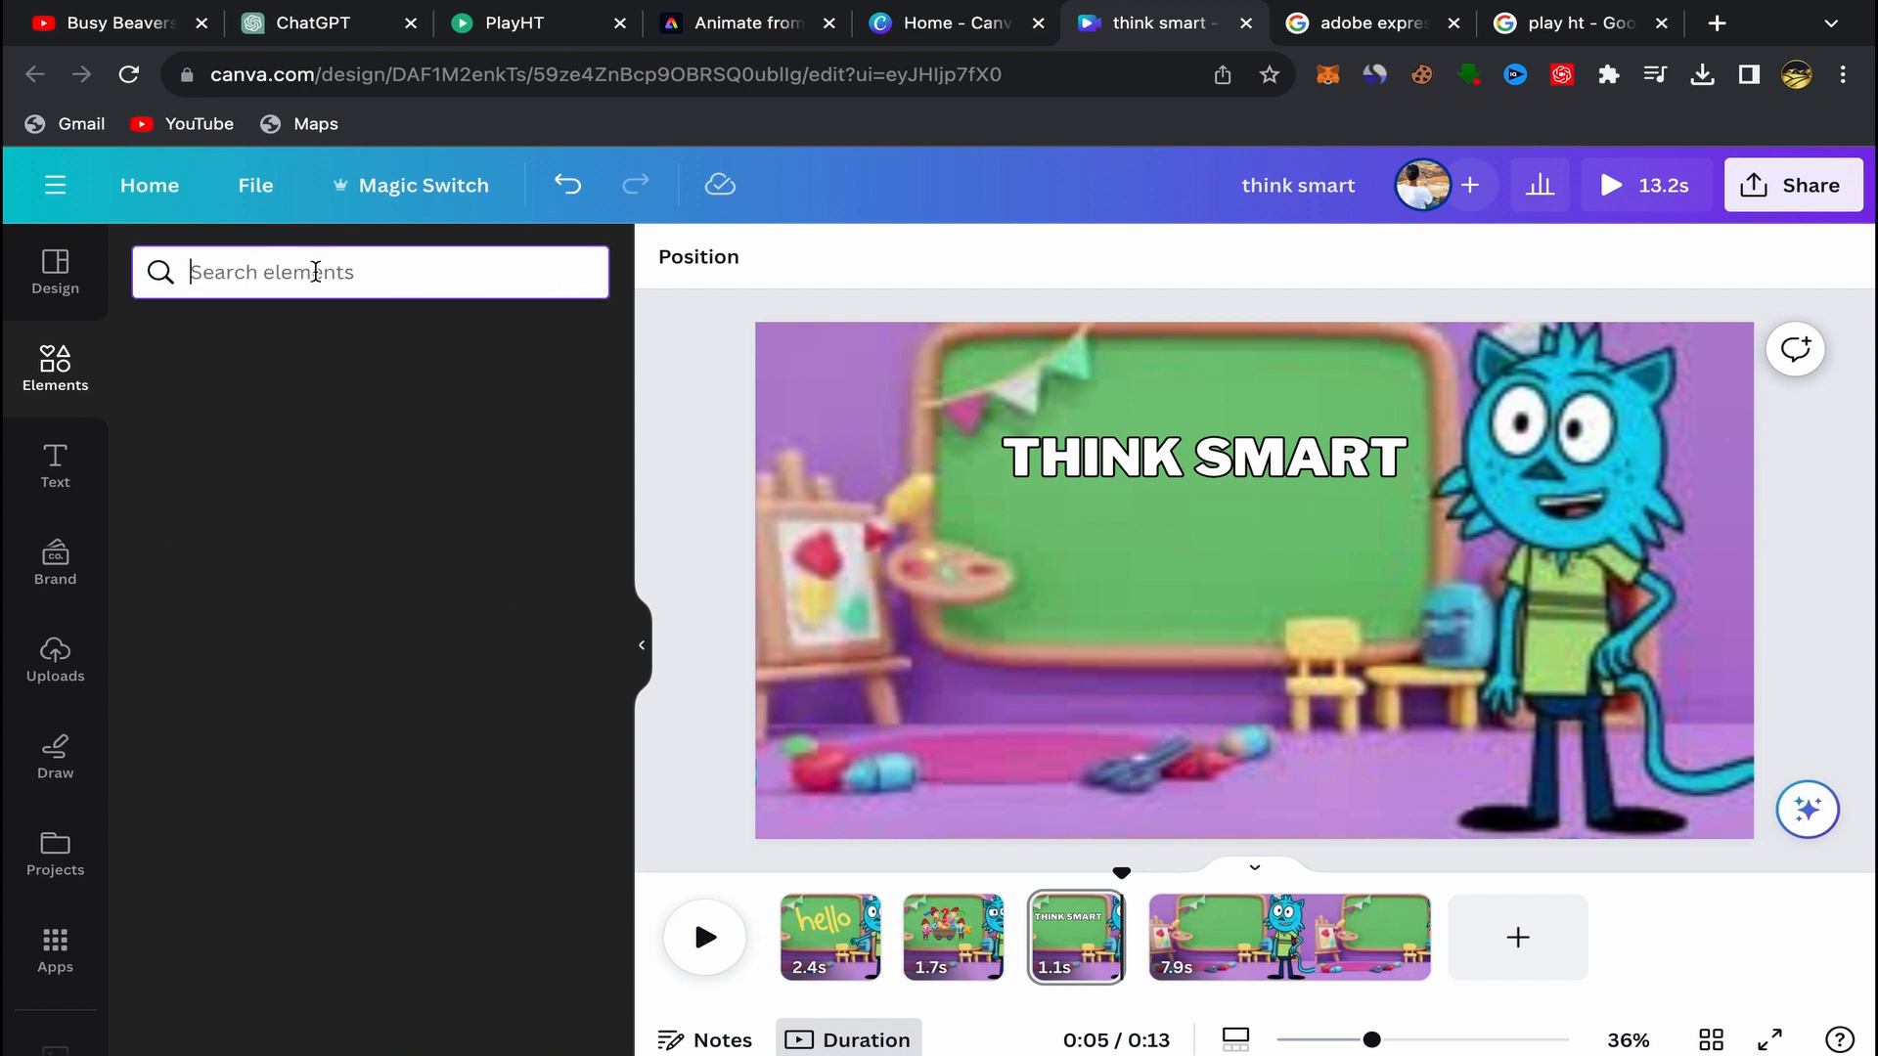
{"action": "type", "text": "n"}
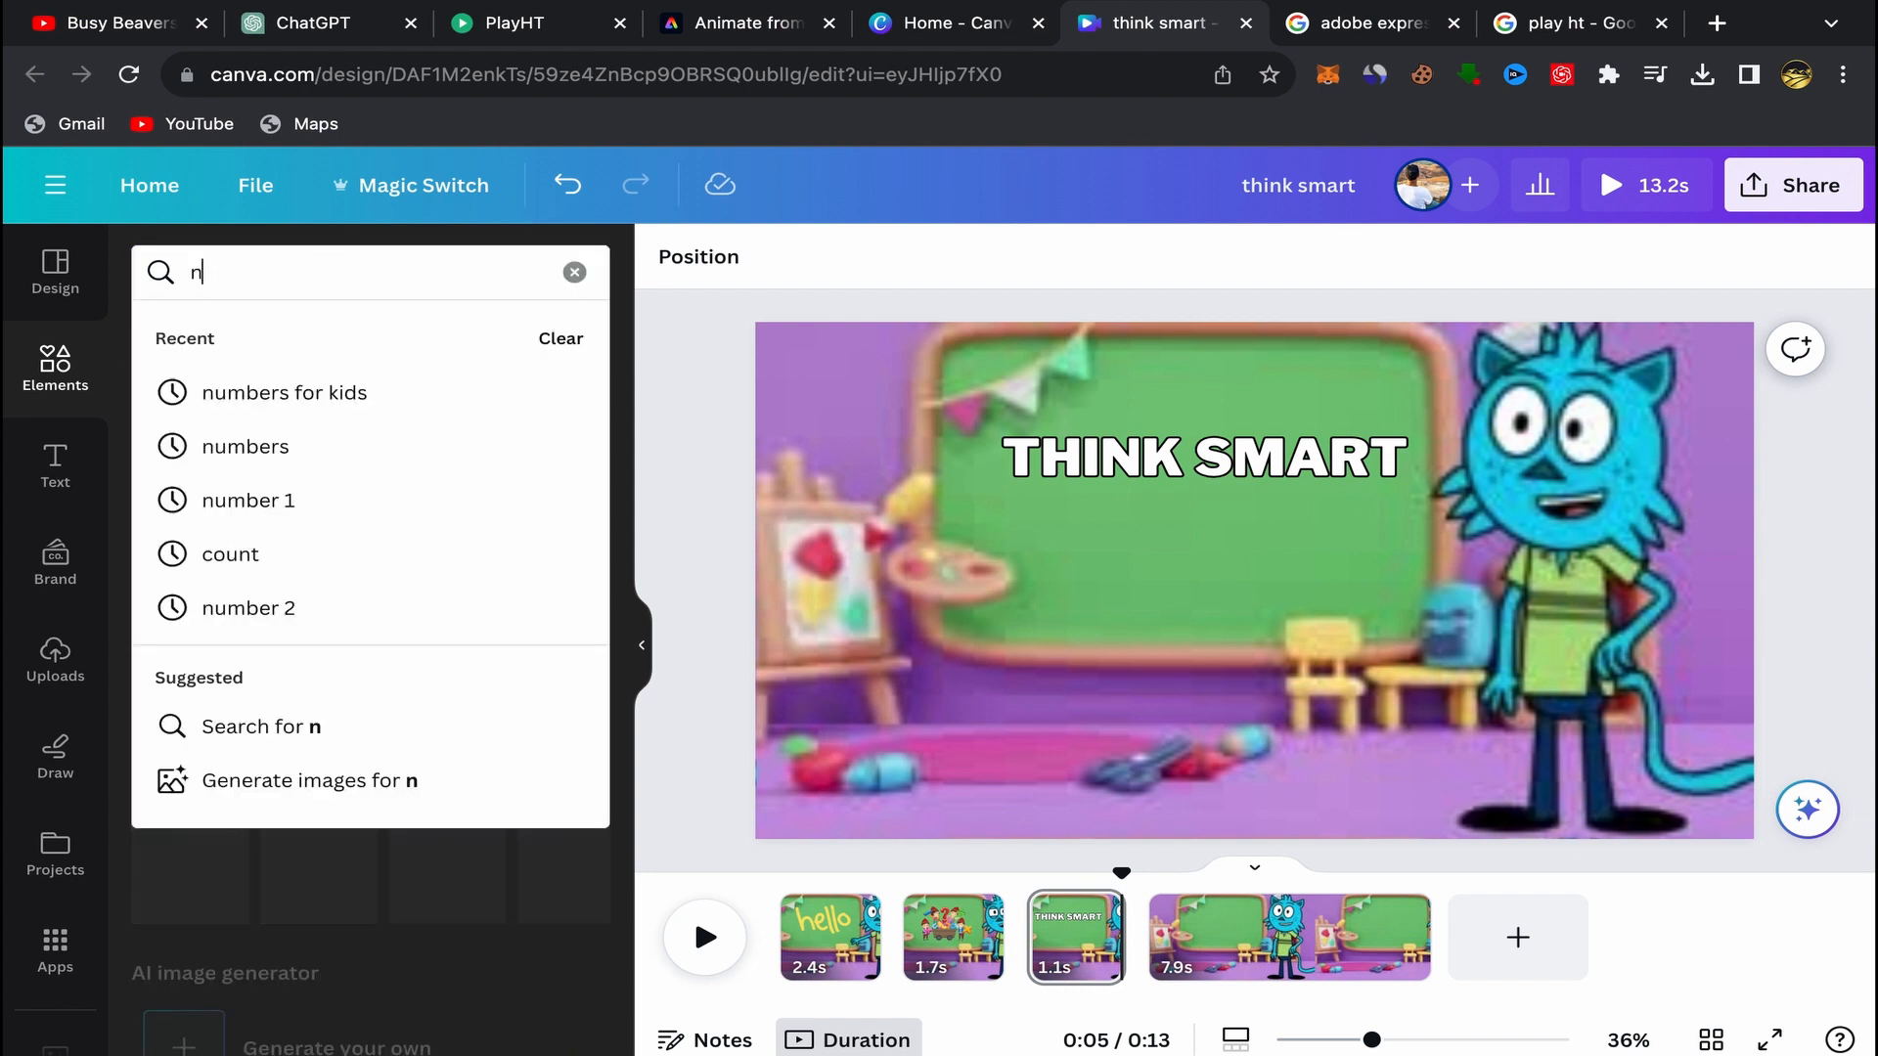
{"action": "type", "text": "umber 1"}
{"action": "key", "text": "Return"}
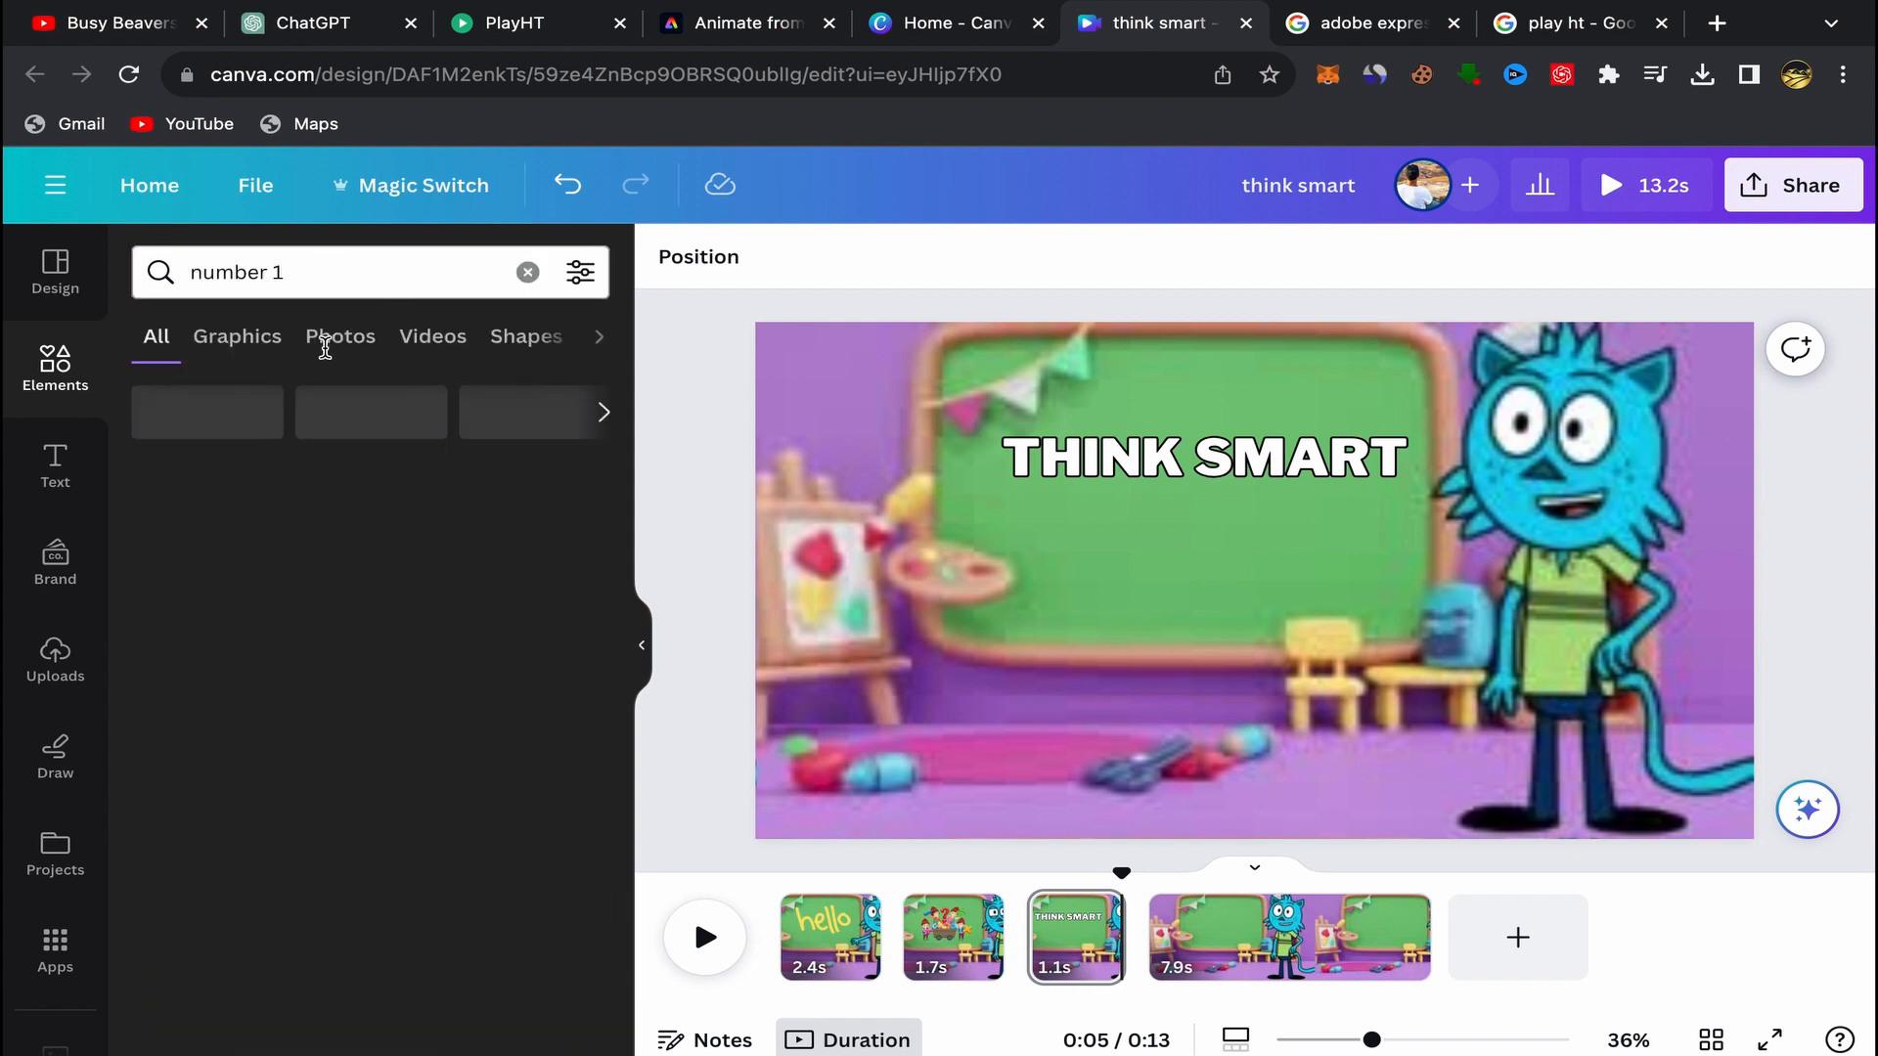
{"action": "left_click", "coordinate": [240, 347]}
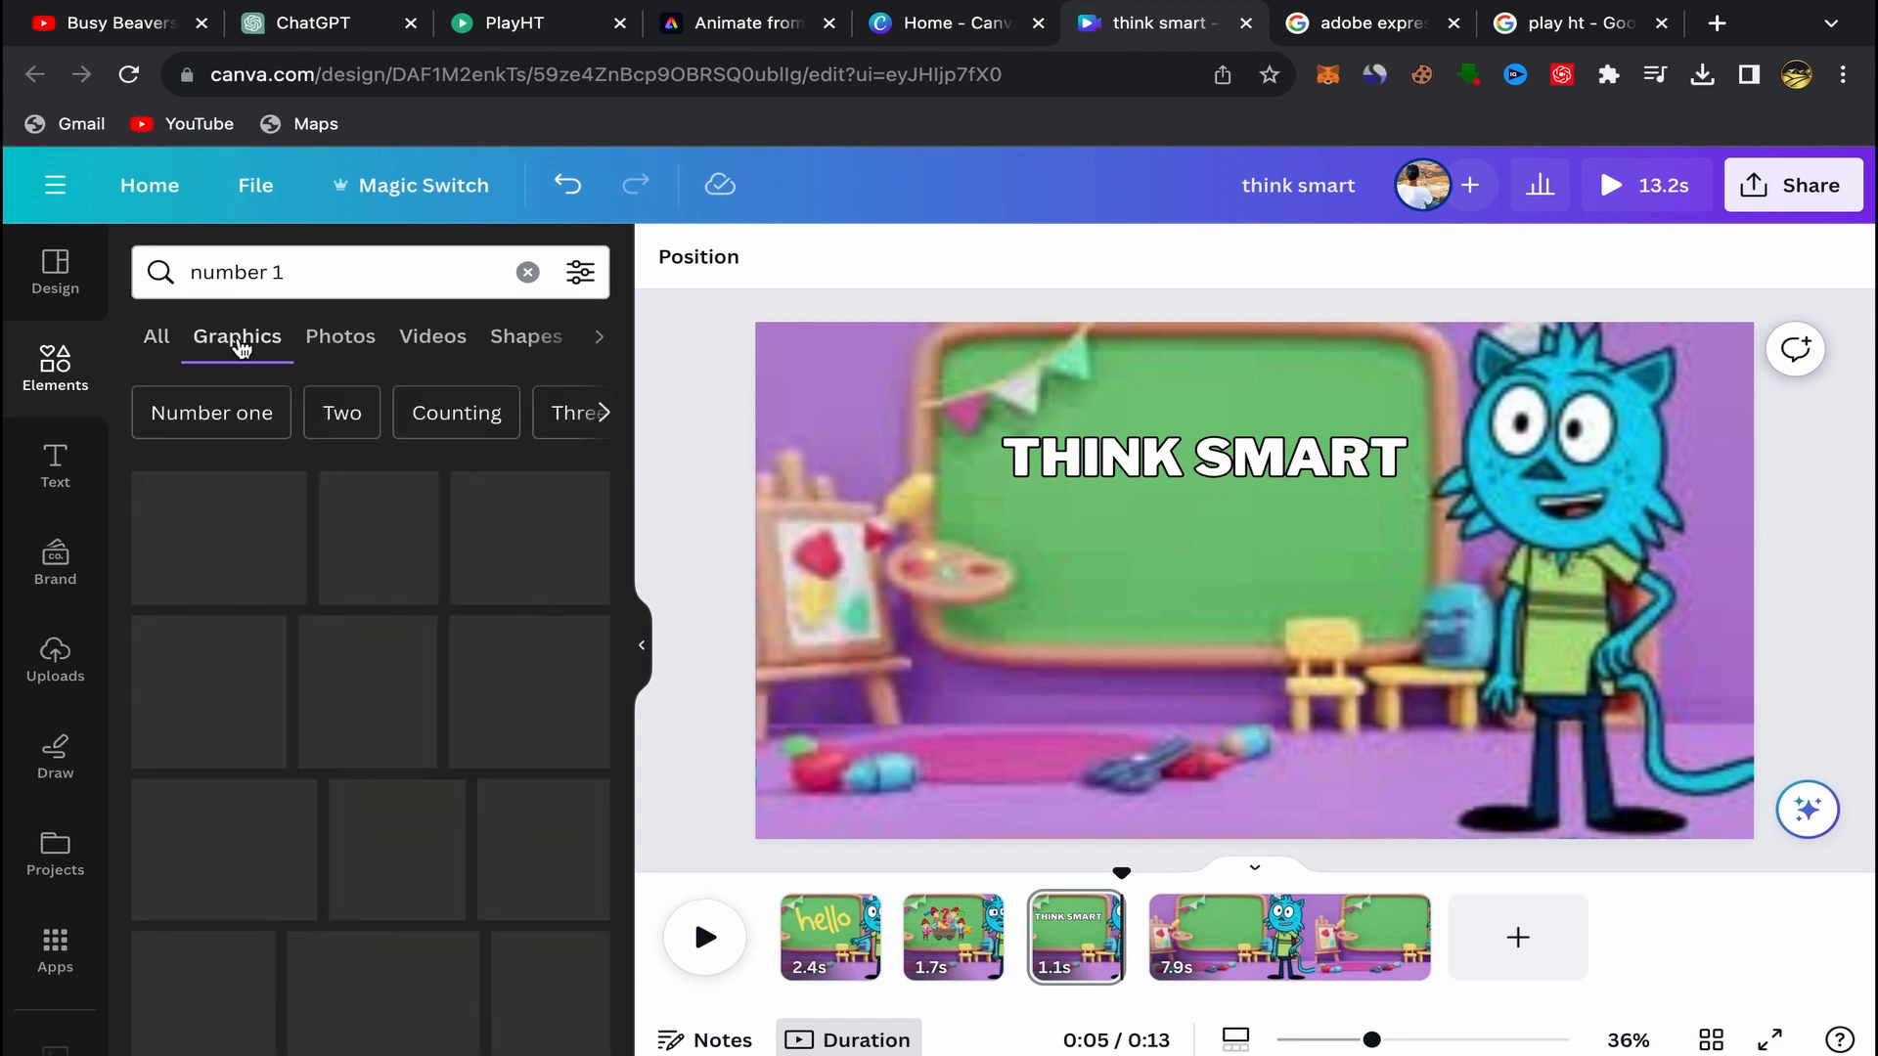
{"action": "scroll", "coordinate": [399, 636], "scroll_direction": "down", "scroll_amount": 2}
{"action": "scroll", "coordinate": [398, 636], "scroll_direction": "down", "scroll_amount": 5}
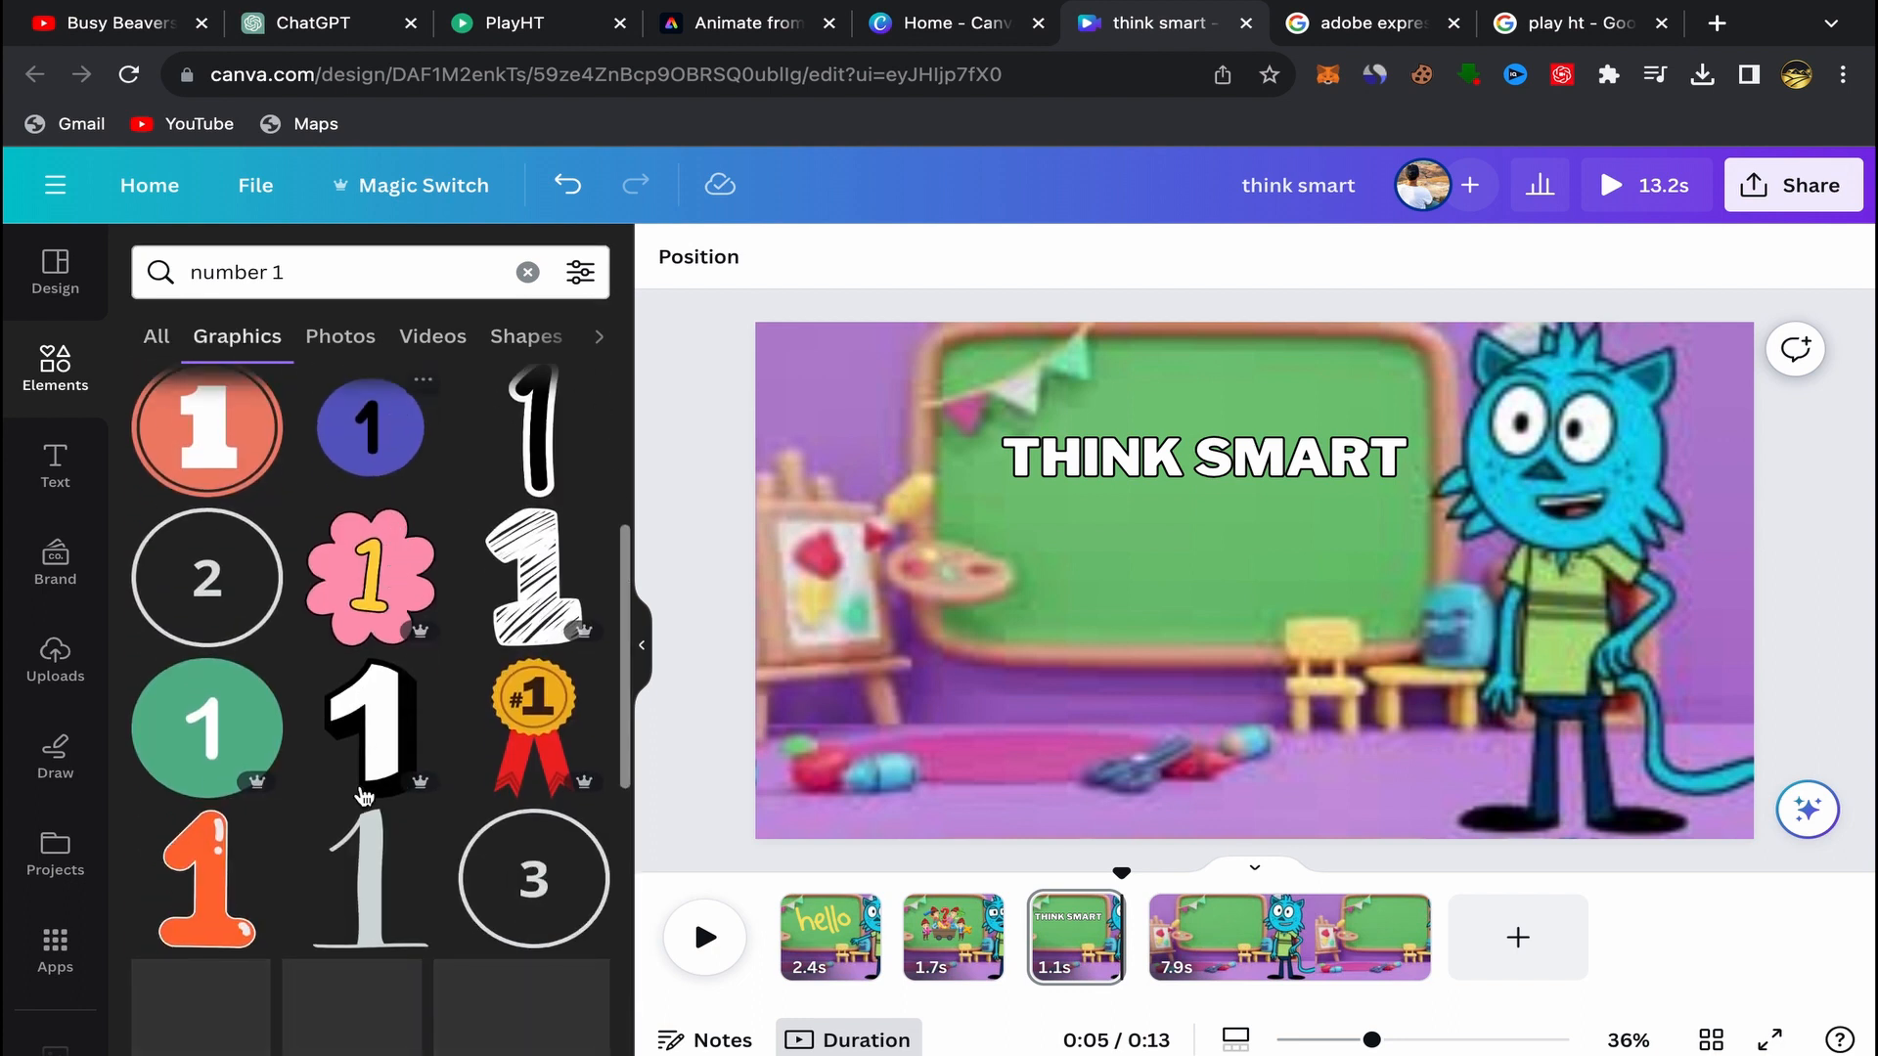
{"action": "scroll", "coordinate": [394, 705], "scroll_direction": "down", "scroll_amount": 4}
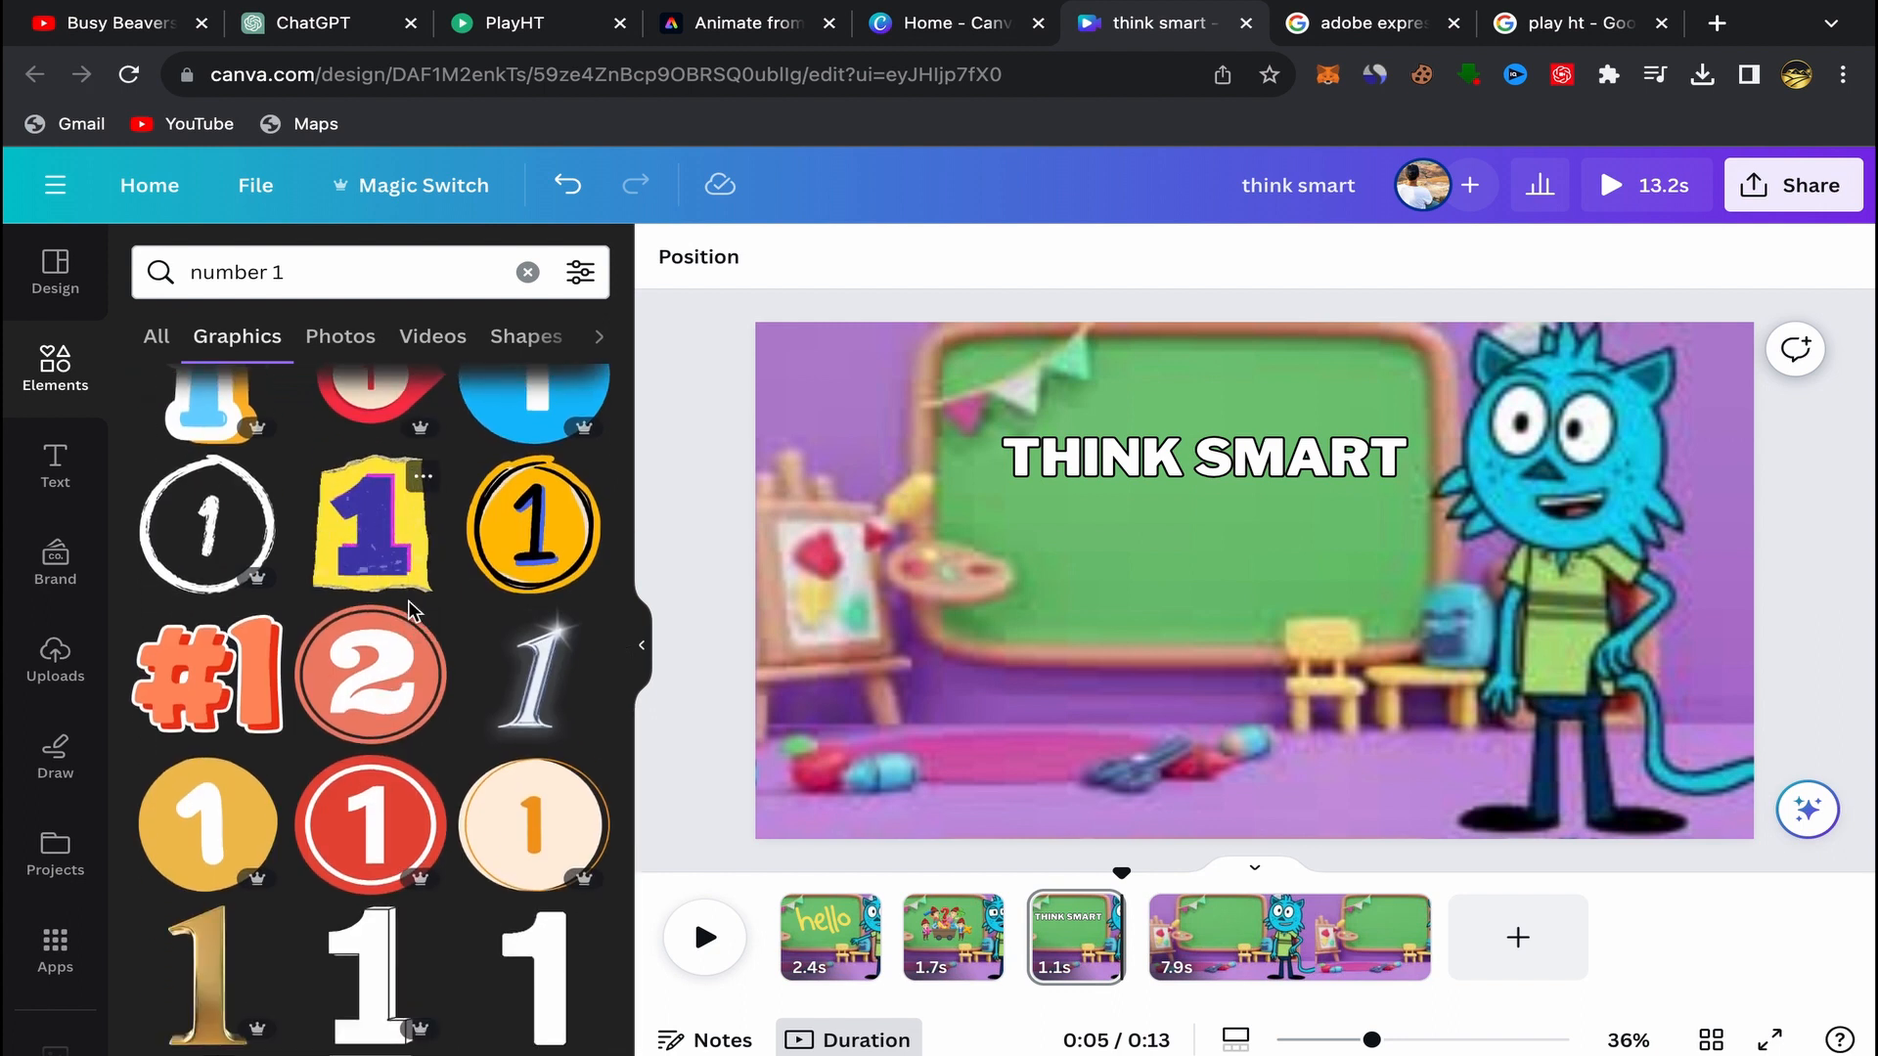
{"action": "scroll", "coordinate": [433, 587], "scroll_direction": "down", "scroll_amount": 4}
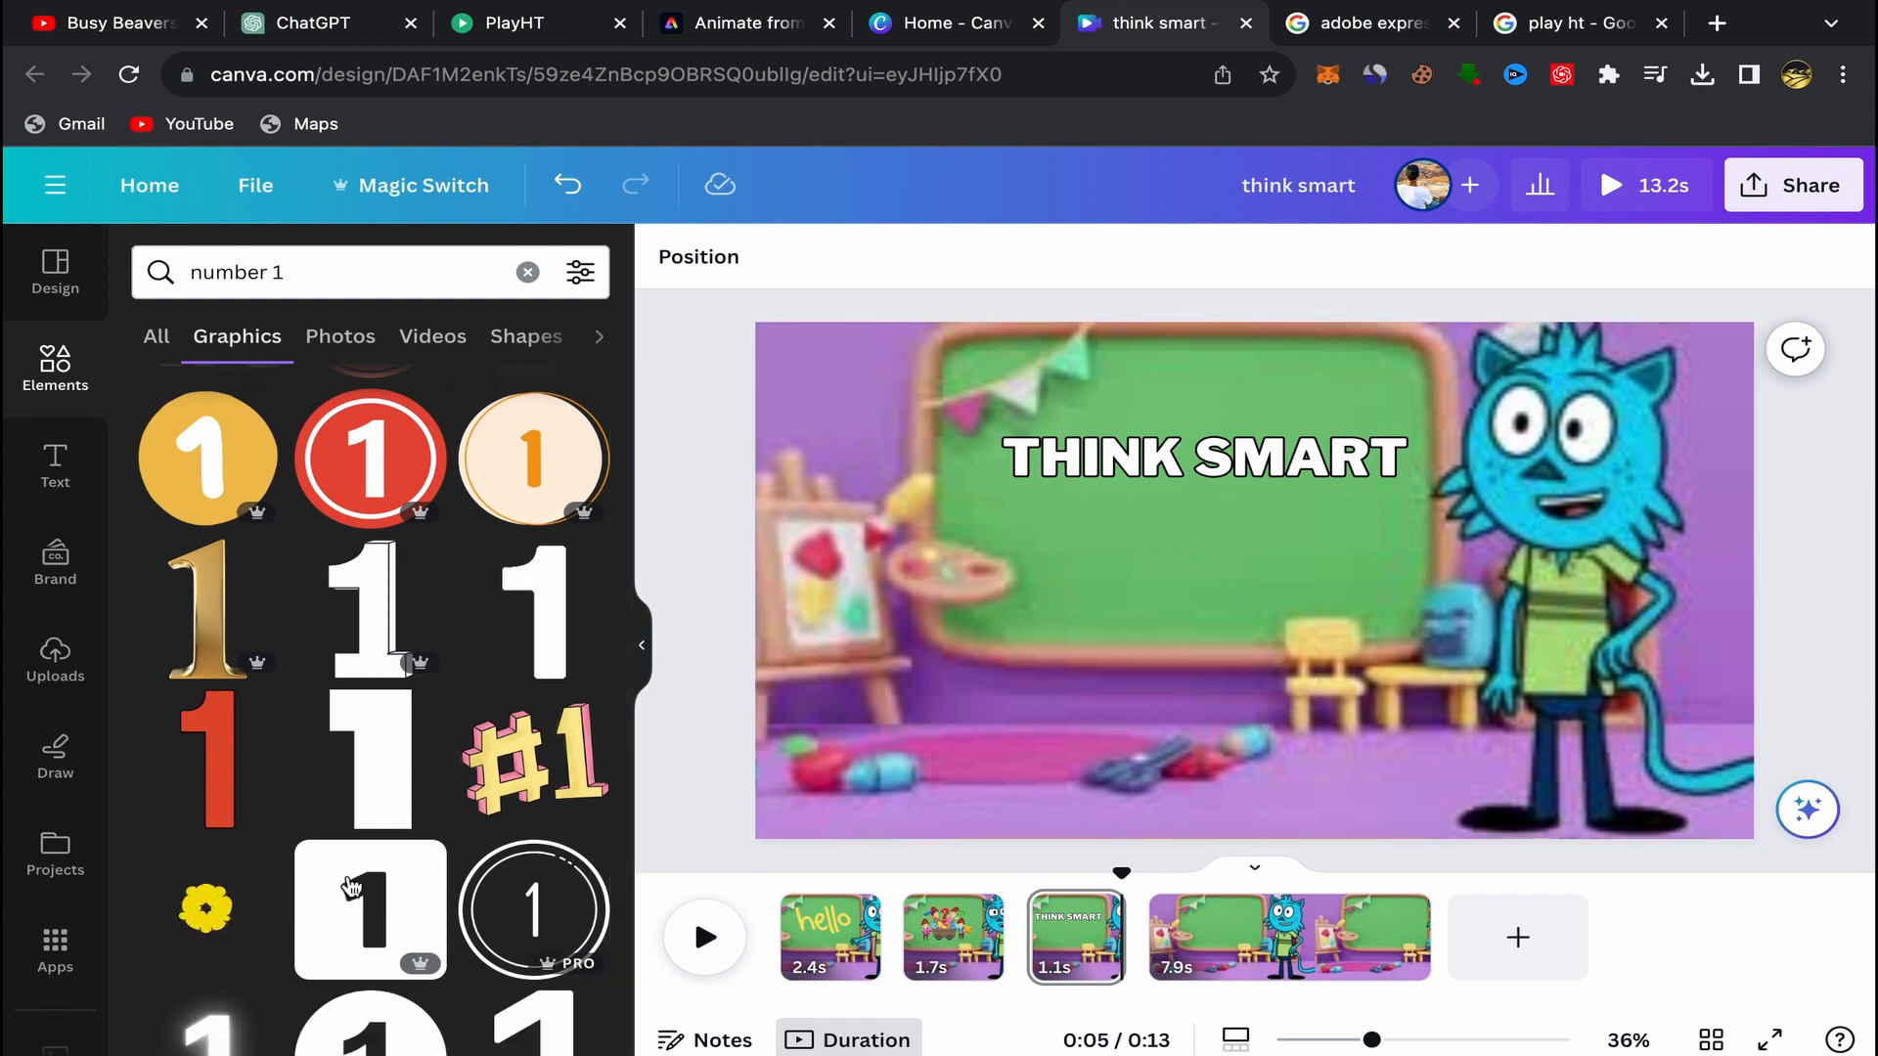
{"action": "scroll", "coordinate": [186, 626], "scroll_direction": "down", "scroll_amount": 3}
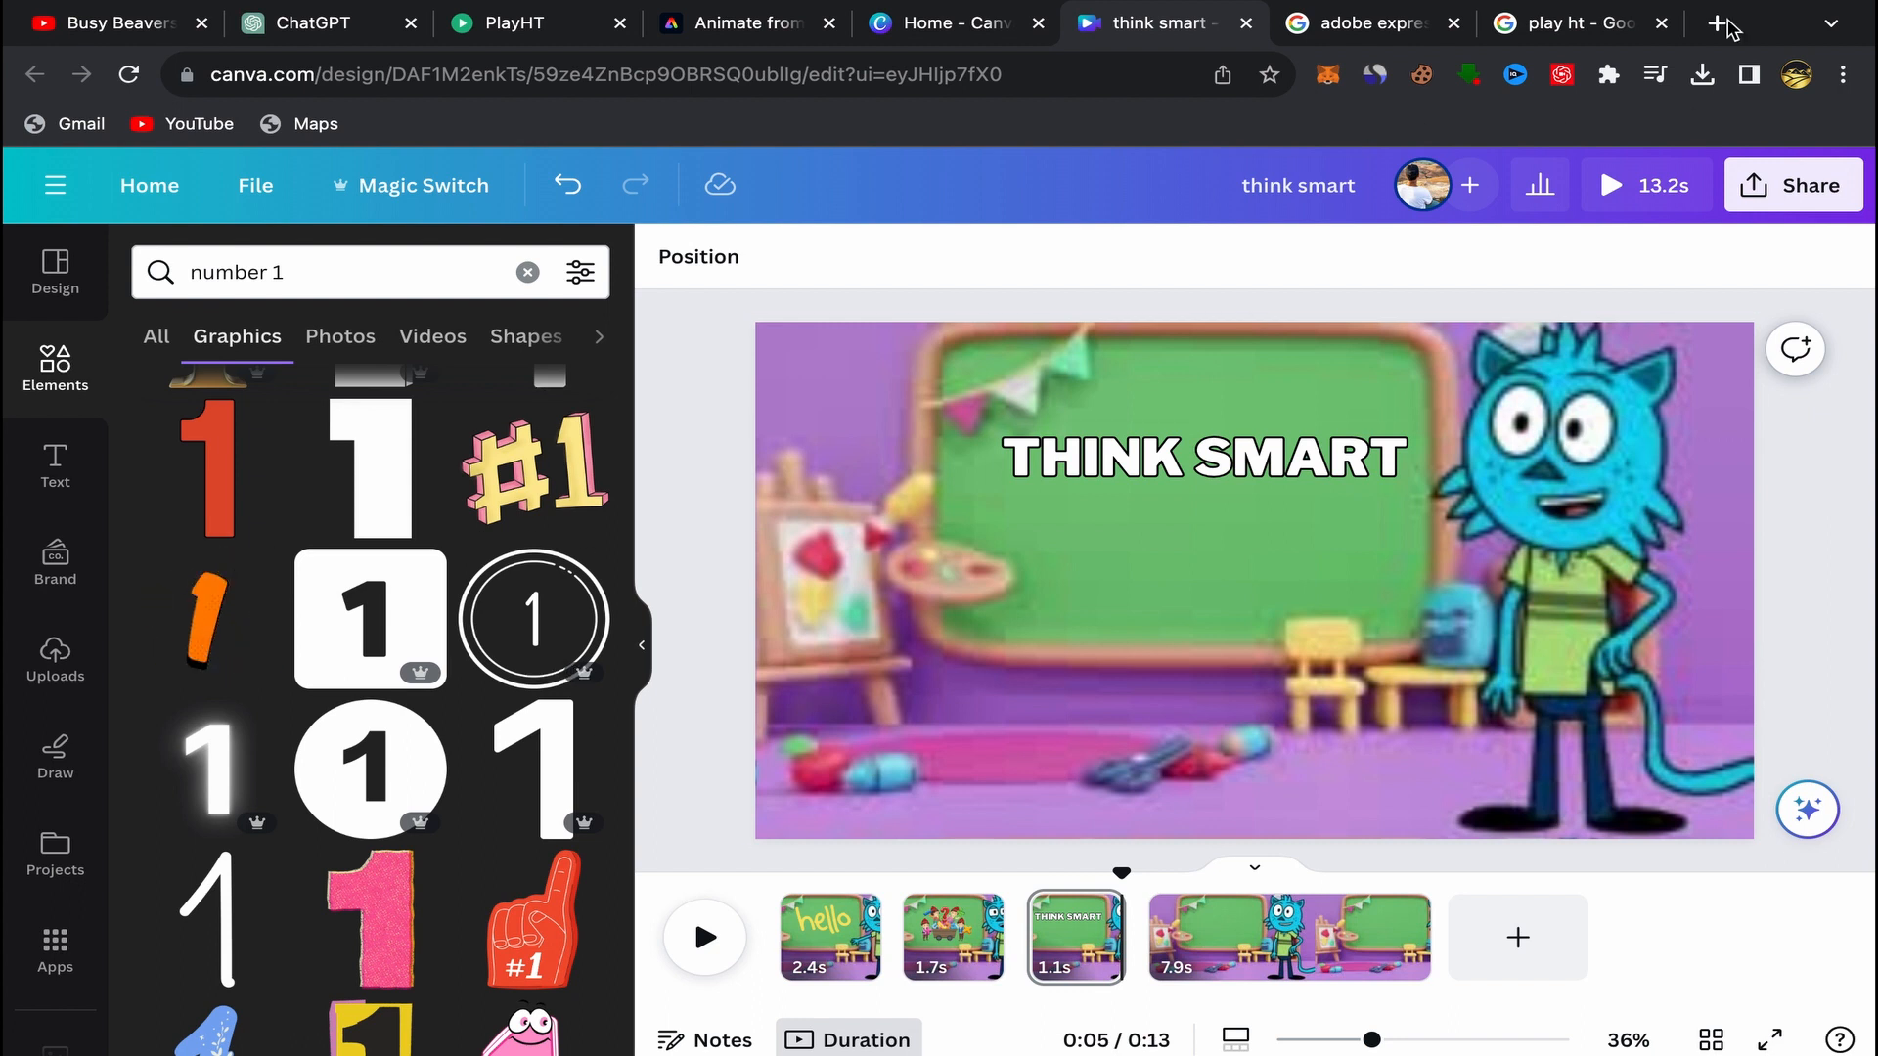
Step: Open the sharing and download options for the design
{"action": "left_click", "coordinate": [1790, 186]}
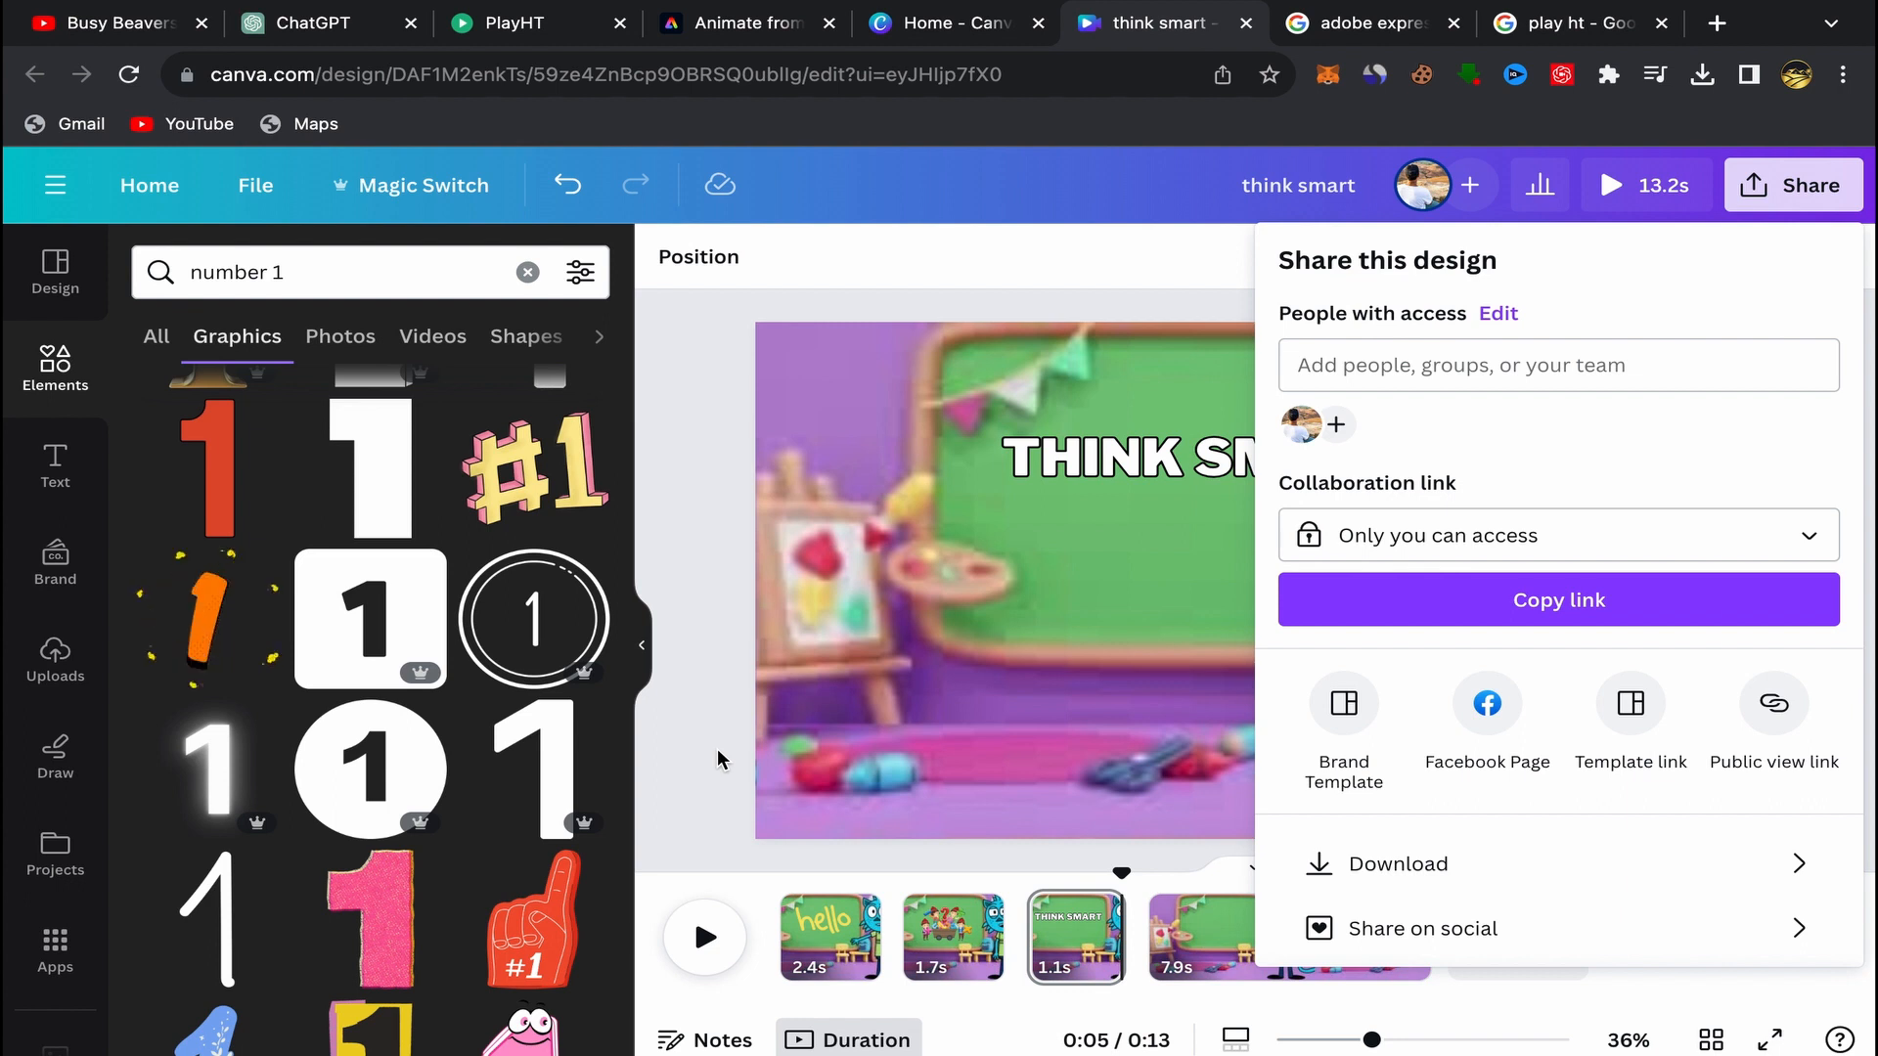
{"action": "mouse_move", "coordinate": [1293, 11]}
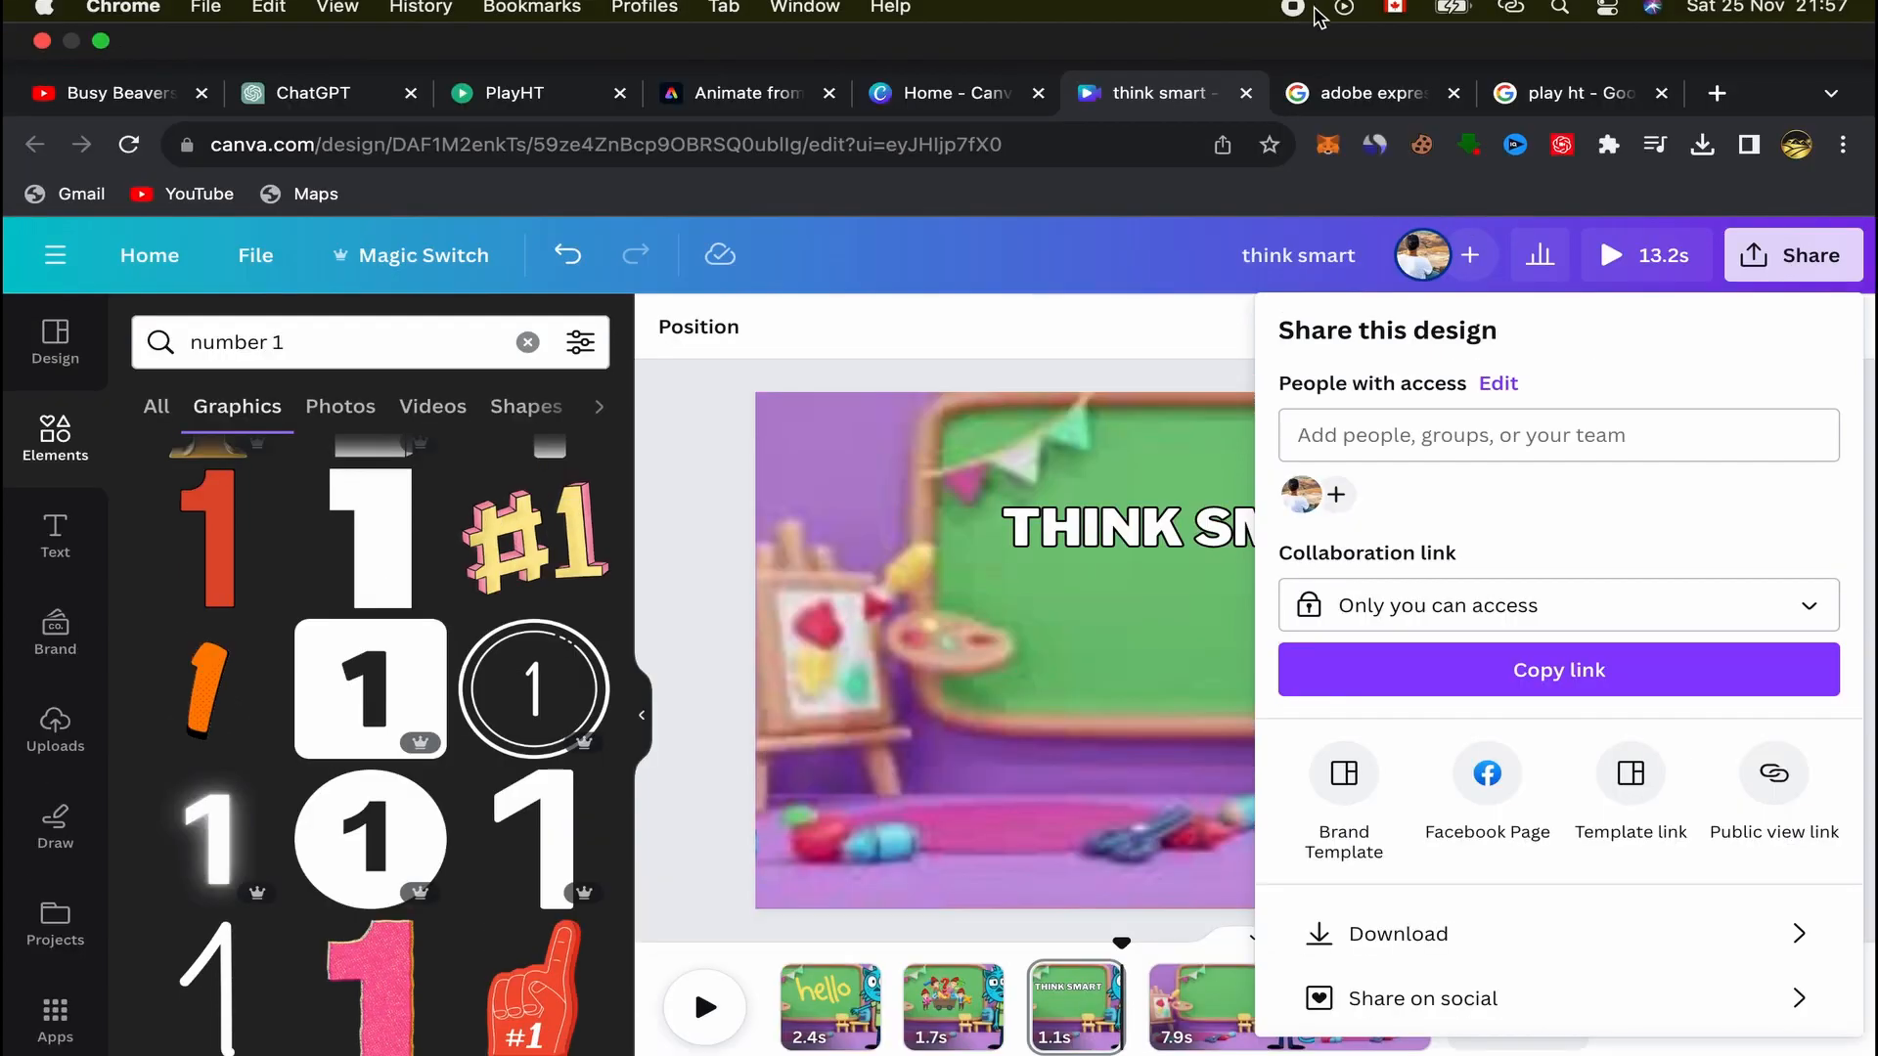